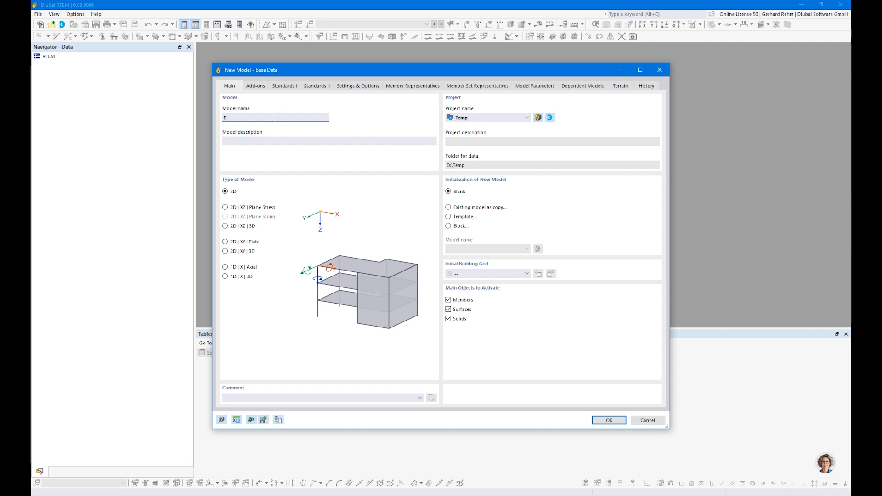
Name the new model Example 1 and keep its type as 3D.
text(ample 1)
click(225, 208)
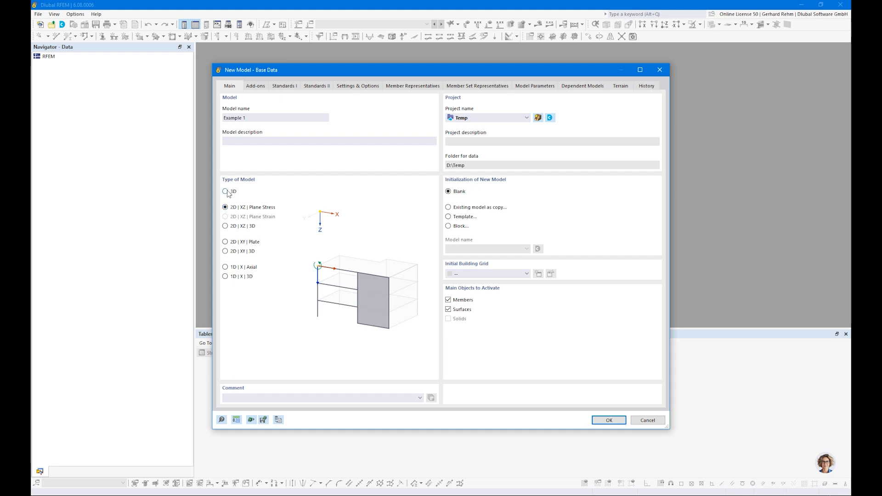
click(226, 191)
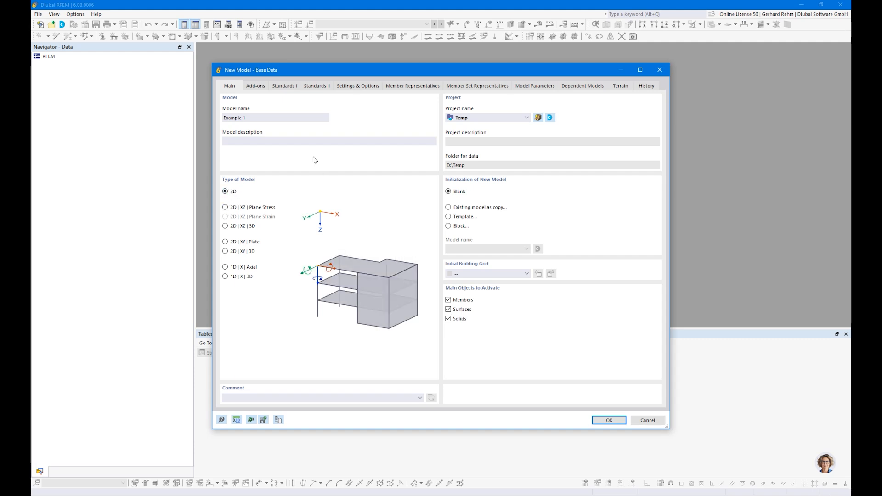
Activate the Timber Design add-on and deactivate the load wizards for the new model.
click(255, 87)
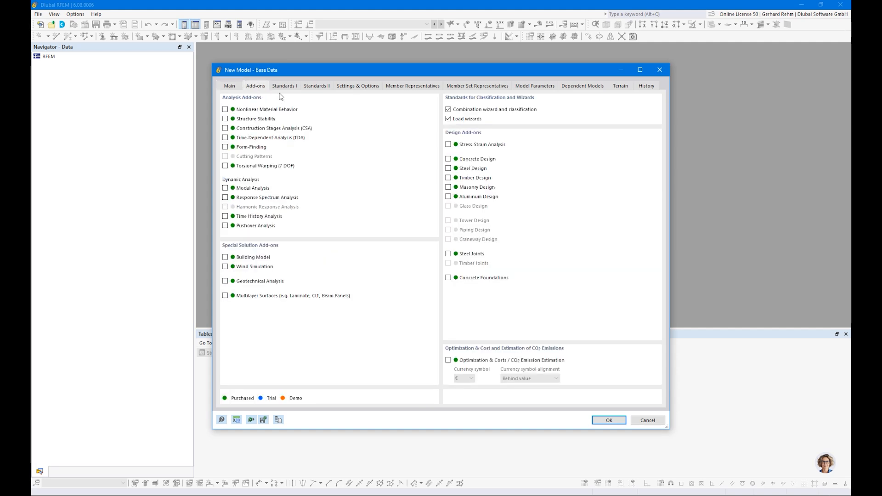
click(448, 177)
click(225, 296)
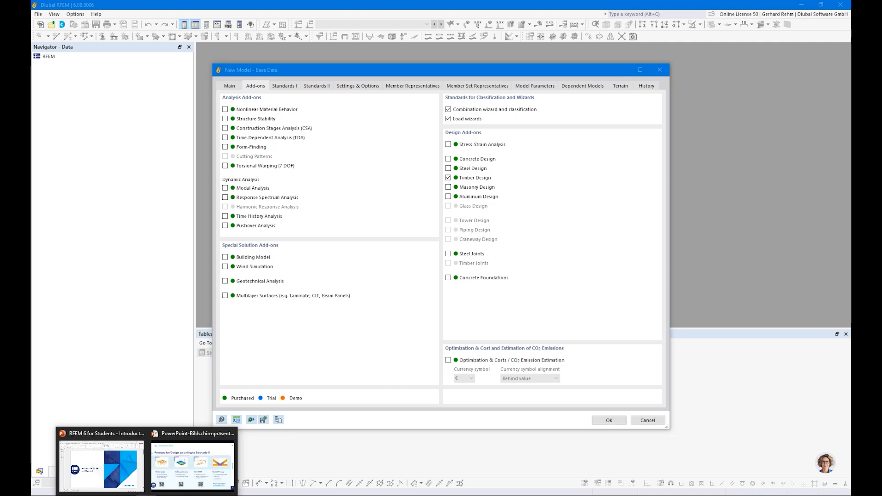
click(176, 482)
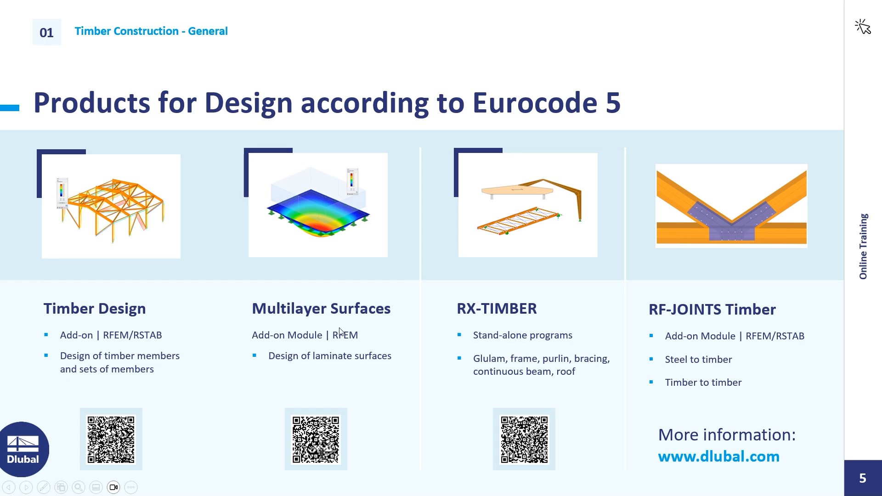
key(alt+Tab)
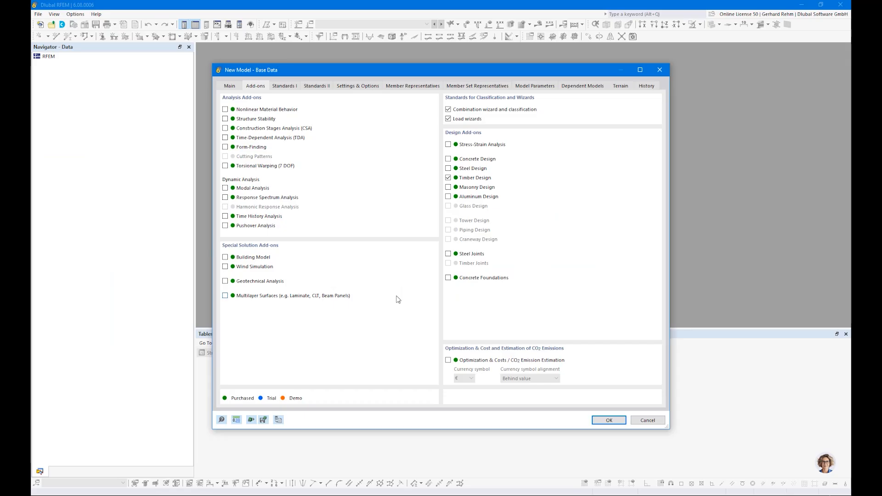
click(448, 119)
Set the combination wizard standard to EN 1990 | Timber, keeping the CEN 2010-04 and timber design CEN 2014-05 annexes.
click(283, 86)
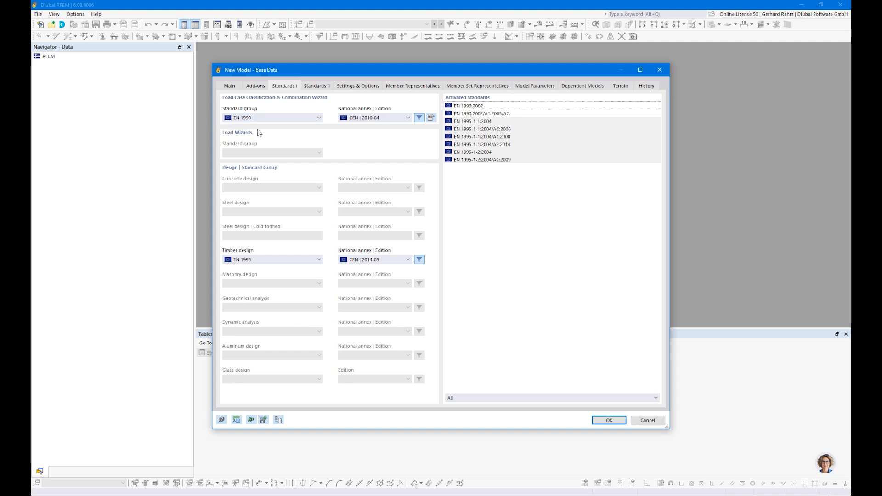
click(246, 118)
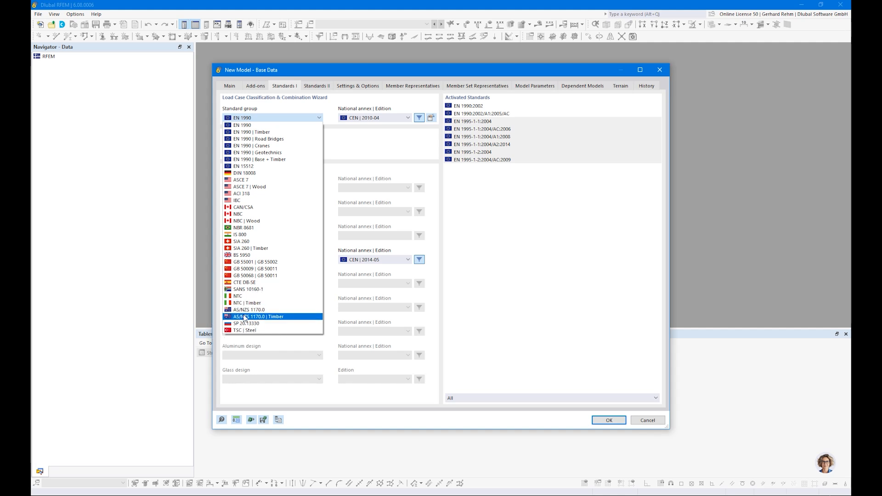
click(258, 132)
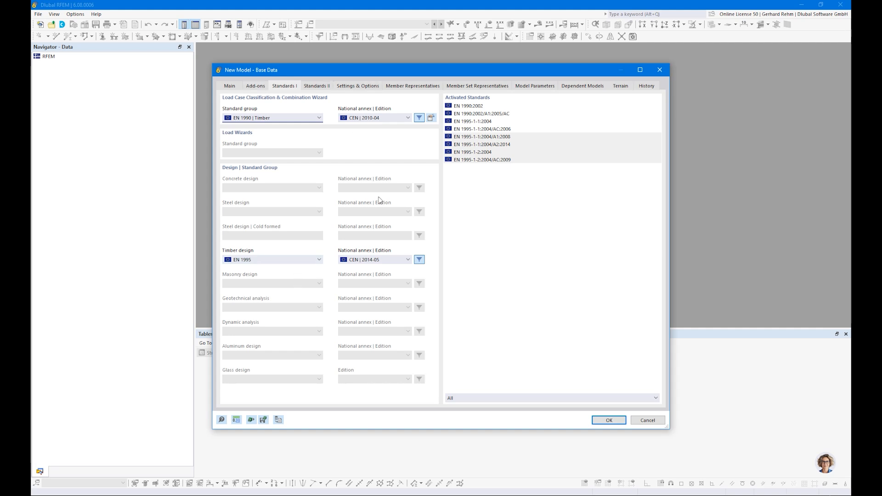
click(360, 119)
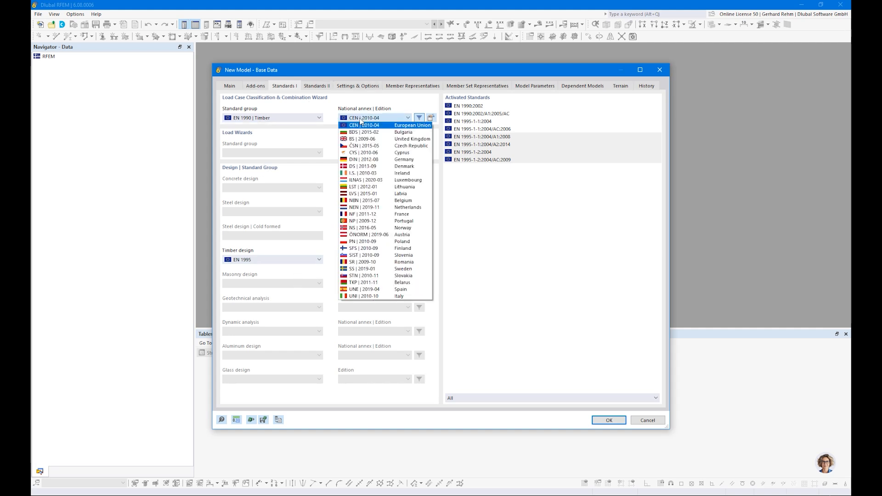
click(374, 116)
click(365, 260)
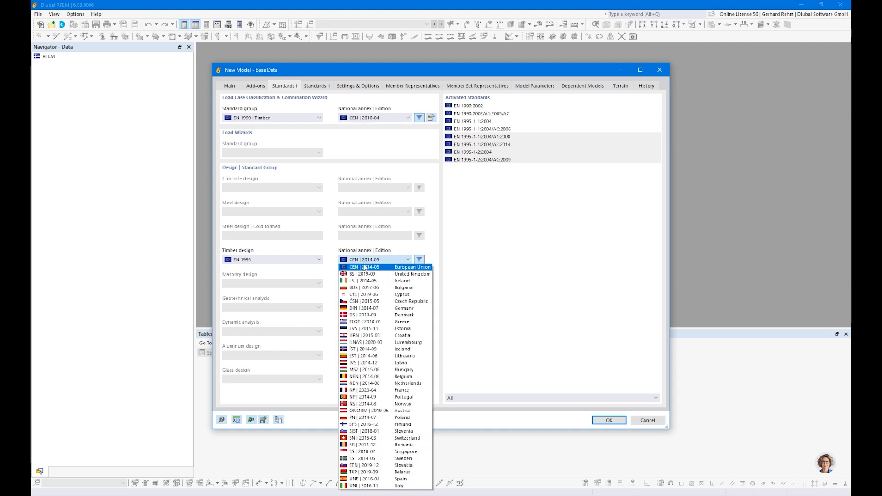
click(354, 260)
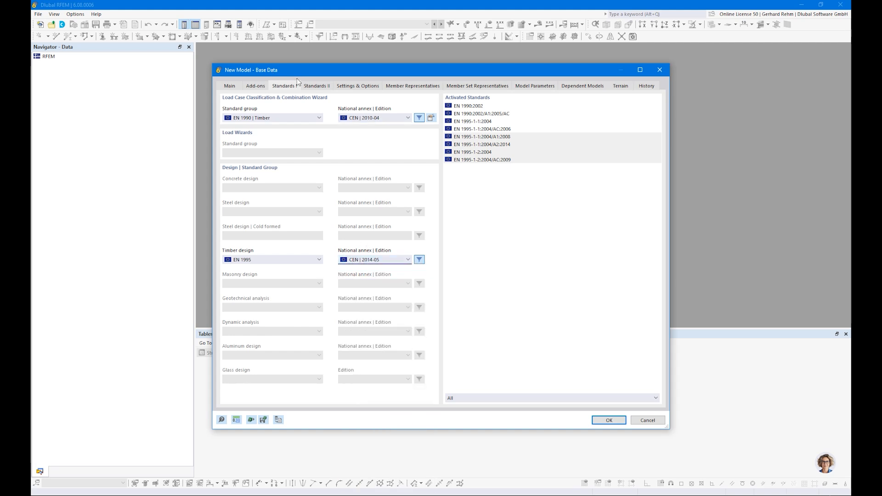
Disable Member Representatives and Member Set Representatives in the model options and create the model.
click(362, 87)
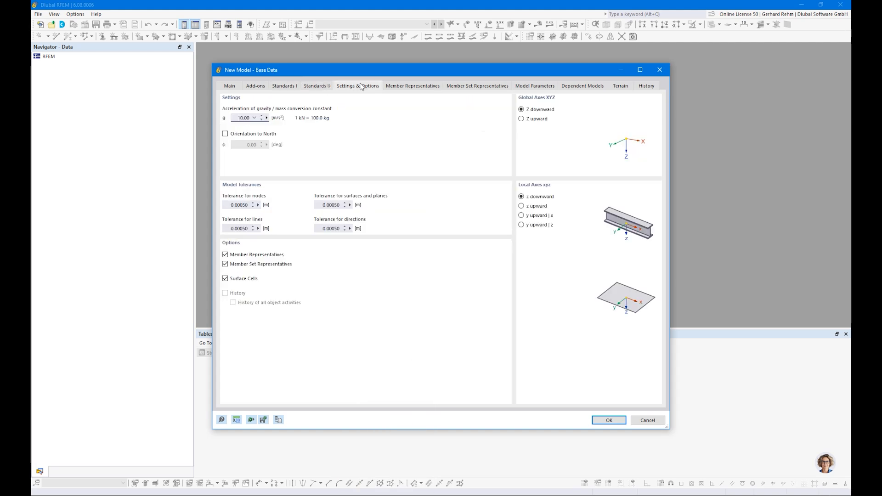
click(225, 254)
click(225, 264)
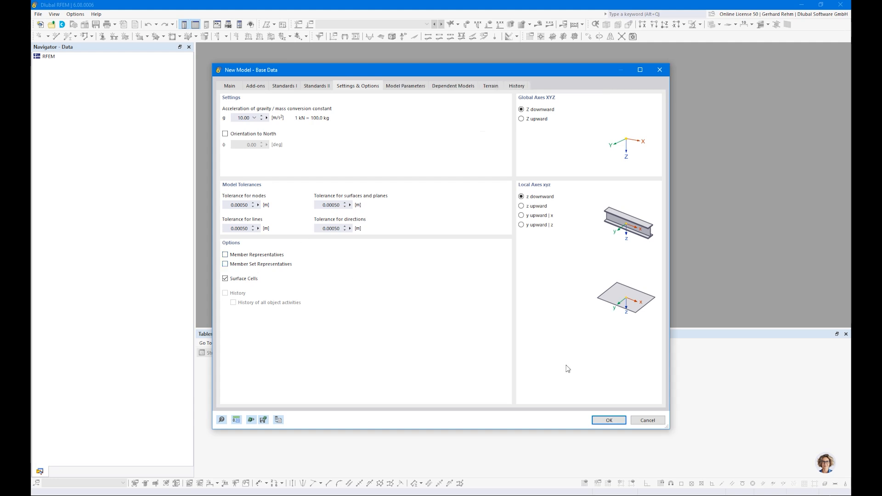
click(609, 420)
click(473, 297)
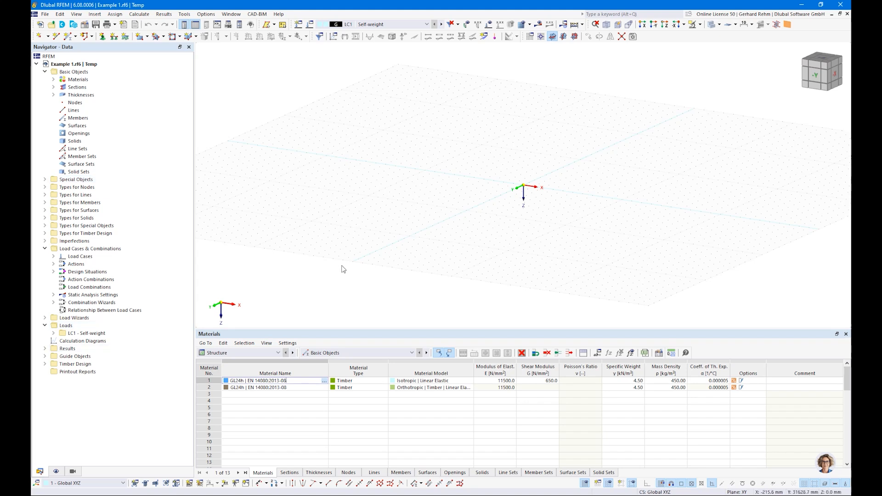
ctrl+middle_drag(433, 207, 378, 253)
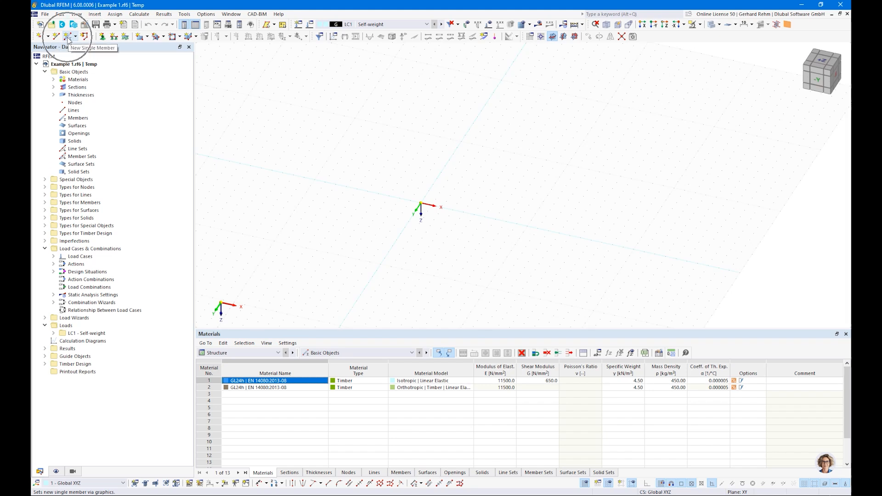
click(68, 40)
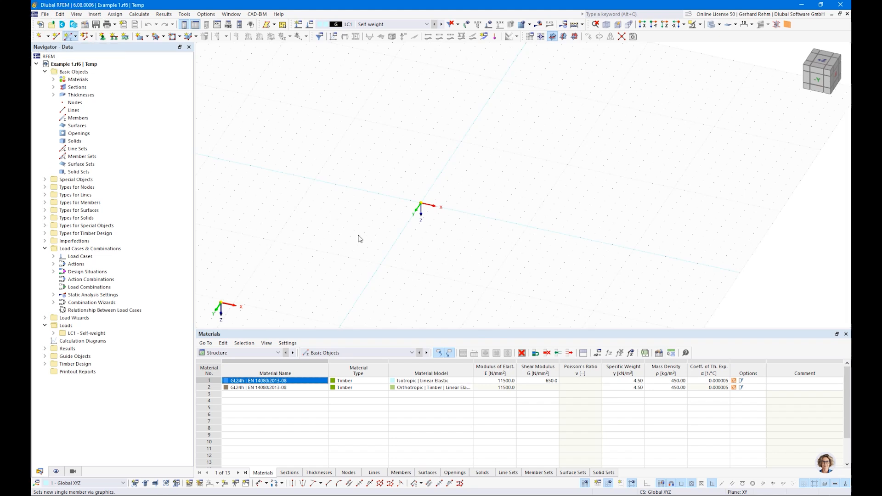
click(222, 114)
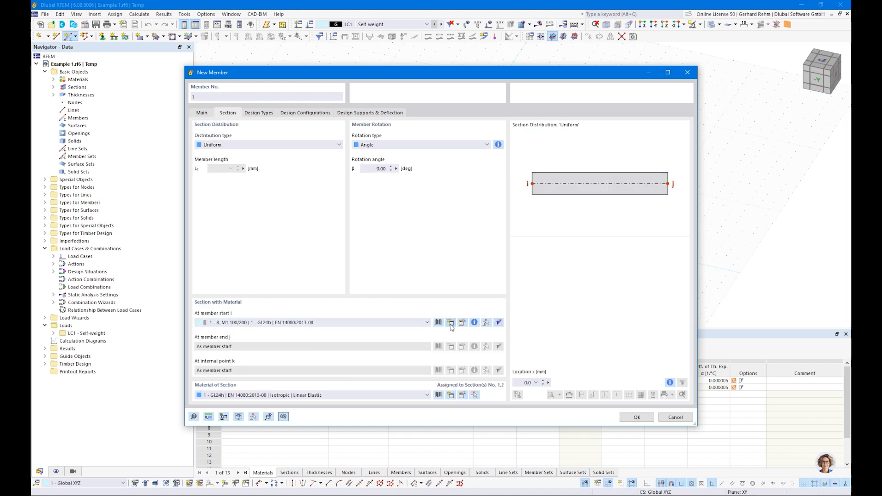
key(Escape)
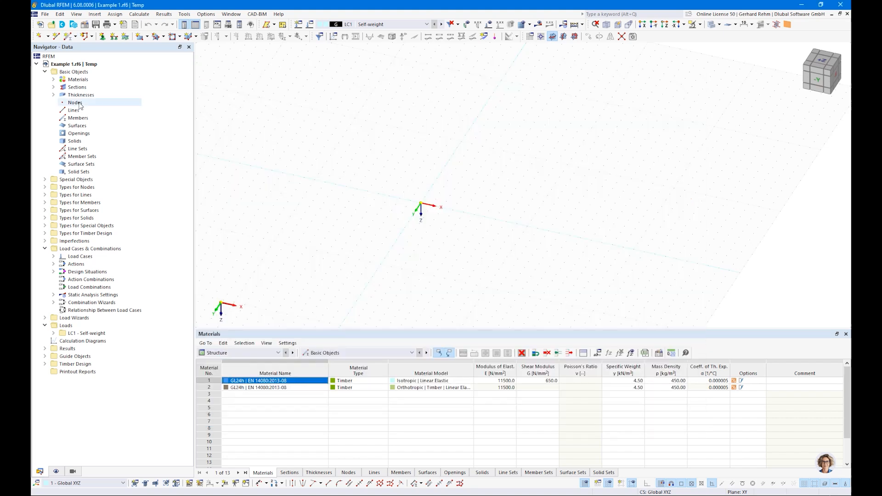
Delete all predefined thicknesses and sections from the model.
right_click(81, 95)
click(234, 130)
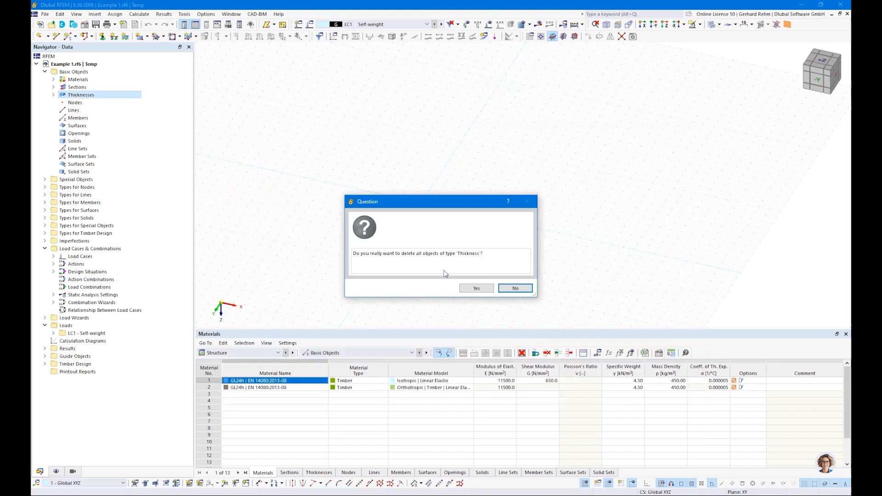
click(476, 289)
right_click(77, 86)
click(188, 123)
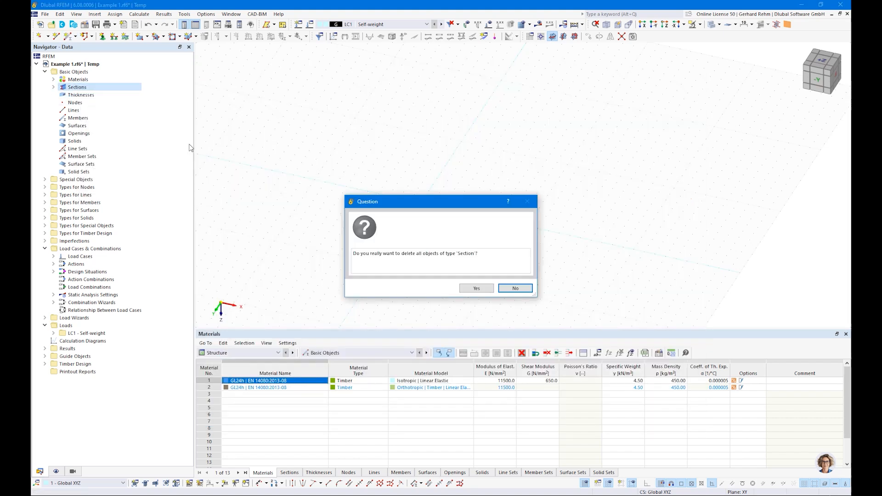
click(477, 288)
Delete all predefined materials from the model.
right_click(78, 80)
click(115, 127)
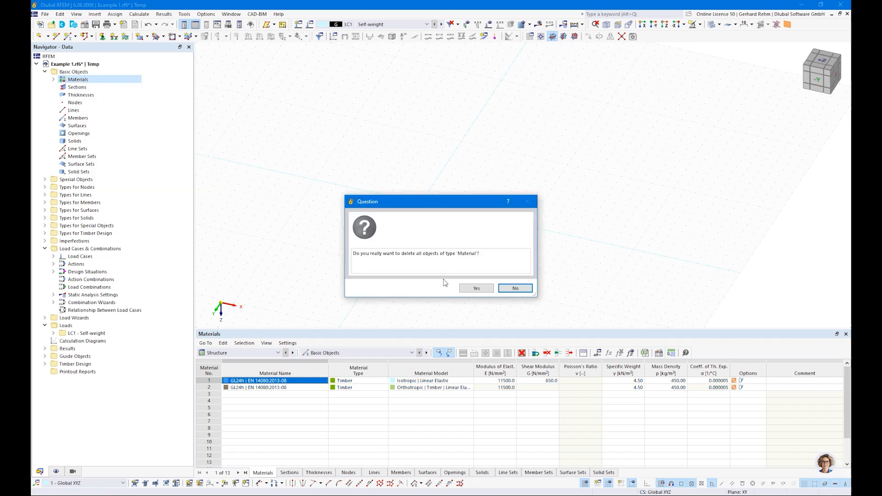
click(476, 288)
Start a new single member and choose the massive rectangle as its section from the section library.
click(68, 36)
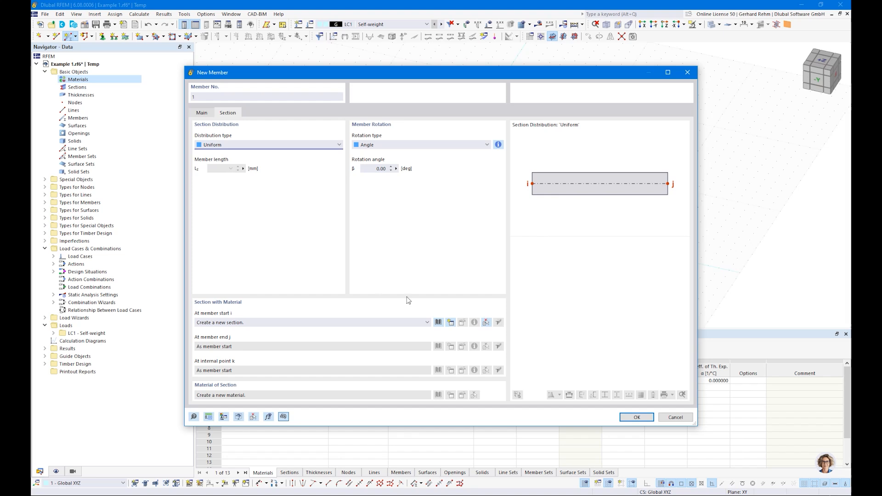
click(436, 322)
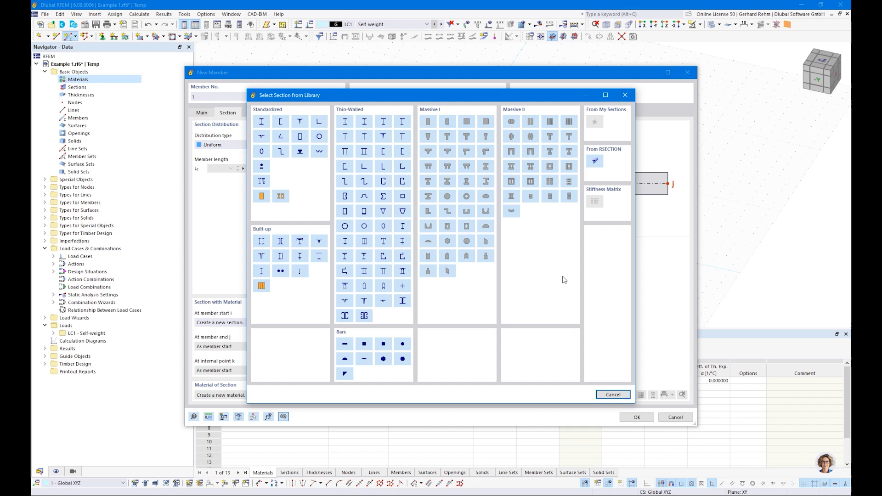
click(427, 123)
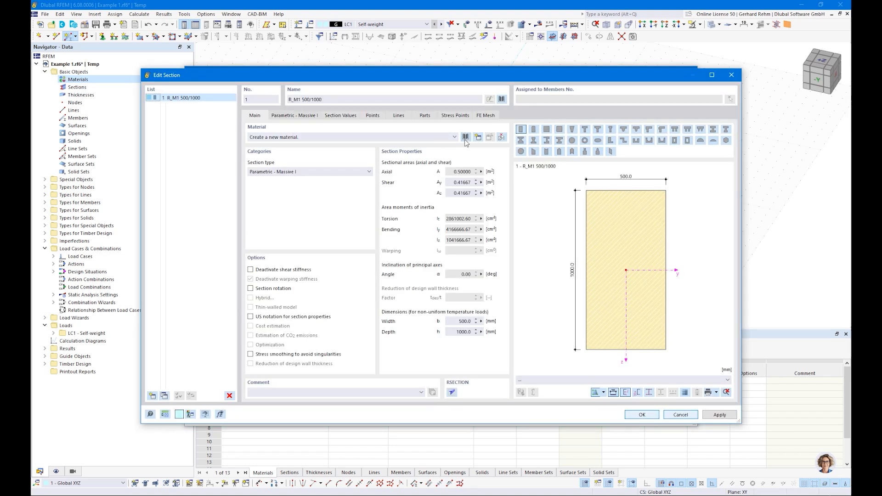
Assign the softwood material C24 according to EN 338:2016-04 from the material library to the section.
click(465, 137)
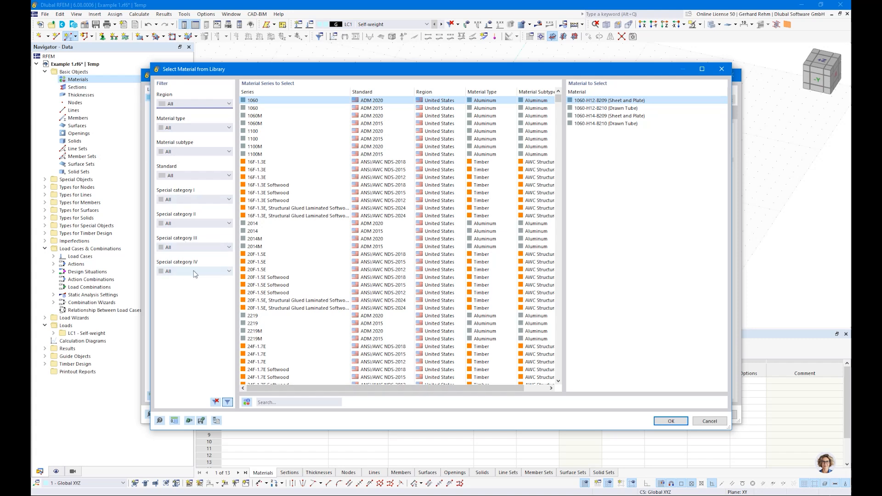
click(281, 401)
text(c24 en)
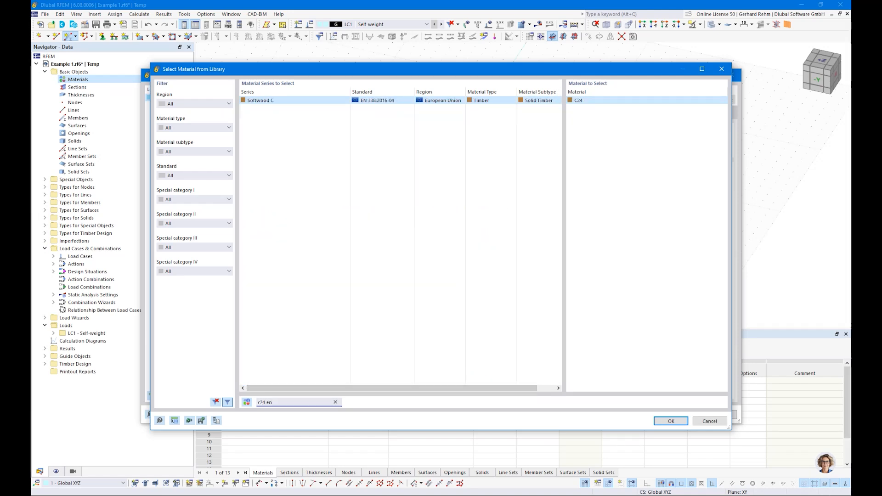
drag(267, 402, 263, 402)
click(670, 421)
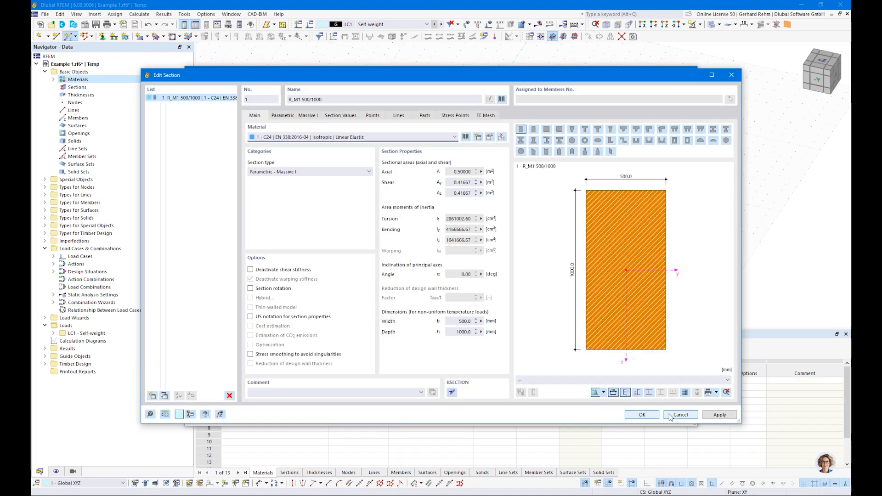
Set the rectangular section's width to 120 mm and height to 200 mm, review its section values and accept it.
click(296, 115)
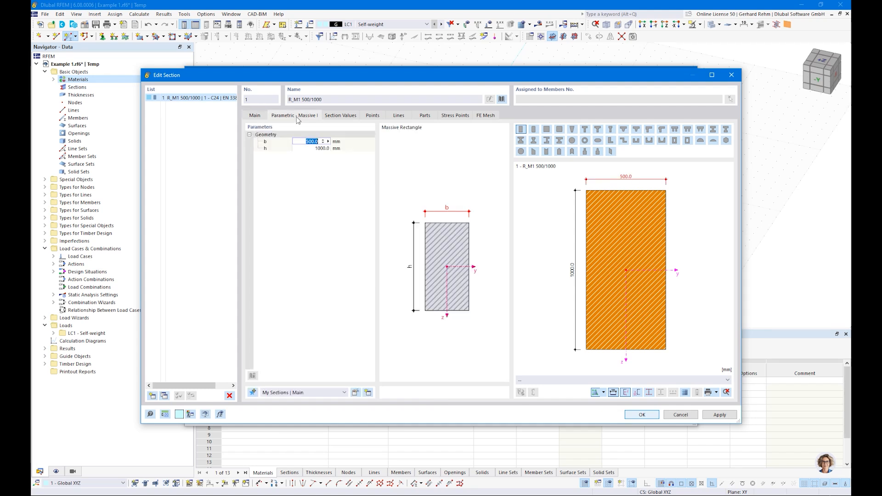
text(120)
key(Tab)
text(200)
key(Return)
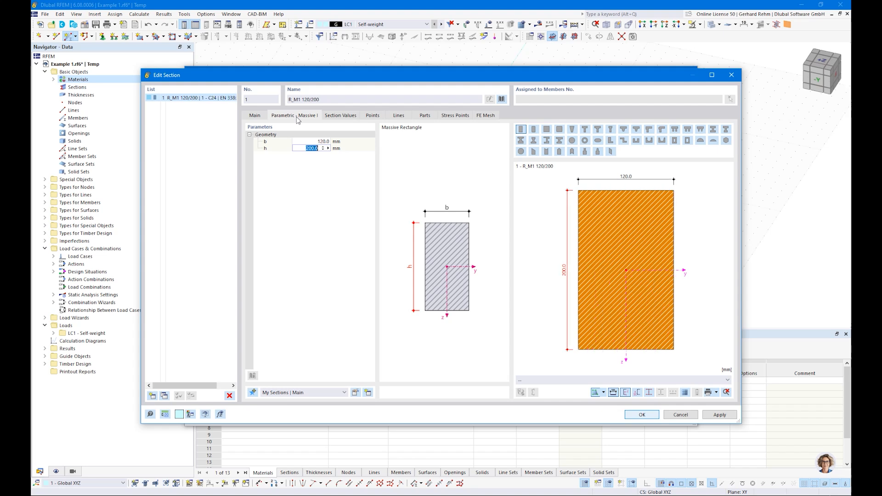
click(340, 116)
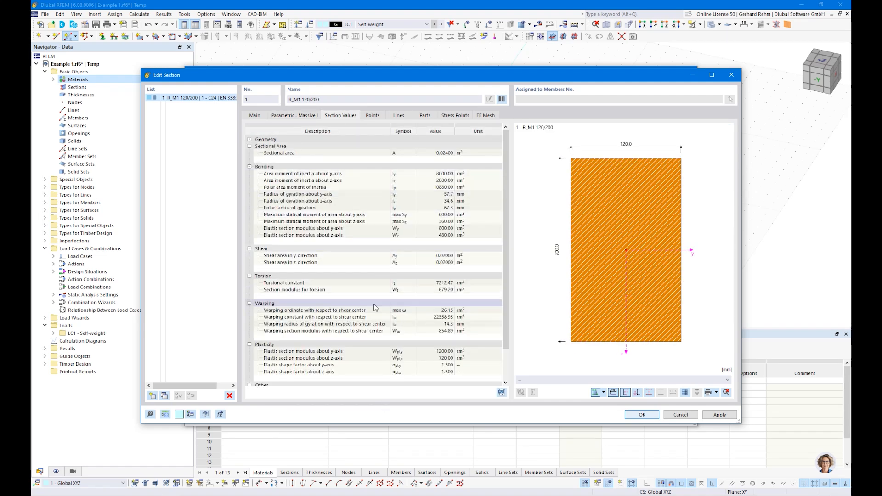
click(642, 415)
Place two consecutive members along the X-axis from the origin, the first 3000 mm and the second 4500 mm long.
click(637, 417)
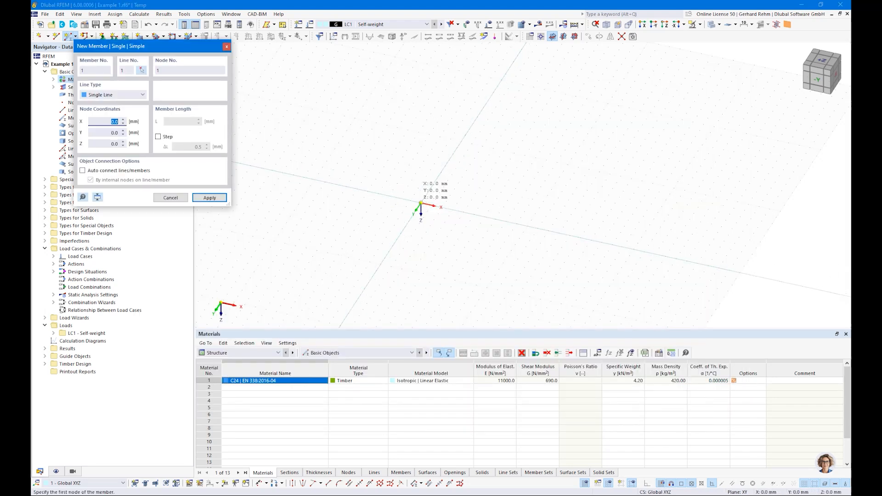
click(420, 203)
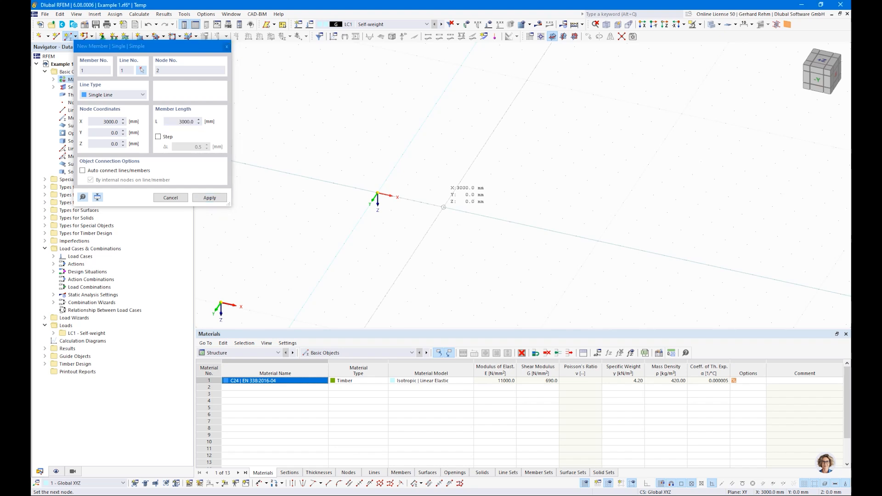
click(444, 208)
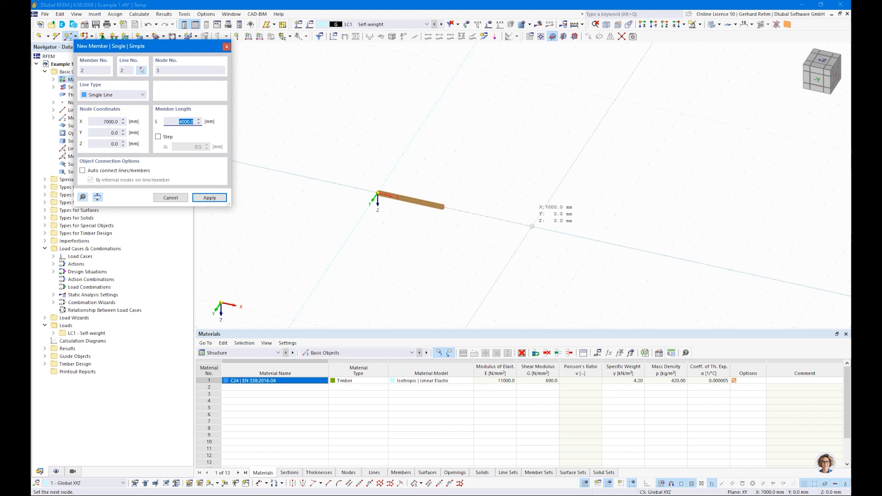
text(4500)
key(Return)
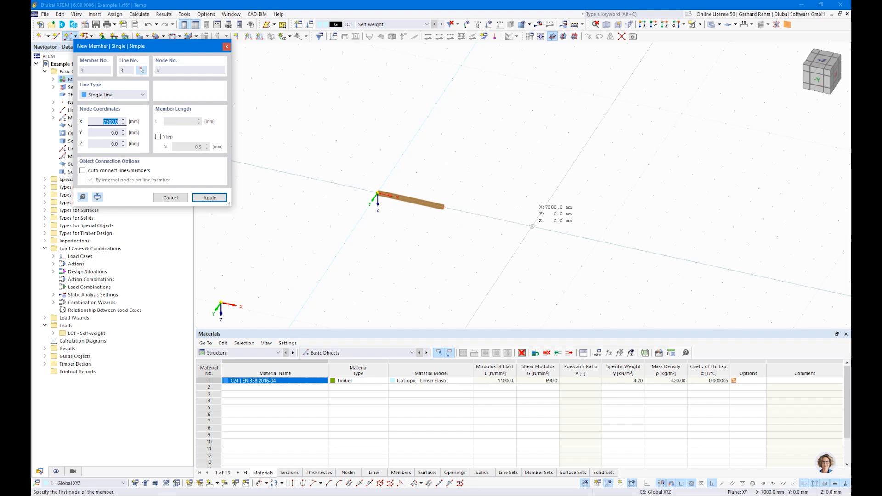
End the member placement and set the unit for general model lengths to m.
key(Escape)
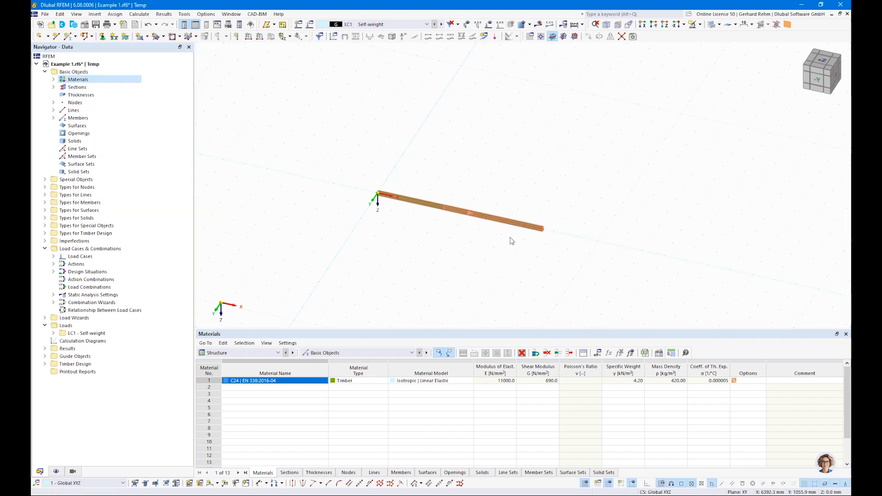
click(206, 14)
click(208, 37)
click(507, 144)
click(520, 144)
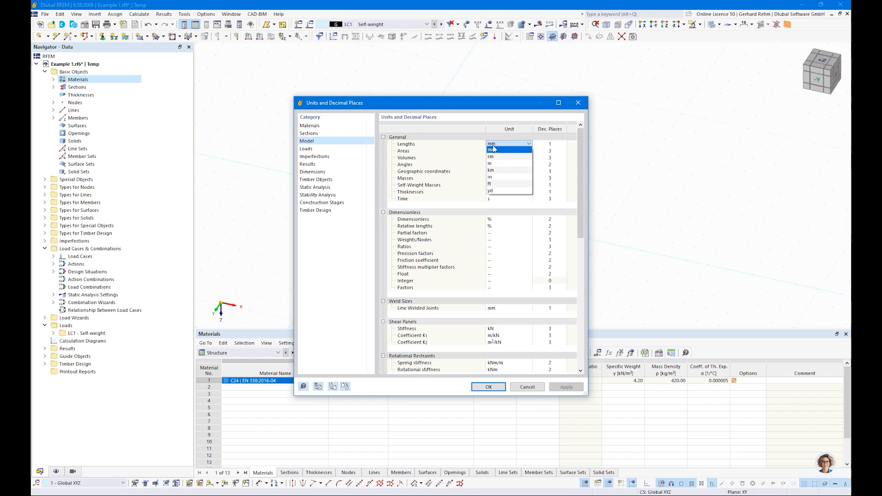
click(494, 163)
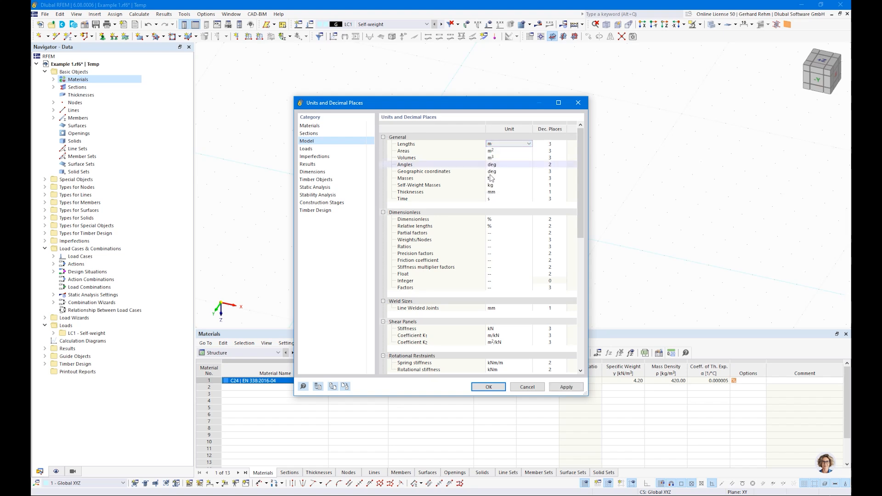
click(488, 387)
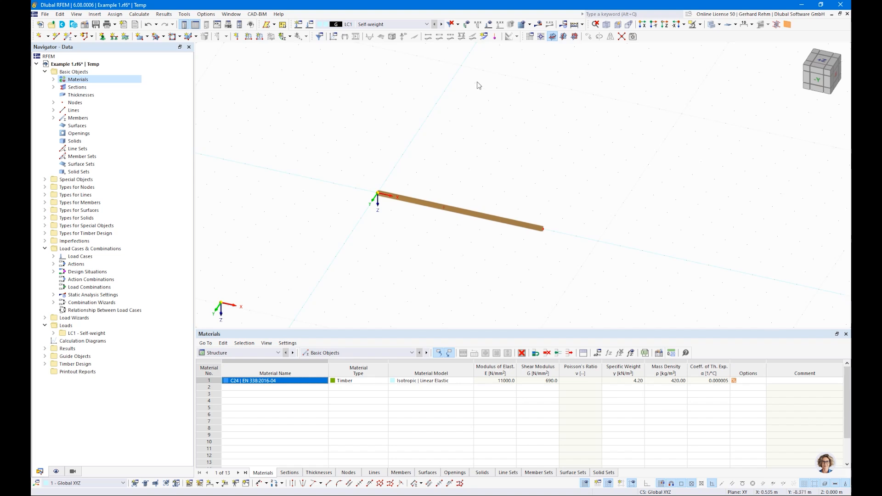
View the beam along the Y-axis and compare its solid display with the line display.
click(818, 80)
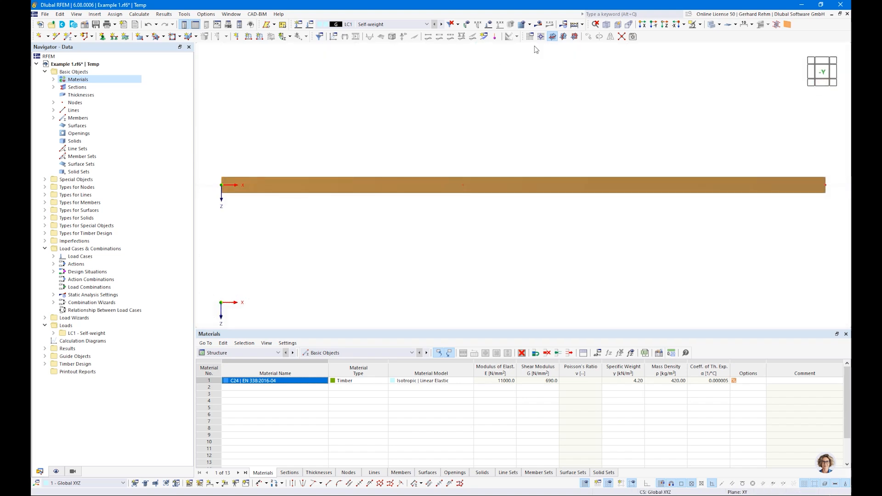
scroll(522, 190, down, 2)
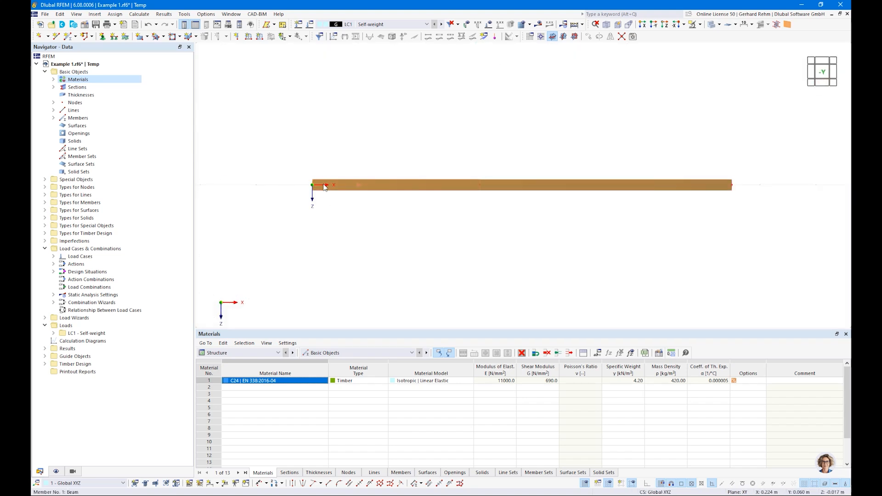
click(720, 26)
click(733, 37)
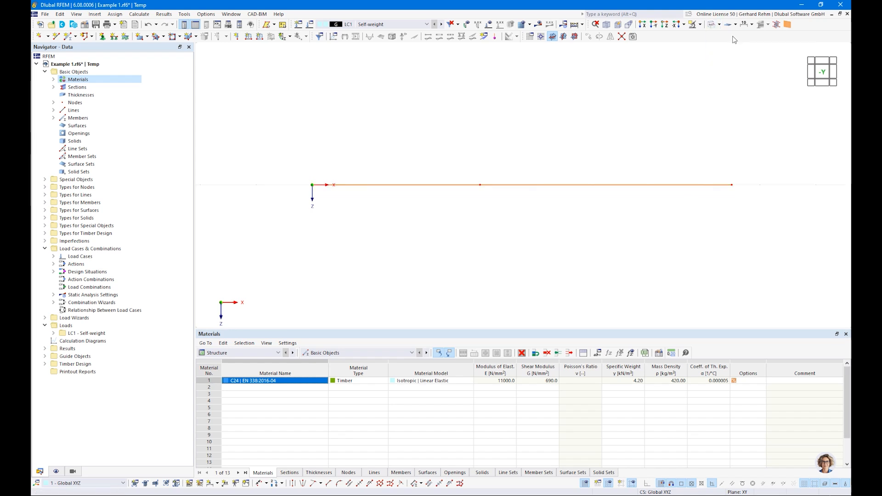
ctrl+middle_drag(565, 140, 541, 202)
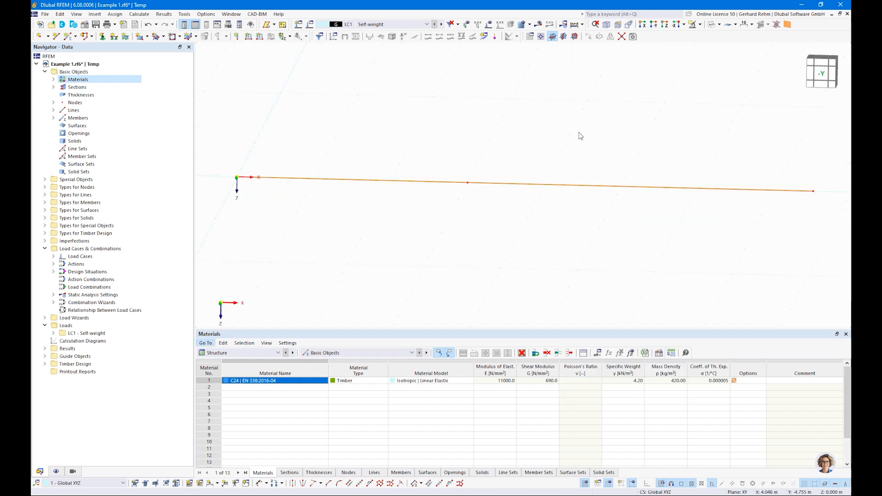
Restore the solid display of the beam in the -Y view and hide the grid.
click(711, 26)
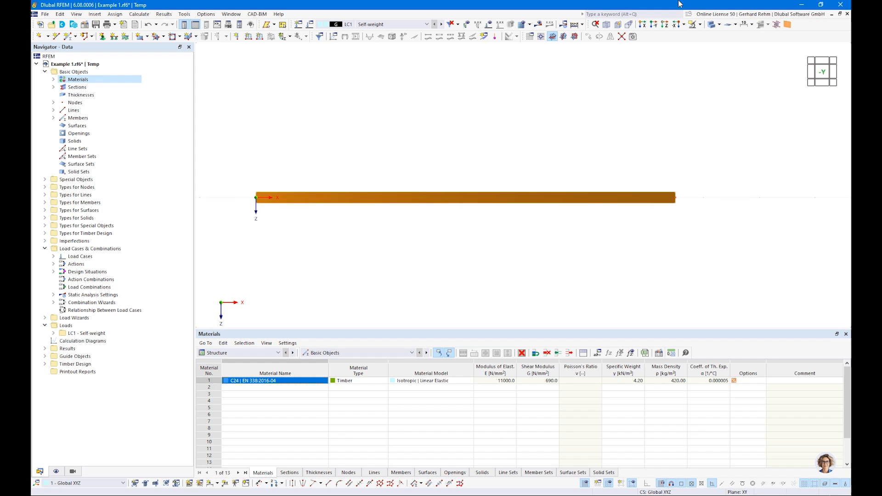
click(711, 25)
click(584, 484)
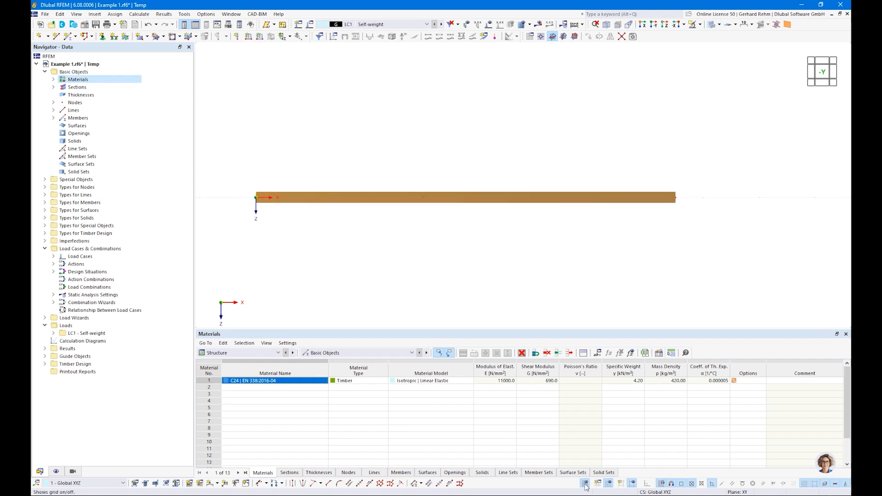
middle_drag(298, 276, 311, 270)
scroll(311, 269, down, 1)
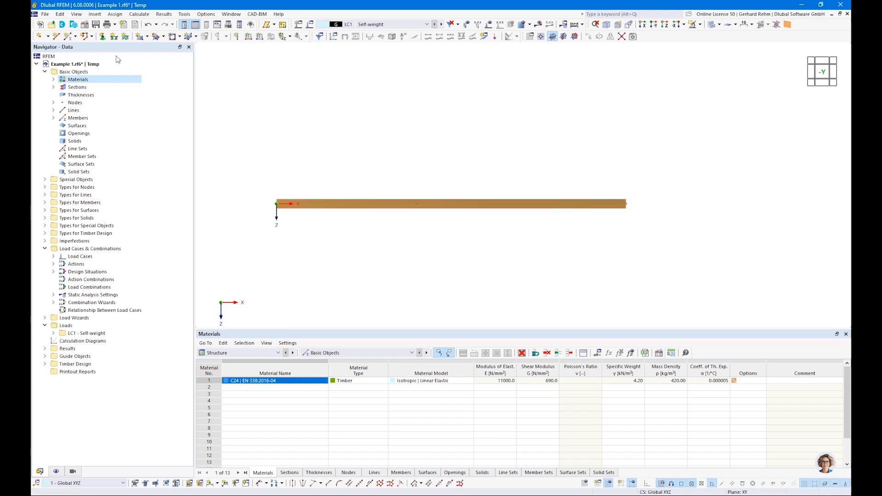
Create a nodal support restraining uX, uY, uZ and φX with φY and φZ free, and assign it to the beam's start node at the origin.
click(102, 37)
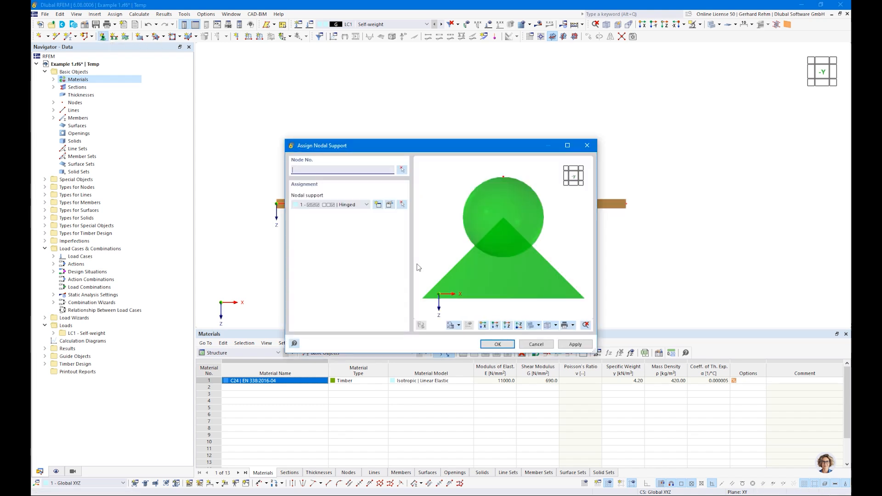
click(378, 205)
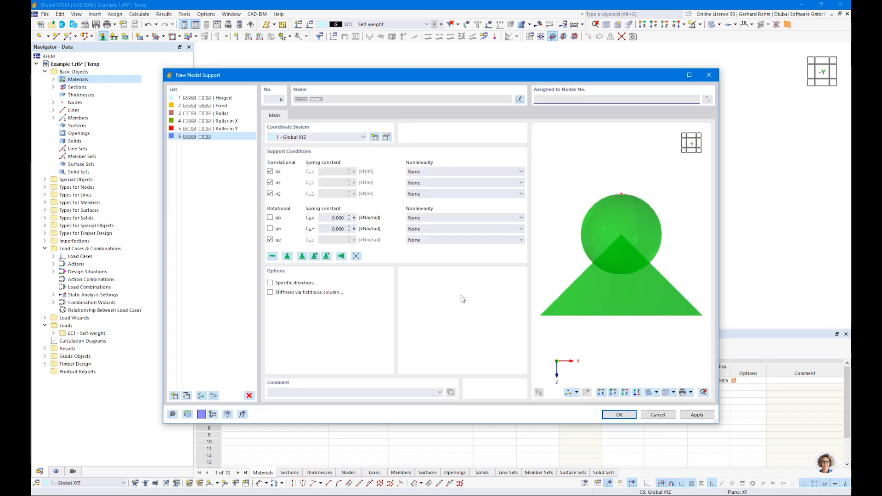
click(270, 240)
click(270, 218)
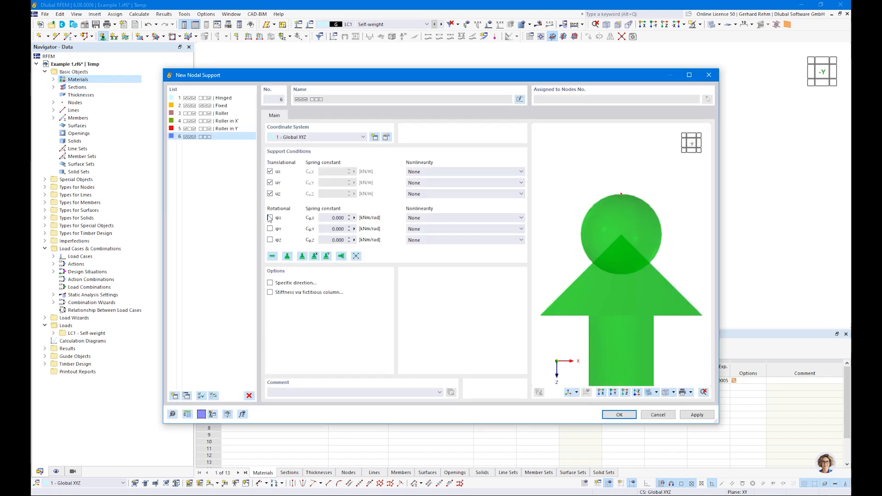
click(619, 415)
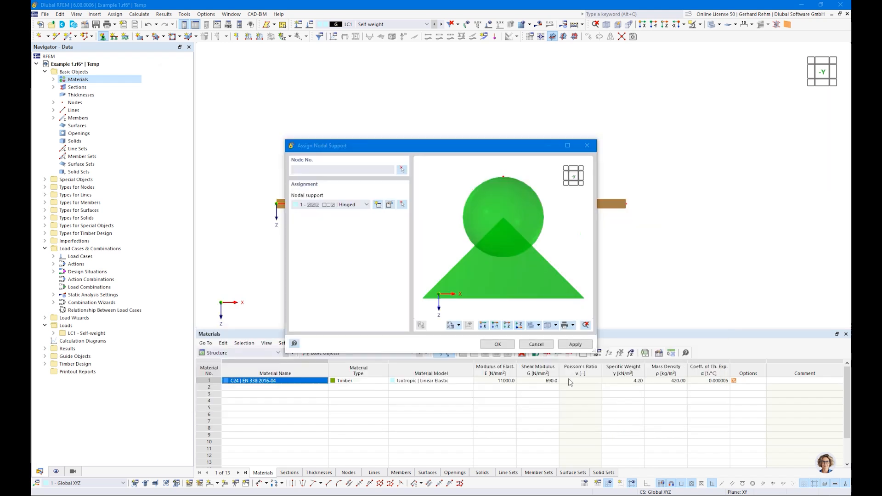
click(498, 347)
drag(253, 185, 308, 238)
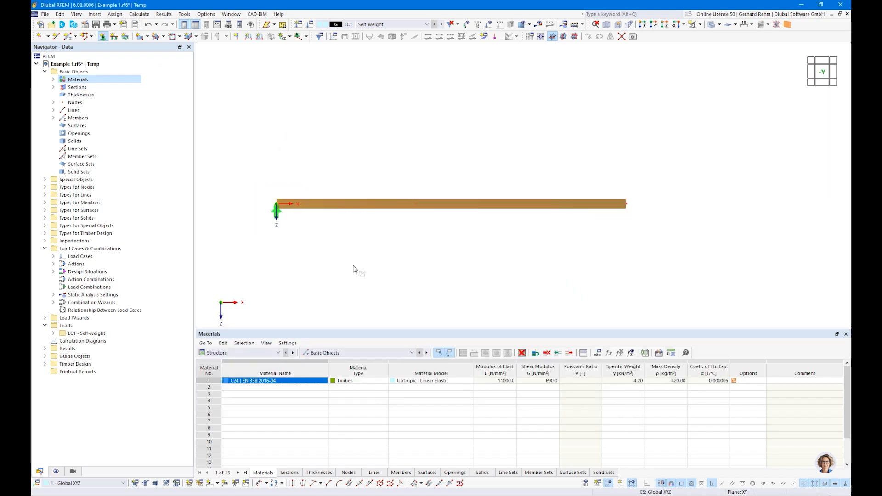
Create a nodal support restraining only uY, uZ and φX, assign it to the middle and far end nodes, and check the supports in isometric view.
click(102, 37)
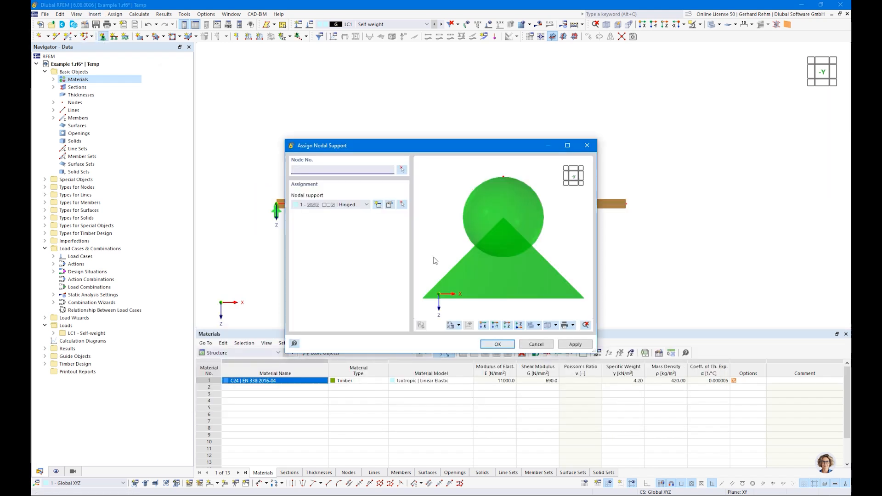
click(378, 206)
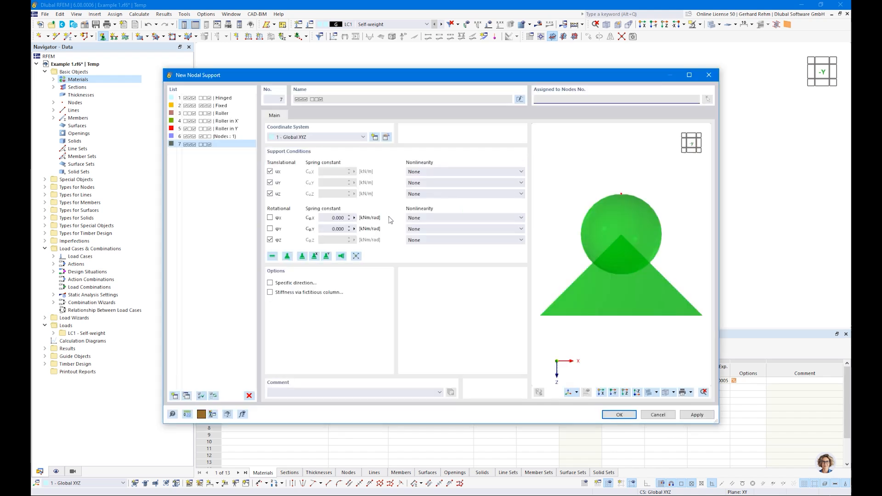
click(270, 172)
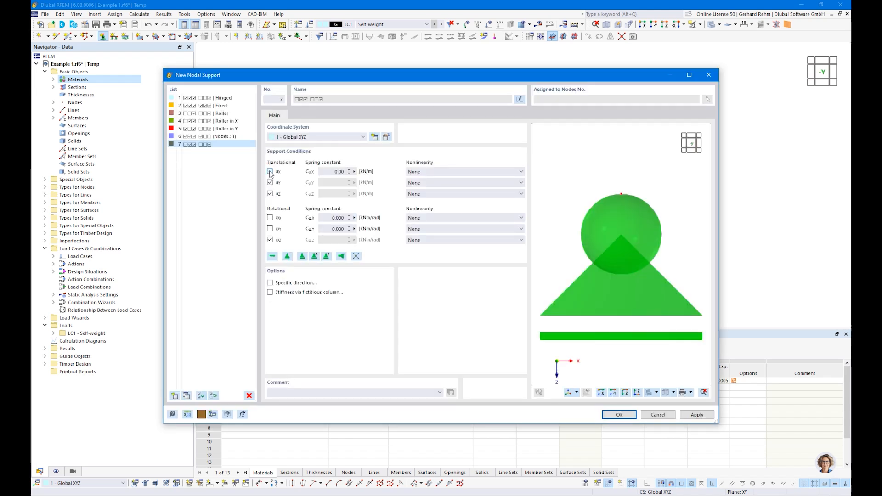
click(271, 239)
click(270, 217)
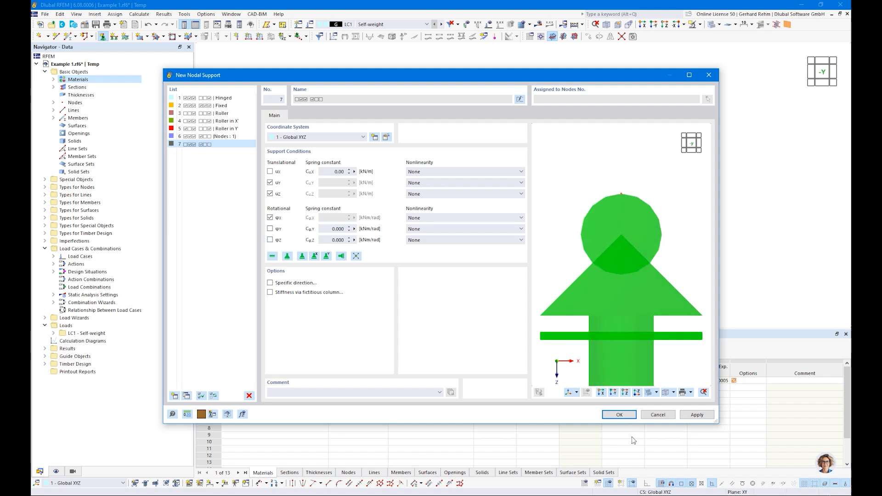
click(619, 414)
click(495, 340)
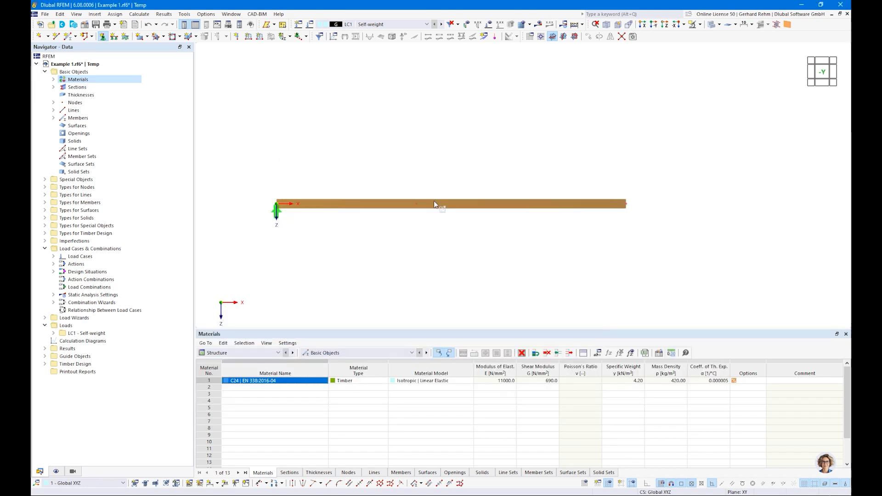
drag(401, 176, 671, 232)
key(F7)
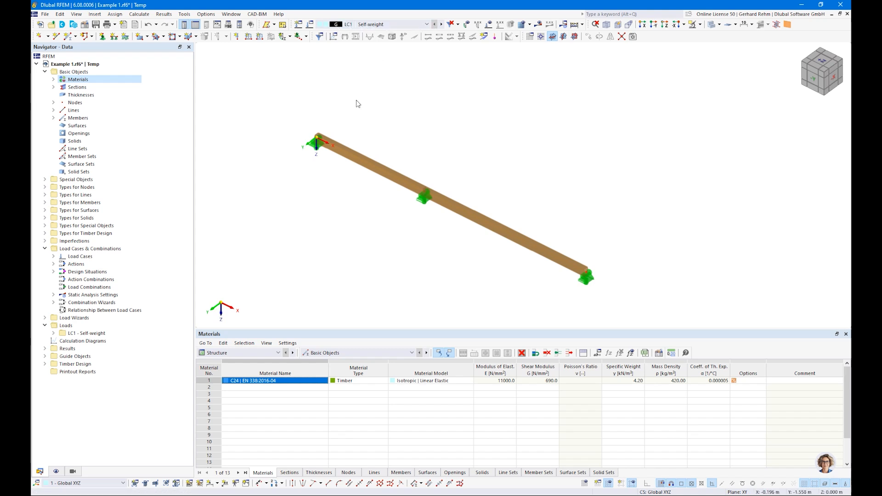
key(alt+2)
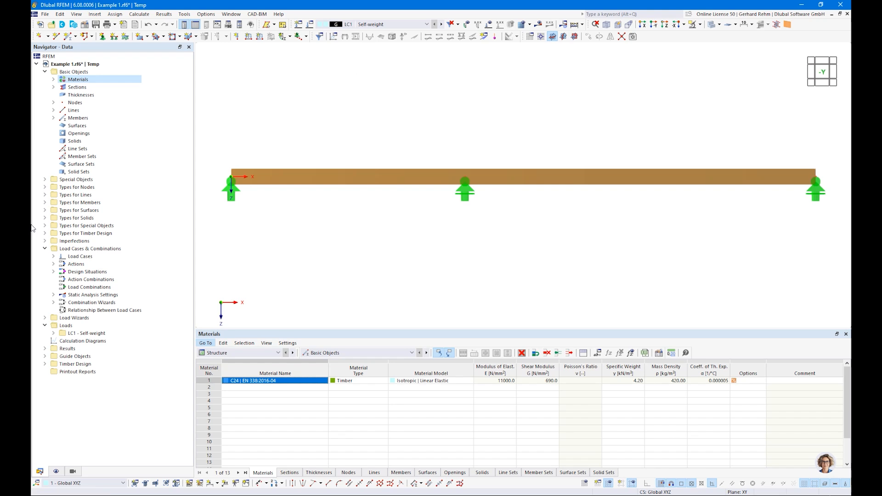
Open the load case settings and review the active self-weight and its direction factors for load case LC1.
double_click(78, 257)
right_click(76, 265)
click(96, 272)
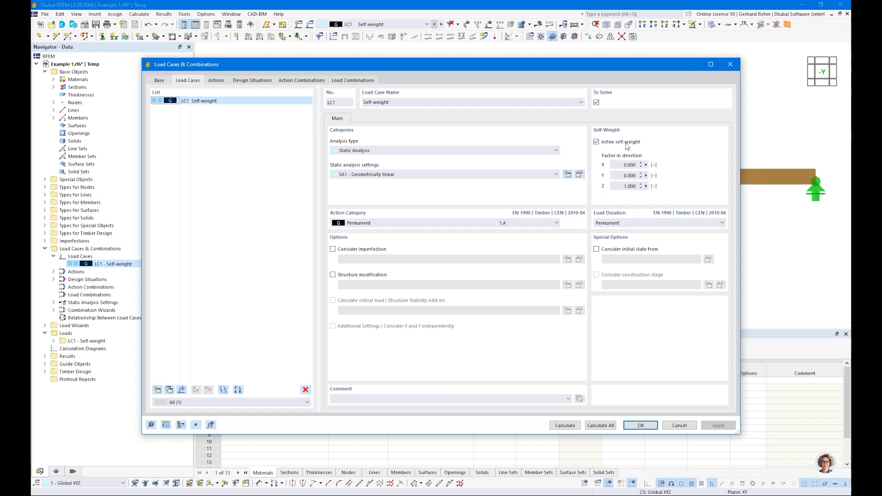
double_click(629, 185)
key(ctrl)
key(ctrl)
Add a load case named Imposed Load 1 with the action category Imposed loads - category A: domestic, residential areas.
click(157, 390)
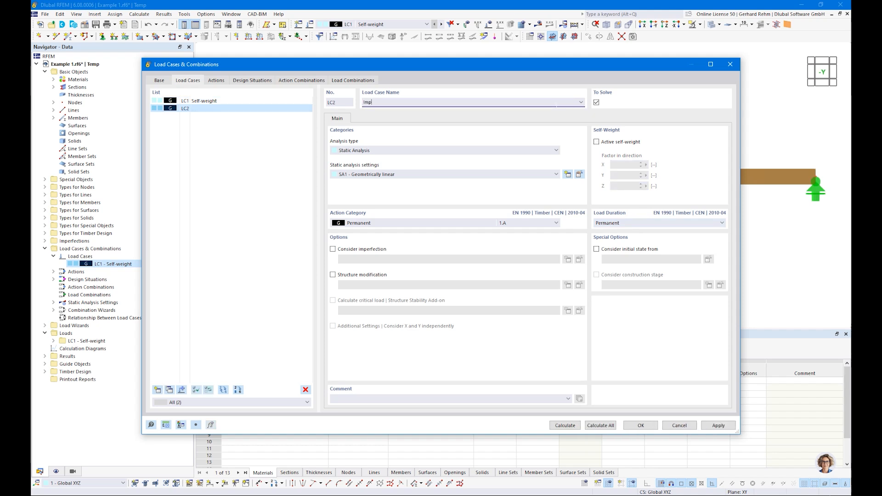
text(Imposed Load 1)
click(439, 224)
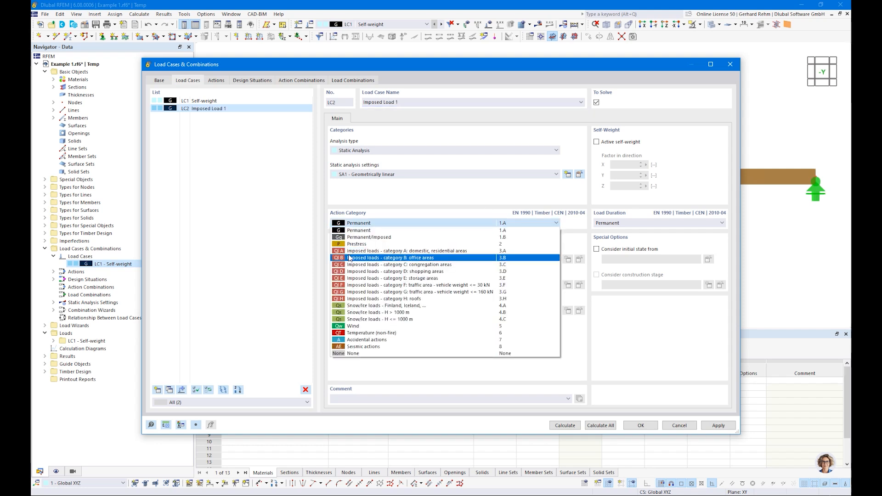
click(399, 252)
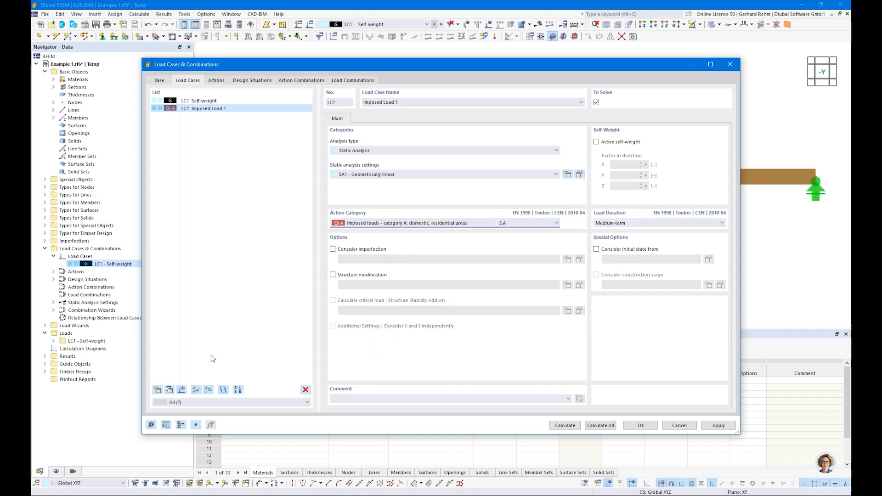
Copy the Imposed Load 1 load case, name the copy Imposed Load 2 and accept the load cases.
click(170, 391)
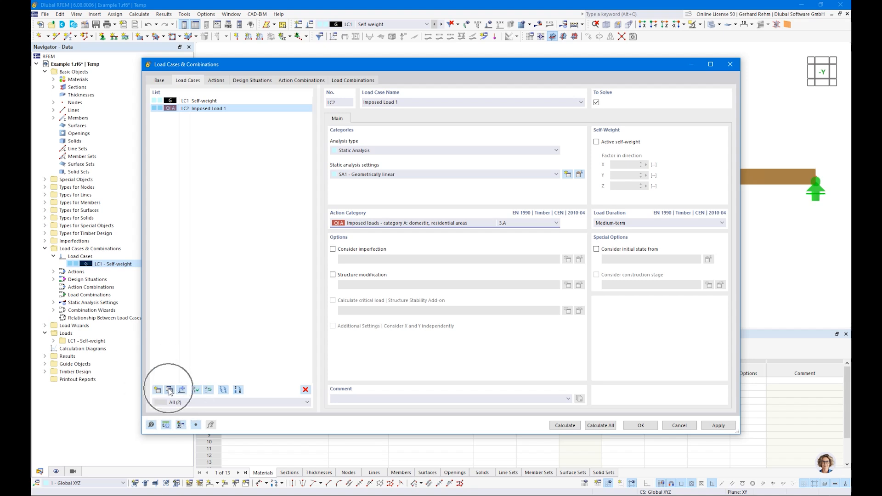
click(400, 102)
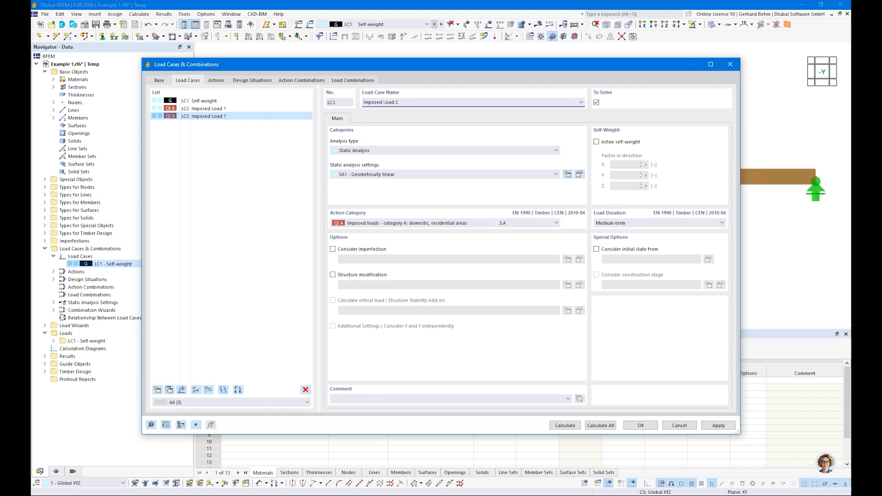
click(636, 426)
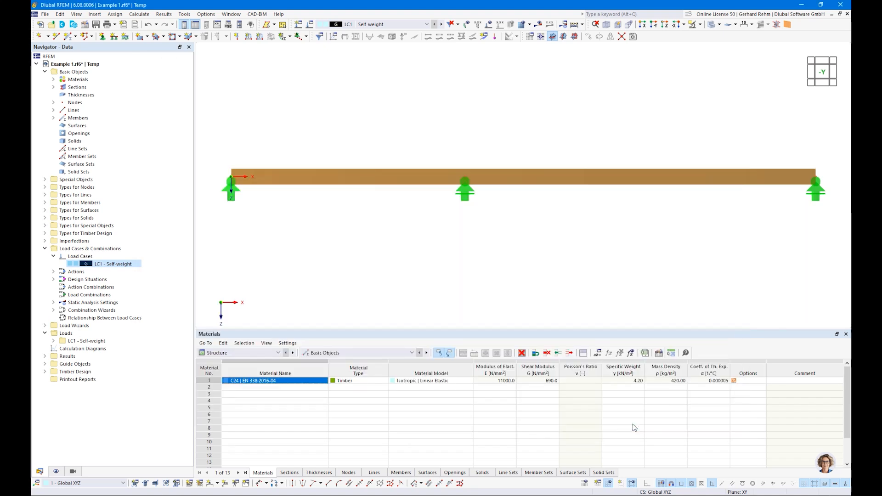
Make load case LC1 Self-weight the current load case.
scroll(542, 268, down, 2)
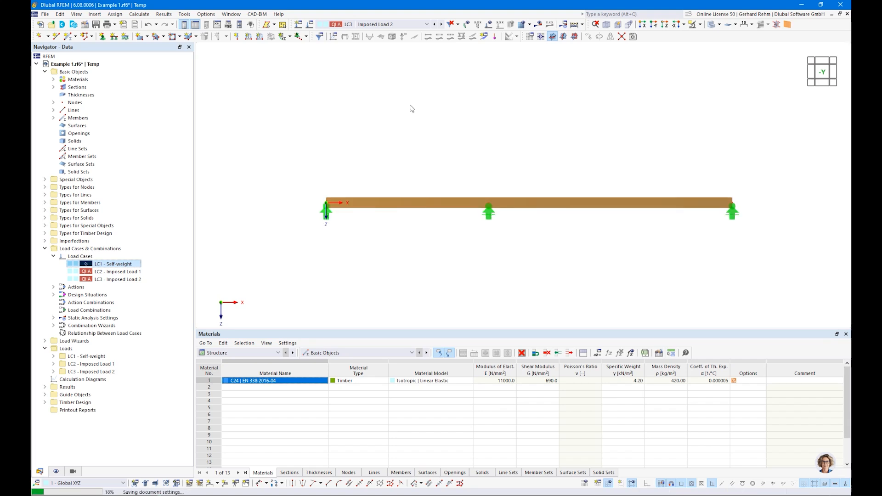
click(361, 28)
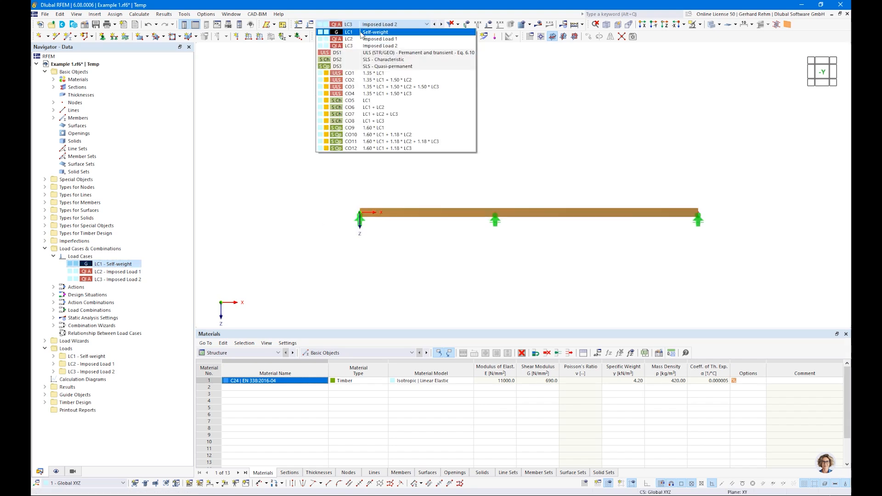
click(361, 35)
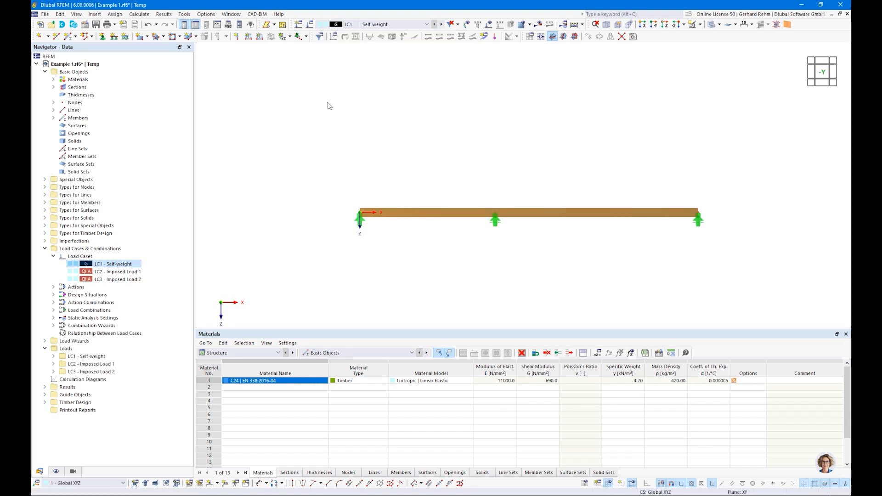
Apply a uniform member load of 2.5 kN/m in the global Z direction to both beam members in LC1.
click(249, 41)
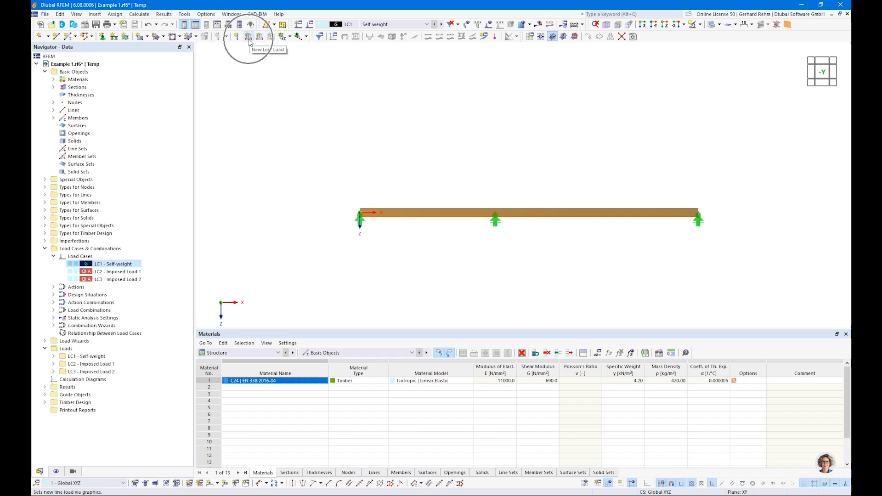
click(260, 41)
click(238, 41)
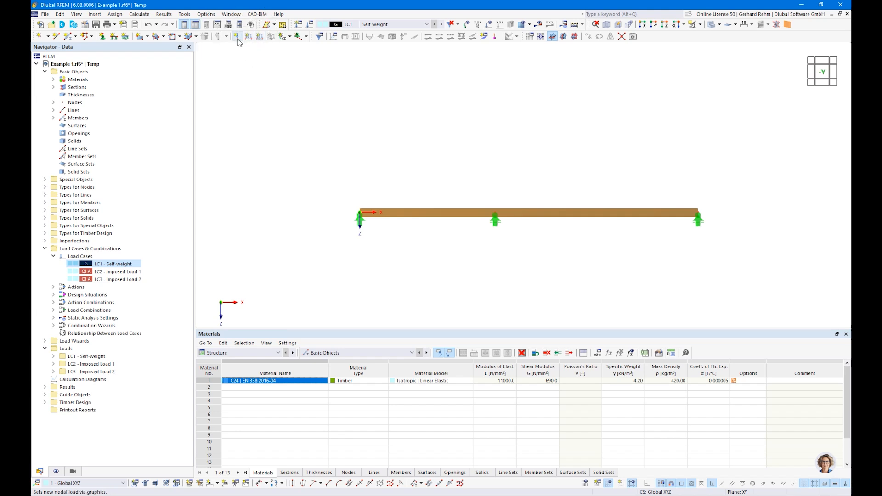
click(260, 39)
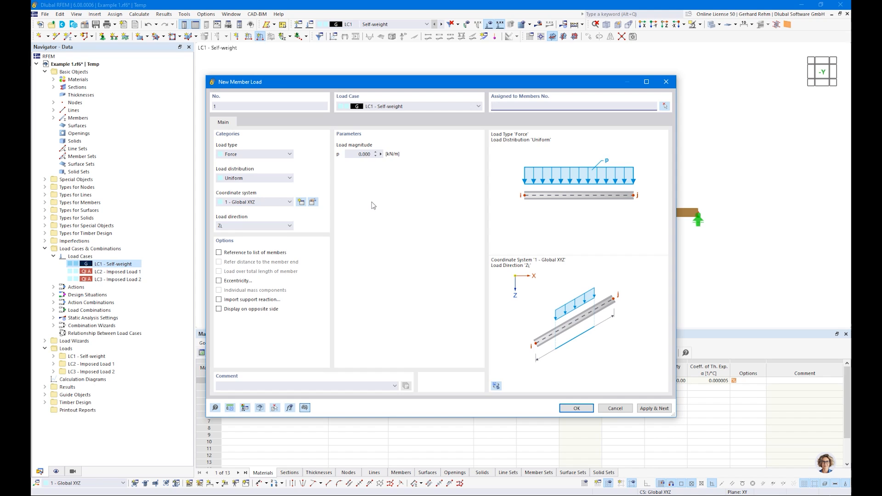
click(364, 154)
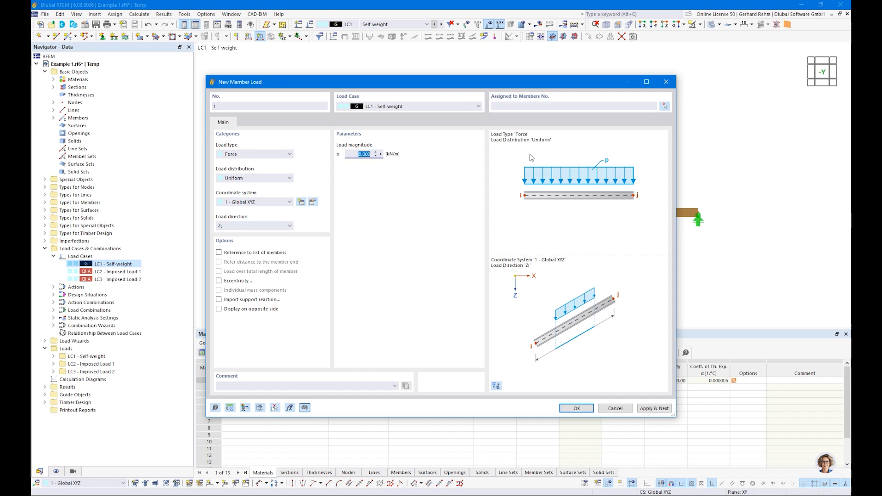
drag(478, 87, 536, 115)
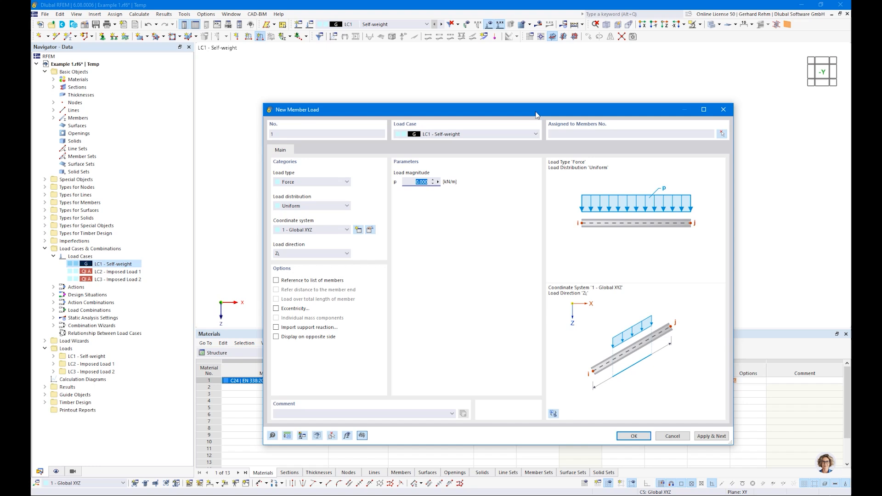
text(2,5)
click(643, 435)
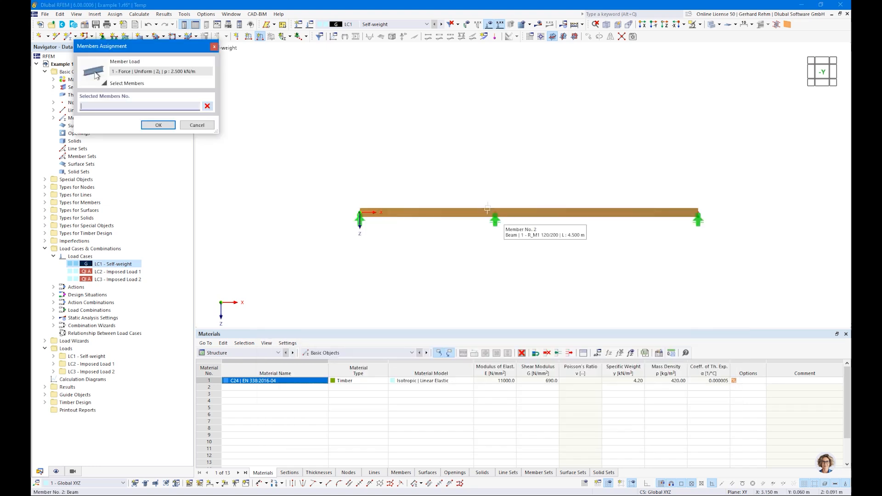
click(551, 213)
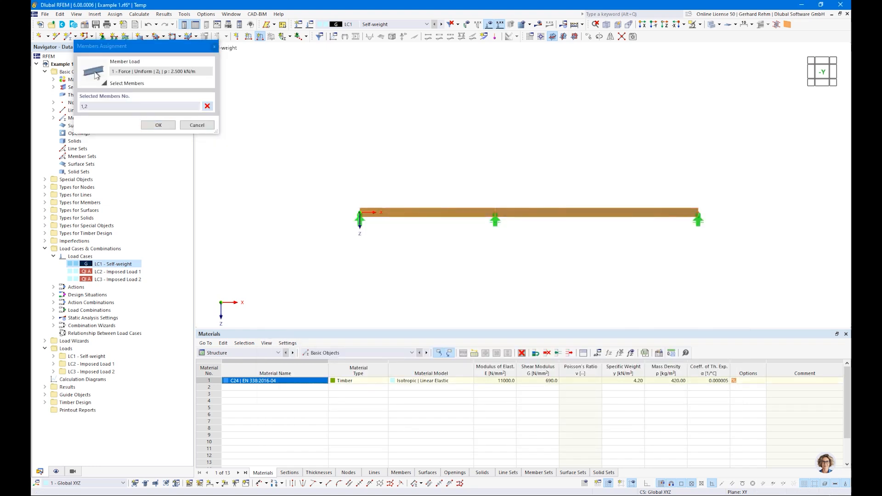
click(158, 125)
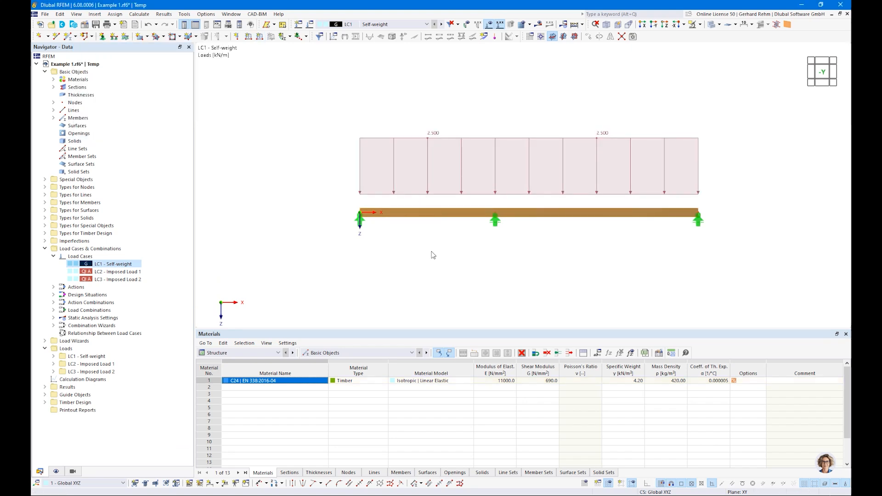
Switch to LC2 Imposed Load 1 and apply a uniform member load of 3 kN/m to the first, shorter span.
click(441, 24)
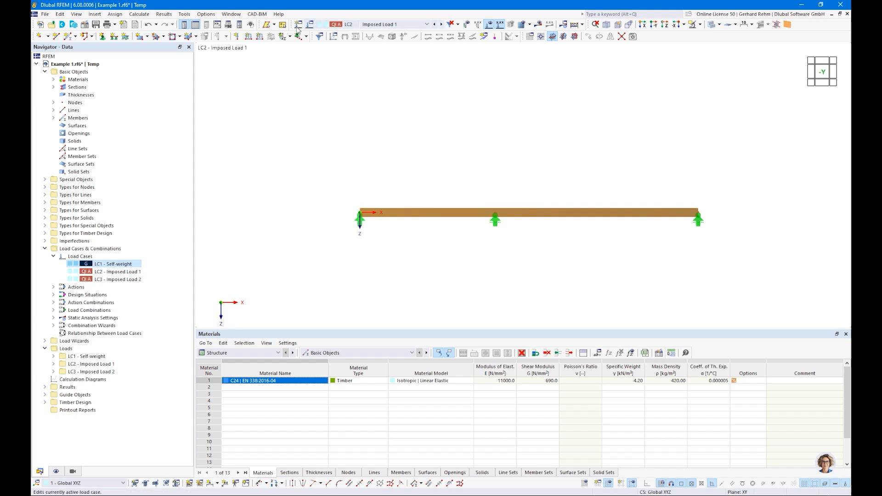
click(254, 40)
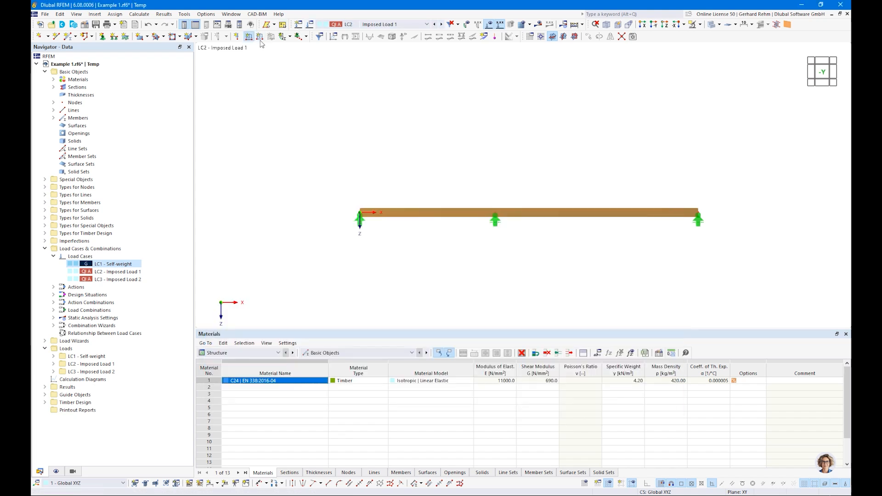
click(259, 37)
click(422, 182)
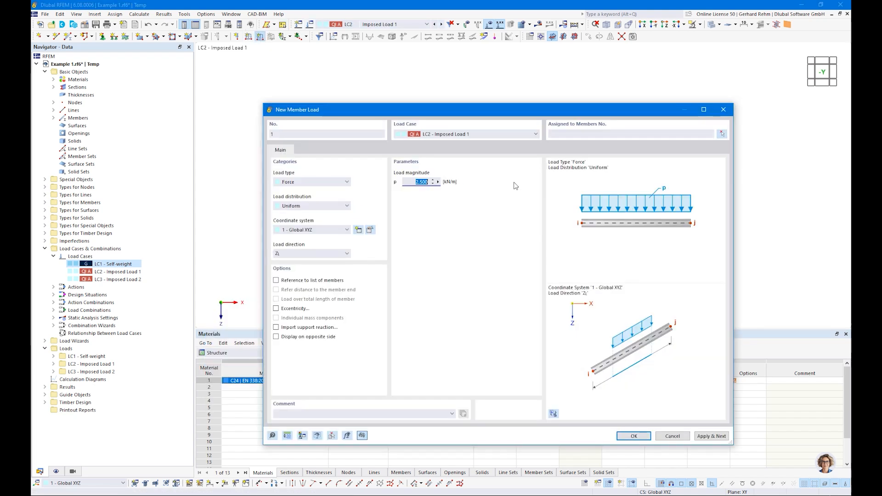
text(3)
key(Tab)
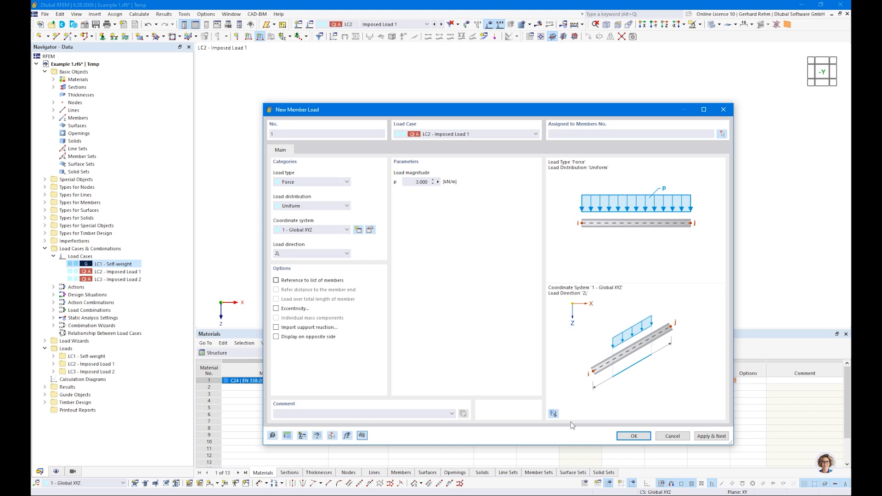
click(631, 437)
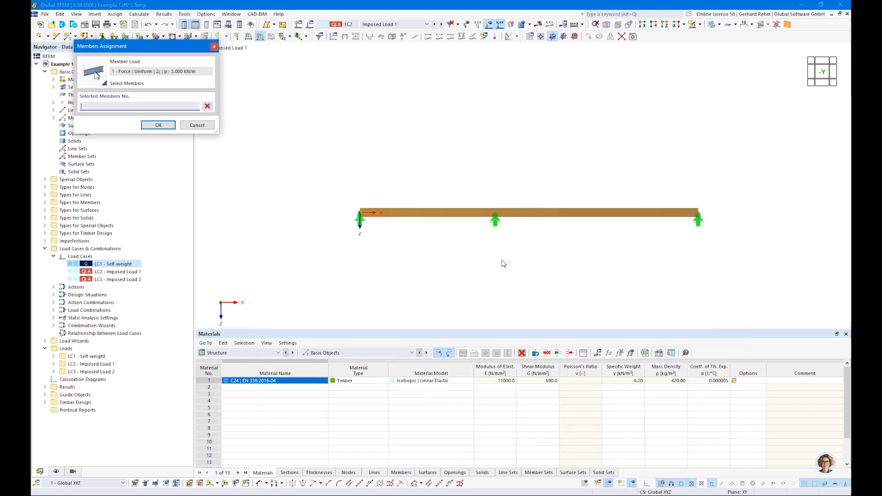
click(464, 212)
click(160, 125)
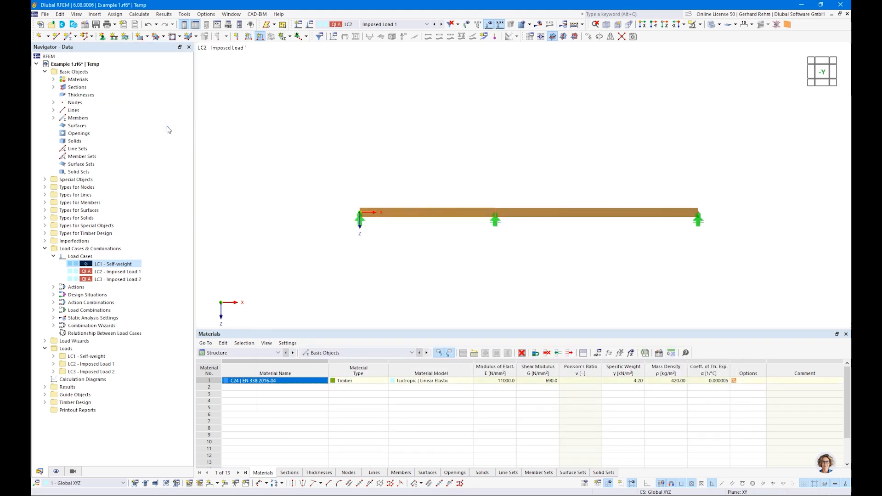
Switch to LC3 Imposed Load 2 and apply the uniform 3 kN/m member load to the second, longer span.
click(442, 26)
click(259, 36)
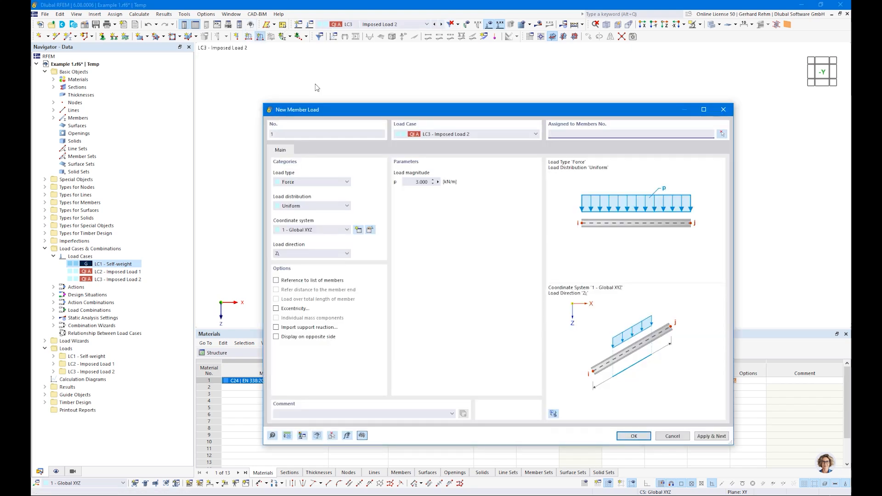
click(633, 436)
click(555, 214)
click(158, 125)
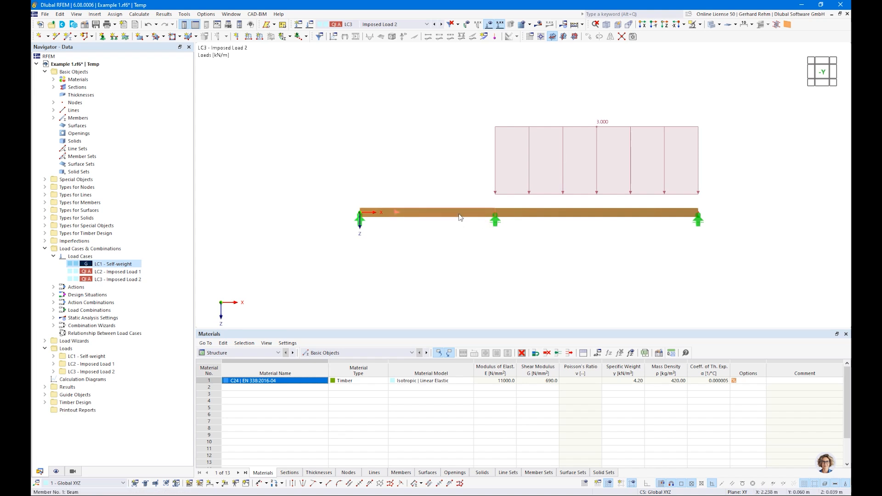
Look through the available load cases and combinations, and open the load cases and combinations settings.
click(373, 25)
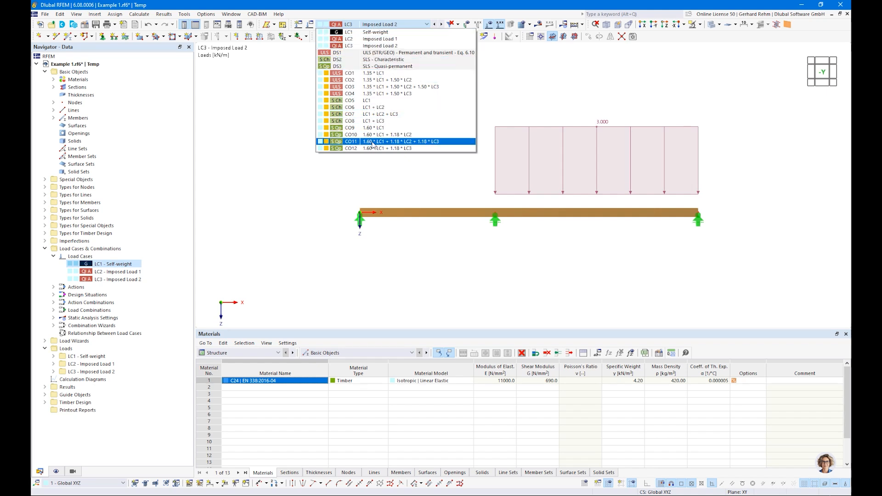
click(285, 194)
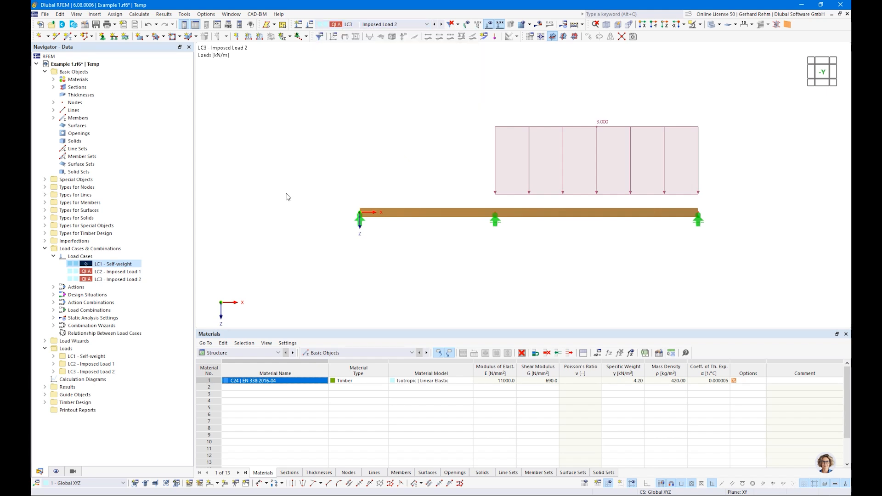
right_click(72, 249)
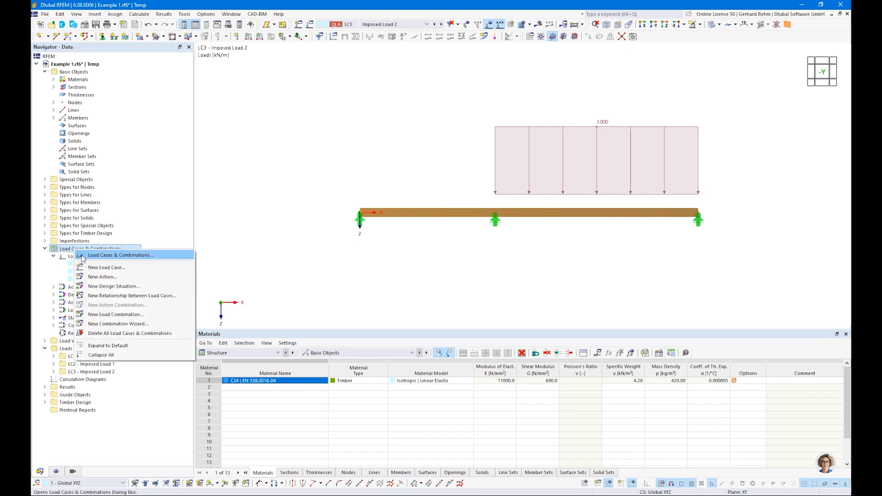
click(67, 259)
double_click(73, 257)
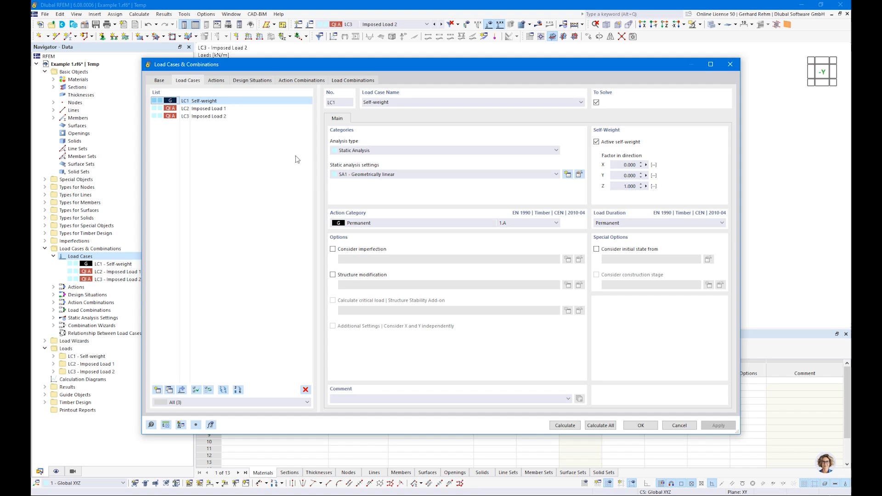
Review the imposed loads action A2, checking its assigned load cases and the available action types.
click(216, 80)
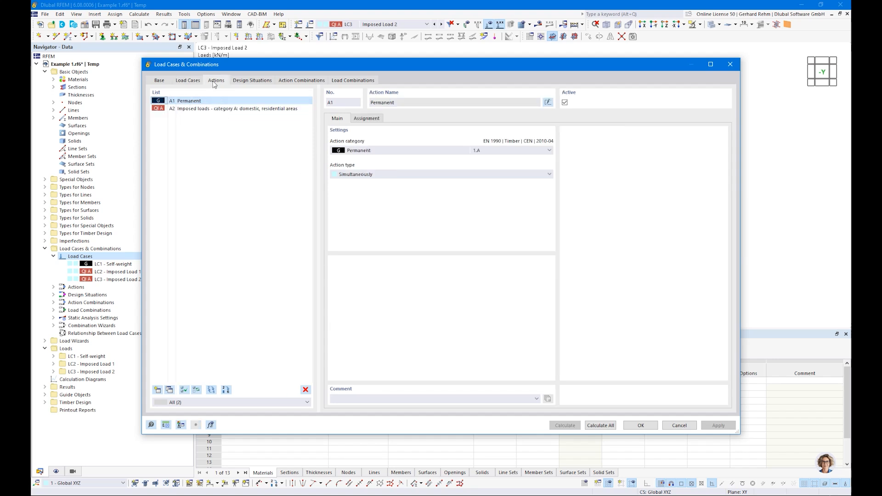
click(184, 113)
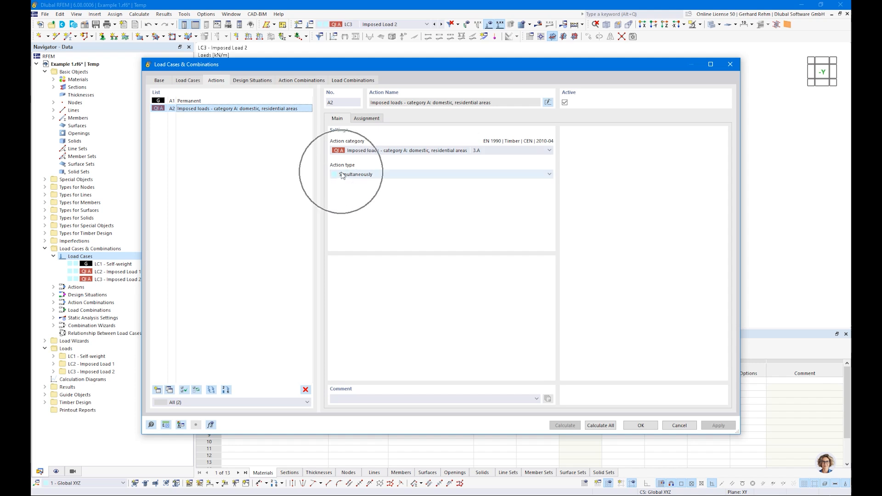
click(369, 119)
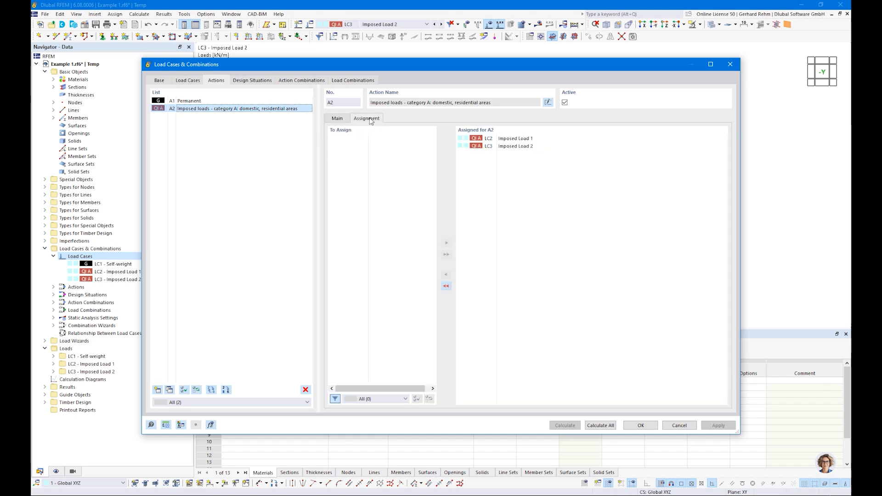
click(337, 118)
click(350, 174)
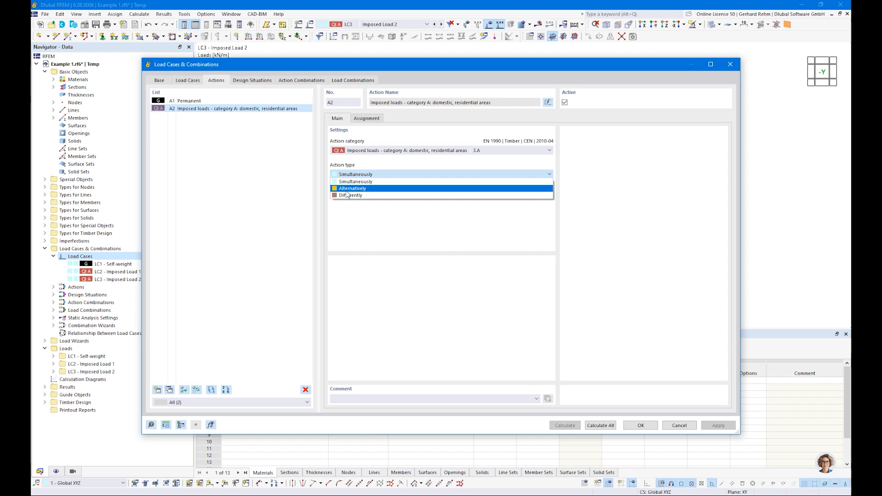
click(362, 225)
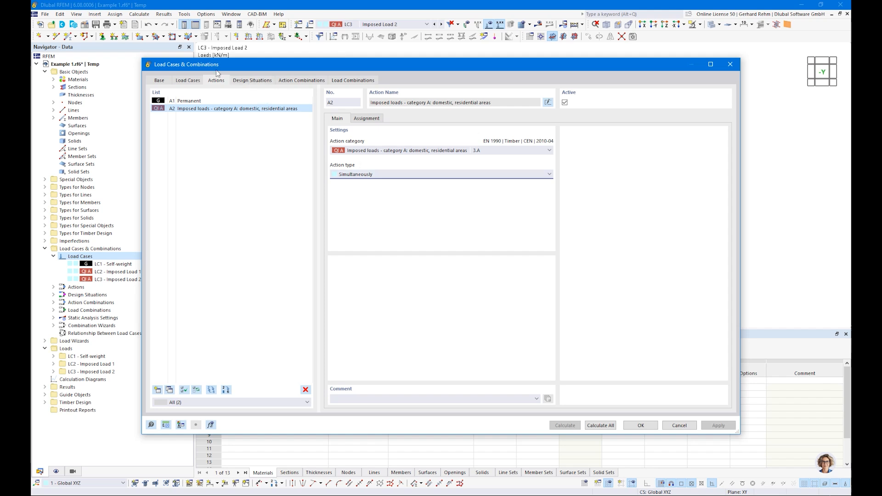
Assign the combination wizard with SA1 - Geometrically linear analysis to all three design situations DS1 to DS3.
click(249, 82)
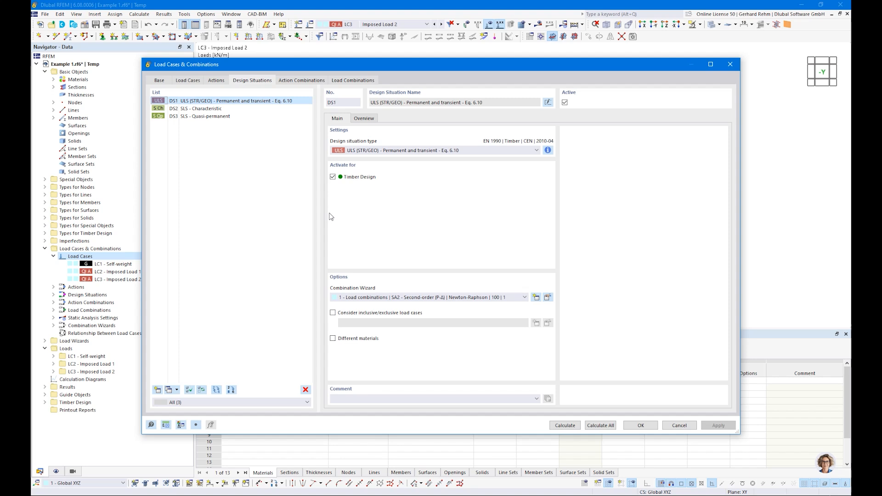
shift+click(205, 118)
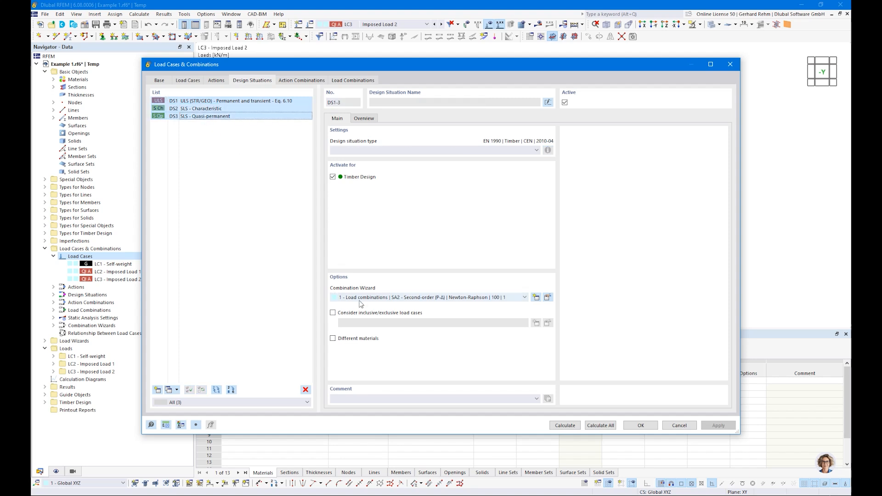
click(402, 298)
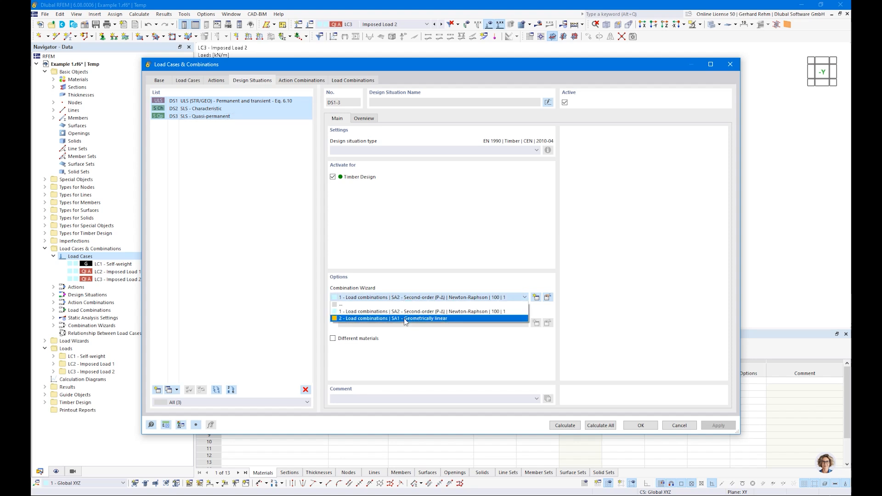
click(405, 319)
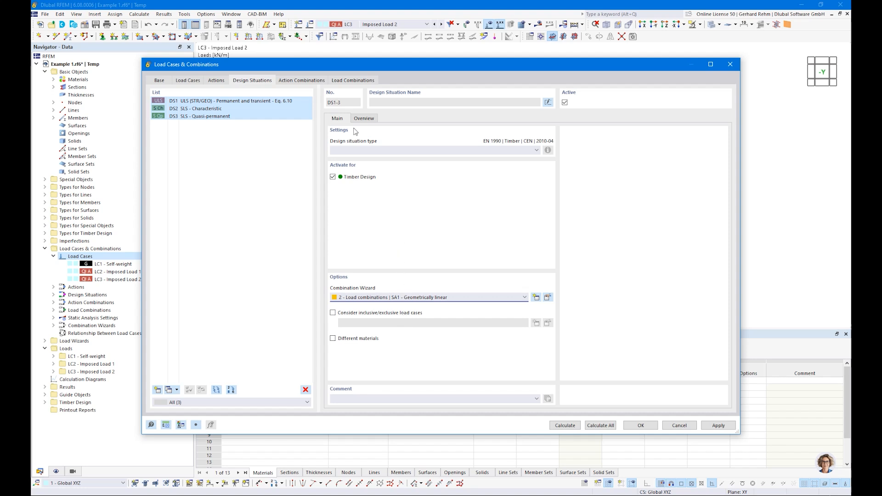
Review the generated action combinations and the settings of load combination CO2.
click(304, 83)
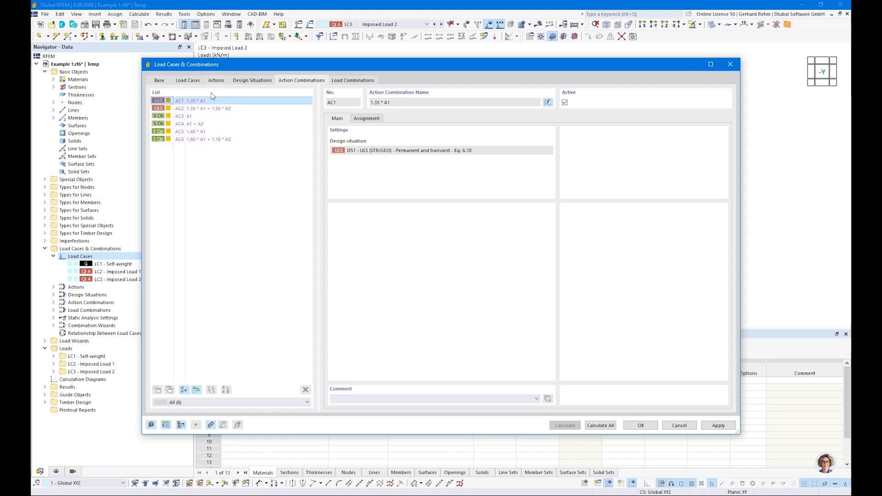
click(347, 82)
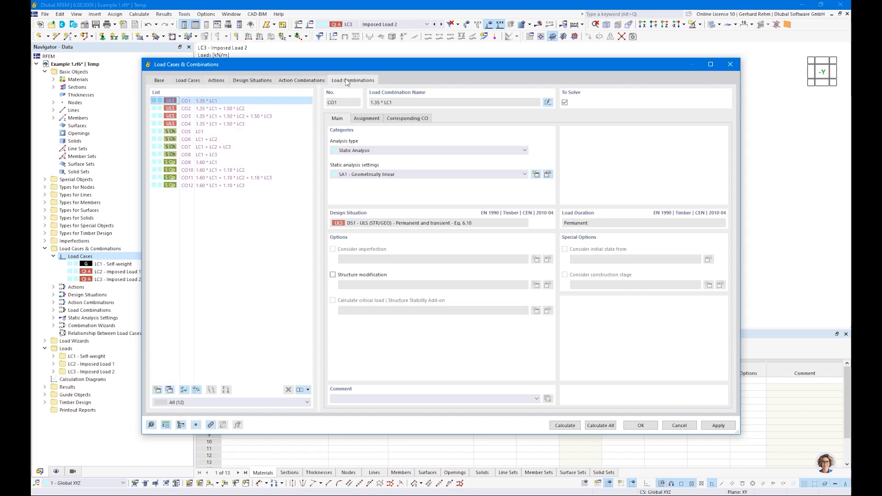
click(206, 110)
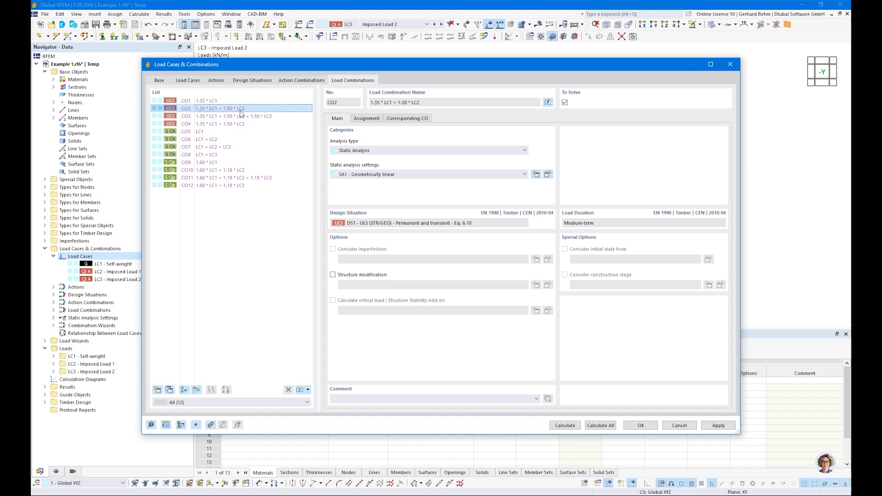
Look through load combinations CO3 to CO12 and examine the load cases and factors assigned to CO12.
click(211, 117)
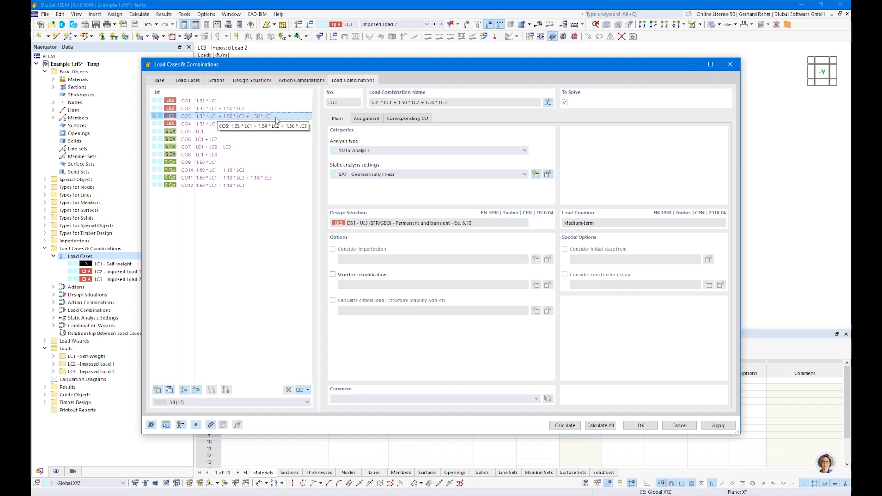
click(216, 124)
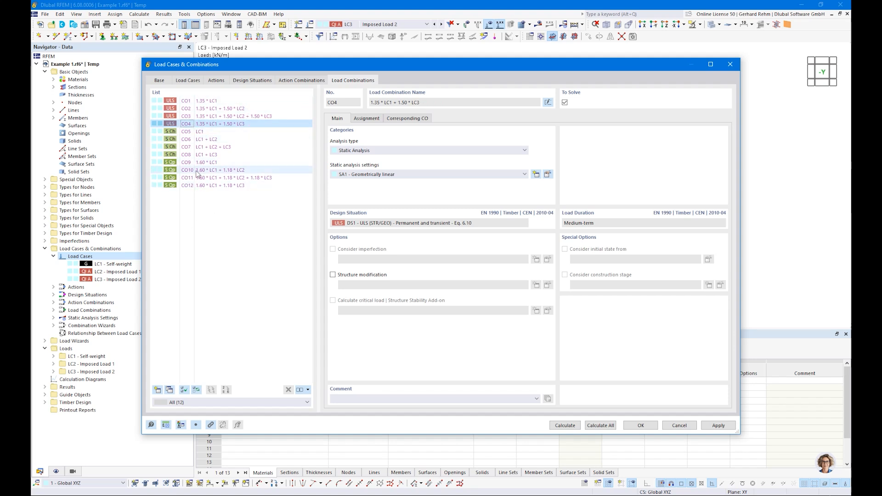
click(200, 132)
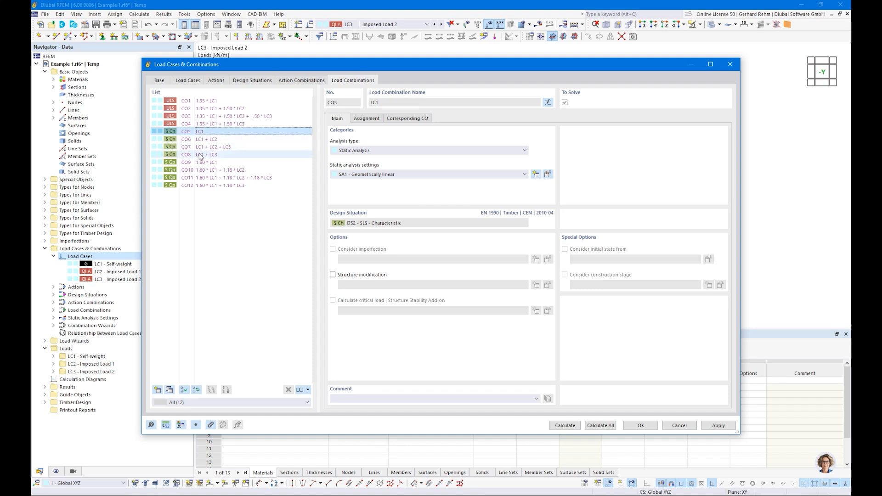
click(200, 155)
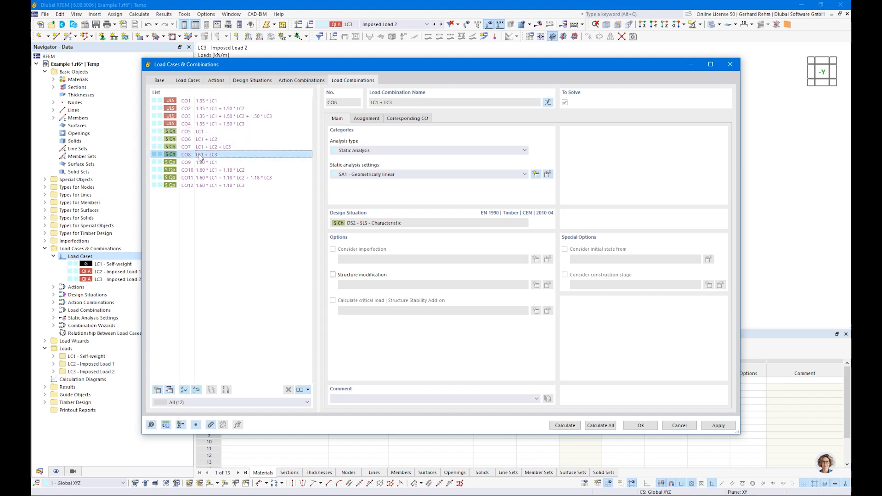
click(200, 162)
click(200, 170)
click(201, 185)
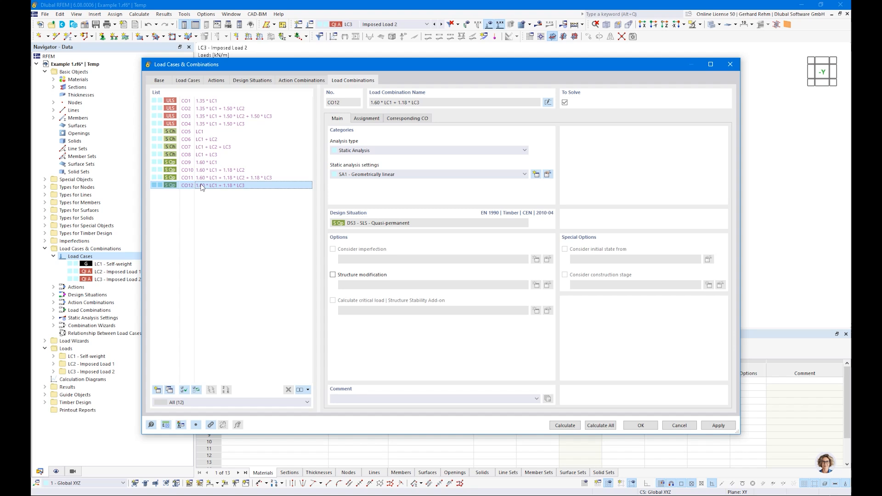
click(376, 121)
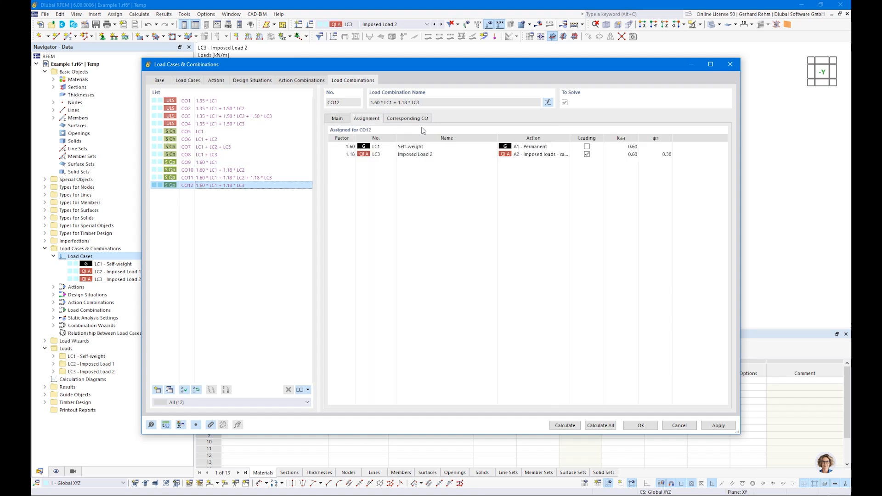
click(647, 158)
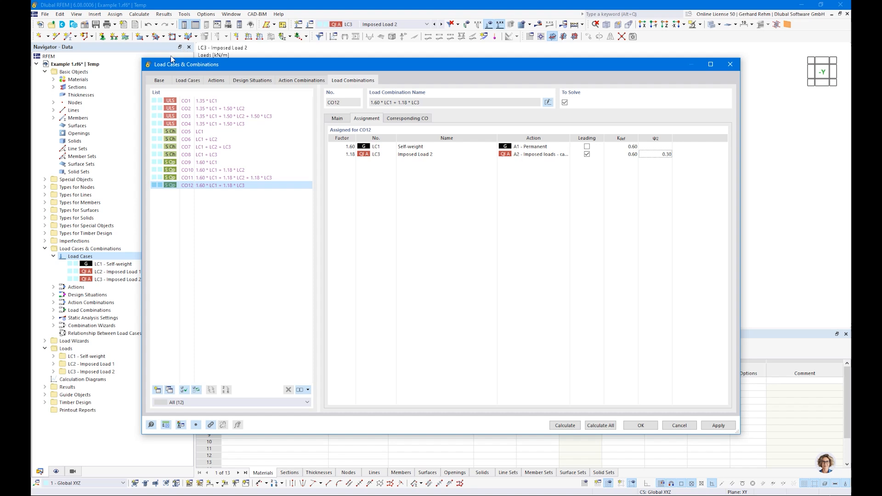
Check the deformation coefficient for timber structures in the EN 1990 | Timber | CEN 2010-04 settings, leaving them without changes.
click(159, 80)
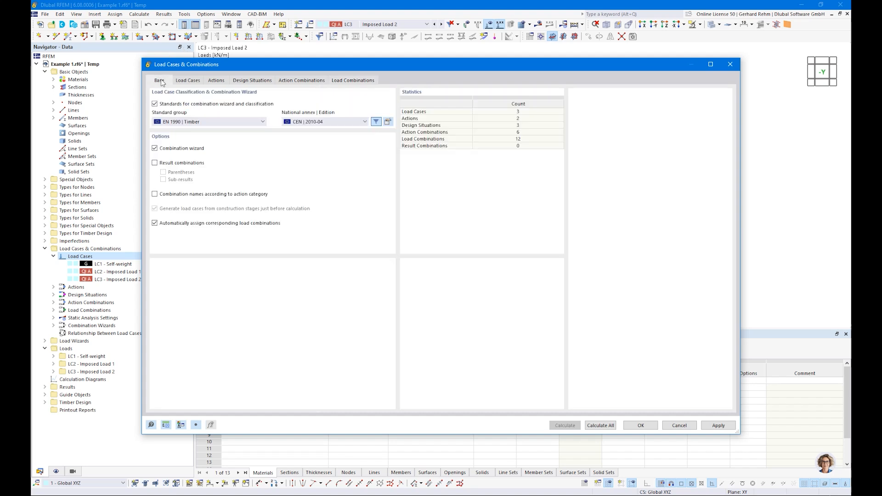
click(388, 122)
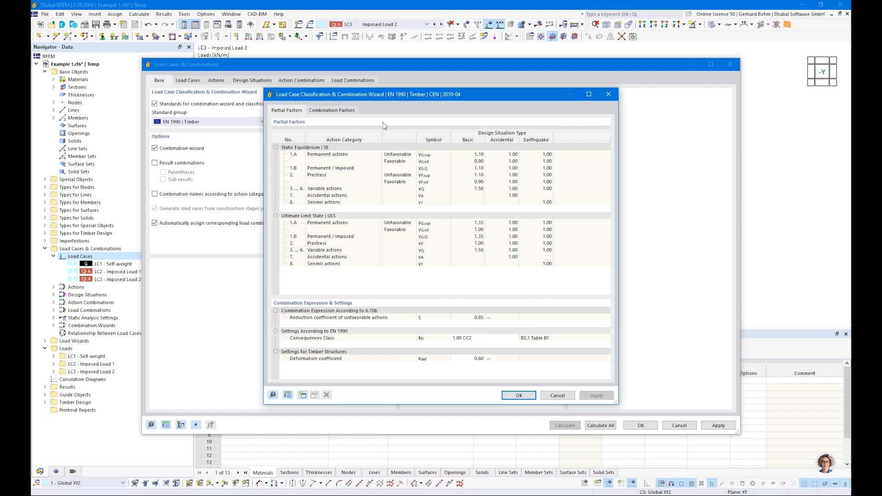
click(474, 358)
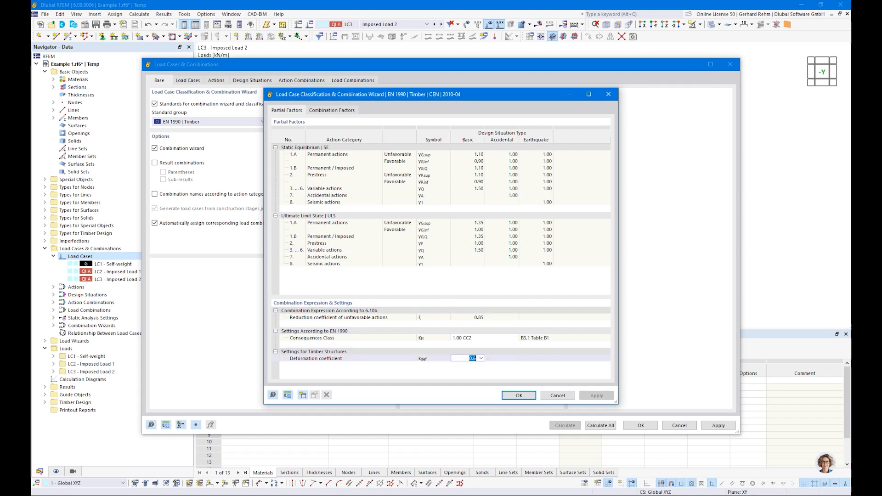
key(Return)
click(557, 396)
Review design situation DS3 (SLS - Quasi-permanent) and accept the load cases and combinations settings.
click(252, 81)
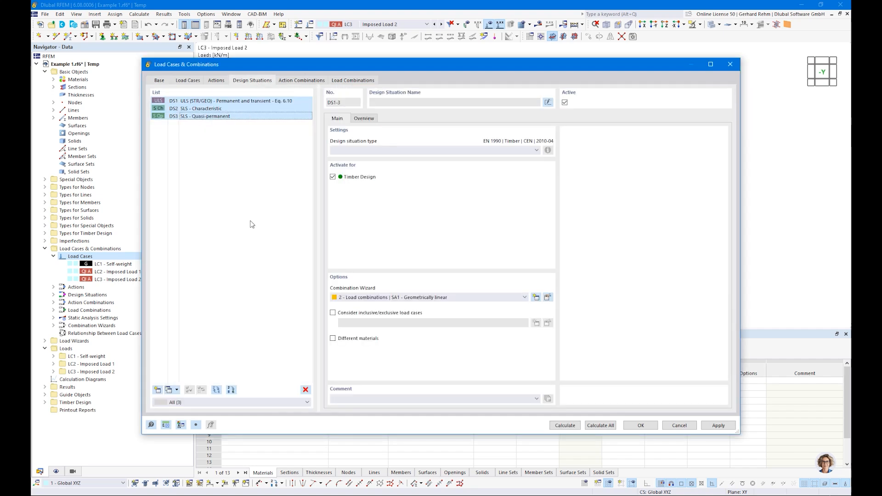
click(201, 116)
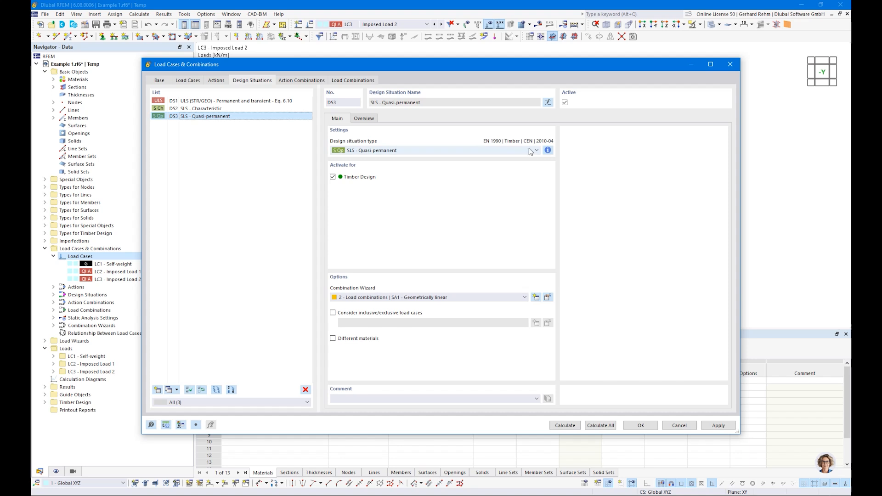
click(637, 425)
Calculate and display the results for design situation DS1, ULS (STR/GEO) - Permanent and transient.
click(373, 25)
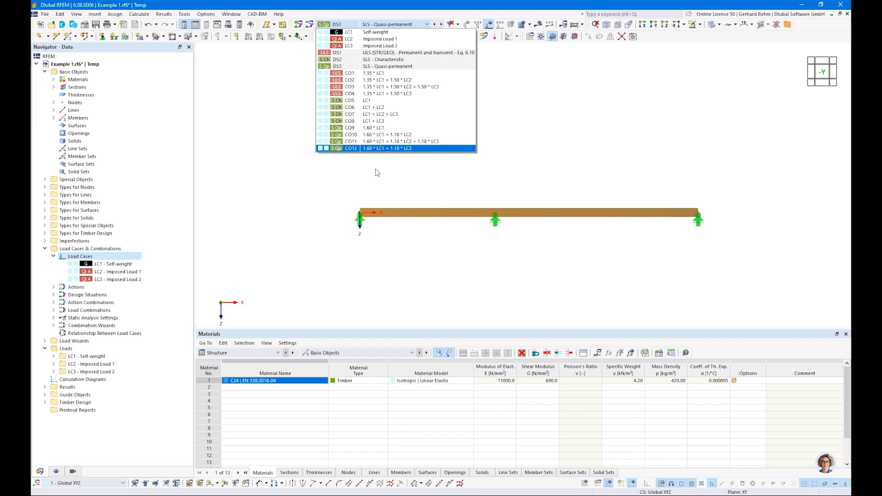
click(378, 54)
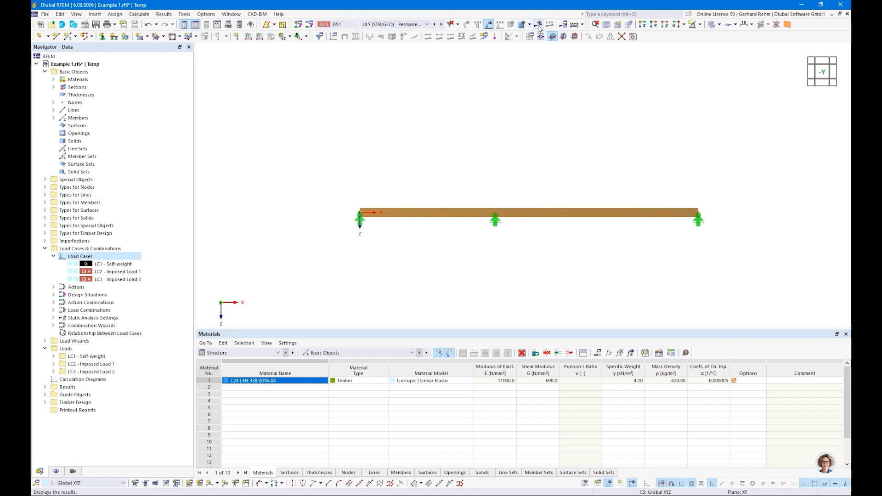
click(538, 24)
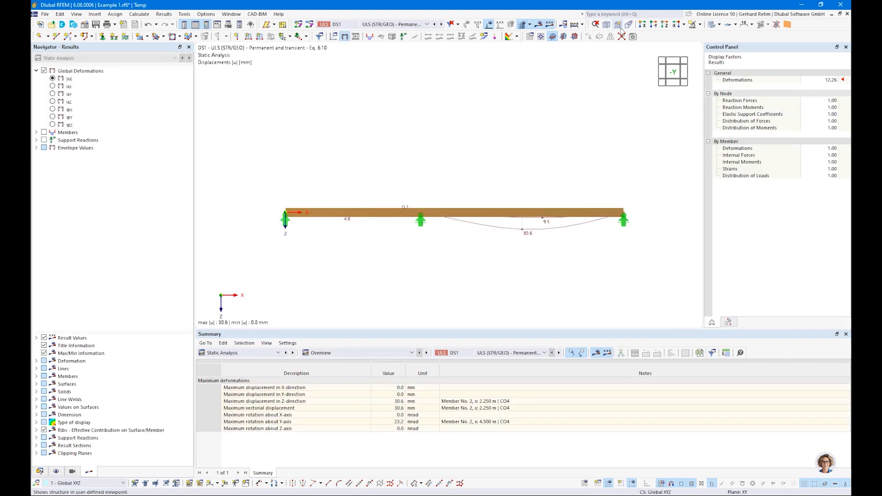
Show the beam as a wireframe and set the deformation display factor to 32.00.
click(711, 24)
click(823, 80)
text(32.00)
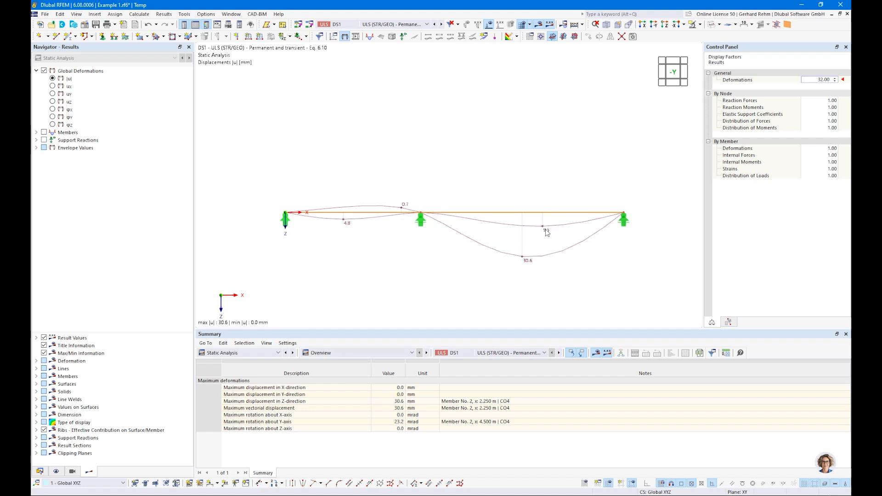
Examine the loads and global deformations of load combinations CO1 and CO2.
click(389, 25)
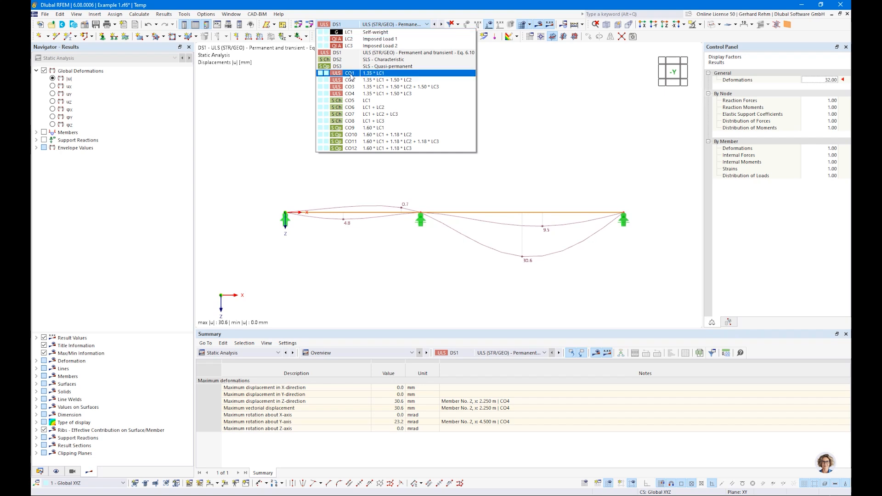
click(351, 75)
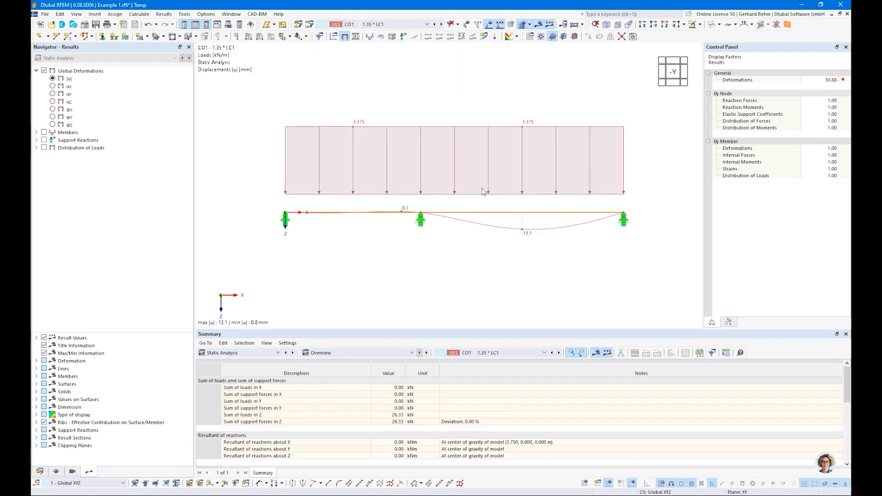
click(363, 24)
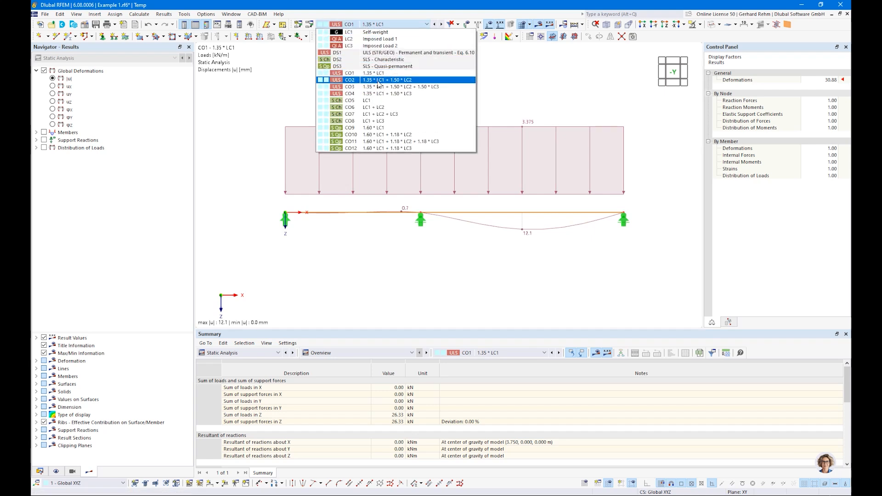
click(378, 81)
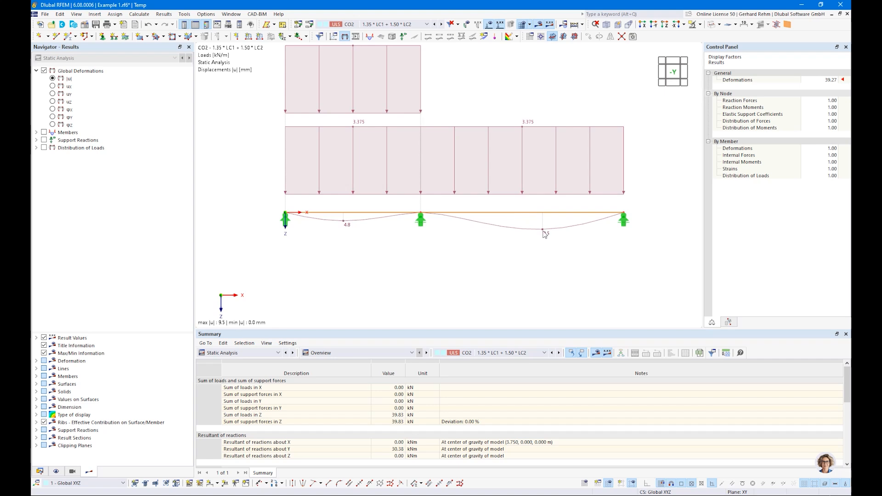
Compare the deformation envelope of design situation DS1 with the deformations of load combination CO4.
click(365, 25)
click(365, 53)
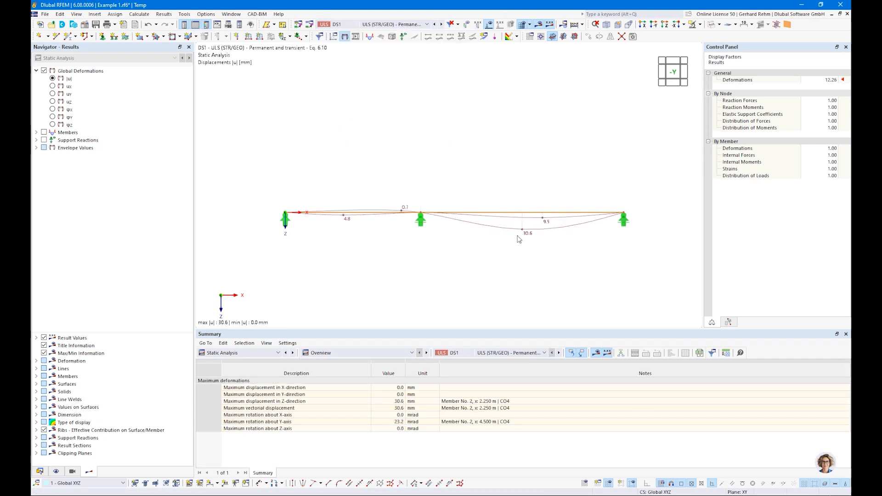
click(367, 24)
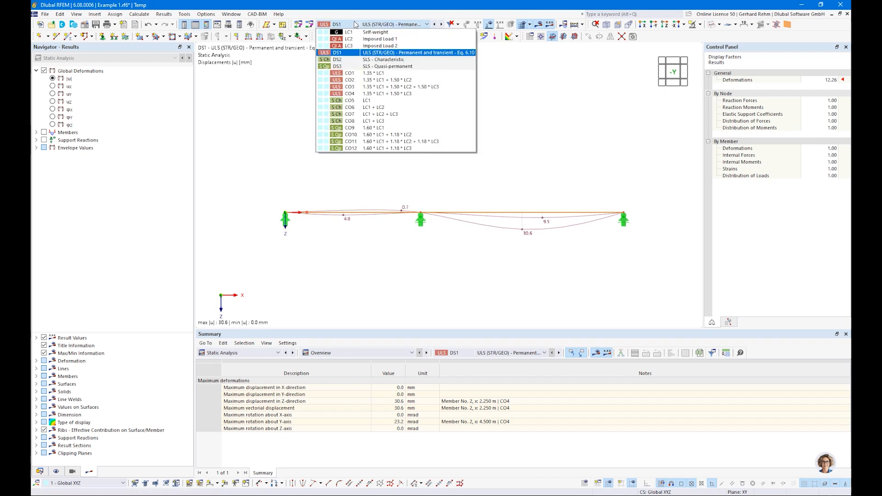
click(379, 94)
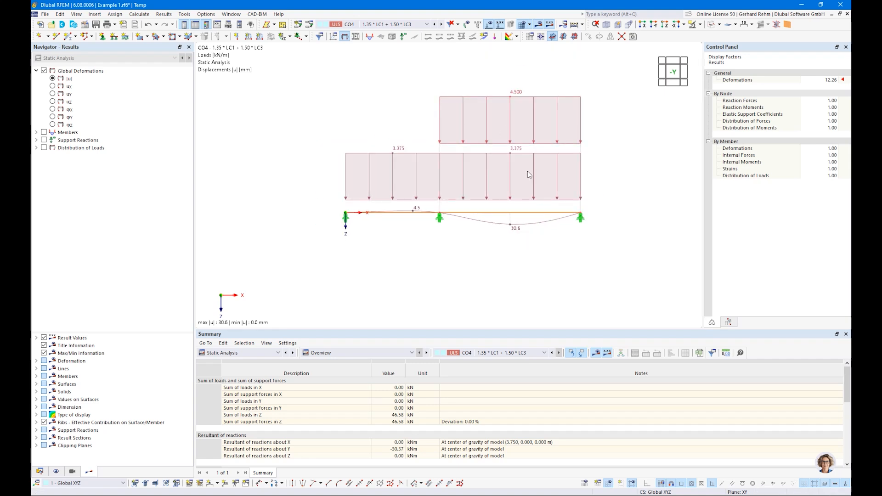
Display the member bending moments My for load combination CO4.
click(37, 132)
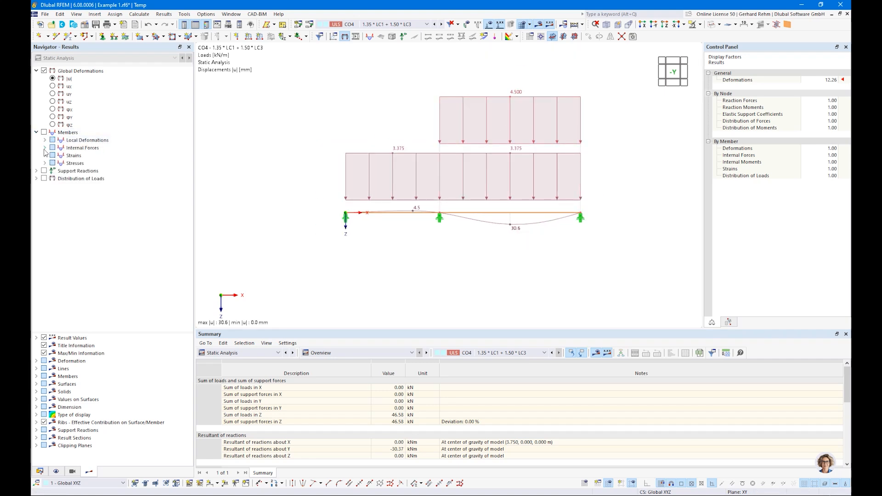
click(45, 148)
click(61, 186)
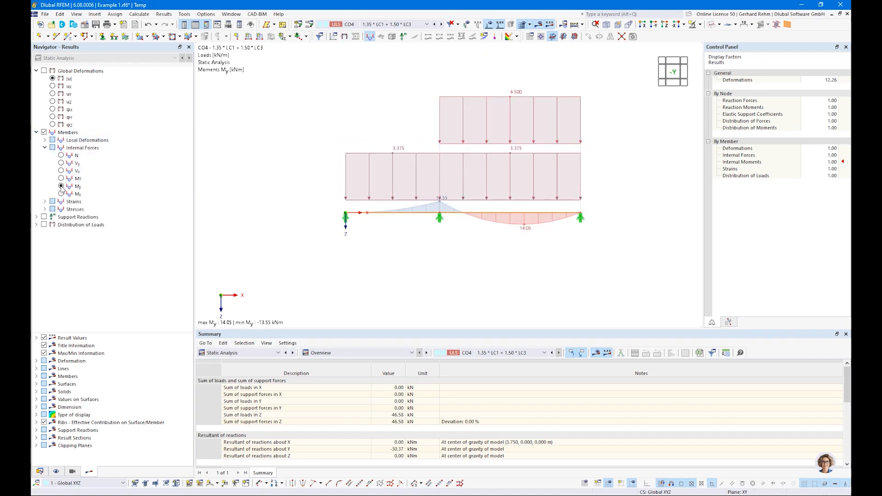
Examine the envelope of bending moments My for design situation DS1.
click(358, 25)
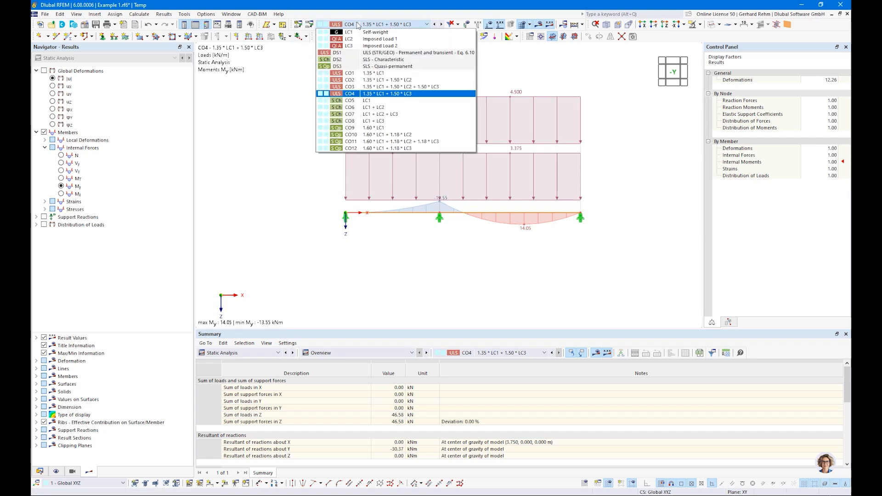
click(355, 53)
scroll(453, 212, up, 2)
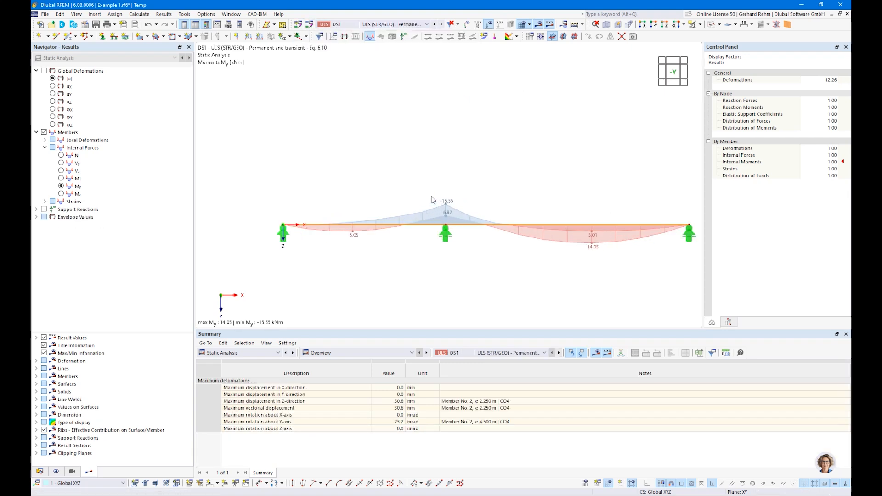
scroll(448, 205, down, 3)
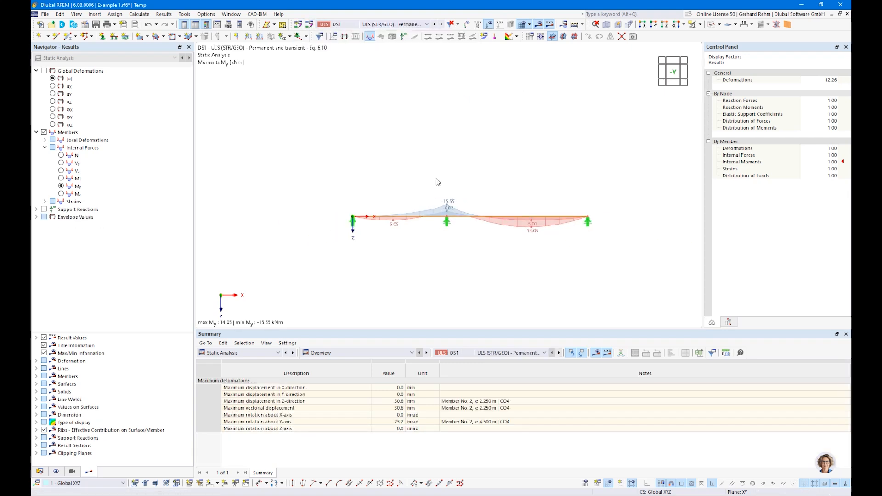
Show the bending moments My of load combination CO3.
click(394, 24)
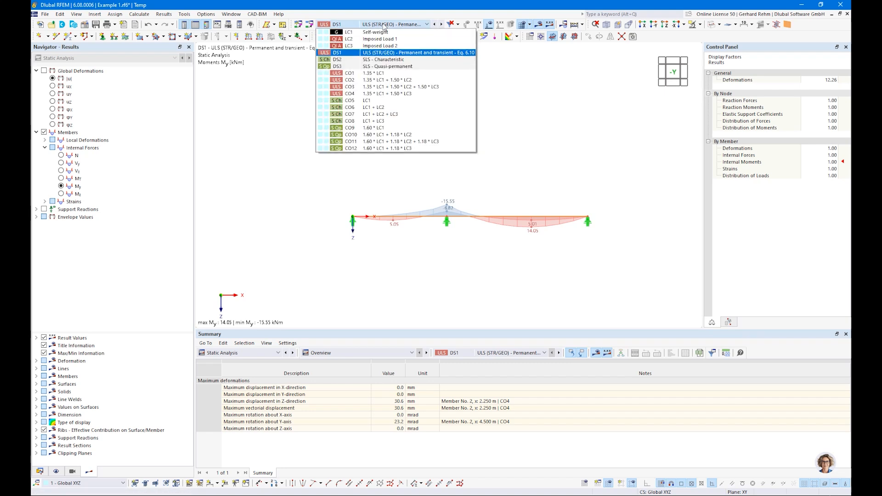
click(379, 86)
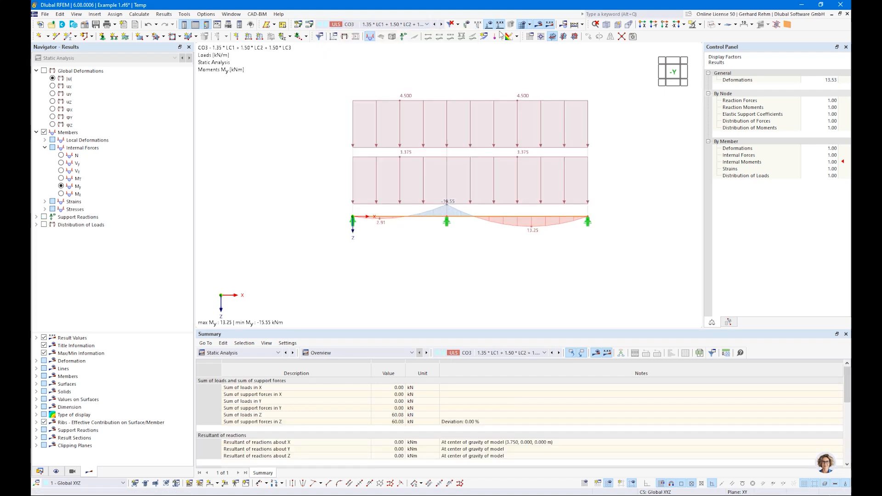
click(386, 25)
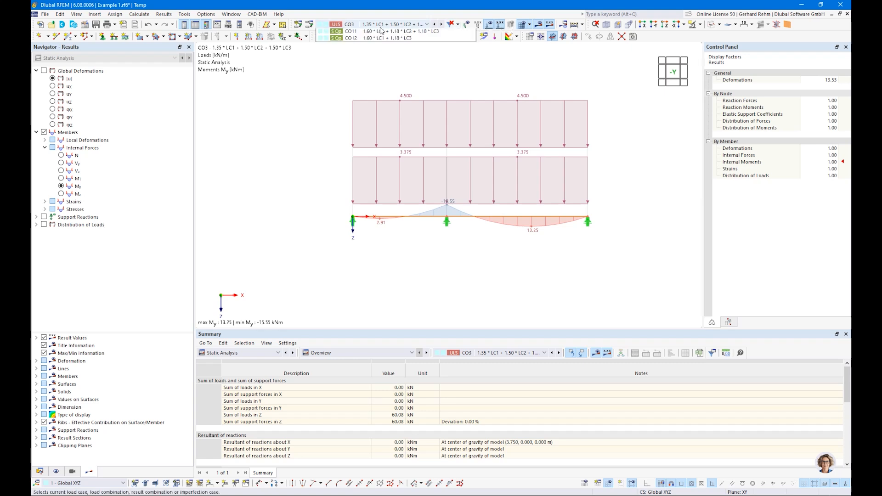
click(383, 25)
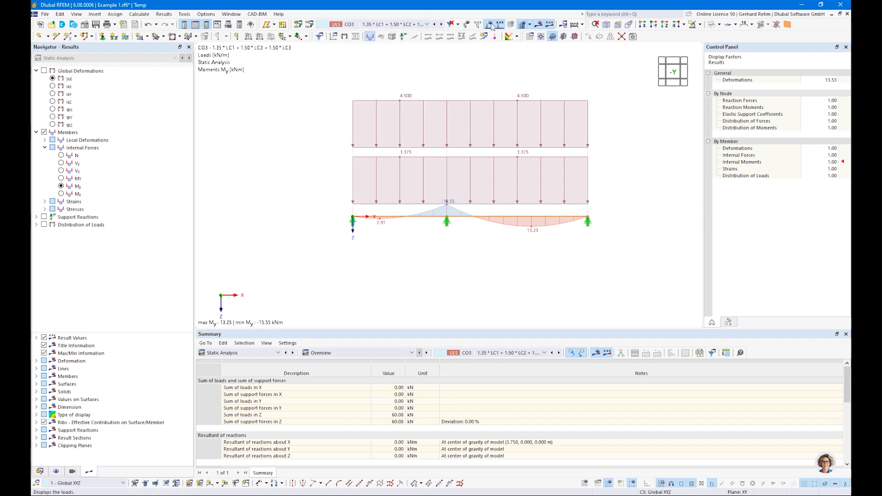
Hide the load display and check the support reactions of CO3, leaving only the bending moments My shown.
click(489, 25)
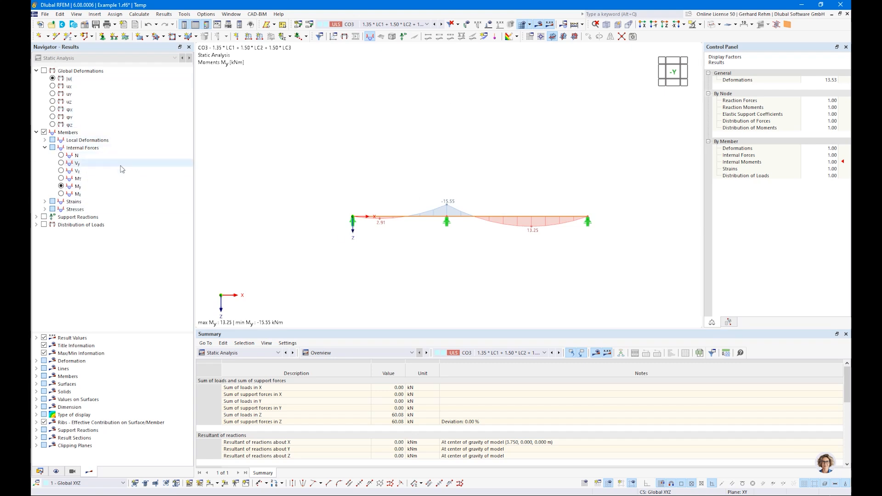
click(44, 217)
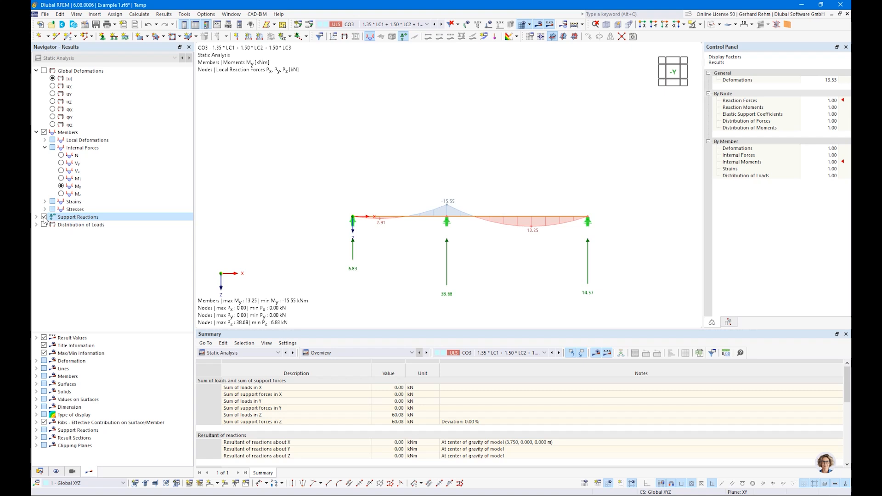
click(44, 217)
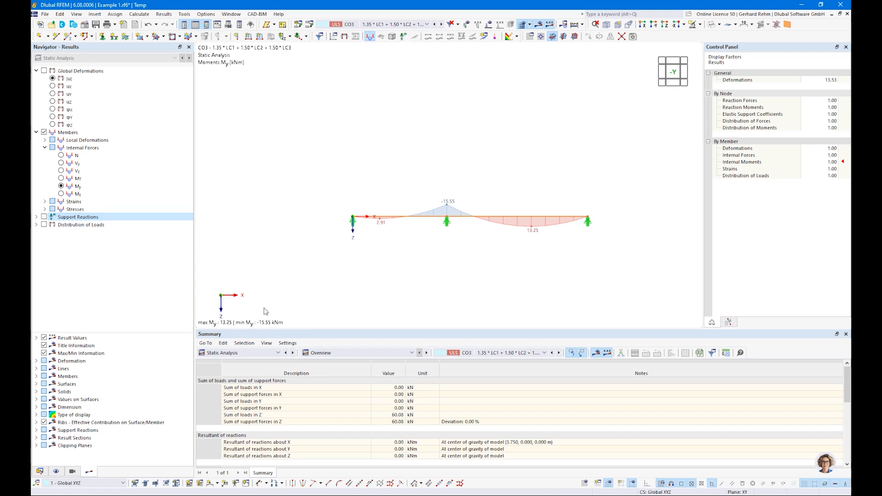
Review the Timber Design input data, checking the design situations and the objects to design.
click(232, 353)
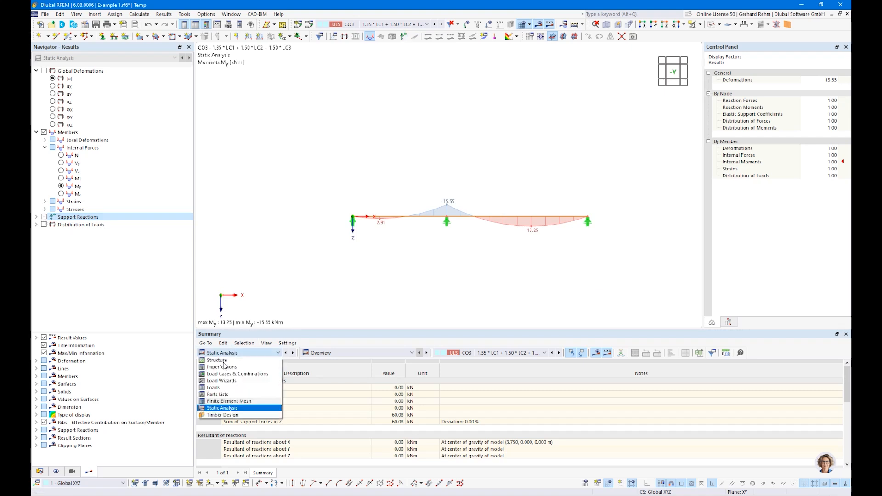
click(208, 406)
click(270, 353)
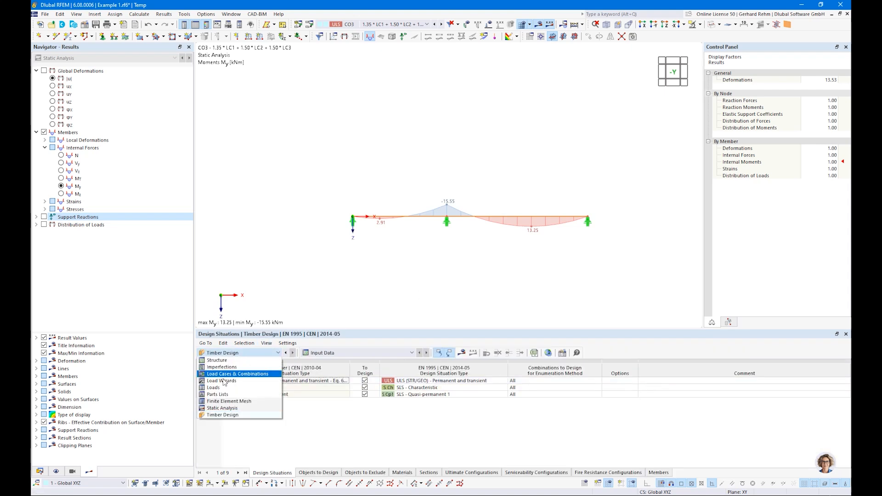
click(221, 415)
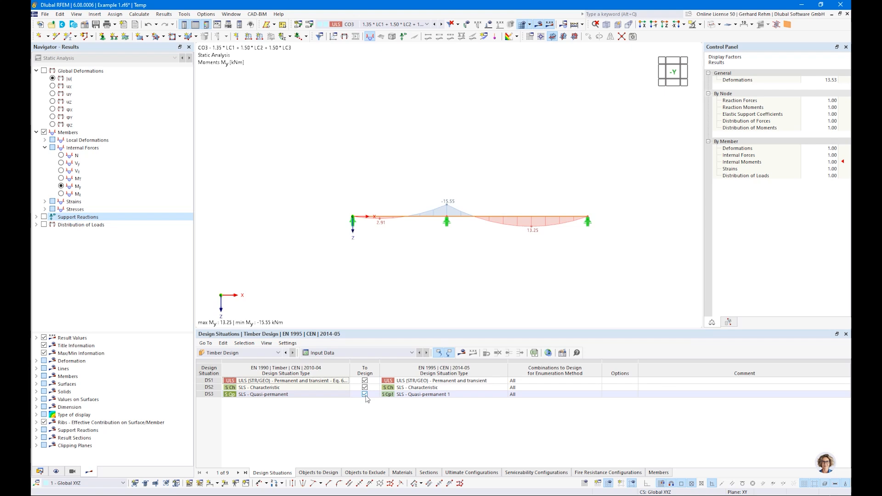
click(317, 472)
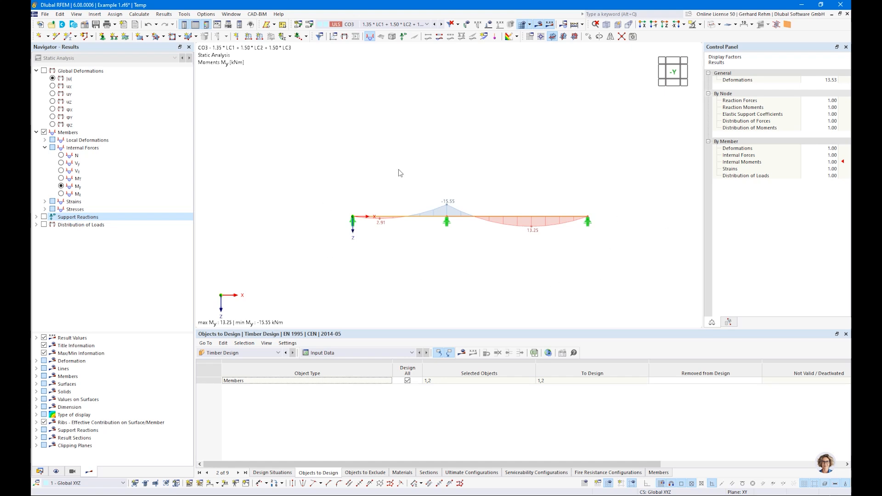
Create a continuous member set from members 1 and 2 of the beam.
drag(311, 176, 641, 253)
right_click(541, 216)
mouse_move(580, 255)
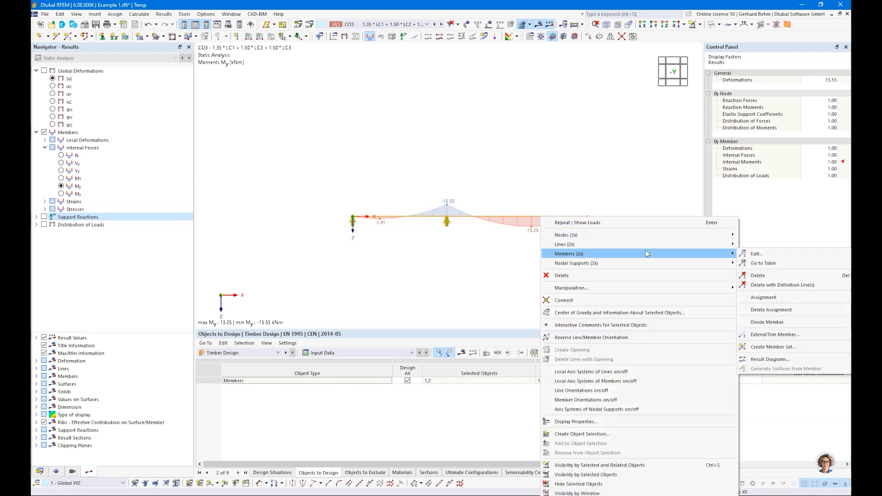
click(755, 347)
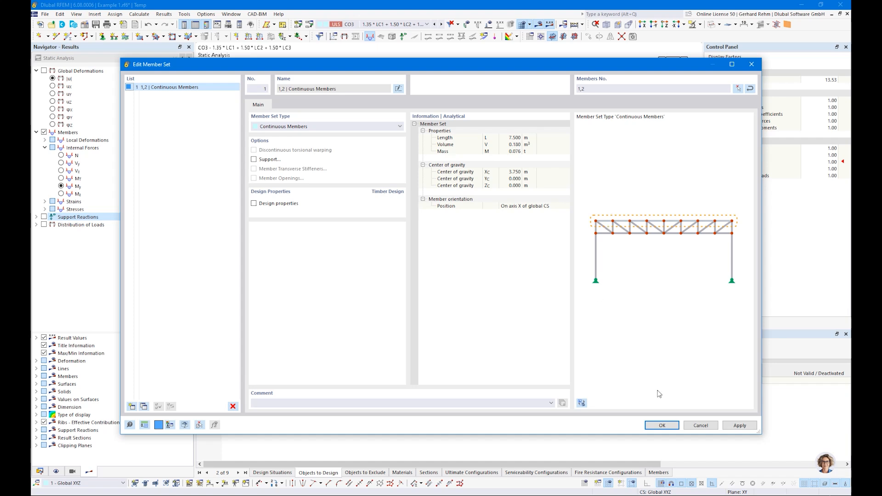
click(660, 426)
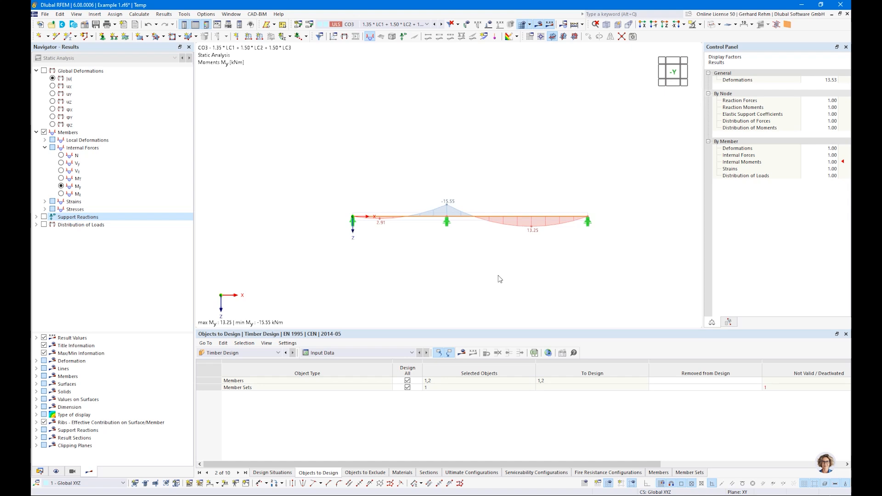
Inspect the design properties setting of member 1, leaving the member unmodified.
right_click(422, 220)
mouse_move(598, 244)
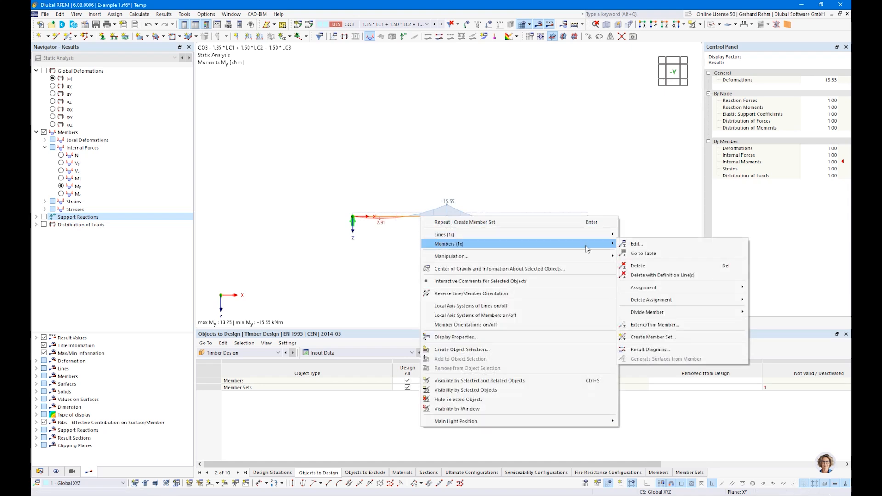
click(381, 238)
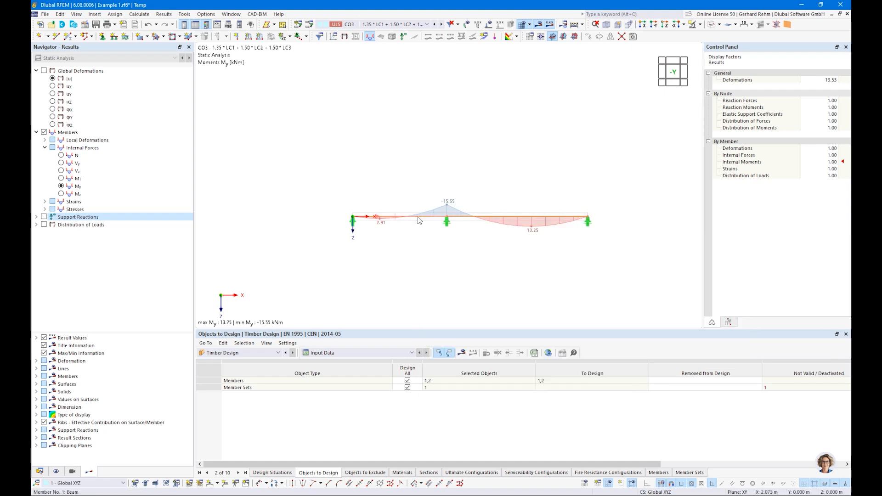
double_click(417, 220)
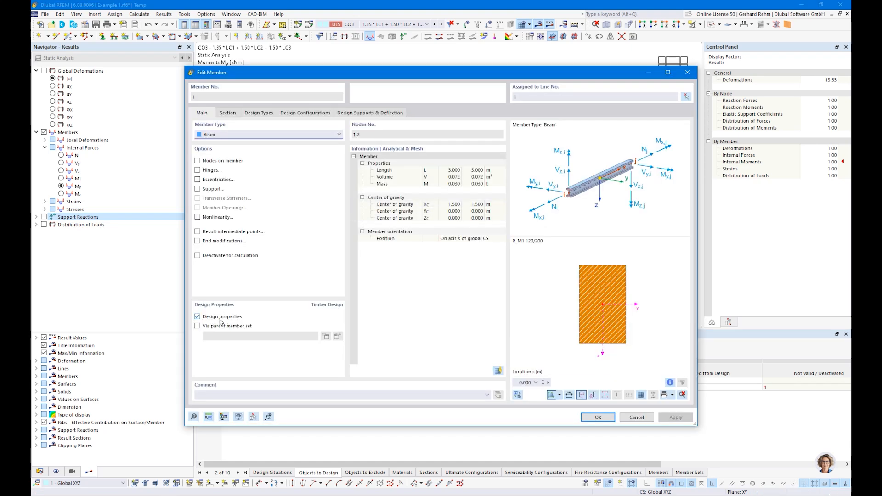
click(509, 96)
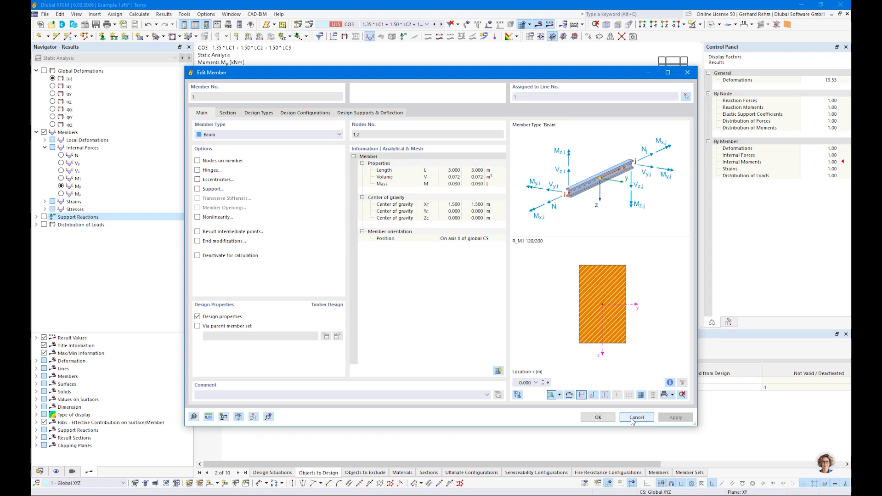
click(631, 419)
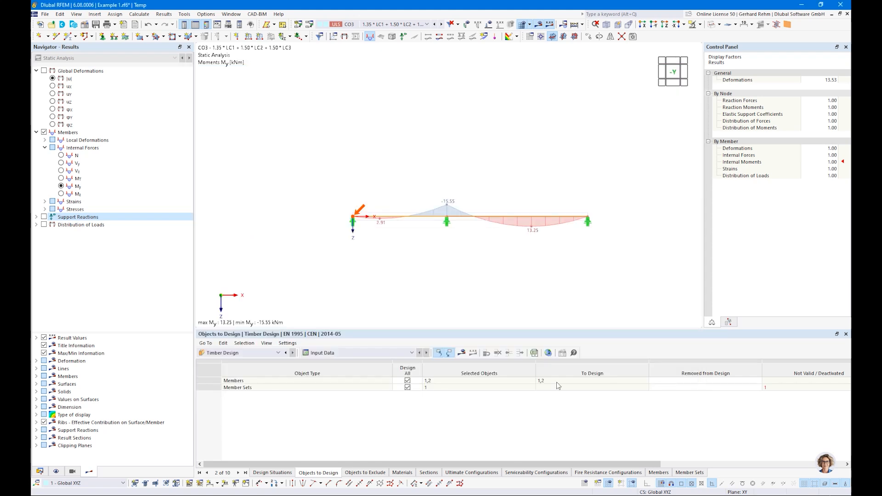
Activate the design properties of the continuous member set and check how member 1 refers to its parent member set.
double_click(423, 225)
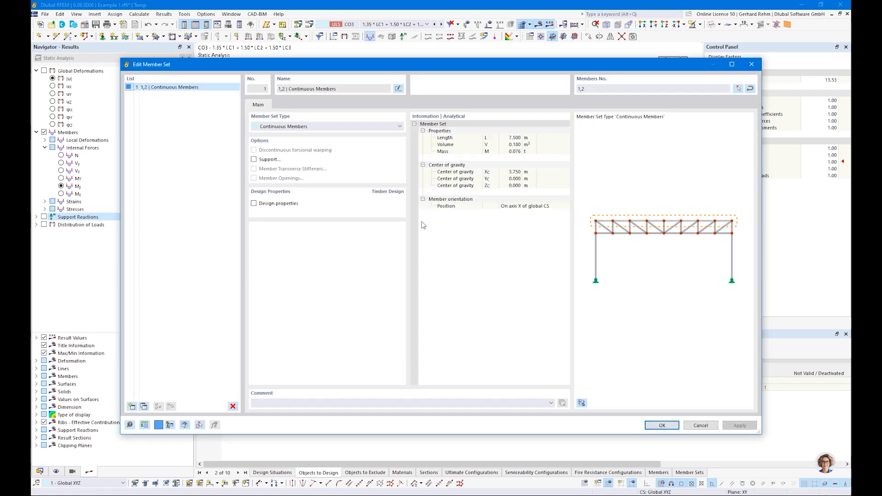
click(255, 204)
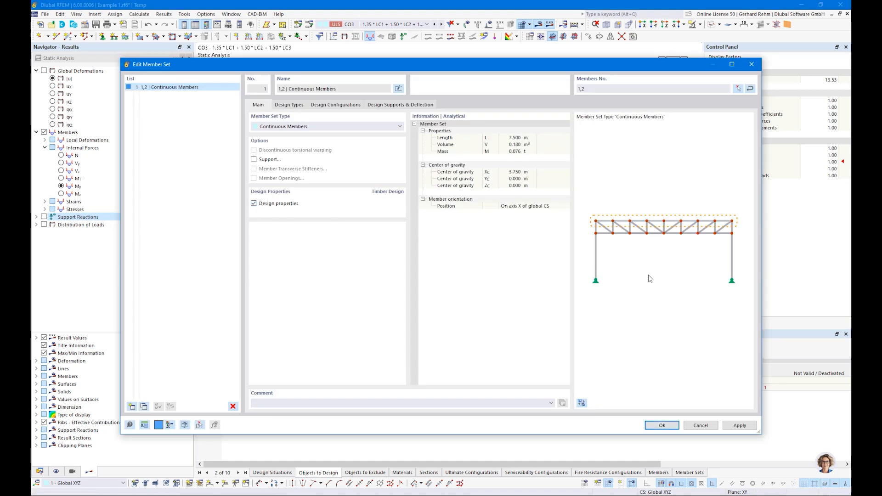
click(662, 425)
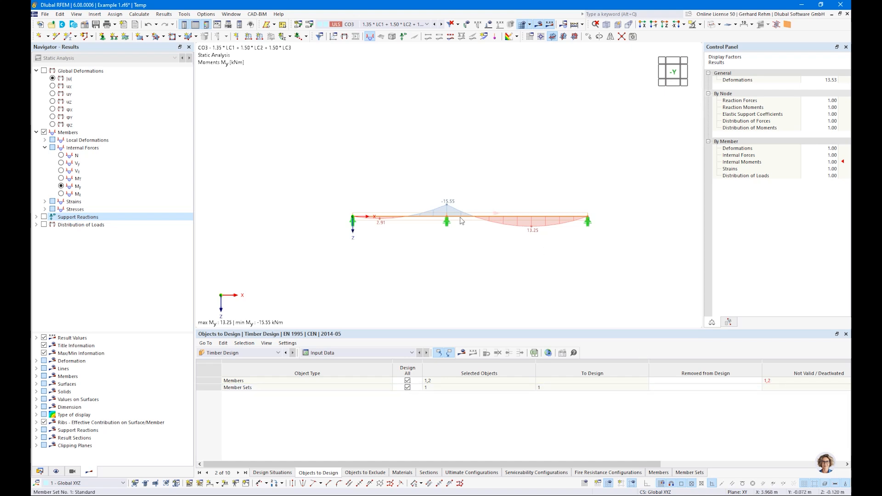
double_click(411, 219)
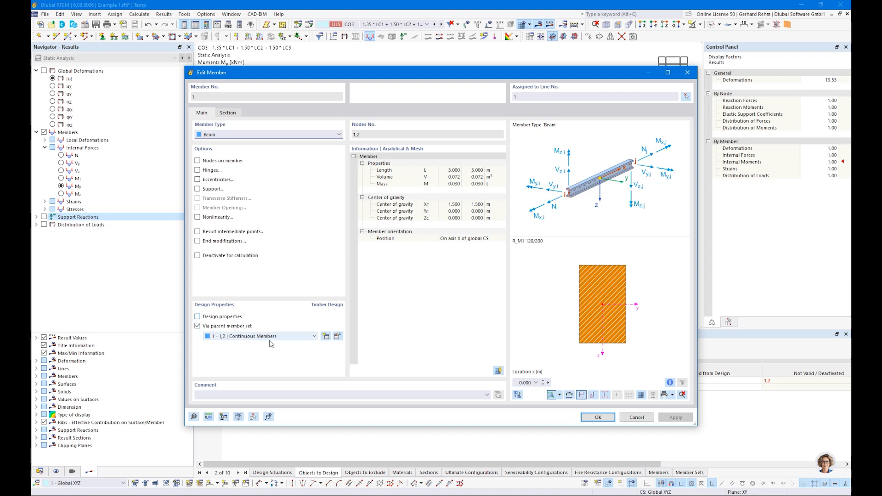
click(634, 417)
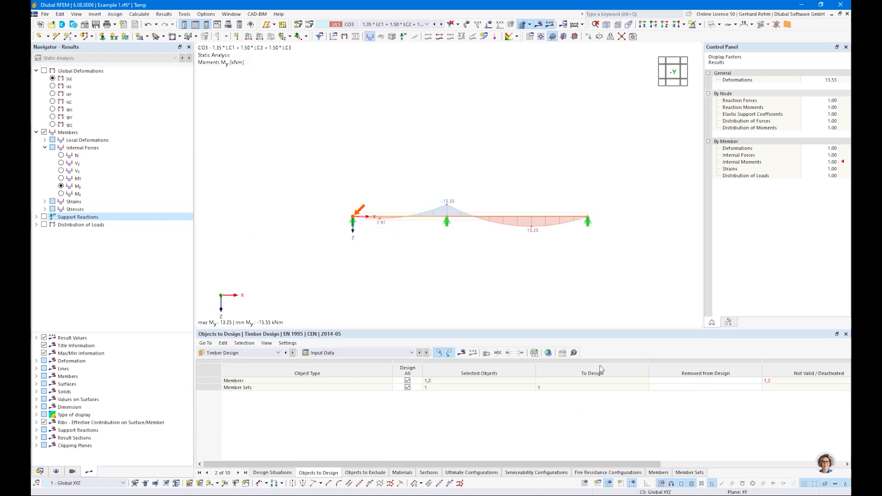
Deactivate stability design in the member set's default ultimate configuration and look through its surface and standard parameters.
double_click(424, 222)
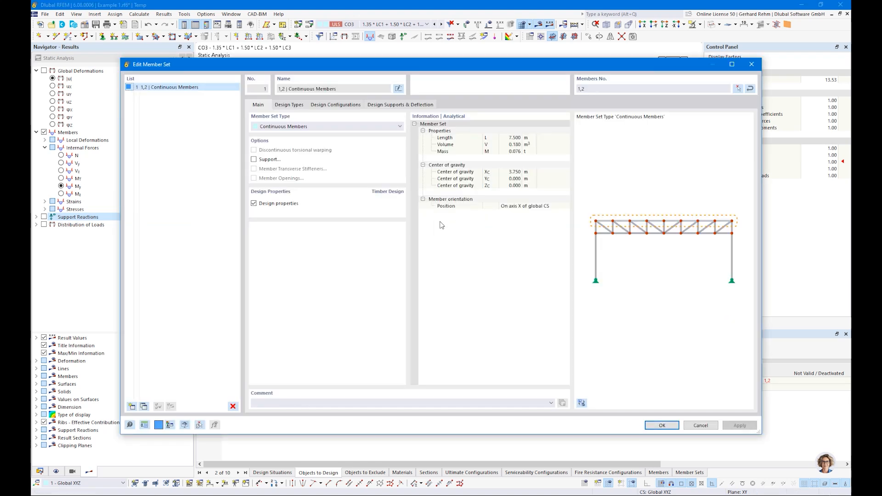
click(292, 105)
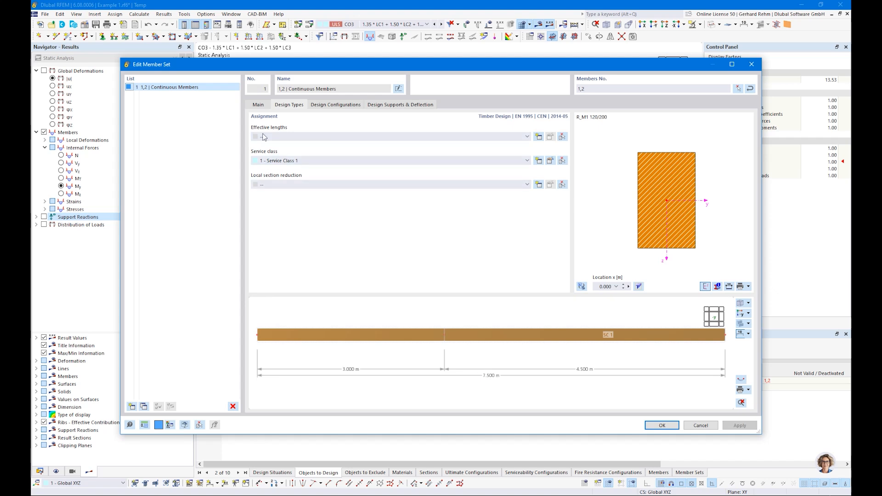
click(329, 105)
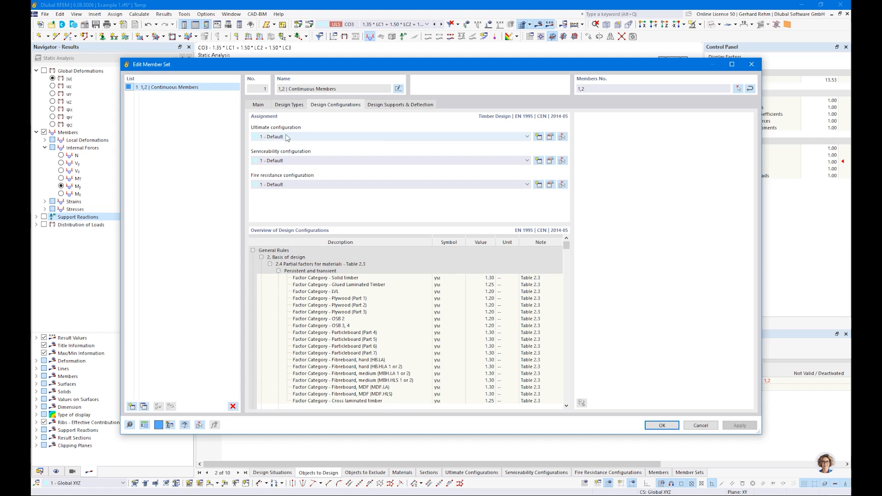
click(550, 137)
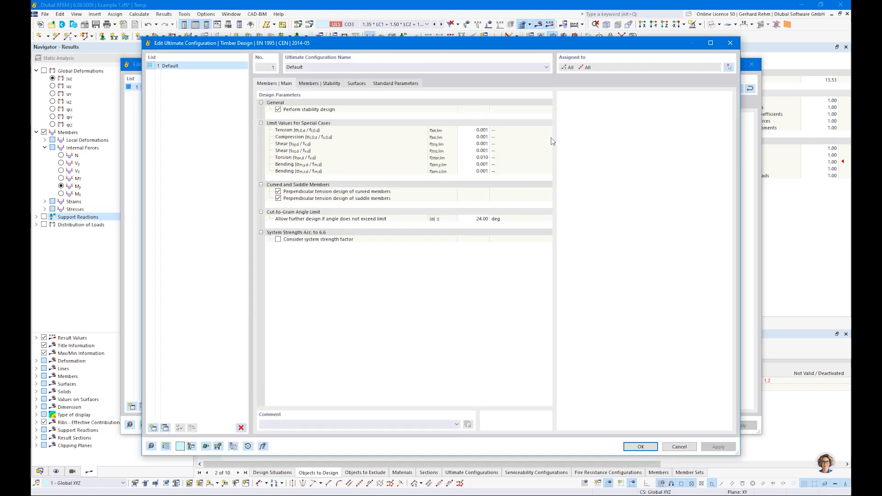
click(278, 111)
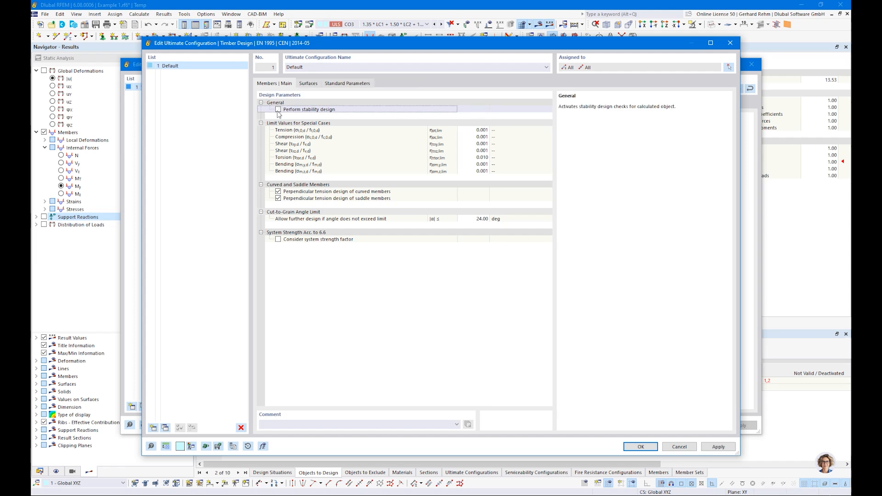
click(278, 110)
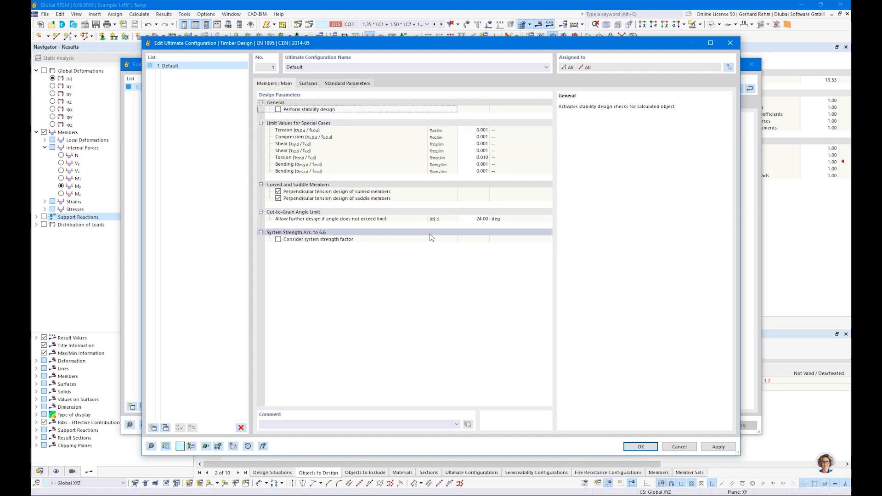
click(308, 85)
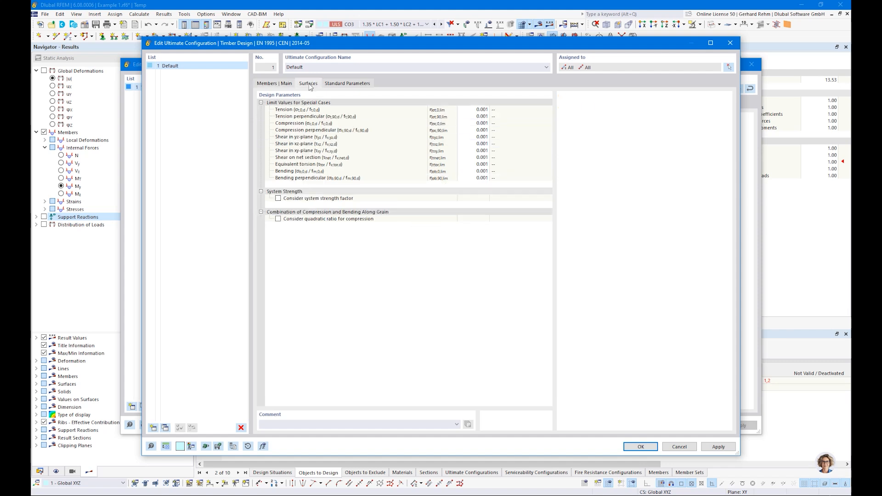
click(347, 83)
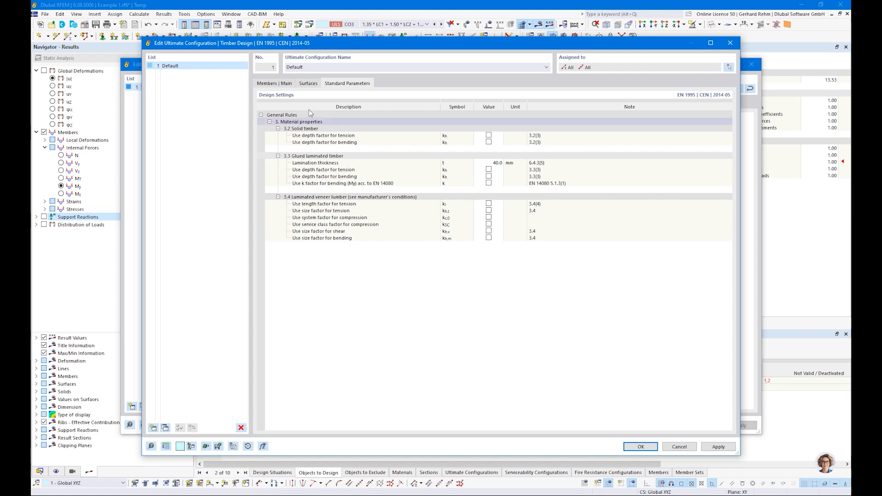
click(267, 83)
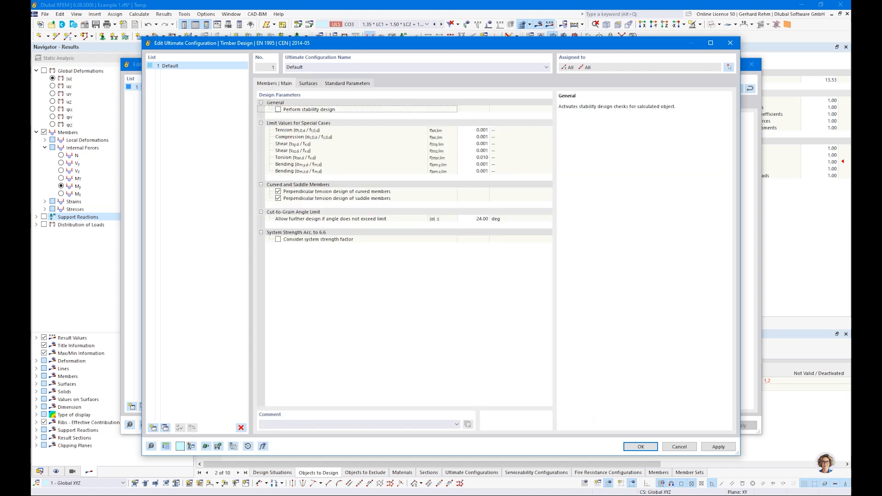
click(642, 446)
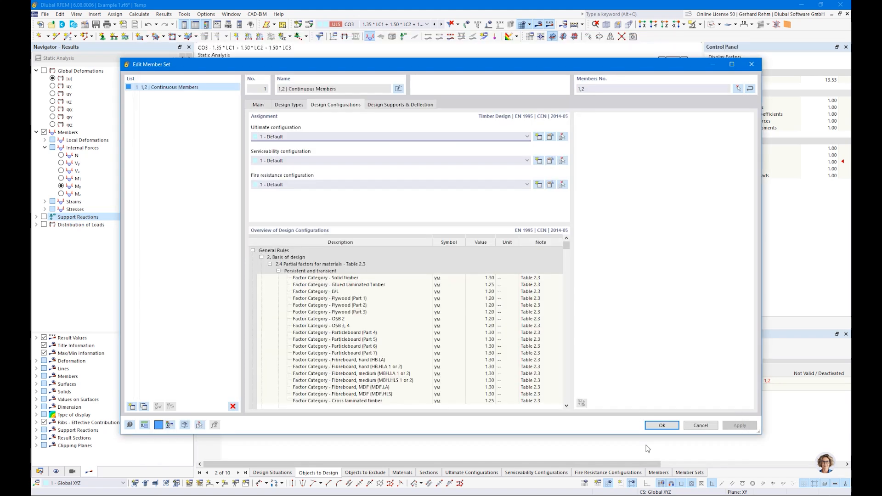
Review the default serviceability configuration's deflection limits and the member set's design supports and deflection segments.
click(550, 160)
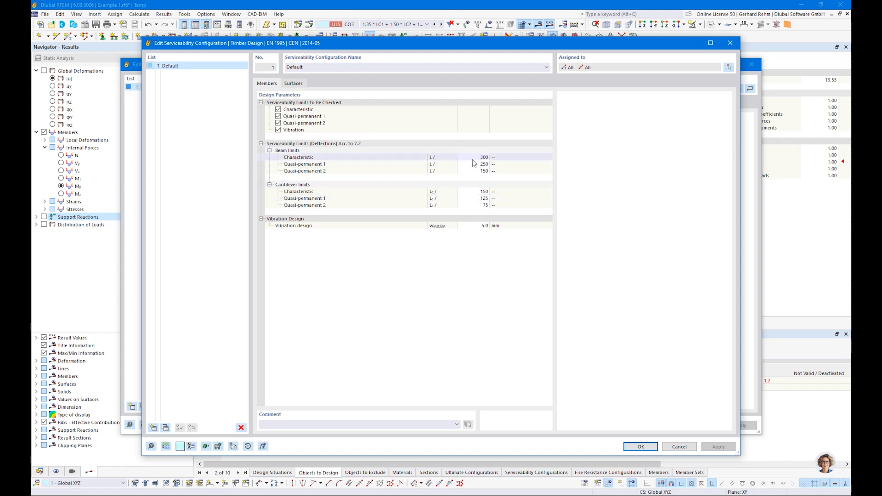
click(680, 447)
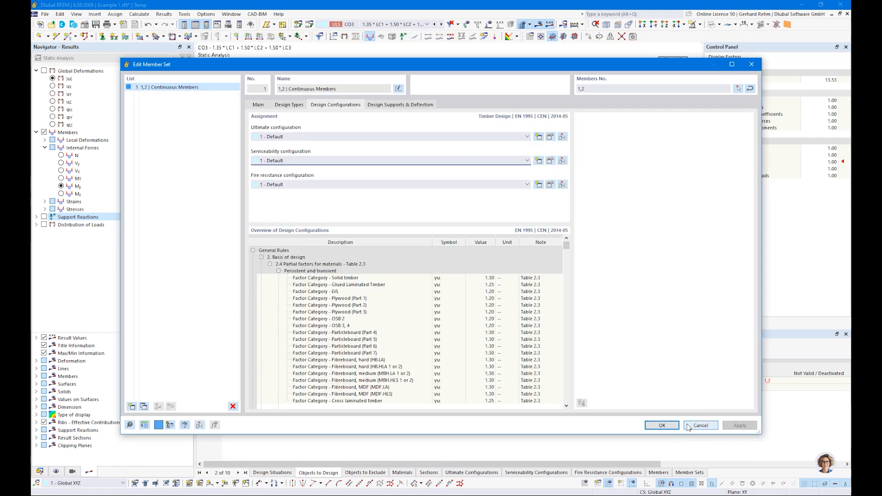
click(384, 105)
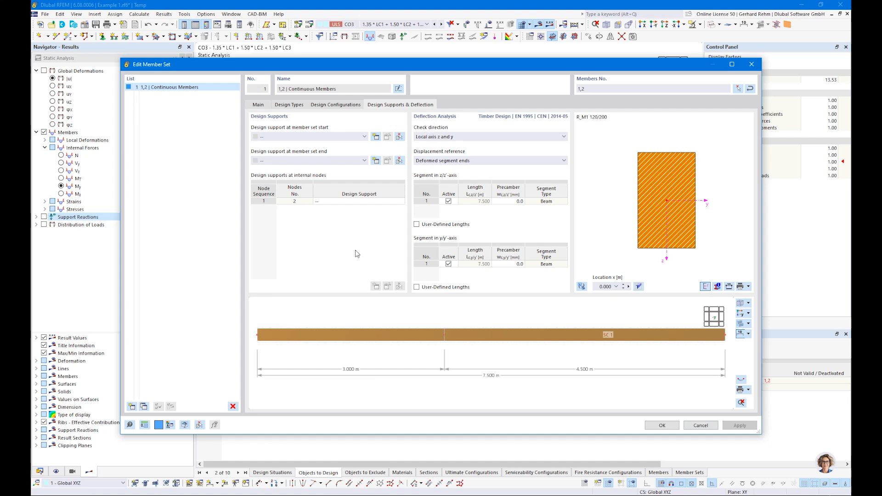
drag(317, 69, 407, 286)
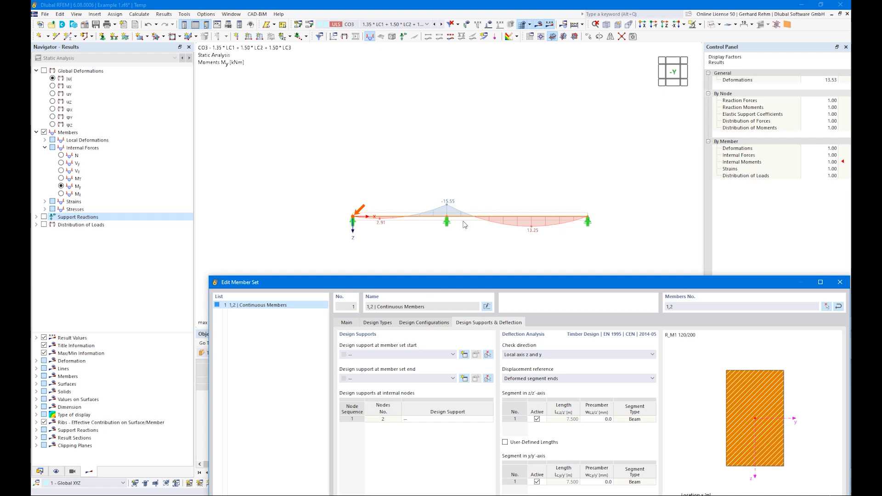
drag(498, 288, 398, 62)
click(462, 194)
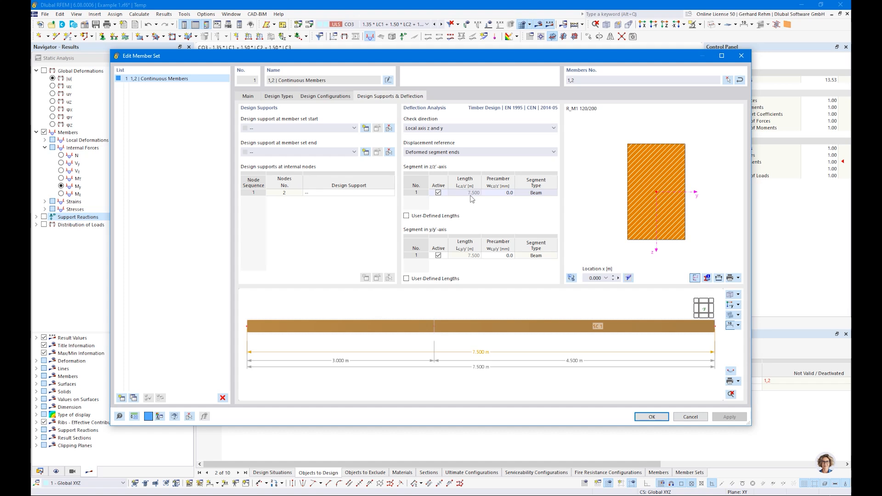
scroll(340, 335, down, 2)
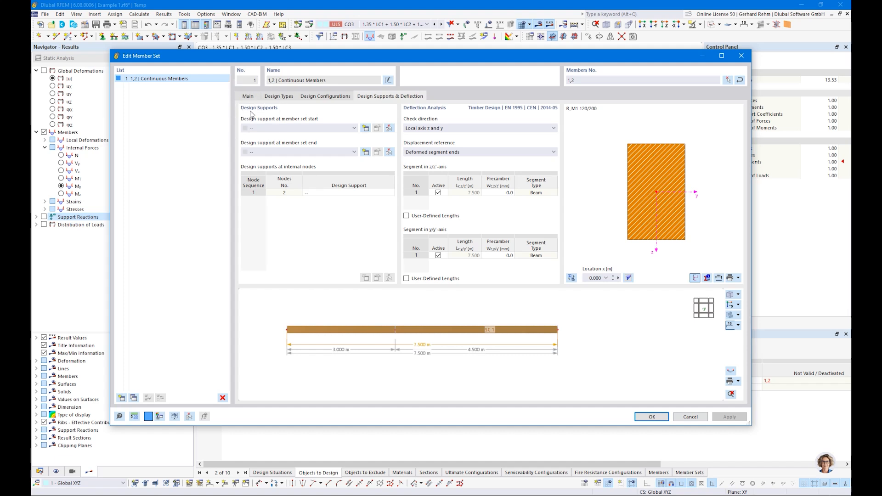
click(367, 130)
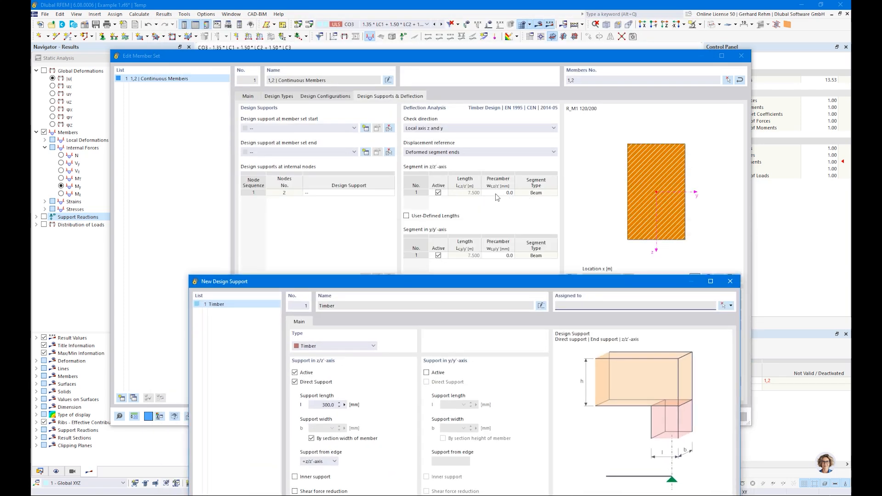
drag(391, 290, 357, 45)
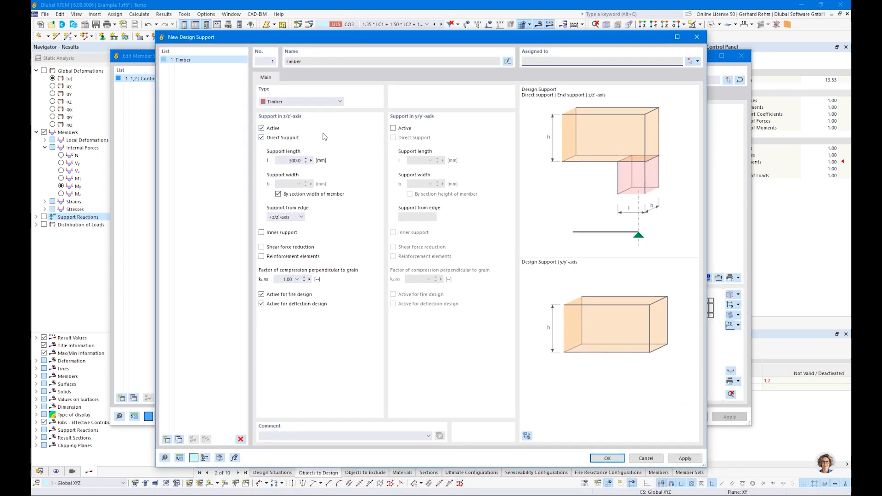
click(646, 459)
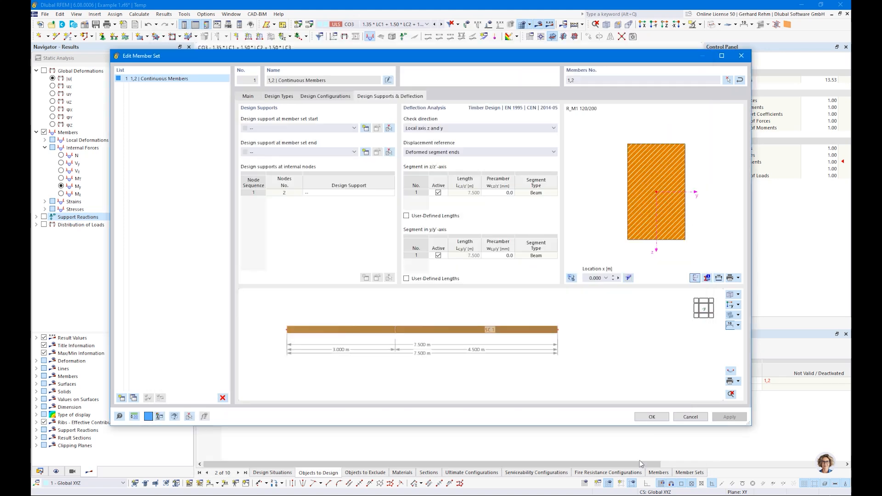
click(654, 417)
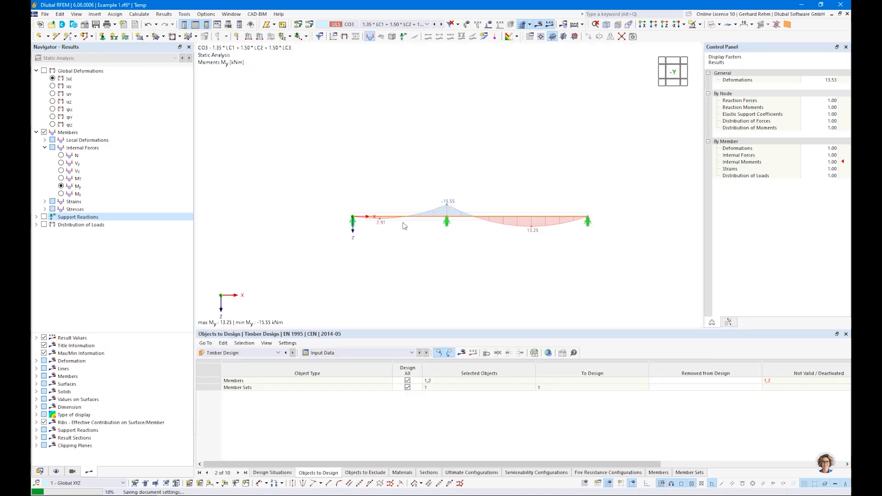
Display the local axis systems of the members and check the z-axis direction along the beam.
scroll(408, 221, up, 2)
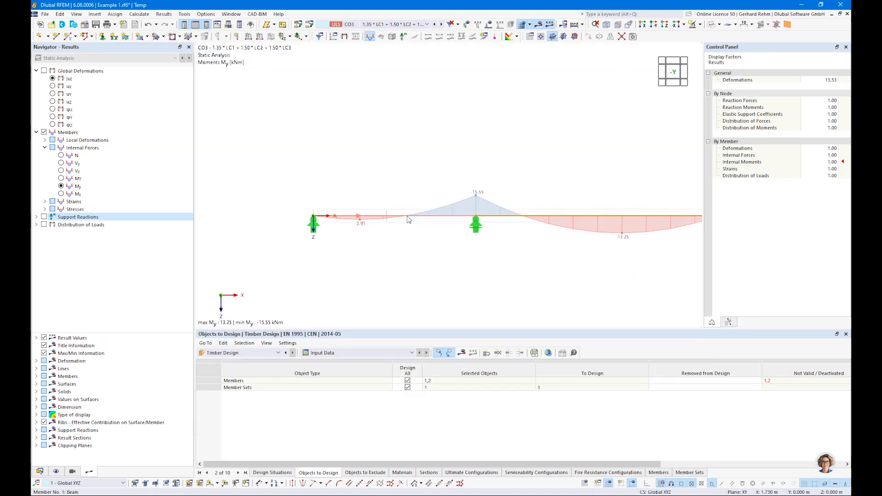
right_click(407, 219)
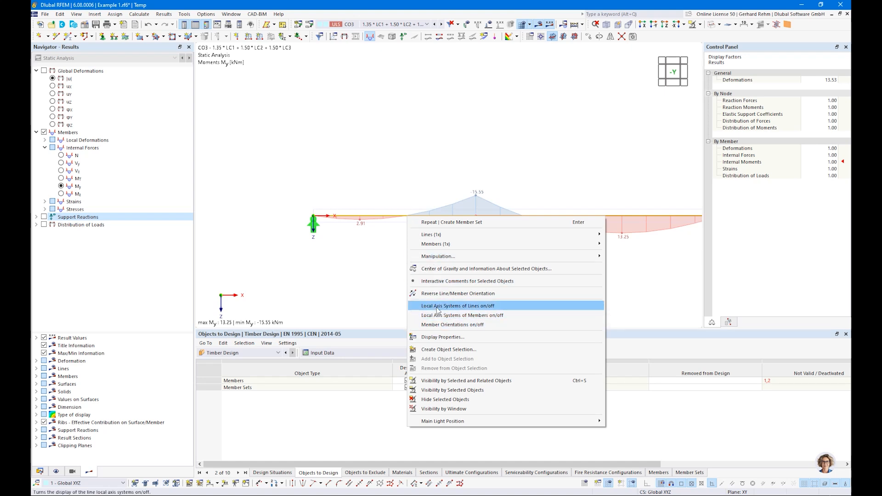
click(457, 316)
ctrl+middle_drag(518, 231, 384, 208)
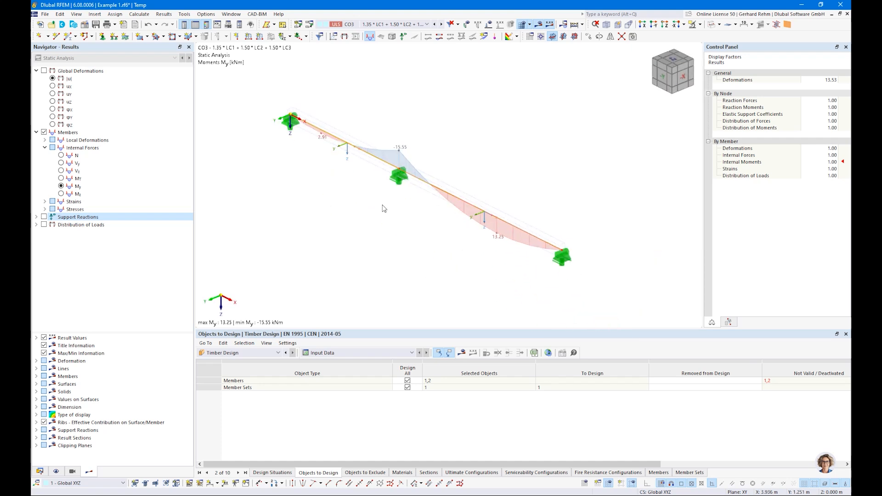
scroll(313, 167, up, 3)
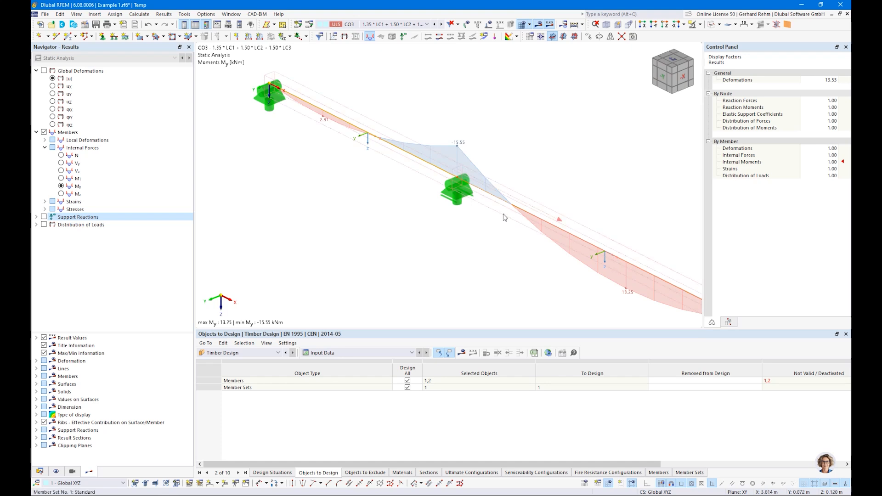
key(ctrl+2)
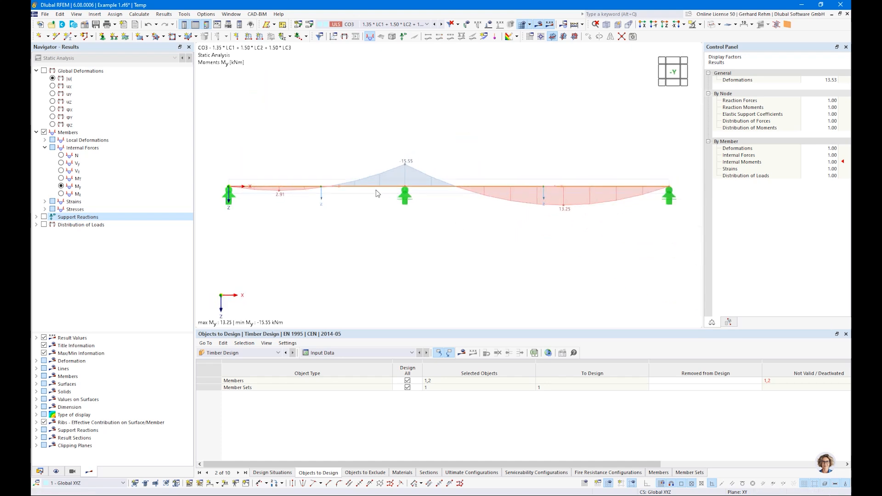
Create a new timber design support at the start of the continuous member set with a support length of 60 mm.
double_click(376, 191)
click(378, 97)
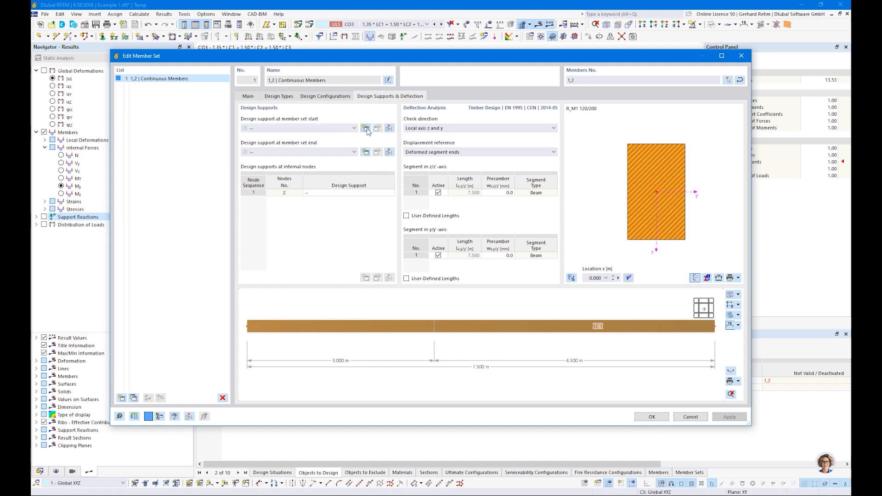
click(365, 128)
double_click(296, 161)
text(60)
key(Tab)
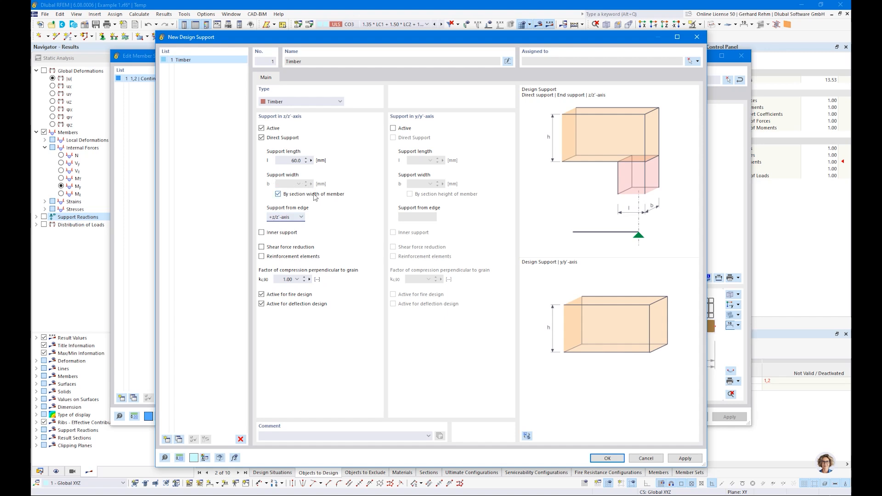
Try supporting the beam from the -z/z'-axis edge and restore the +z/z'-axis edge.
click(287, 218)
click(281, 232)
click(285, 217)
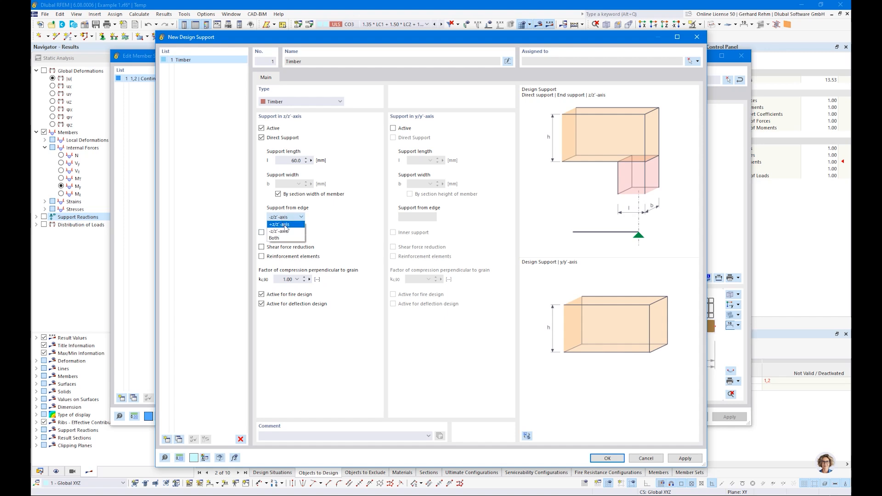
click(285, 226)
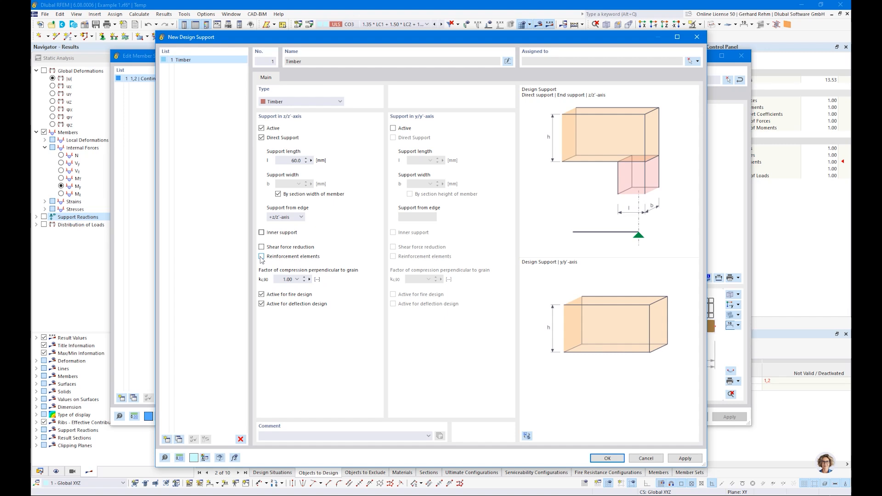
Set the end support's factor of compression perpendicular to grain to 1.500 for softwood discrete supports and accept the design support.
click(287, 280)
click(297, 279)
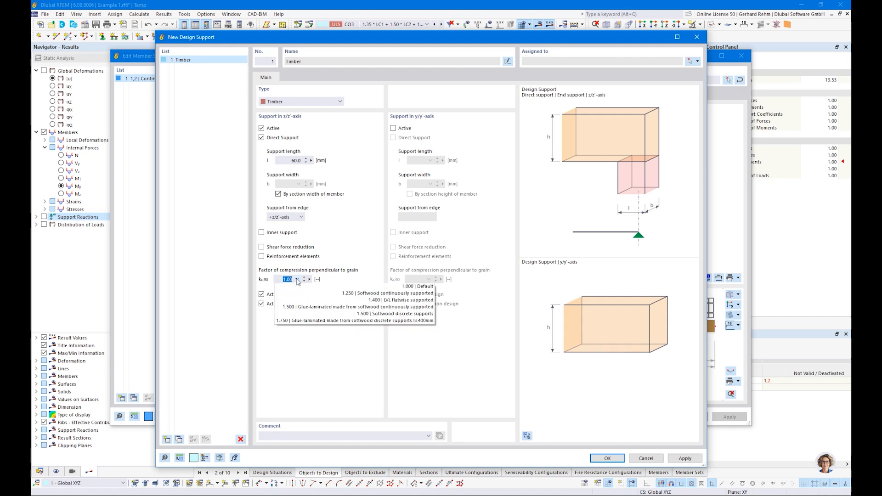
click(390, 314)
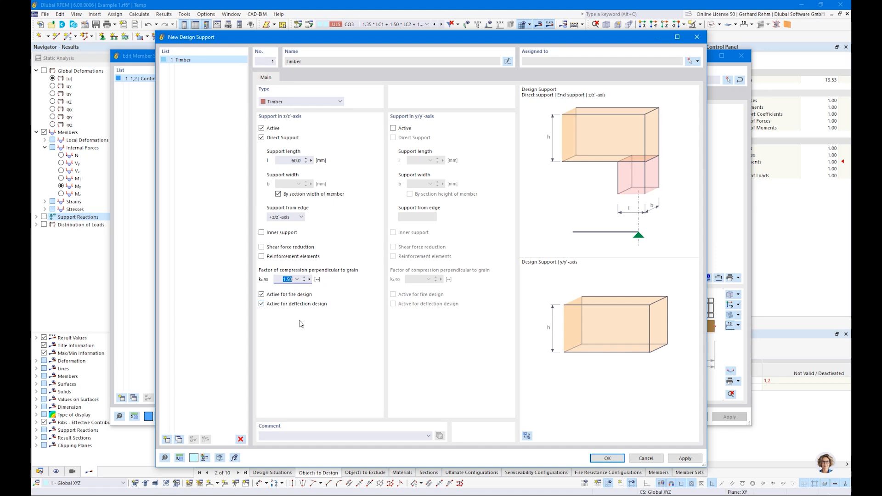
click(602, 460)
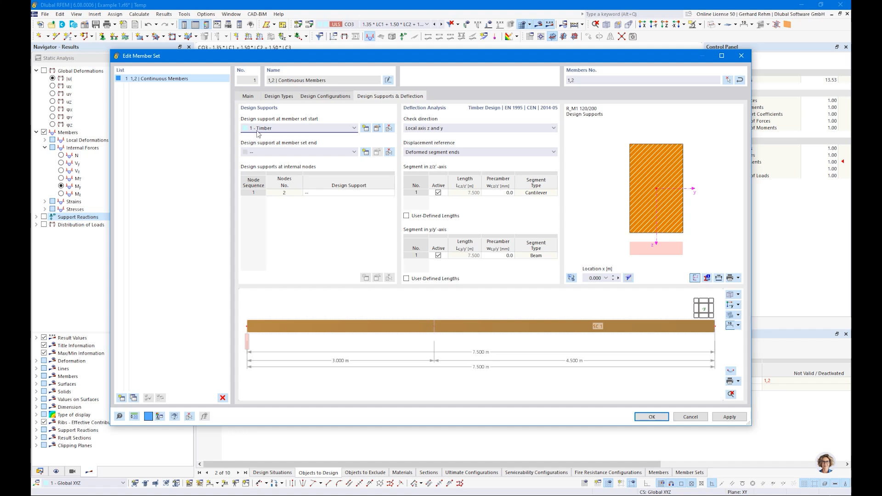
Assign the existing 60 mm timber design support to the end of the member set.
click(257, 153)
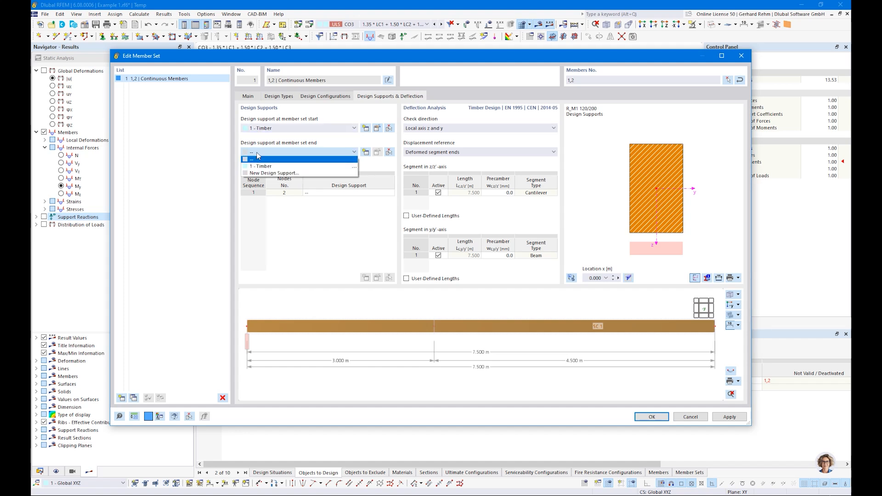
click(247, 351)
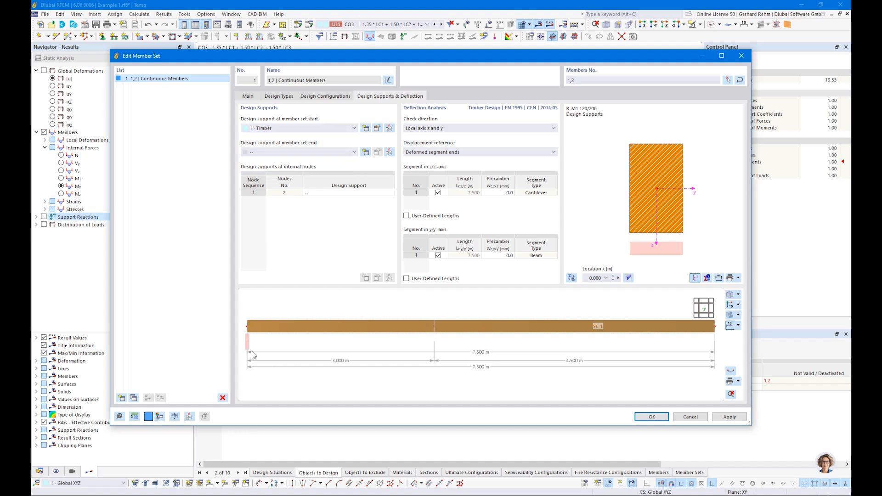
click(265, 179)
click(264, 153)
click(264, 166)
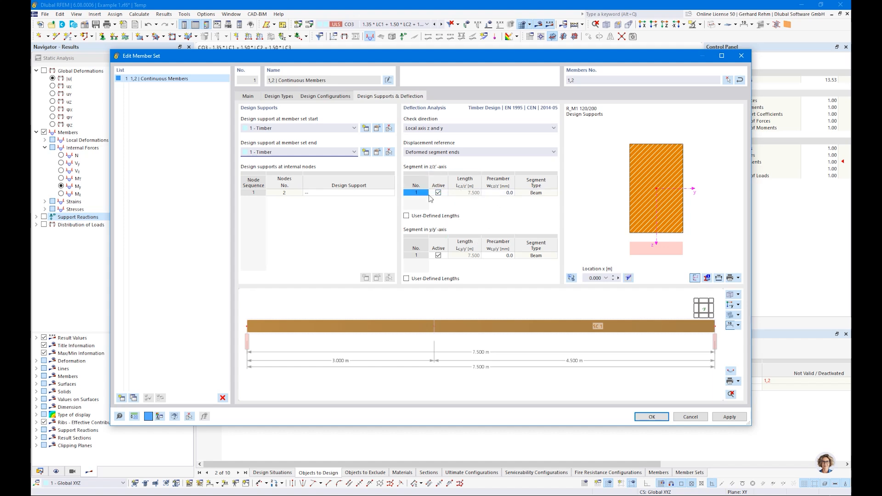
Create a new timber design support at internal node 2 with a support length of 140 mm.
click(324, 193)
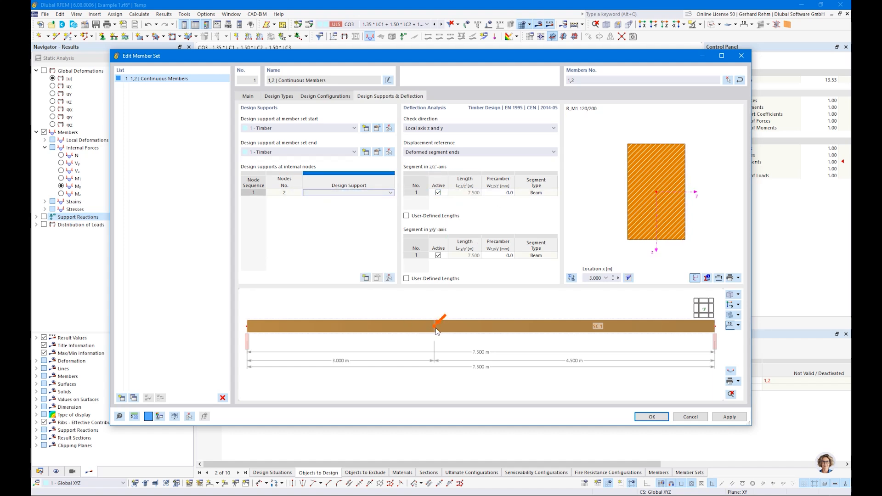
click(323, 193)
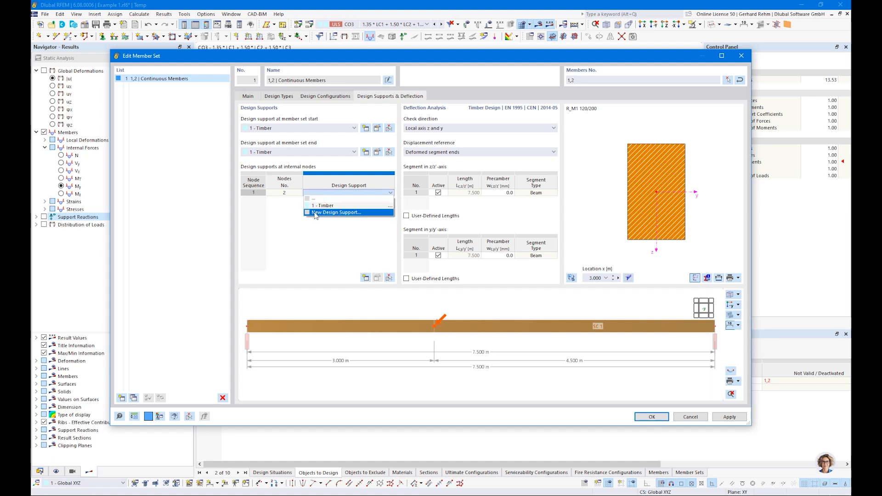
click(316, 213)
double_click(292, 161)
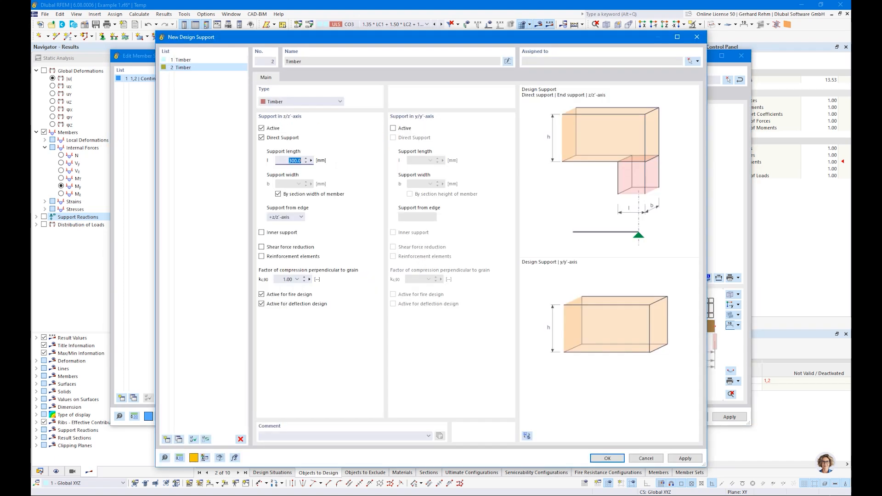
text(140)
Define the 140 mm design support as an inner support with a perpendicular-to-grain factor of 1.500 for softwood discrete supports.
click(262, 233)
click(297, 279)
click(299, 314)
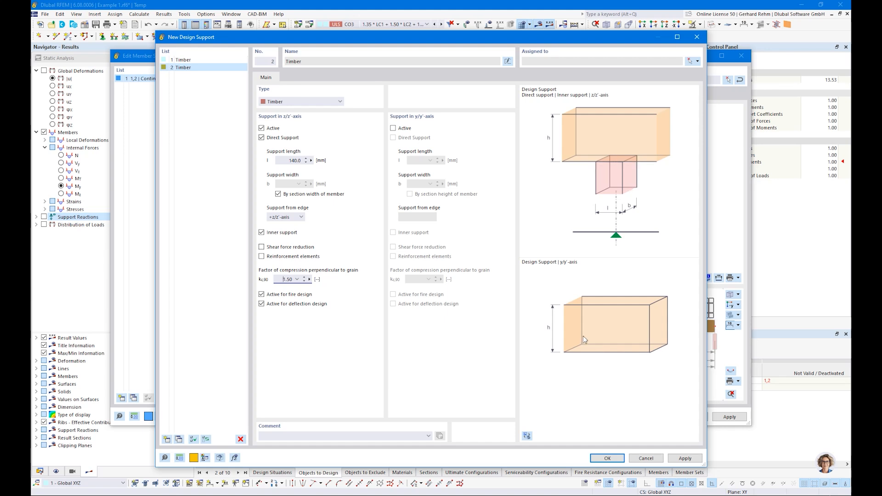
click(607, 458)
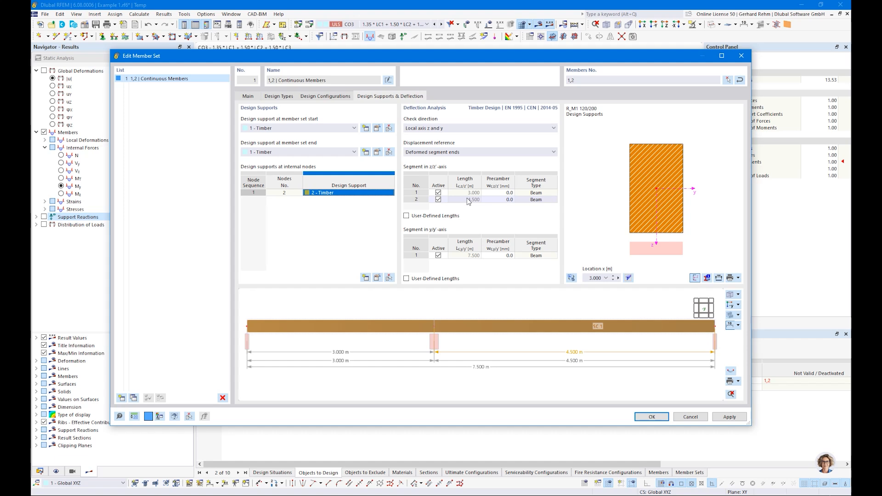
Limit the member set's deflection check direction to local axis z and accept the member set changes.
click(434, 127)
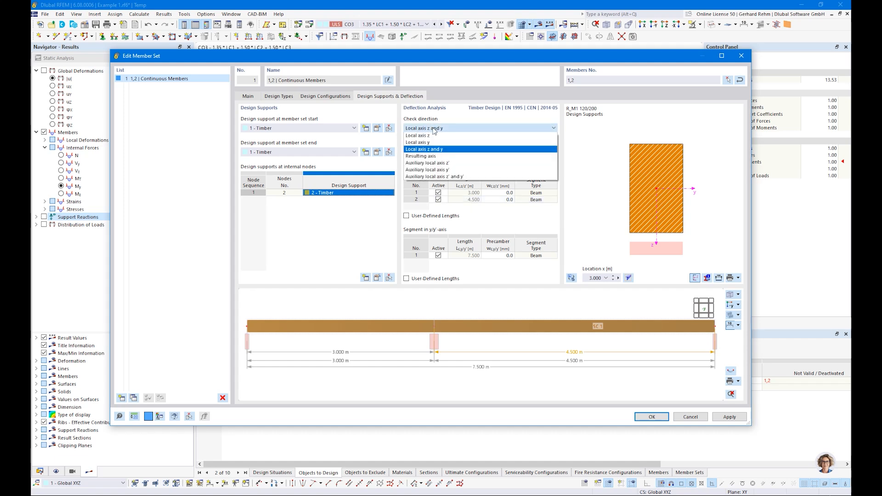
click(418, 136)
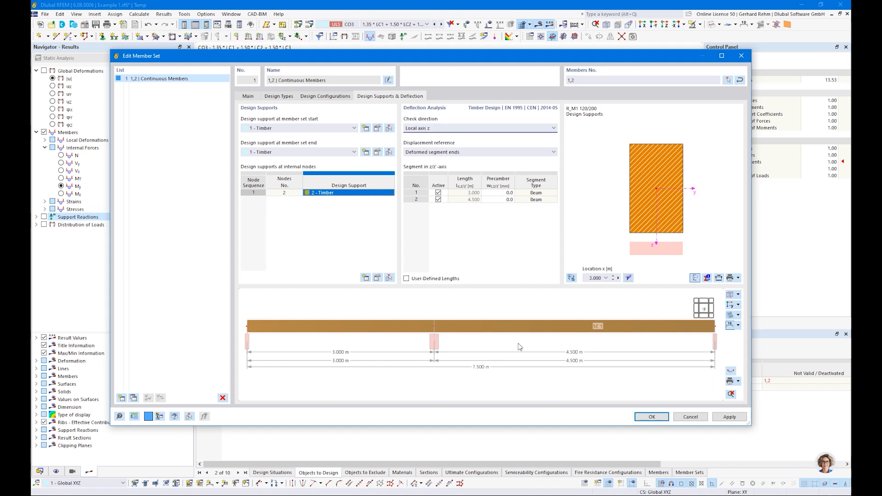
click(425, 129)
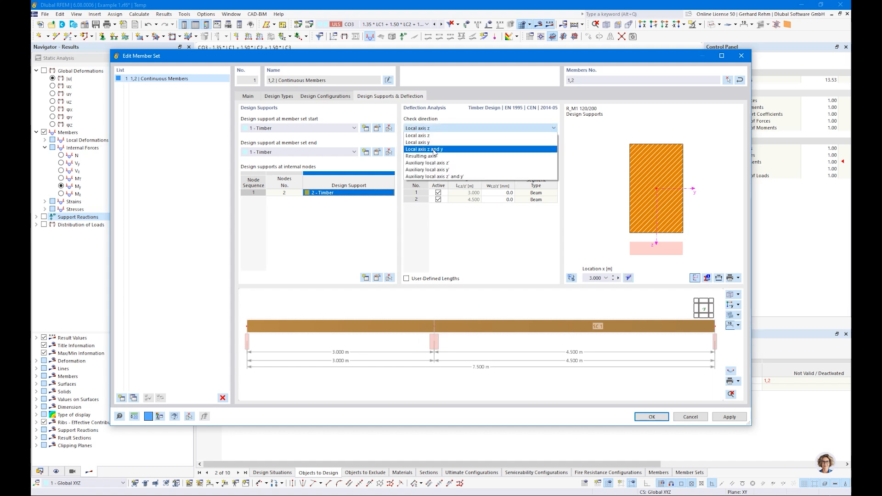
click(436, 135)
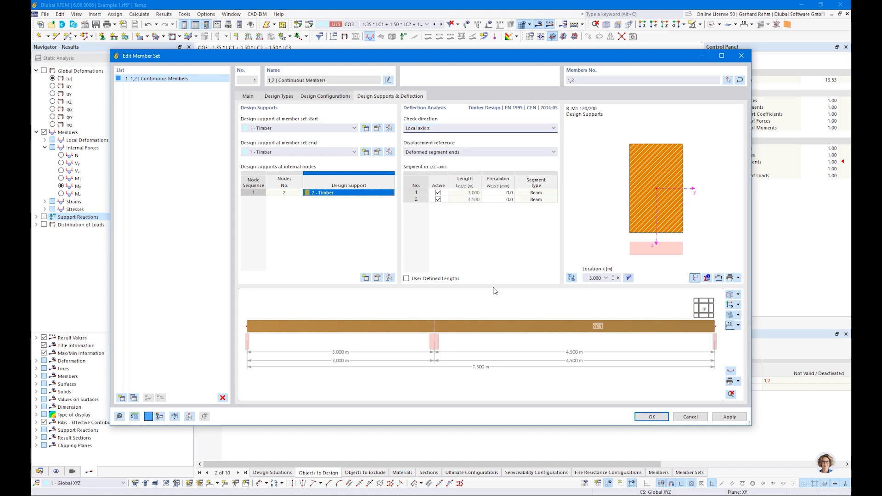
click(642, 418)
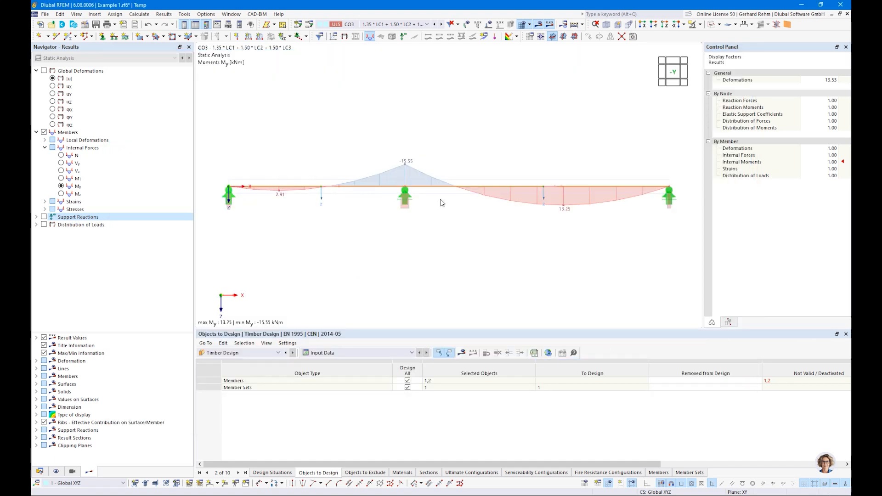
Exclude all individual members from the objects to design and run the timber design calculation for the member set.
click(231, 355)
click(230, 356)
click(772, 383)
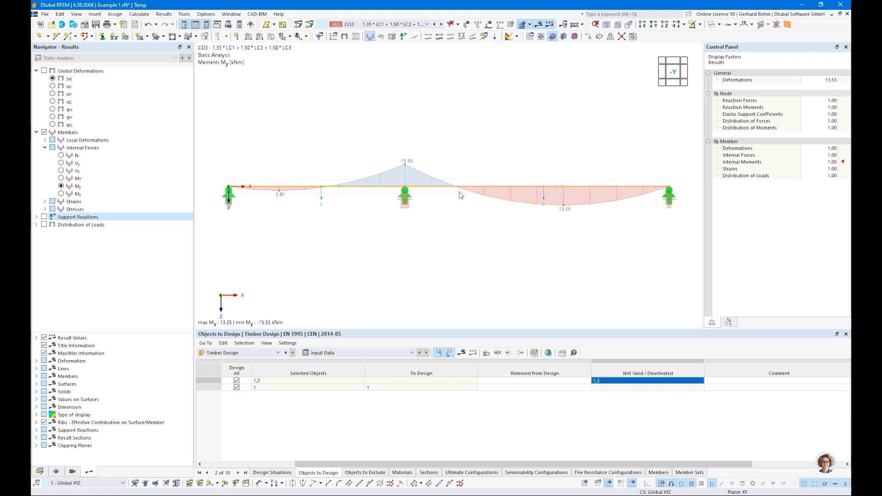
click(260, 465)
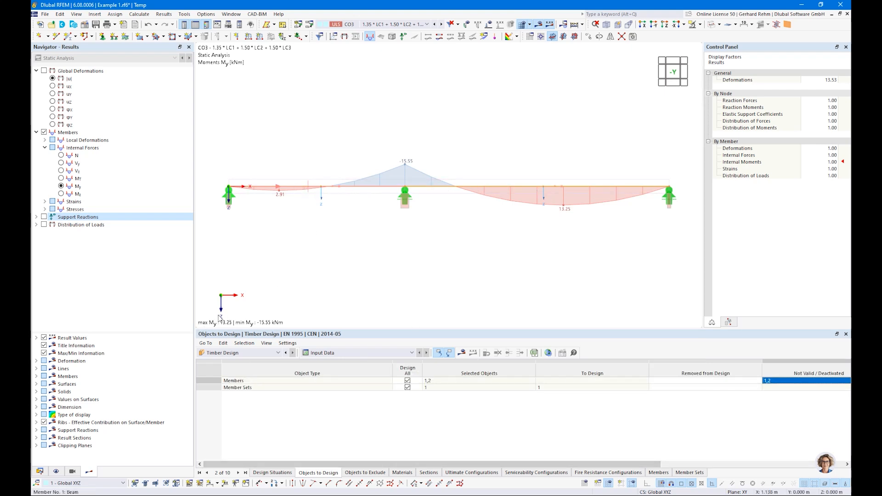
key(Escape)
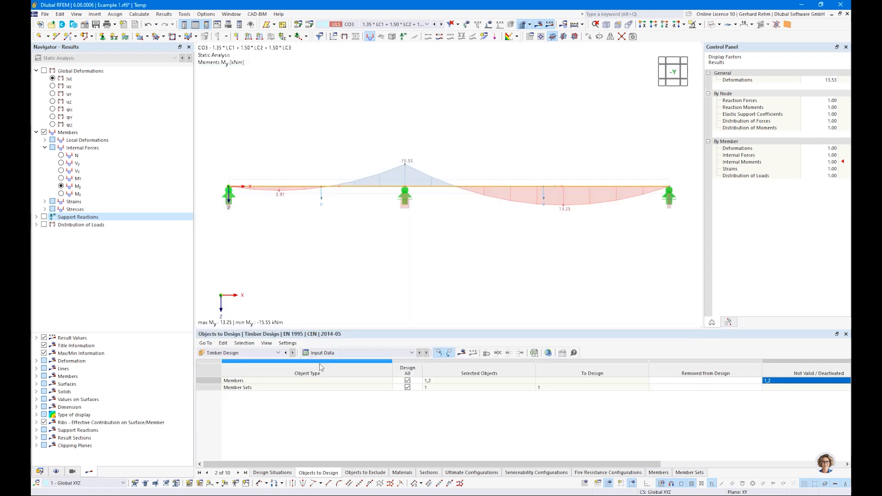
click(407, 381)
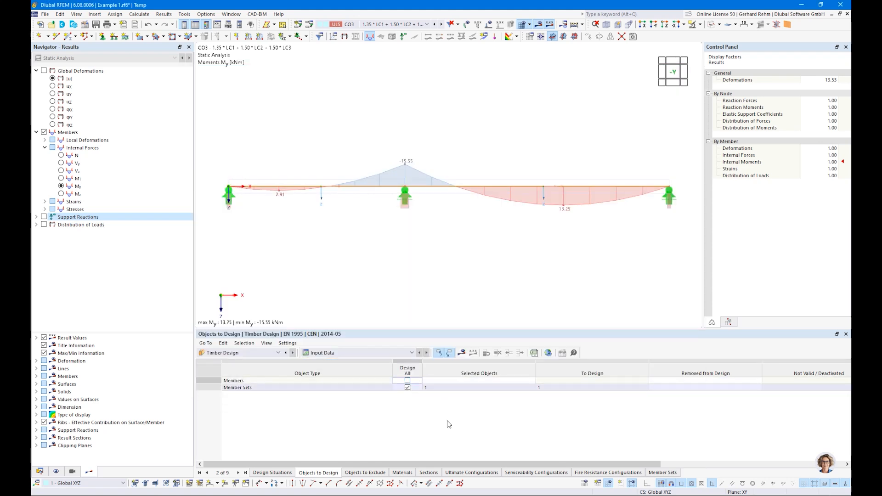
click(368, 389)
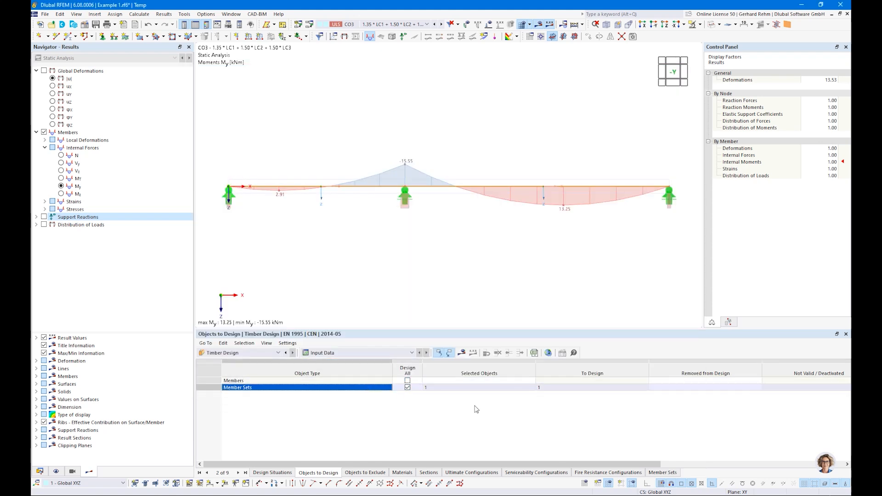
click(461, 357)
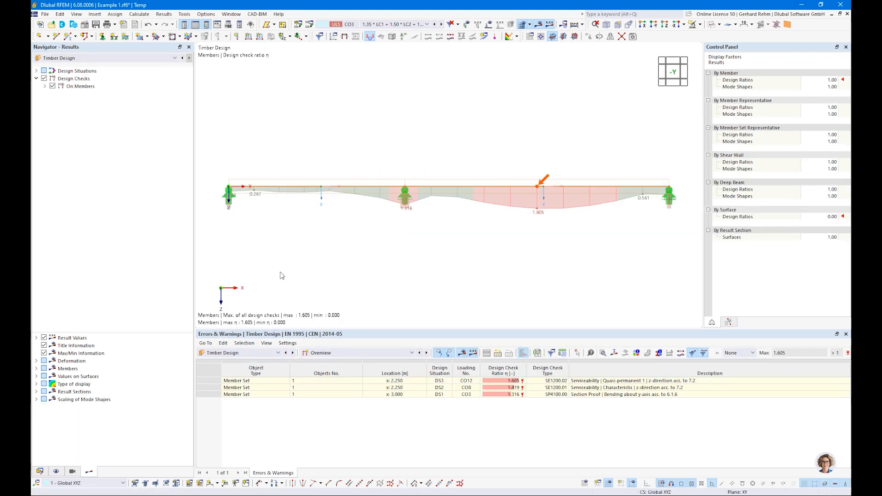
Locate the governing positions of the member set's bending and characteristic z-direction deflection checks from the overview results.
click(321, 353)
click(324, 354)
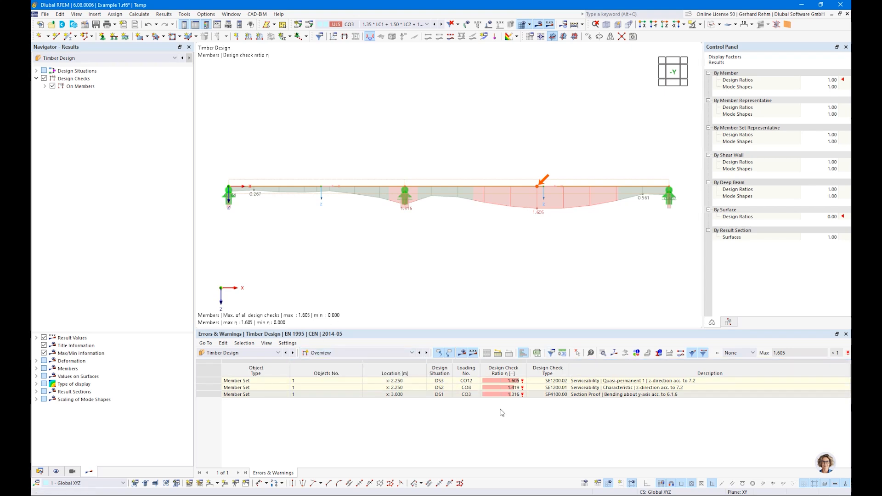
click(582, 394)
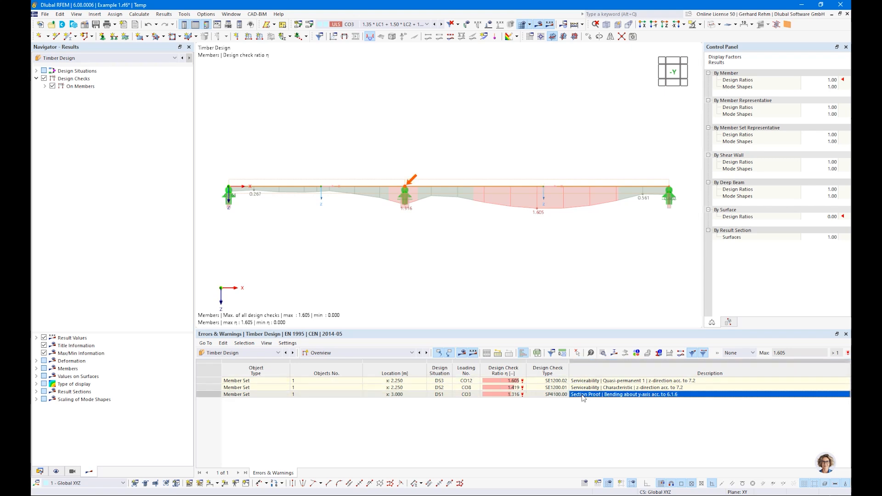
click(582, 388)
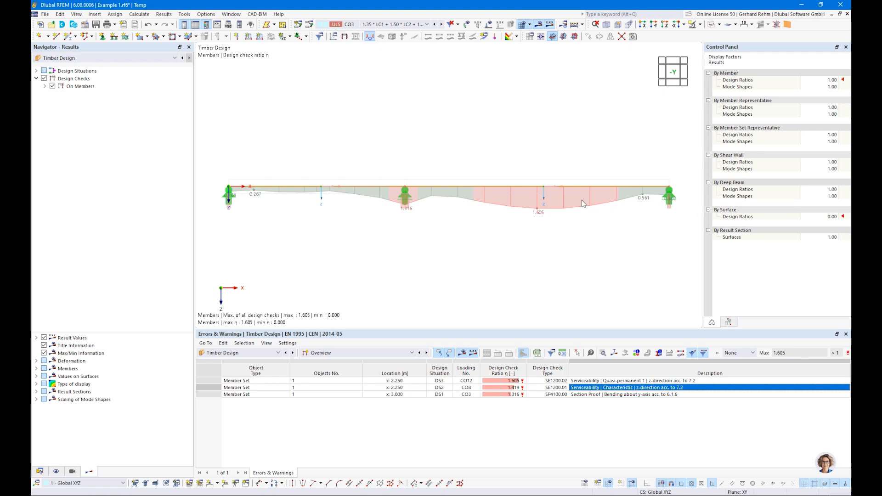
scroll(300, 195, up, 1)
scroll(299, 195, down, 1)
List the design ratios on members by design situation and filter the table to ratios greater than 0.
click(411, 353)
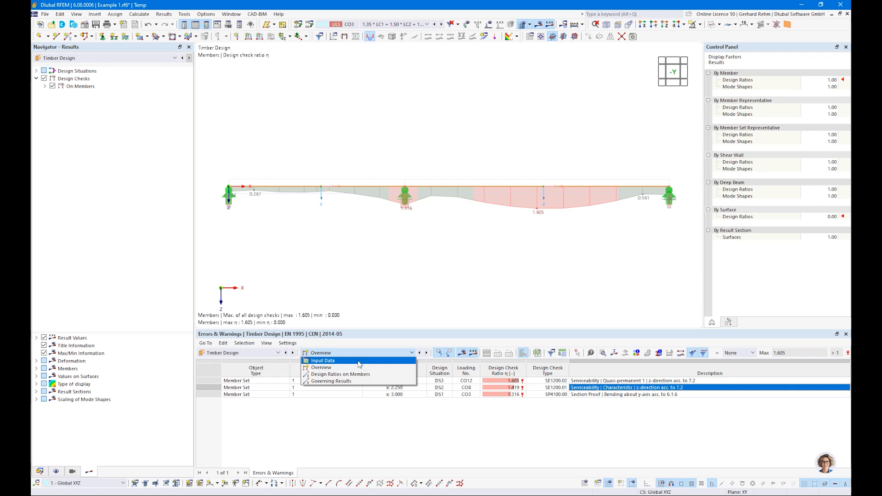
click(335, 374)
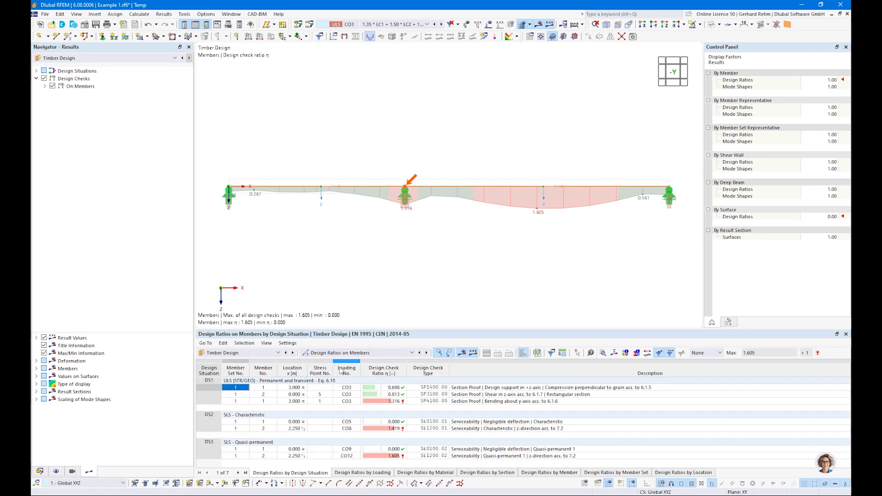
mouse_move(572, 330)
mouse_down()
mouse_move(571, 296)
mouse_move(571, 313)
mouse_up()
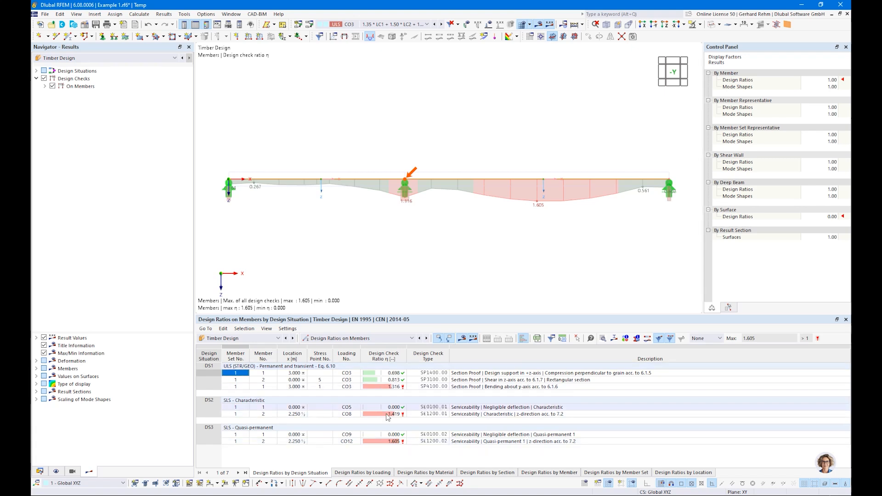
click(707, 338)
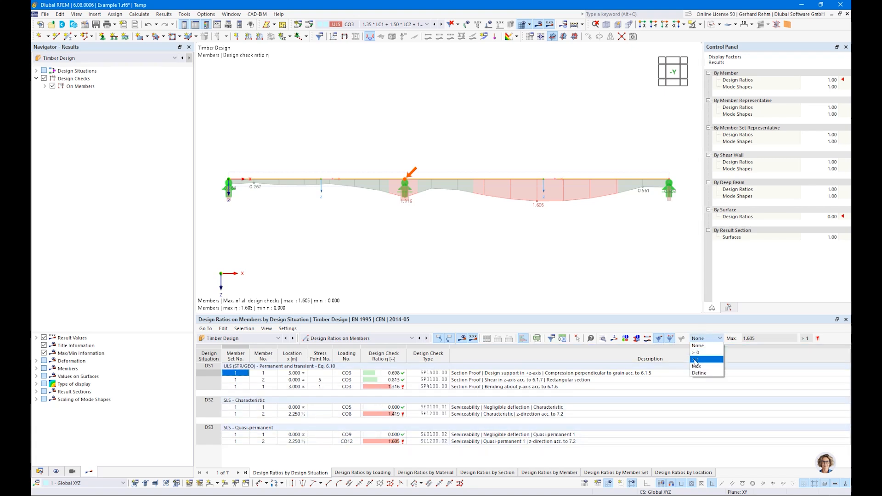
click(699, 352)
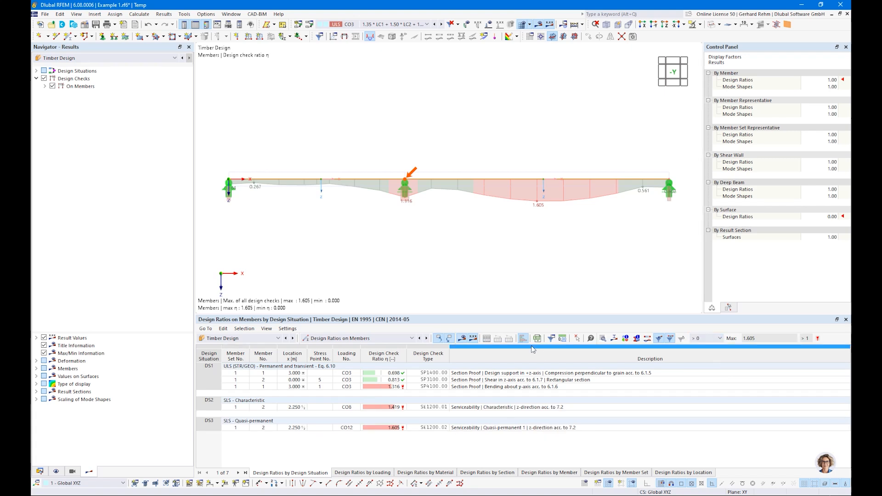
drag(482, 316, 418, 337)
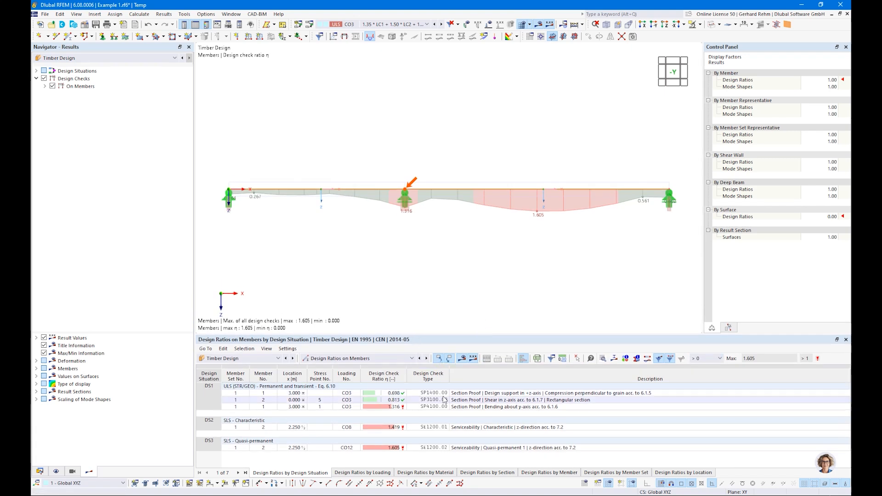
Review the DS1 section proofs for compression perpendicular to grain, shear in z-axis and bending about y-axis one after another.
click(466, 394)
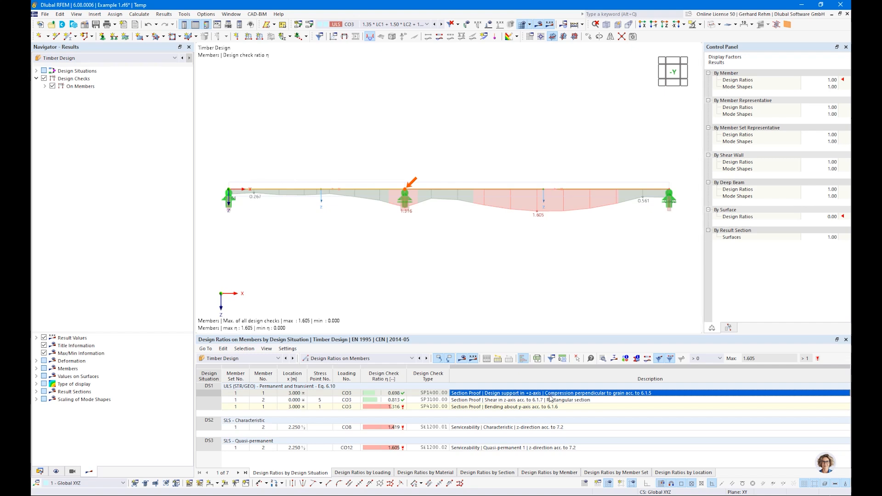
click(511, 402)
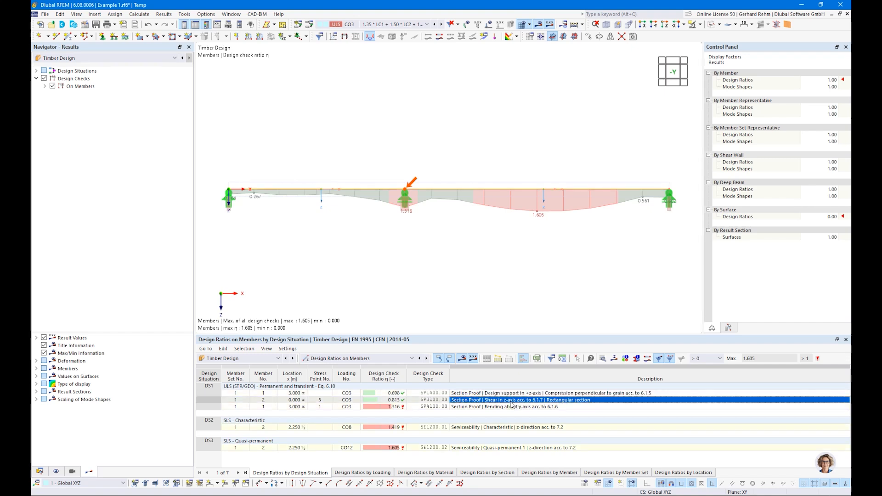
click(482, 408)
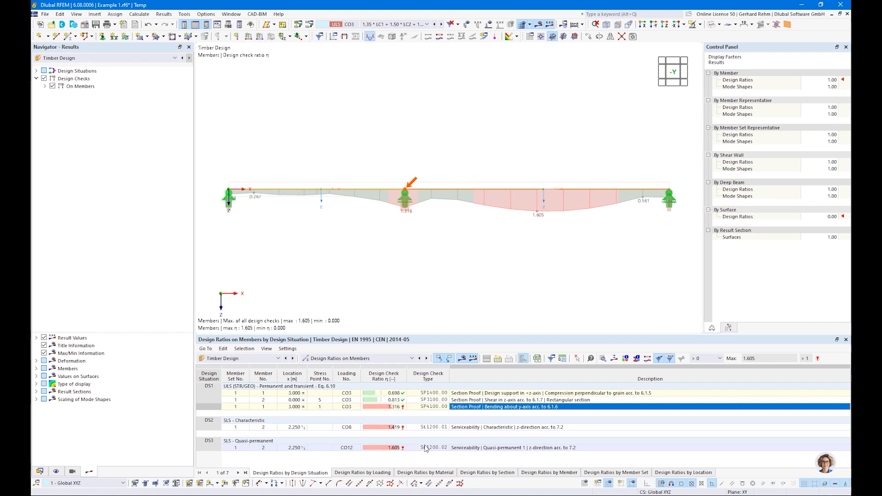
Switch the members' ratio envelope to the maximum of selected design checks and display ultimate and serviceability limit state ratios separately.
click(45, 87)
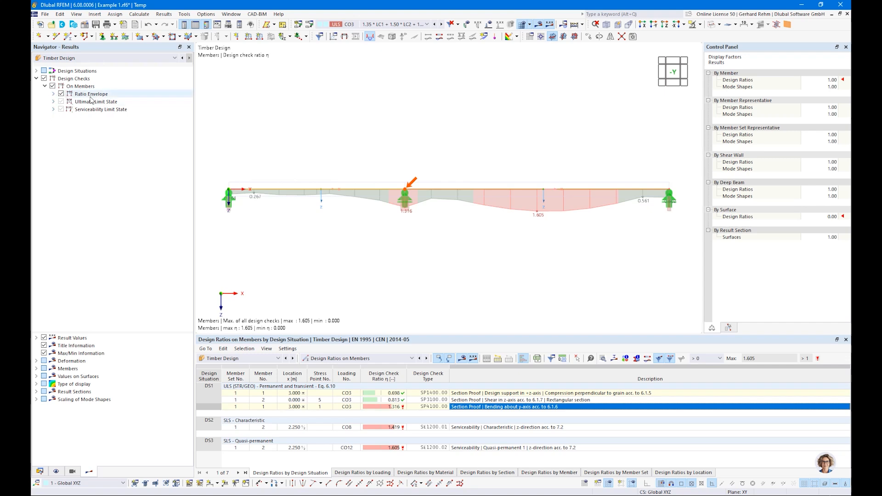
click(53, 93)
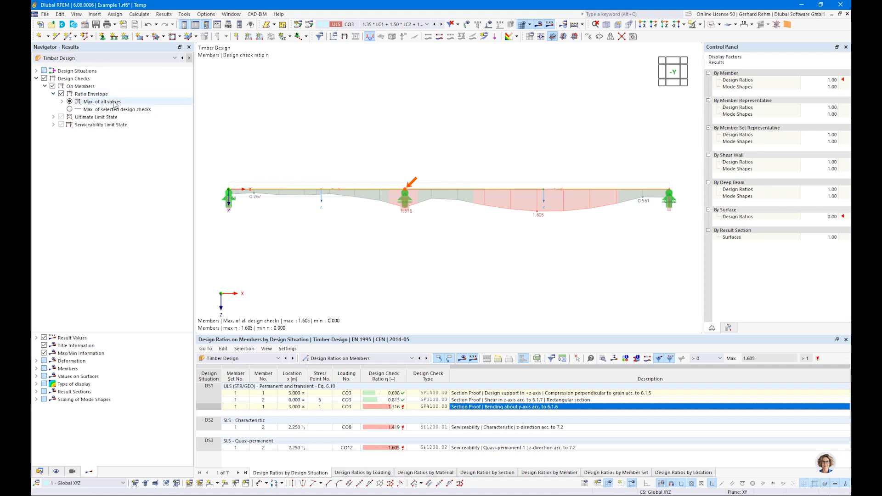
click(69, 109)
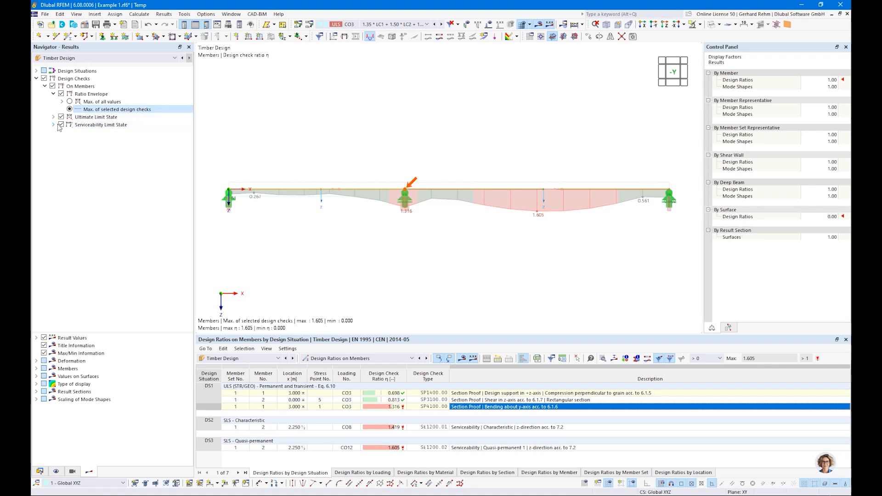
click(61, 125)
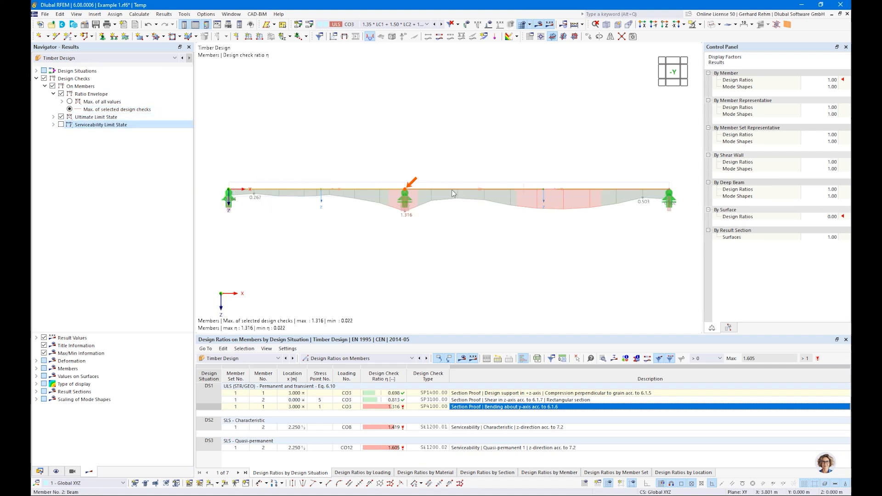
click(62, 117)
click(61, 125)
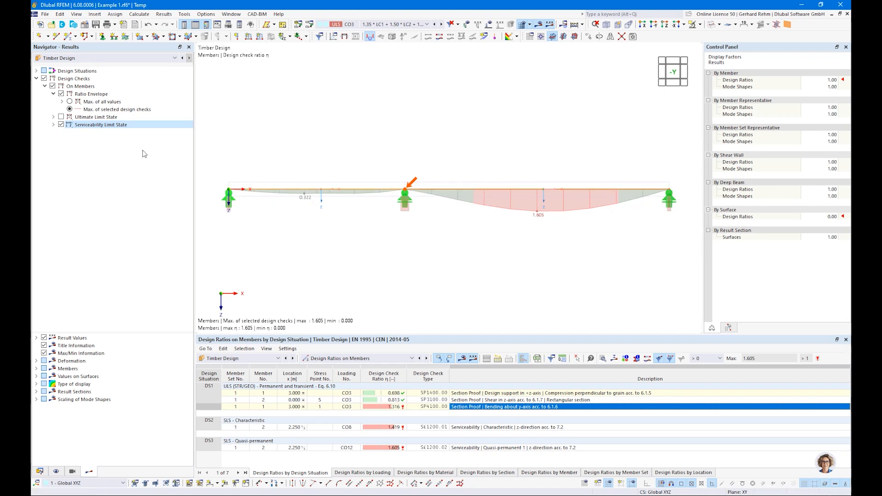
Display the ultimate limit state ratio diagrams for bending (SP4100.00), shear (SP3100.00) and design support compression (SP1400.00) one at a time.
click(61, 117)
click(53, 117)
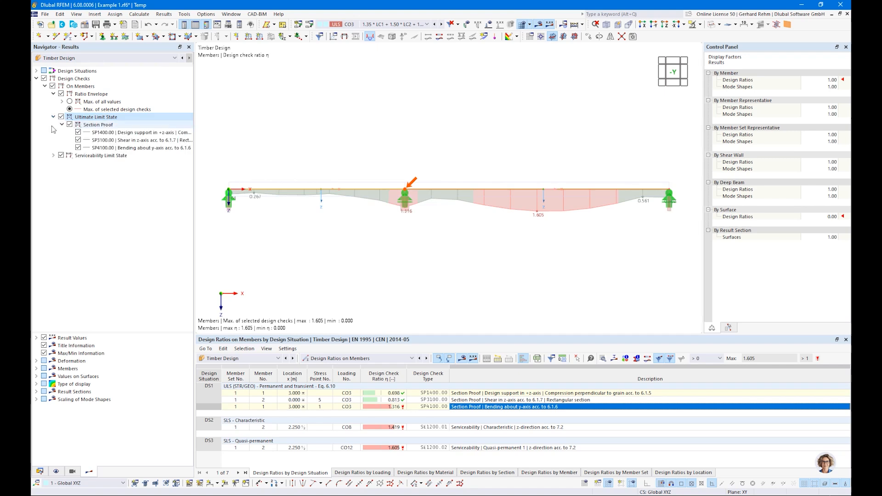
click(78, 132)
click(78, 140)
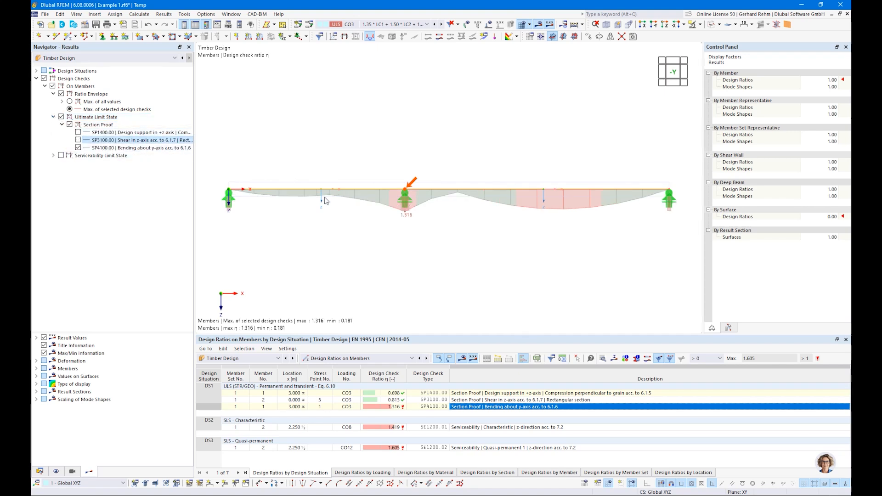
click(78, 148)
click(79, 141)
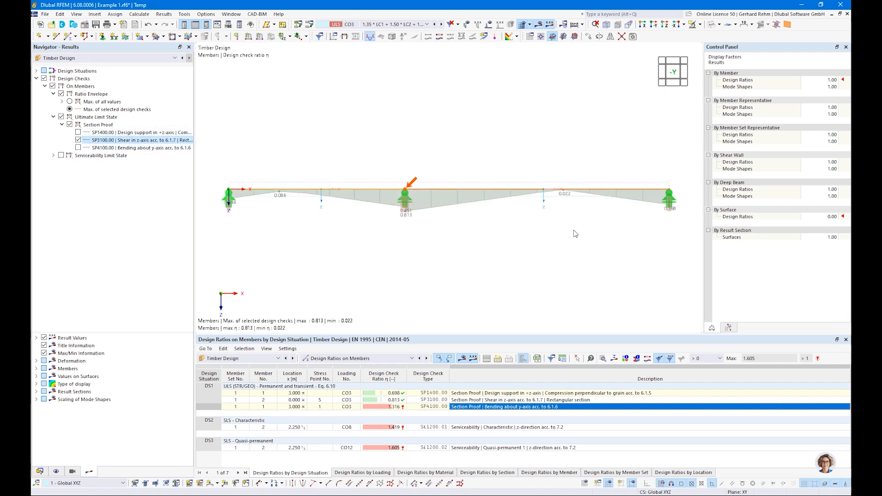
click(78, 140)
click(78, 132)
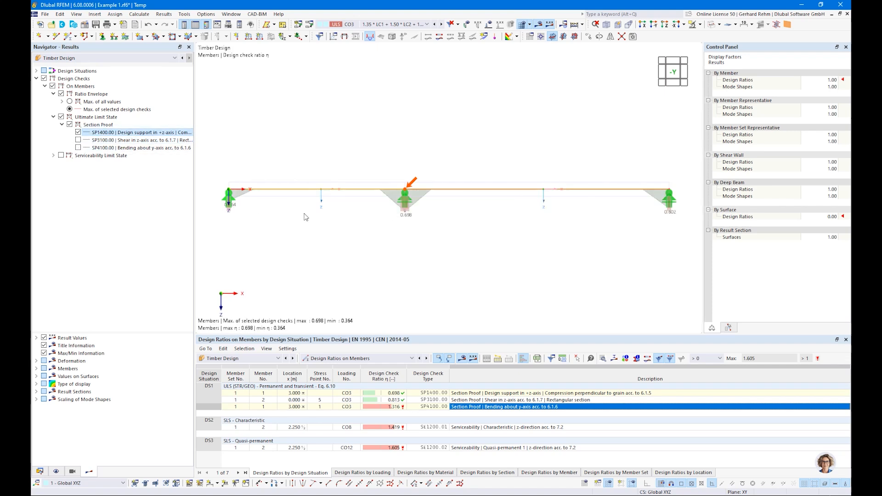
Restore the members' ratio envelope to the maximum of all values and collapse the design check branches.
click(78, 132)
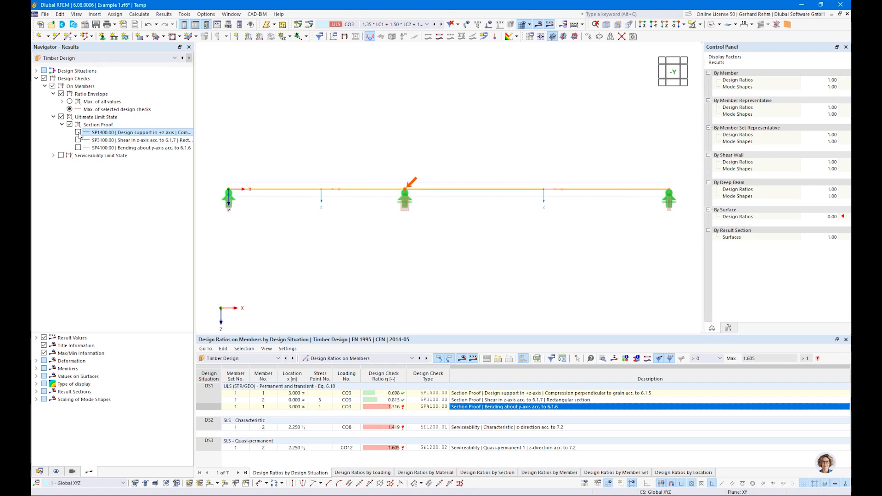
click(69, 102)
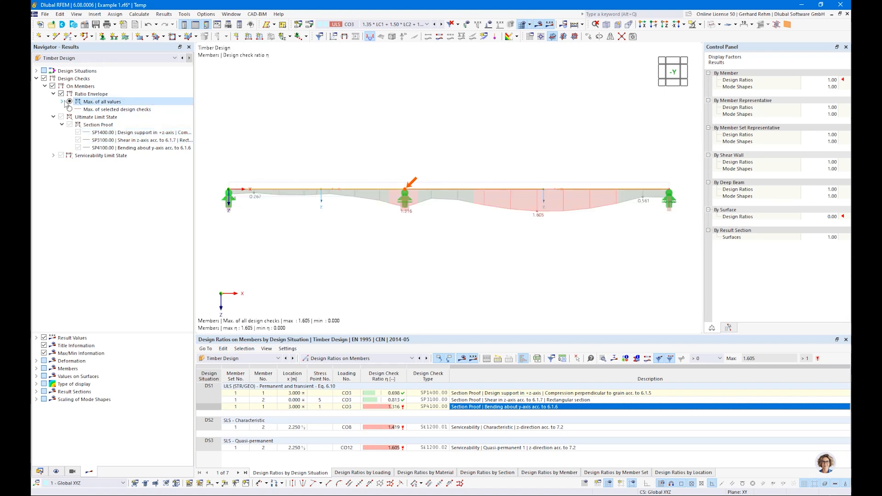
click(53, 94)
click(54, 101)
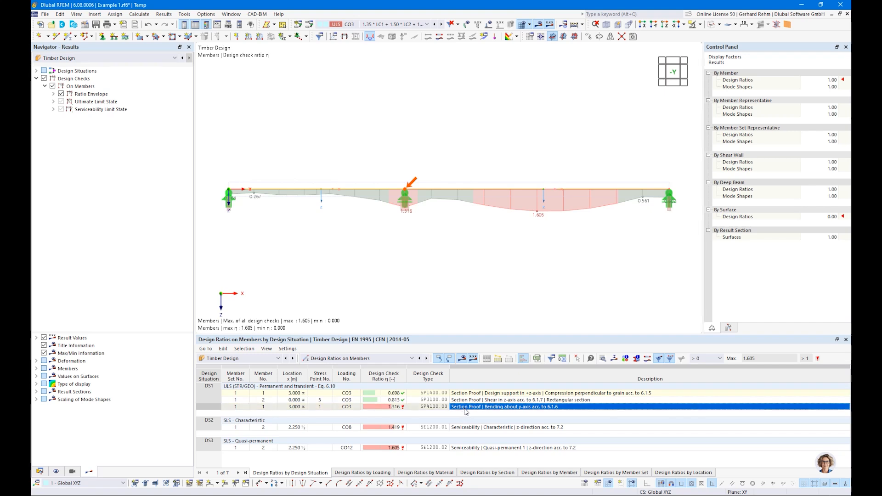
Examine the design check details of the SP4100.00 bending about y-axis proof for member set 1, and close them.
double_click(465, 408)
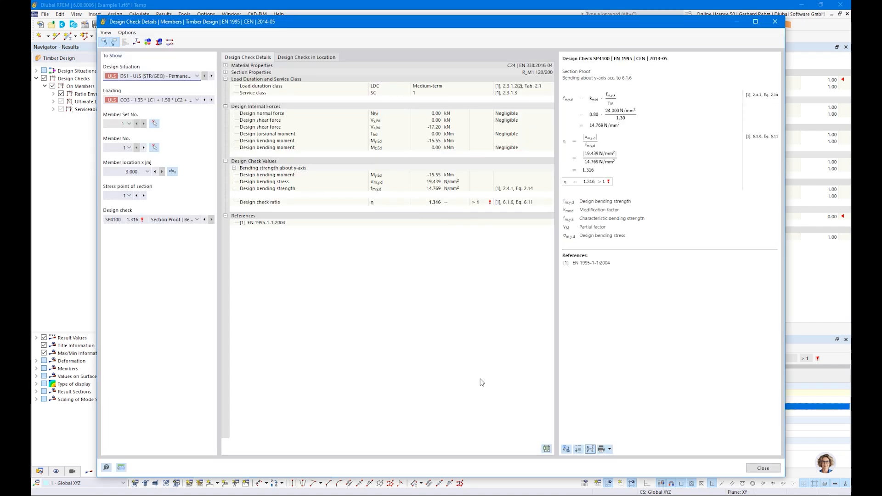
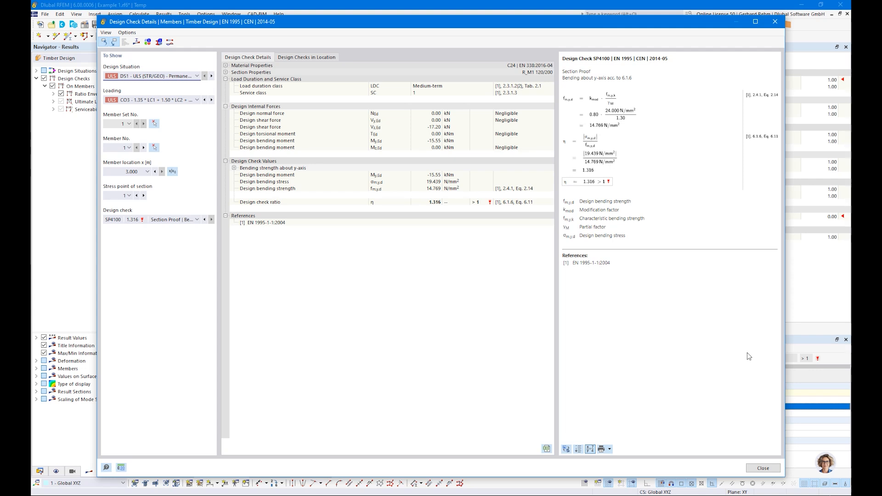
click(761, 469)
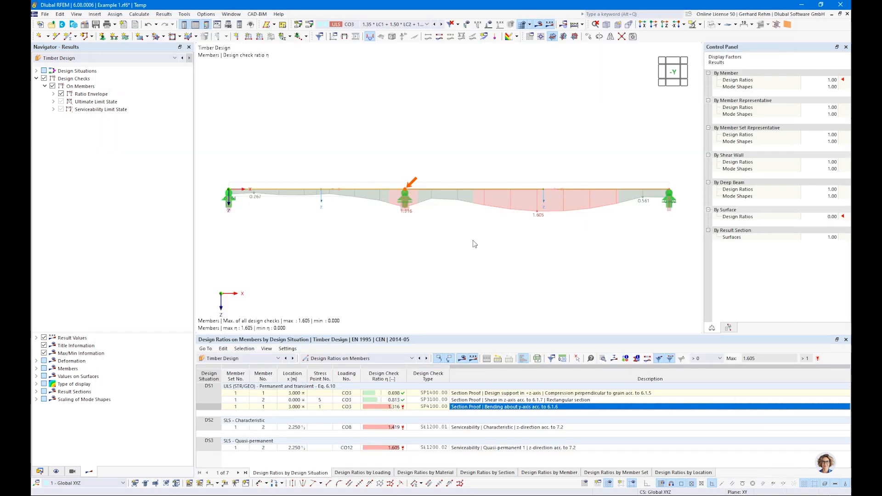
scroll(474, 244, down, 1)
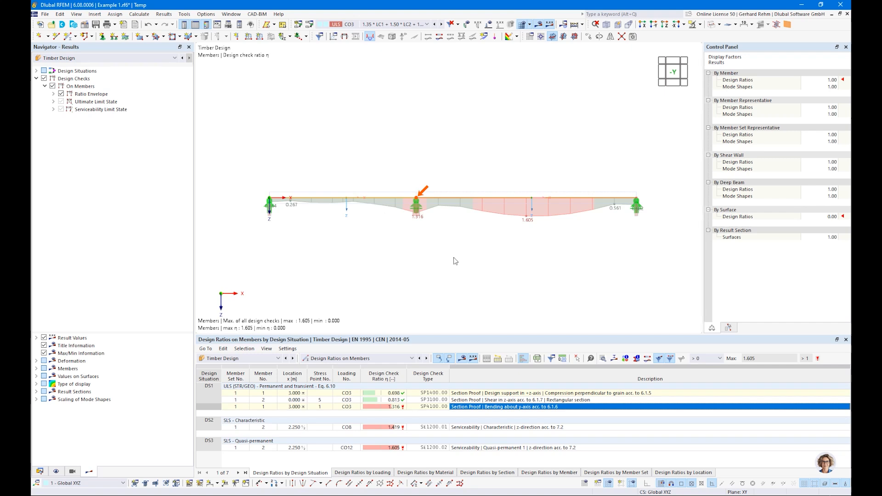
Show the timber design input data and locate the R_M1 120/200 section among the model's basic objects.
click(320, 358)
click(320, 366)
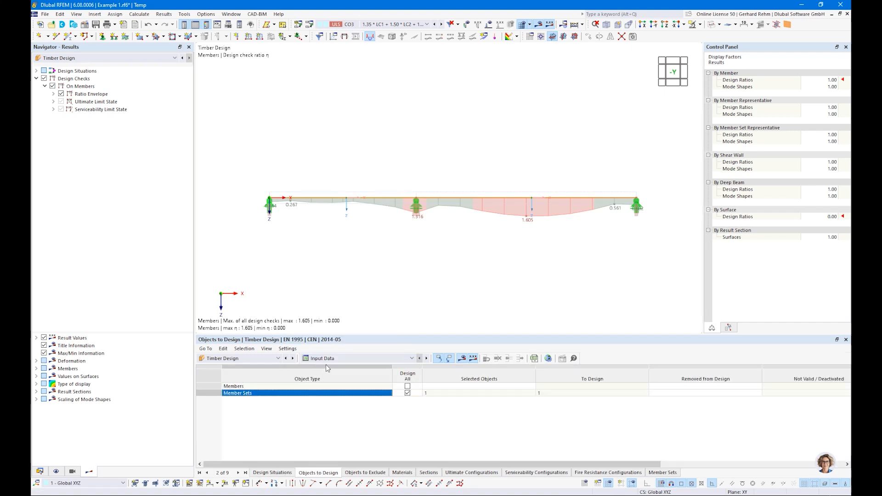
click(39, 472)
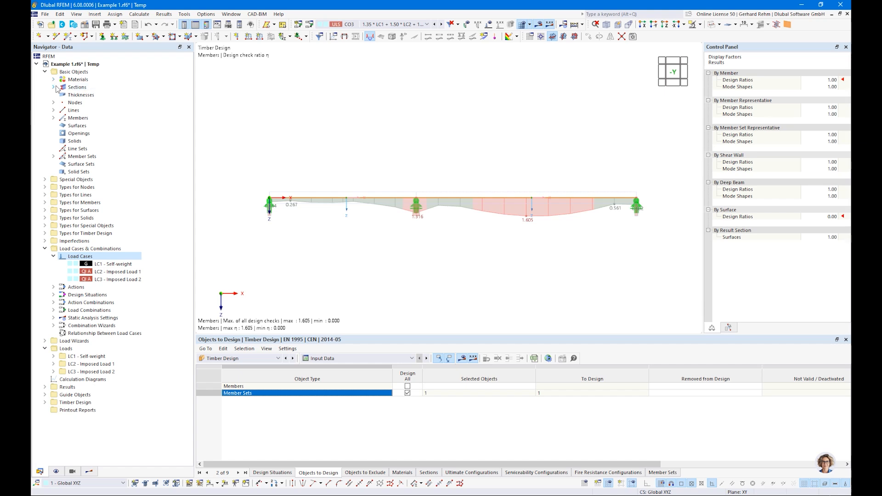
double_click(77, 87)
click(93, 95)
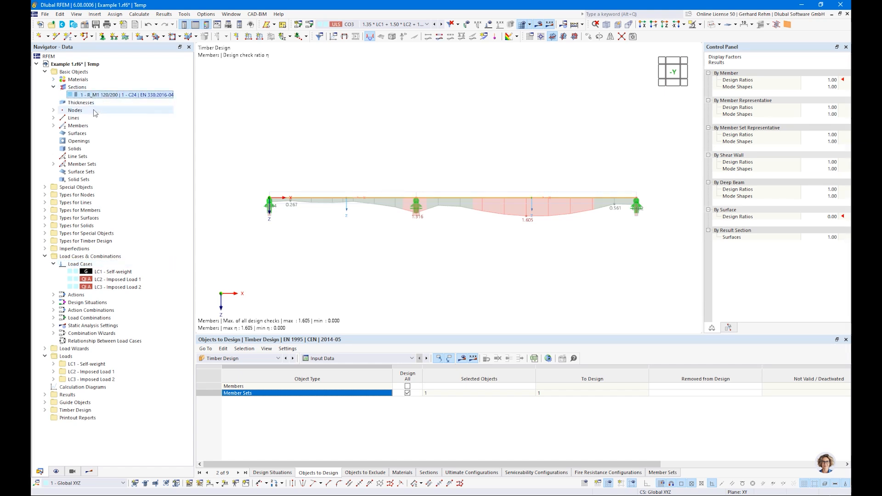
In the timber design sections input data, choose Optimize | Current Row | R_M1 as the design section for R_M1 120/200.
click(327, 357)
click(323, 366)
click(428, 473)
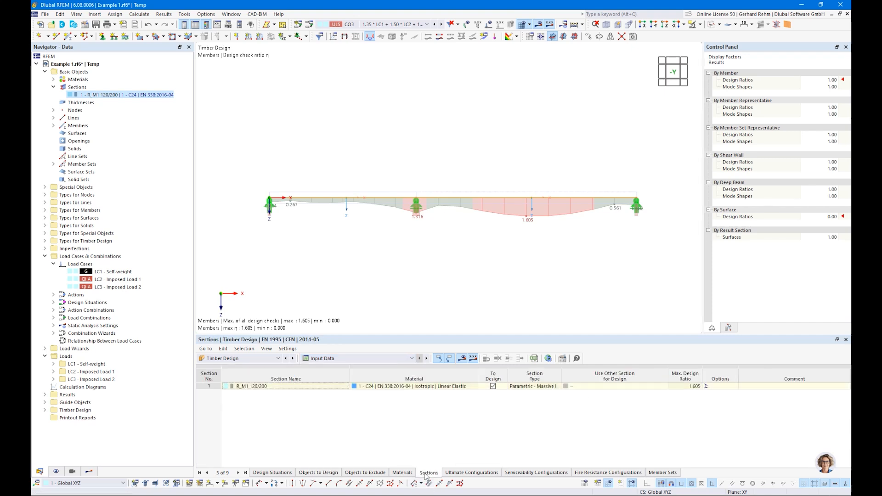
click(640, 385)
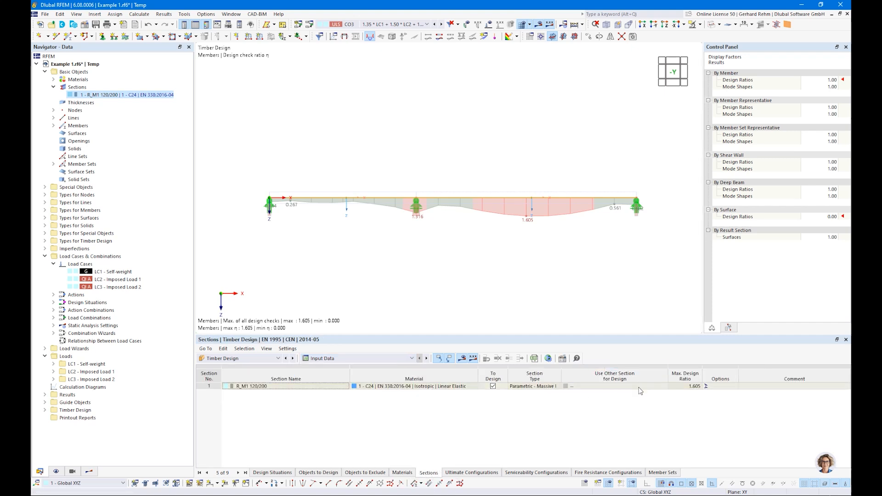
click(657, 387)
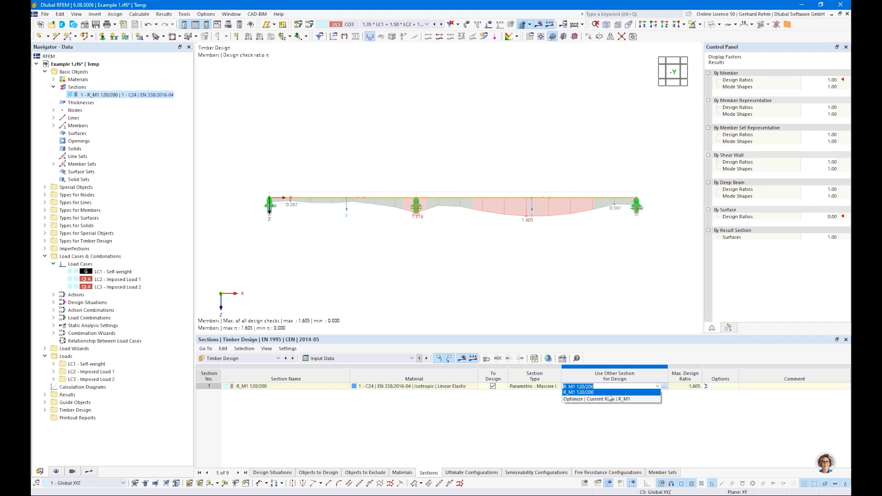
click(572, 399)
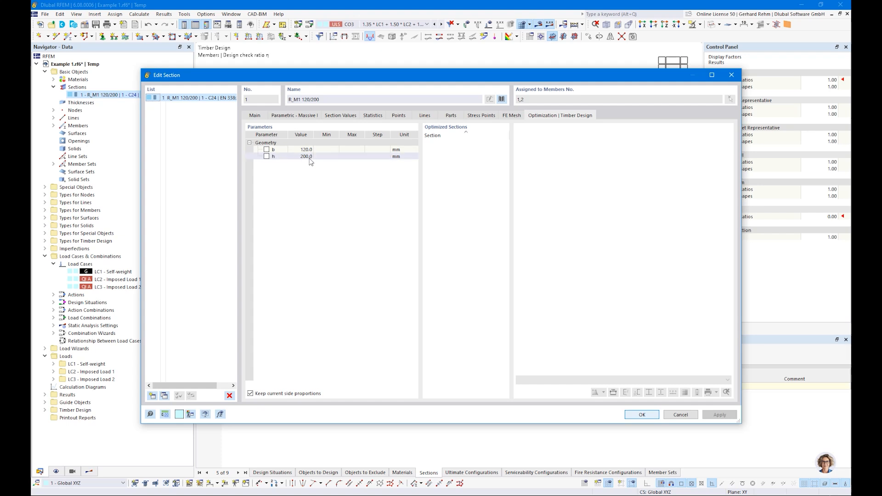
Activate optimization of section height h with a minimum of 200 mm, maximum of 300 mm and step of 200 mm.
drag(269, 80, 307, 108)
click(269, 187)
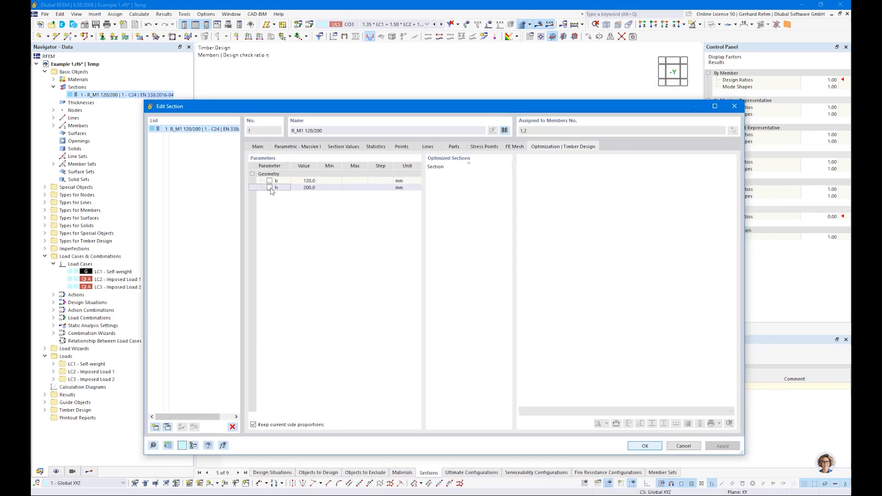
click(269, 188)
click(270, 188)
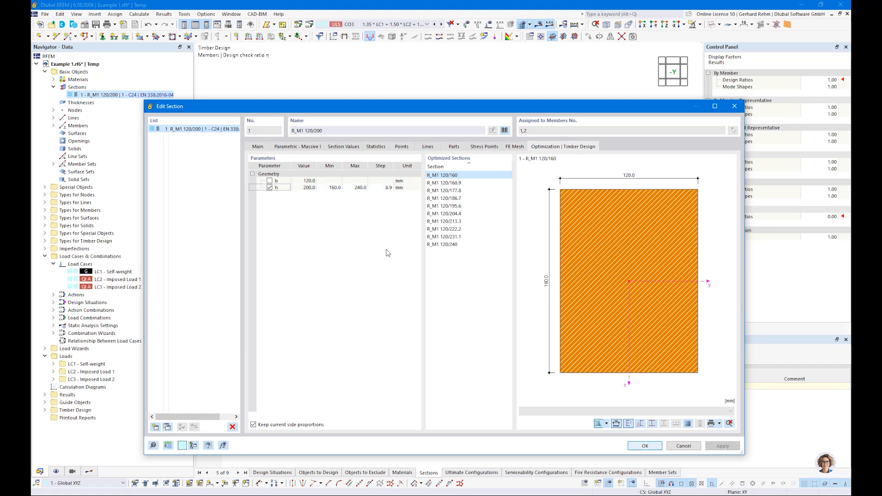
double_click(329, 187)
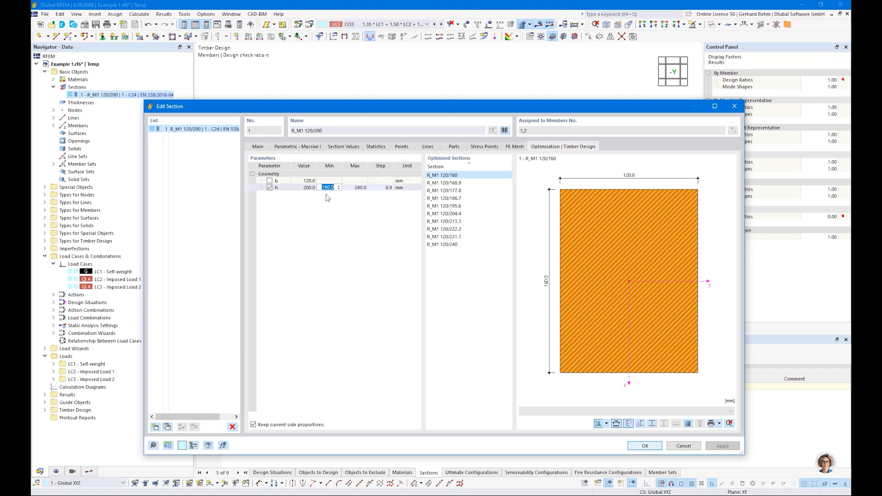
text(200)
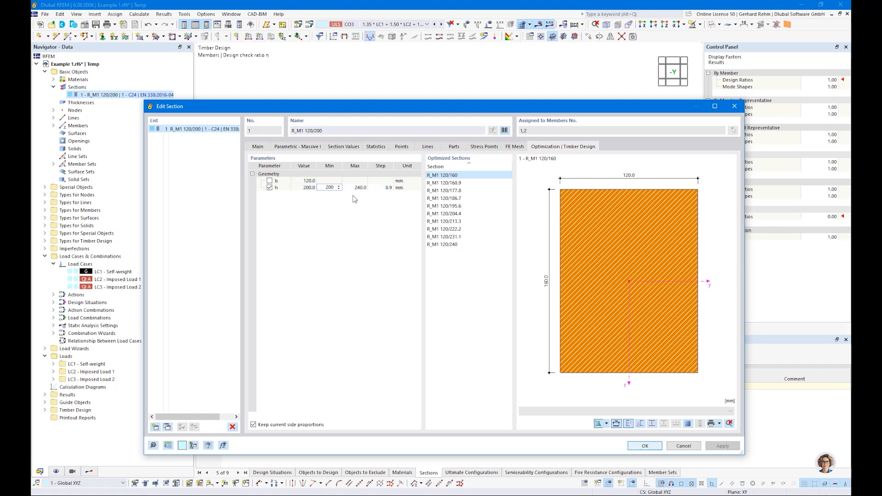
key(Tab)
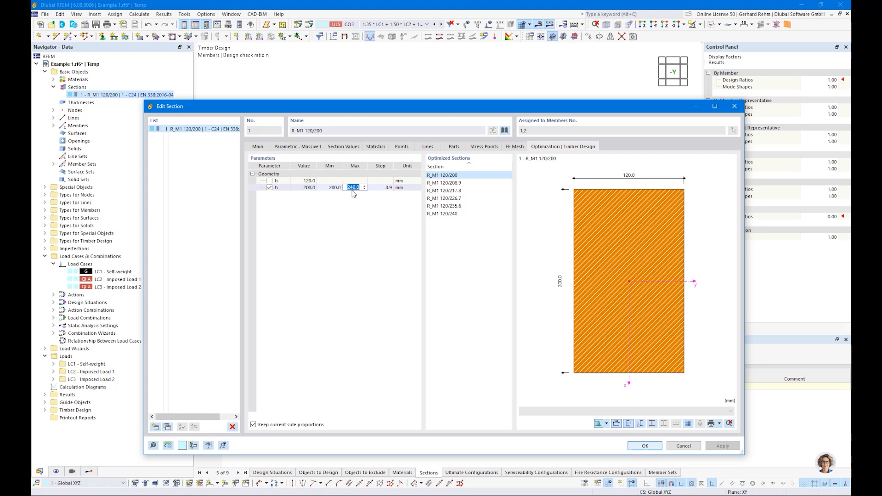
text(300)
key(Tab)
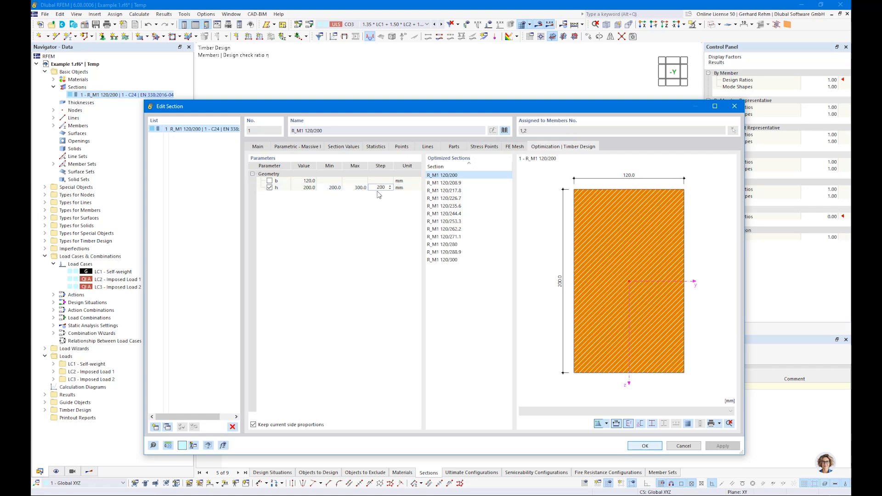
text(200)
key(Return)
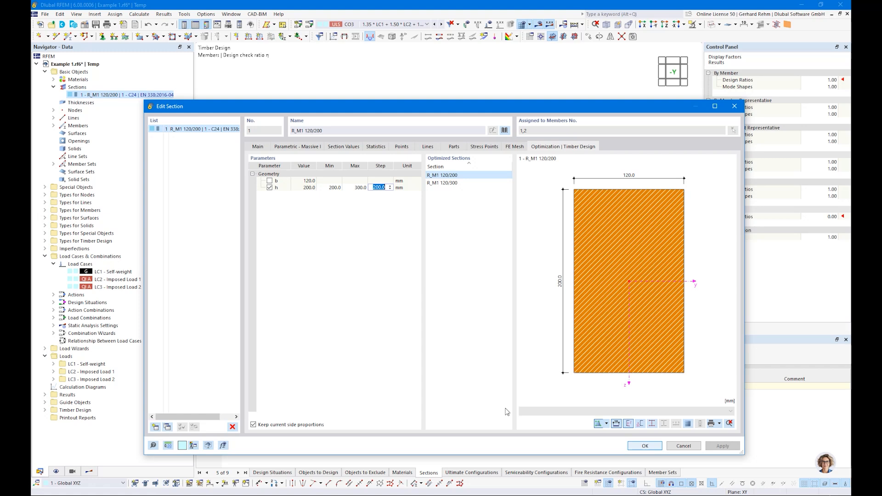
click(638, 446)
Recalculate the timber design and display the maximum ratios of selected design checks with the serviceability limit state excluded.
click(466, 359)
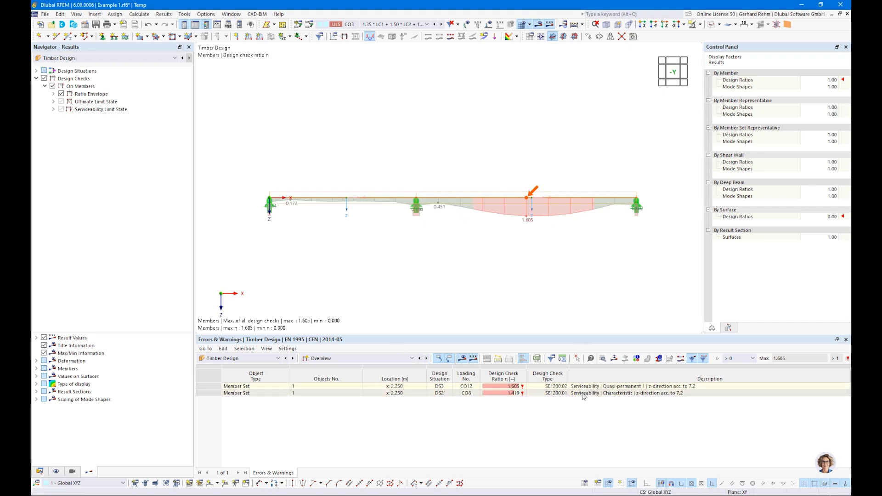
click(53, 94)
click(70, 109)
click(61, 125)
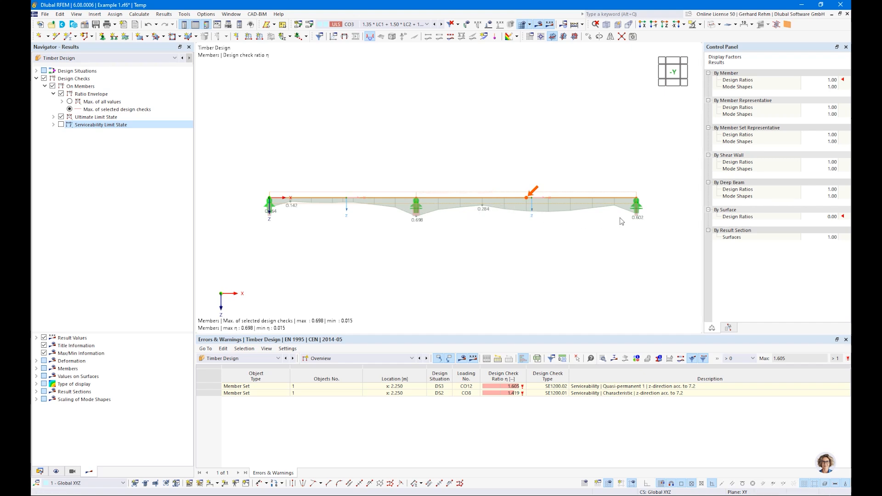
Check which other section is used for design of R_M1 120/200 in the timber design input data.
click(40, 472)
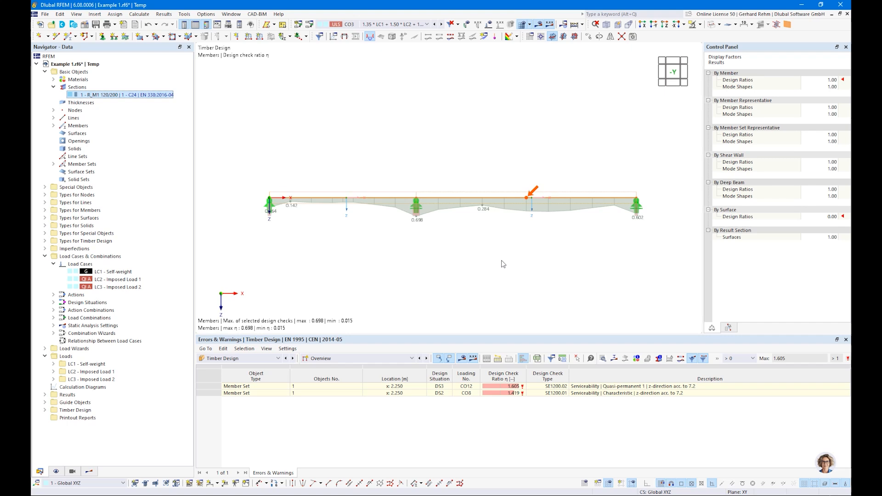
click(322, 358)
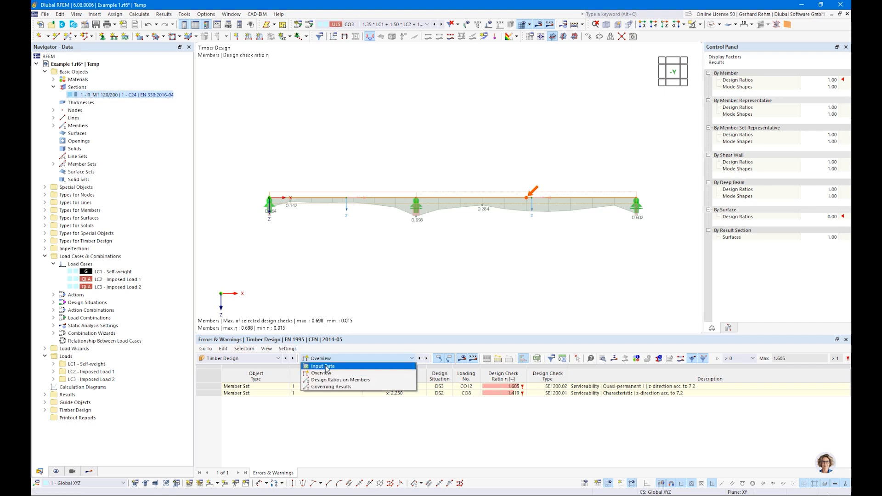
click(323, 366)
click(607, 387)
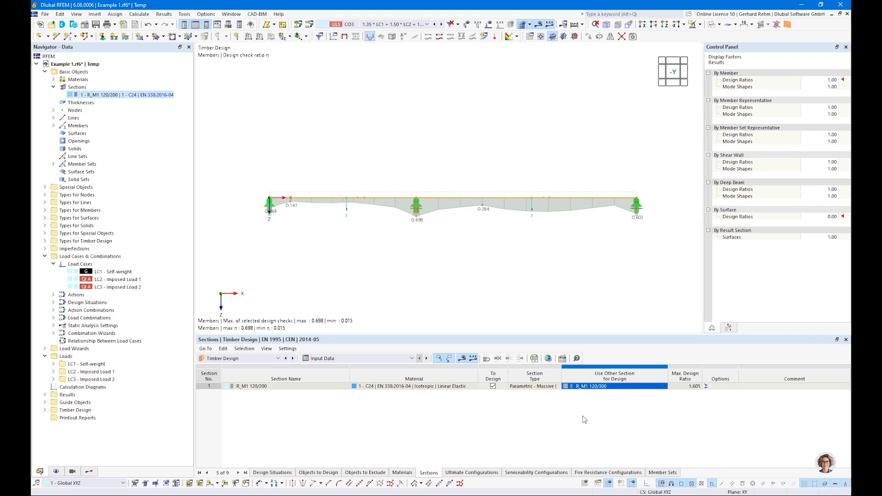
click(588, 388)
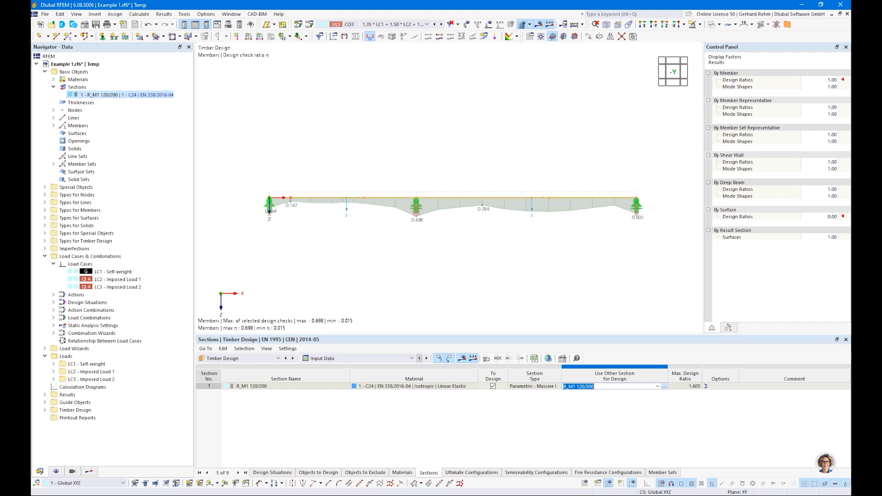
Show the design ratios on members and inspect the section used in the SP4100.00 bending about y-axis check details.
click(322, 358)
click(331, 380)
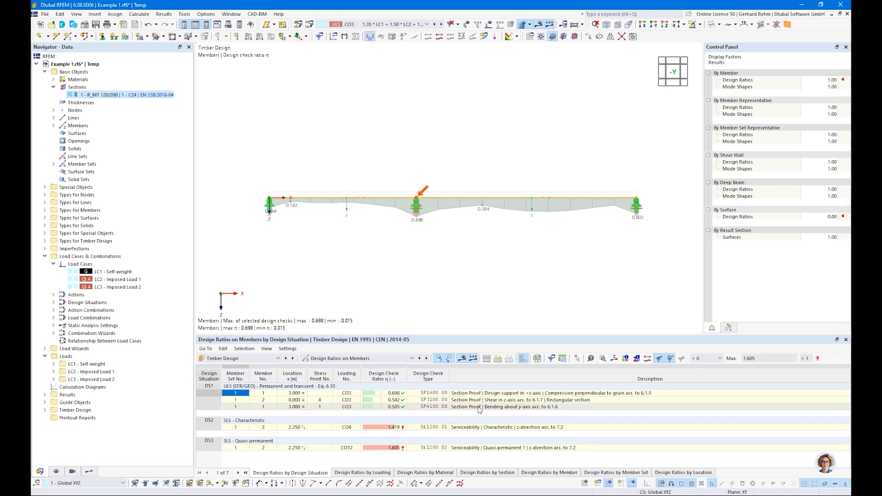
click(468, 407)
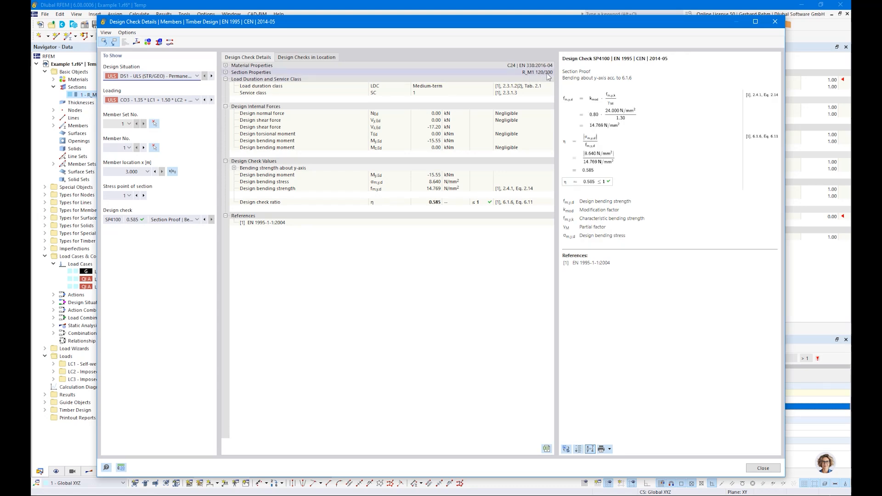
click(775, 22)
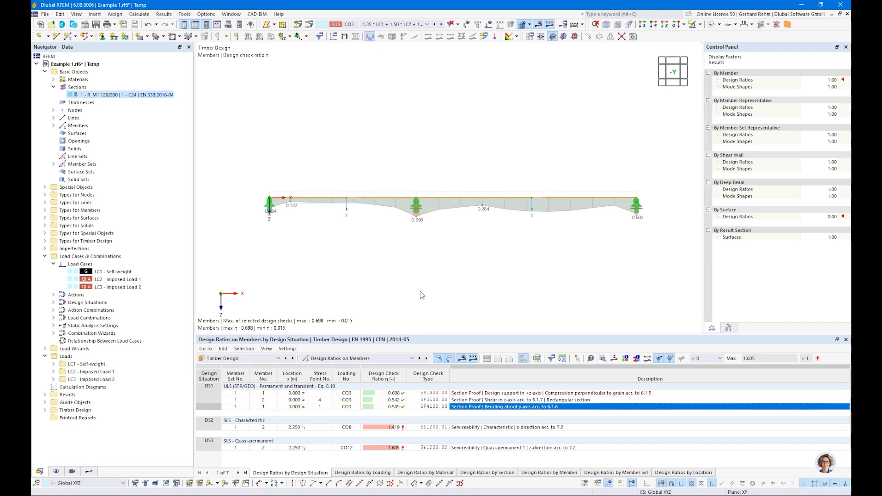
Compare the properties of model section R_M1 120/200 with the SP4100.00 bending check details, closing both dialogs.
double_click(106, 96)
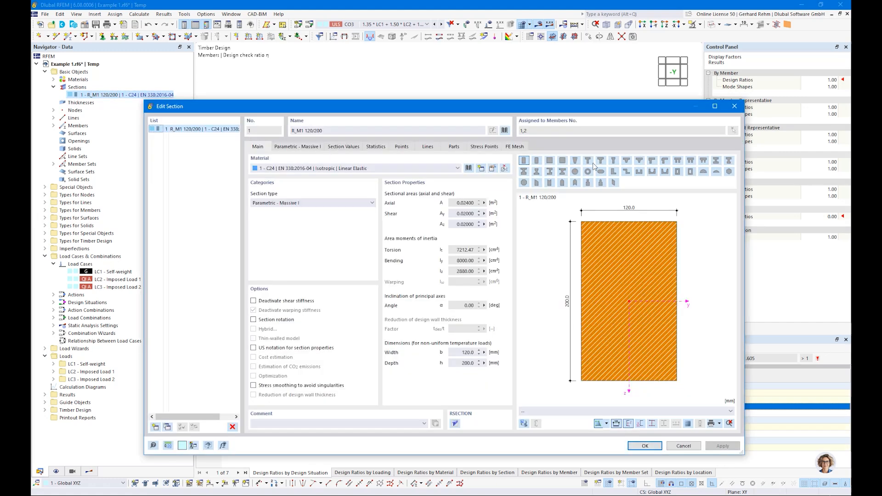
click(734, 106)
click(465, 408)
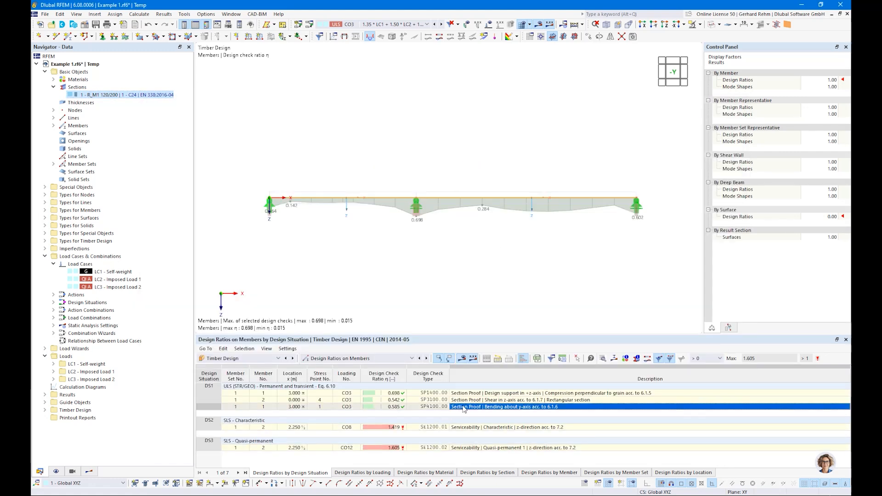
double_click(464, 408)
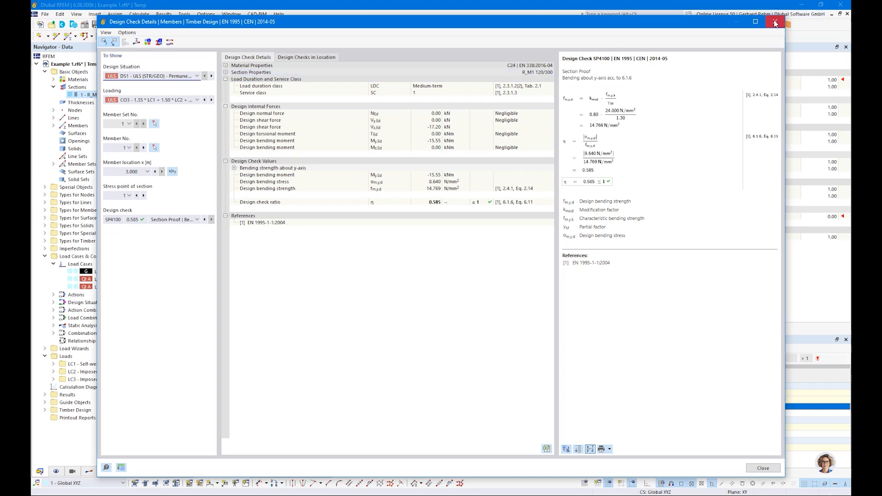
click(774, 22)
Set the height h of section R_M1 120/200 to 280 mm and recalculate the timber design.
double_click(111, 94)
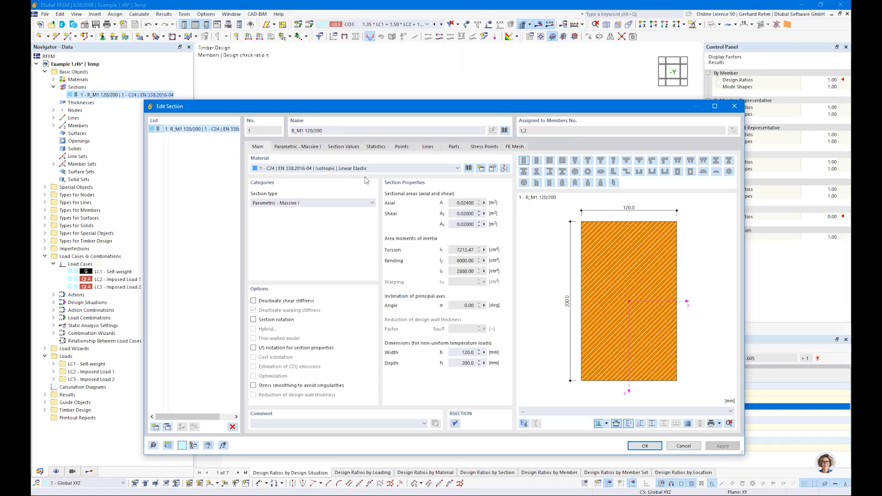
click(297, 146)
click(315, 179)
text(280)
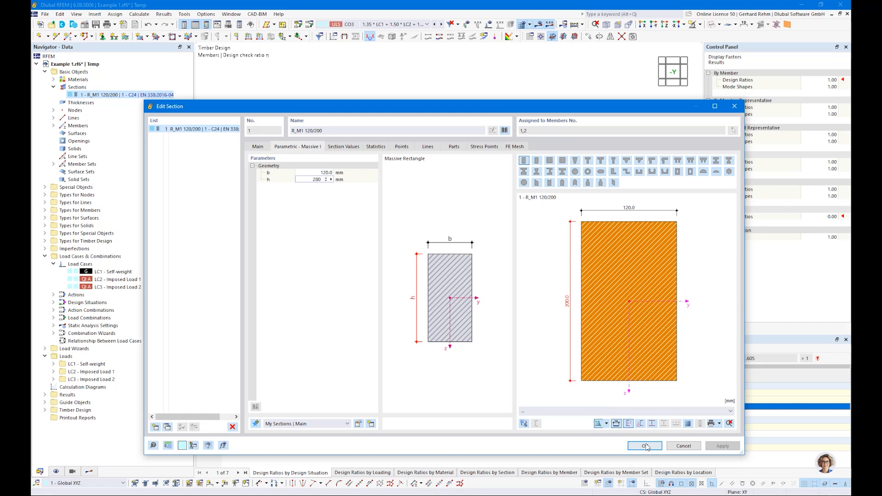
click(646, 447)
click(462, 359)
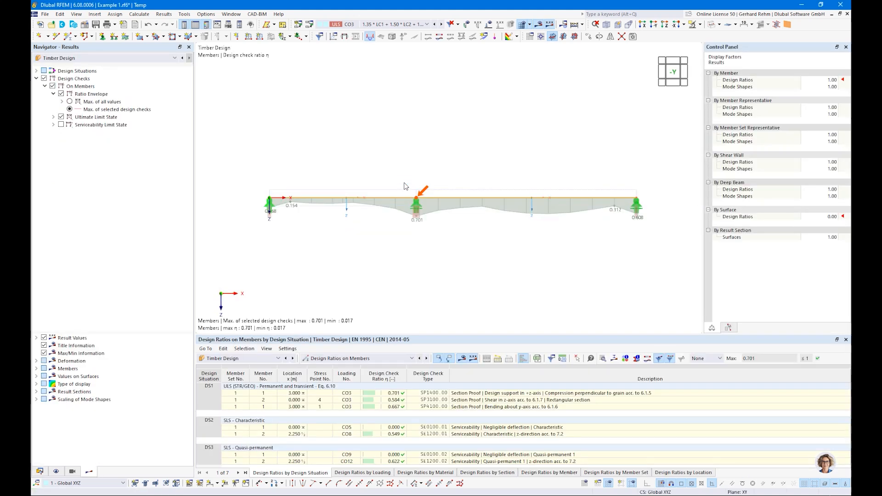
click(403, 400)
Return to the timber design input data and choose Optimize | Current Row | R_M1 as the design section for R_M1 120/280.
click(360, 359)
click(322, 366)
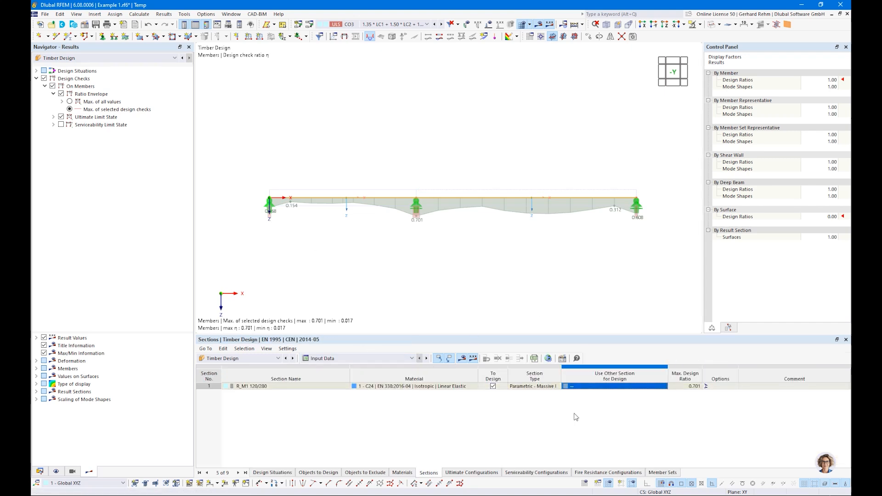
click(648, 387)
click(658, 387)
click(585, 398)
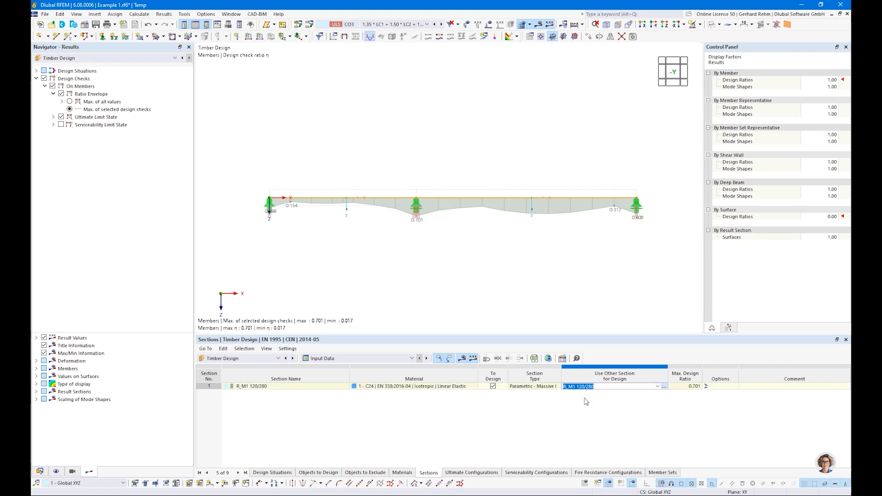
Activate optimization of section height h from 200 mm to 300 mm in steps of 20 mm.
click(269, 188)
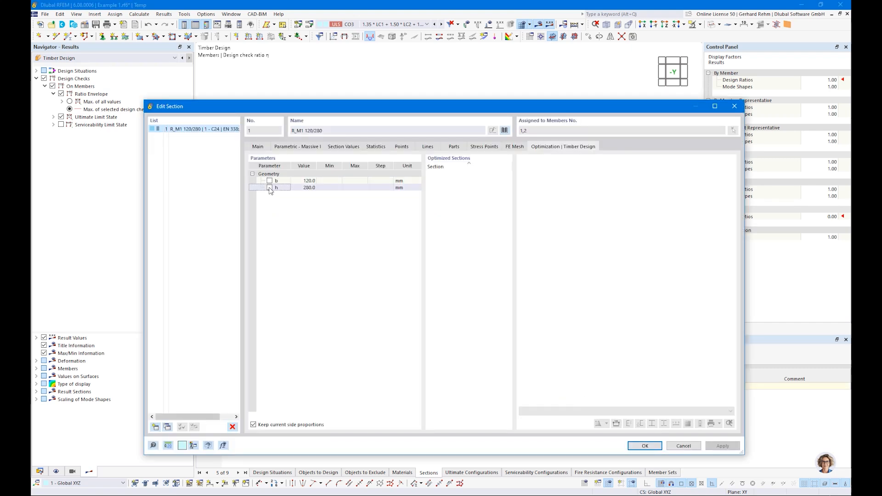
click(270, 187)
click(327, 187)
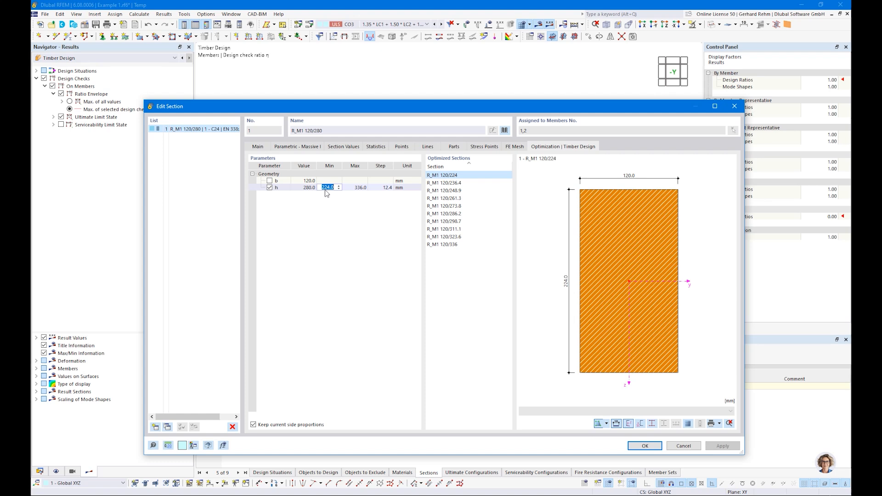
click(353, 188)
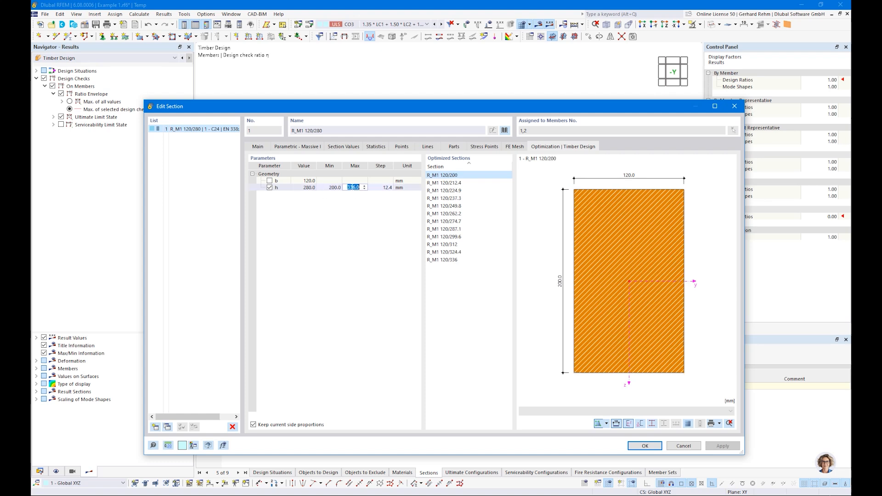
text(300)
key(Tab)
text(20)
key(Return)
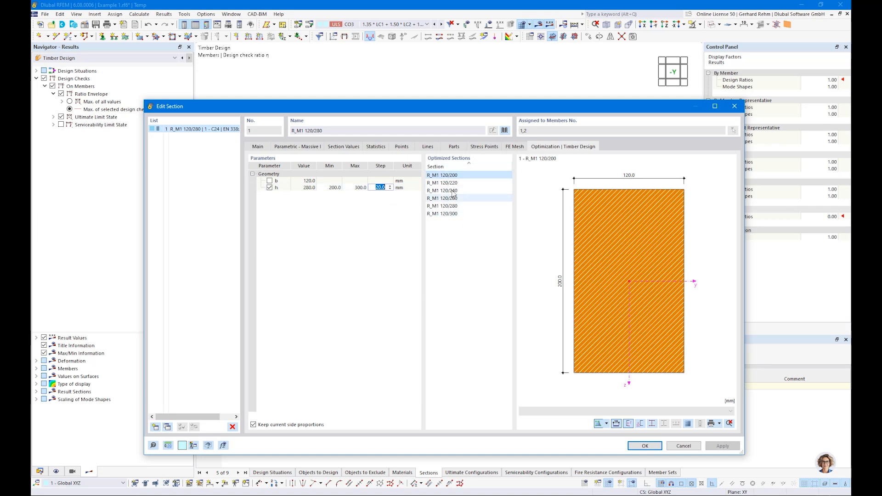
click(645, 445)
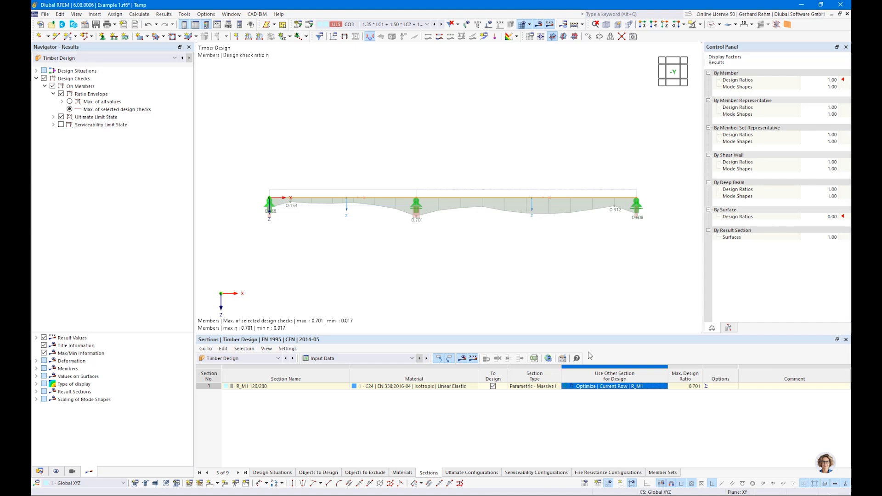
Recalculate the timber design with the height optimization and review the bending check and the design ratios by member.
click(460, 359)
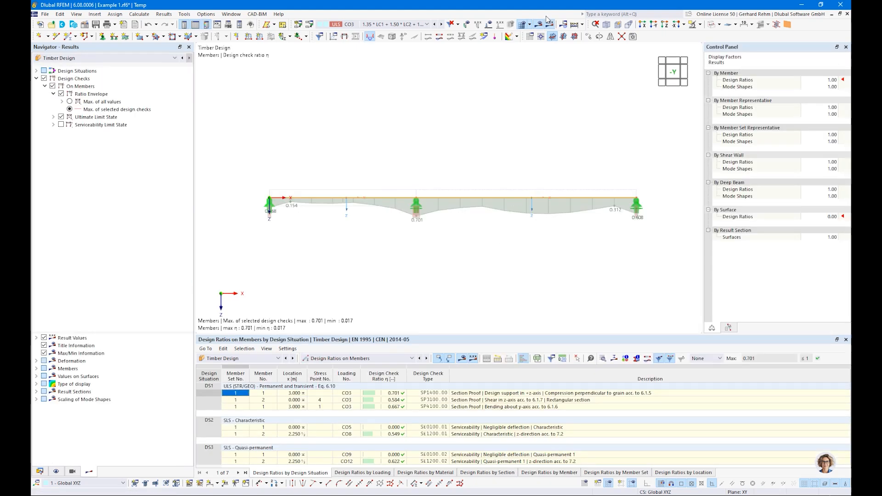
click(583, 25)
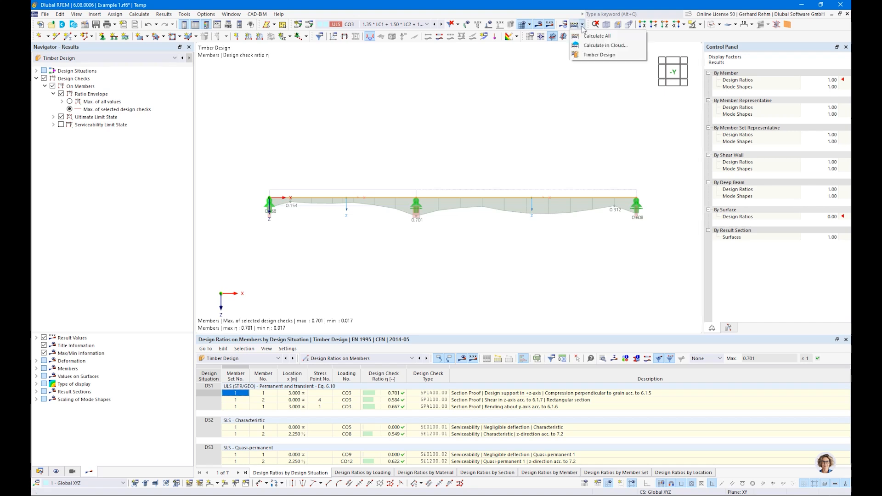
click(587, 55)
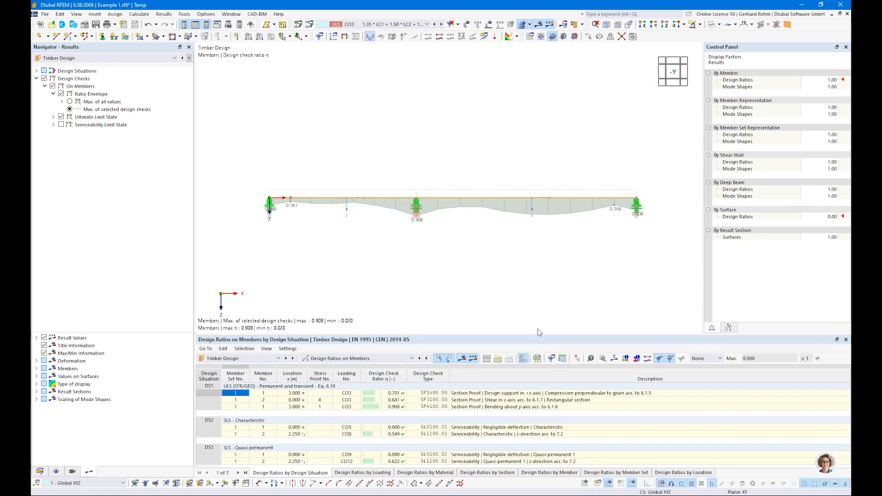
click(387, 407)
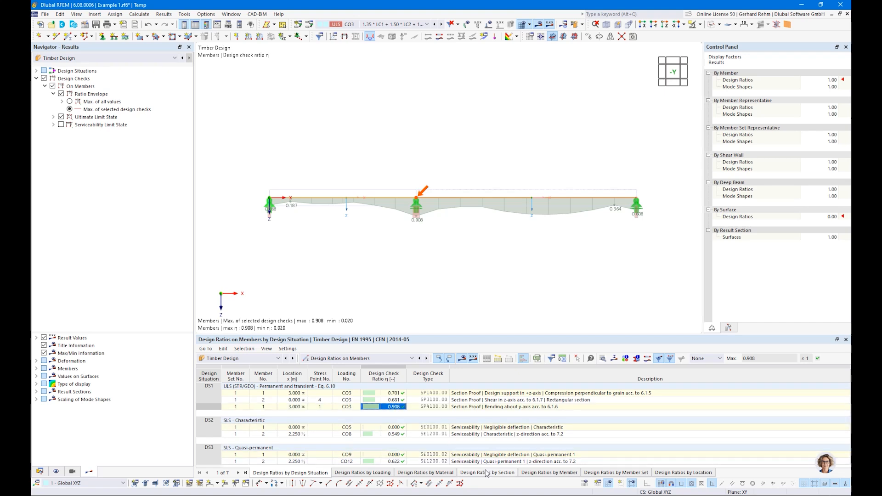
click(546, 473)
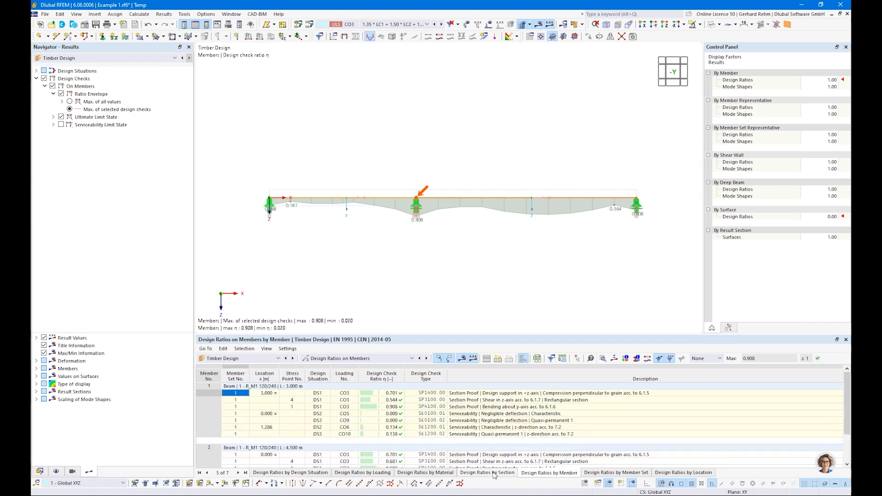
Return to the timber design input data and display only the serviceability limit state ratios on the members.
click(332, 359)
click(329, 367)
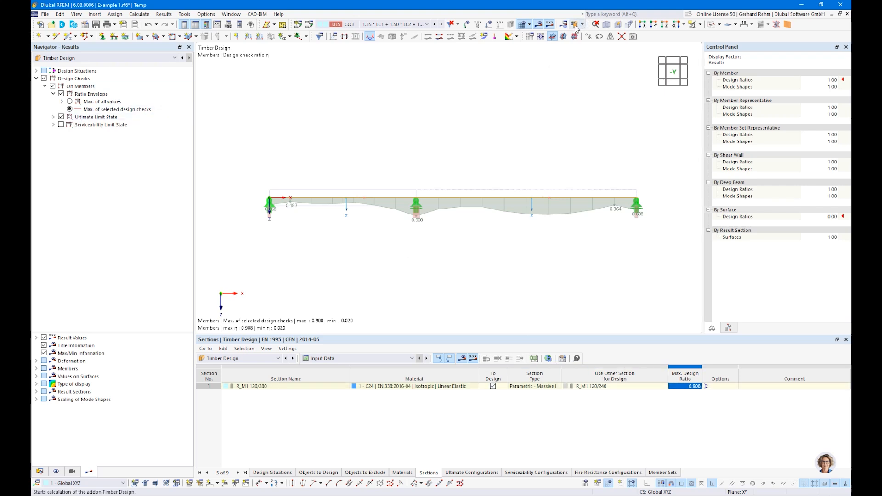
click(61, 125)
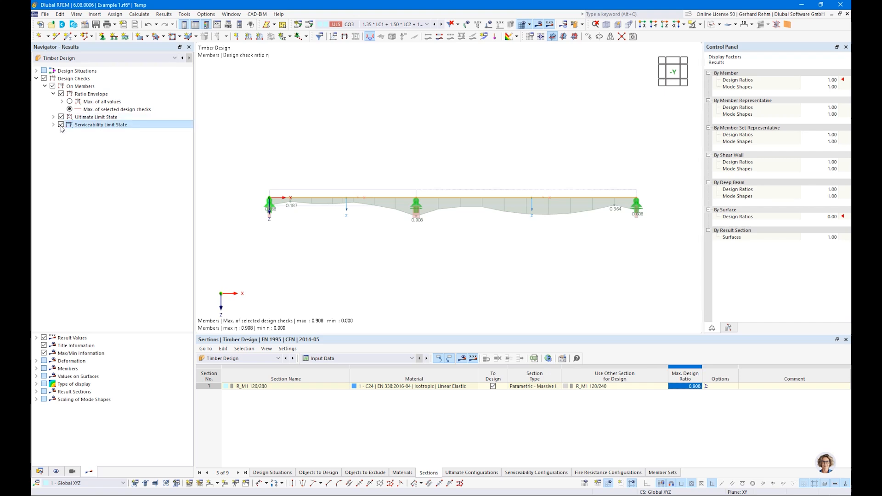
click(61, 117)
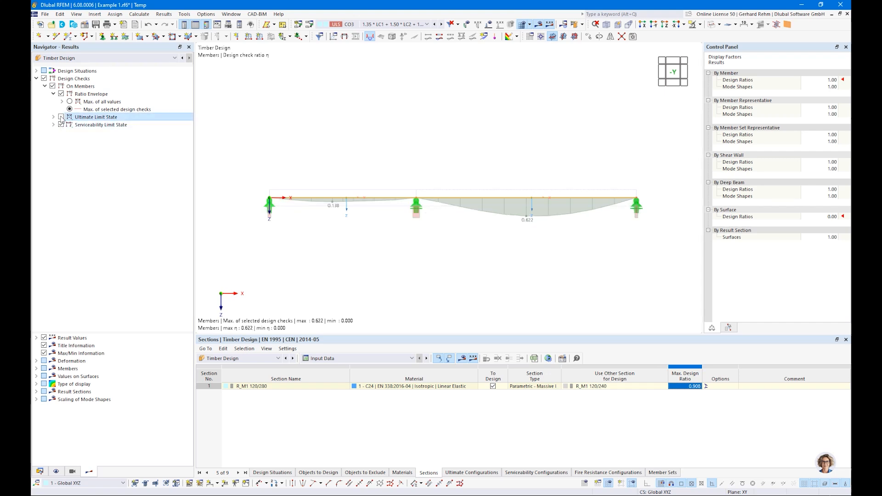
Set the height h of section R_M1 120/280 to 200 mm and recalculate the timber design.
click(40, 471)
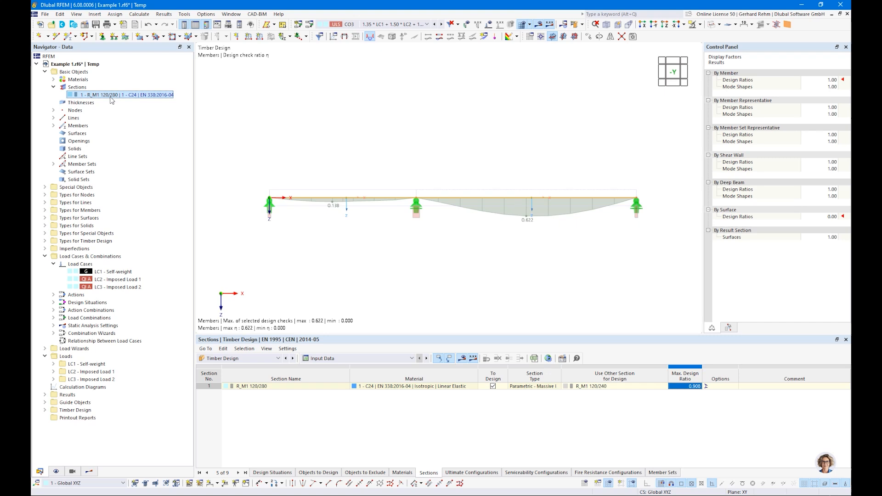
double_click(111, 96)
drag(314, 131, 373, 134)
text(200)
click(639, 448)
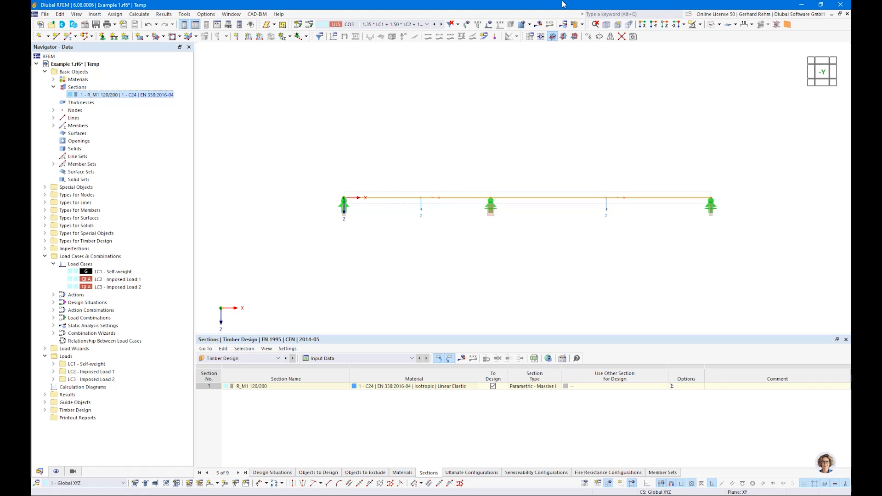
click(576, 25)
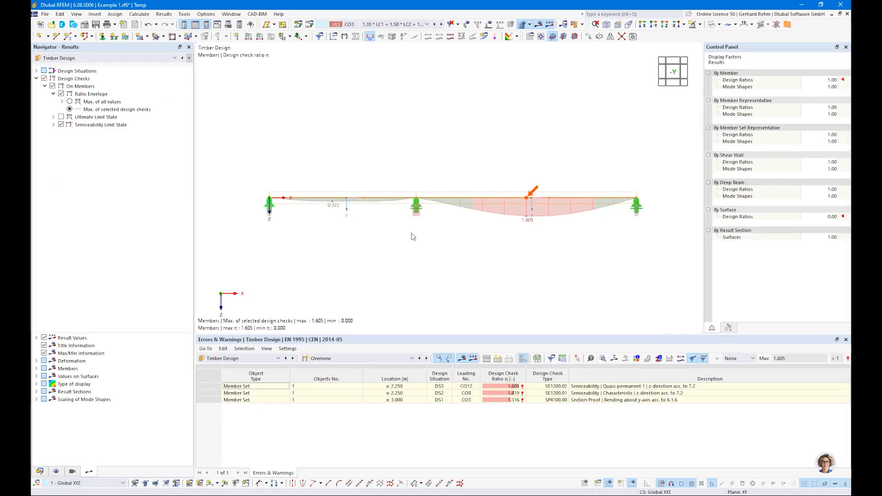
Examine the SP4100.00 bending check about the y-axis in the design ratios by member.
click(327, 358)
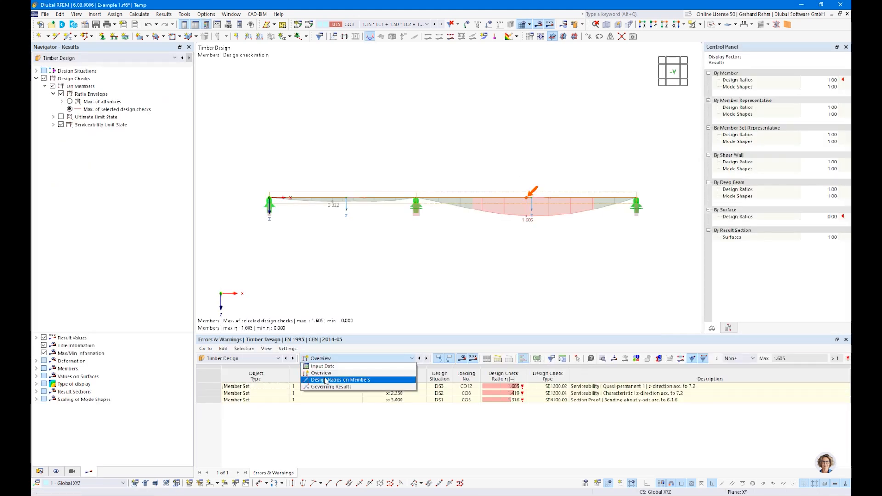
click(326, 381)
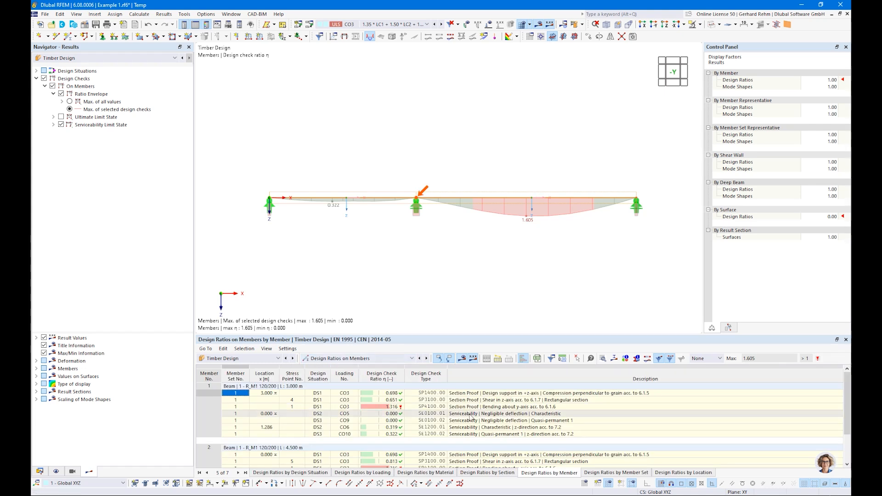
click(401, 407)
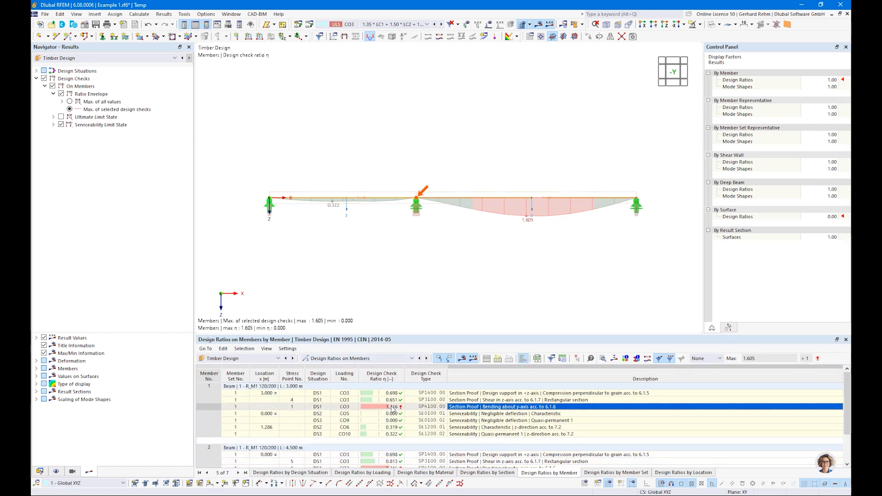
In the timber design input data, choose Optimize | Current Row | R_M1 as the design section for R_M1 120/200.
click(359, 358)
click(376, 366)
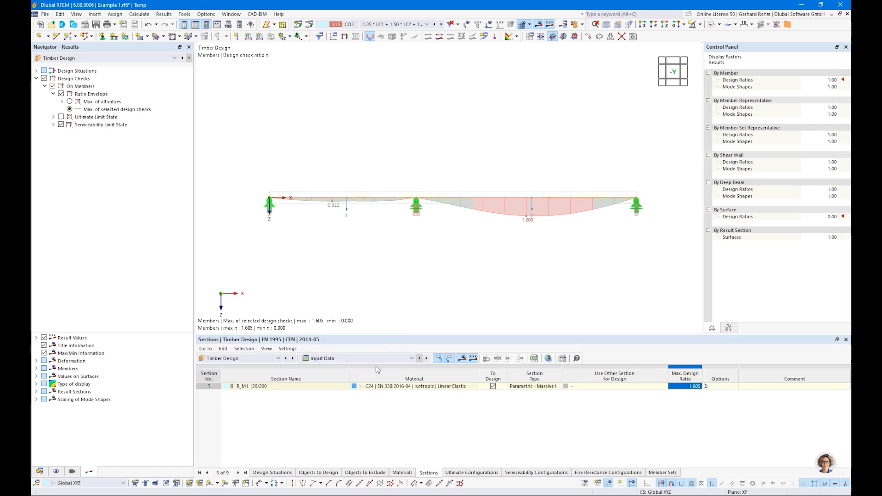
click(577, 390)
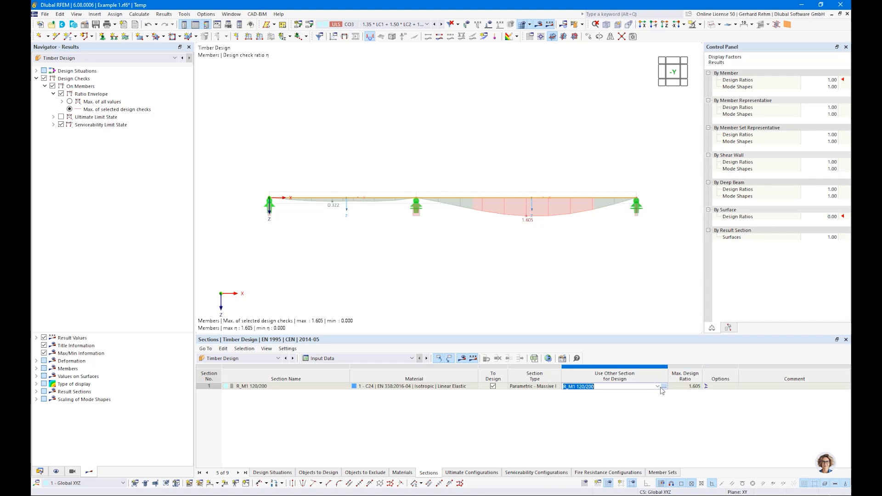
click(657, 386)
click(607, 399)
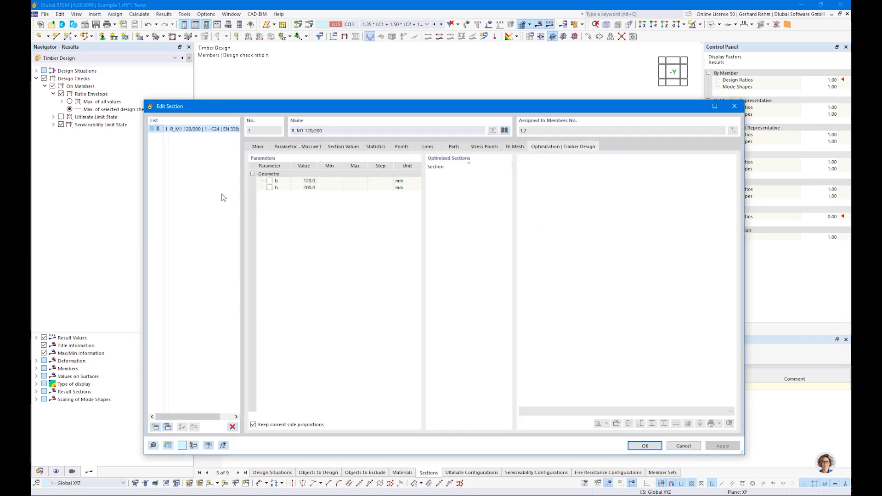
Activate optimization of section height h with minimum 200 mm, maximum 300 mm and step 20 mm, and confirm.
click(273, 188)
click(270, 188)
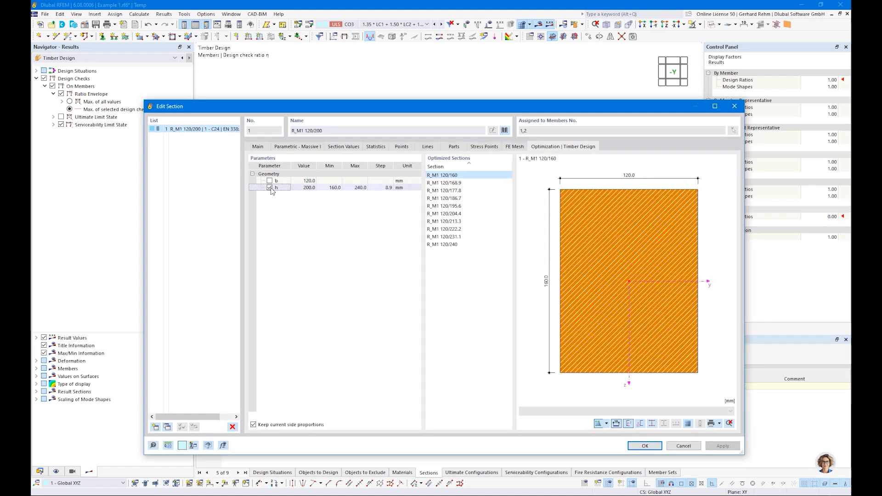
click(333, 188)
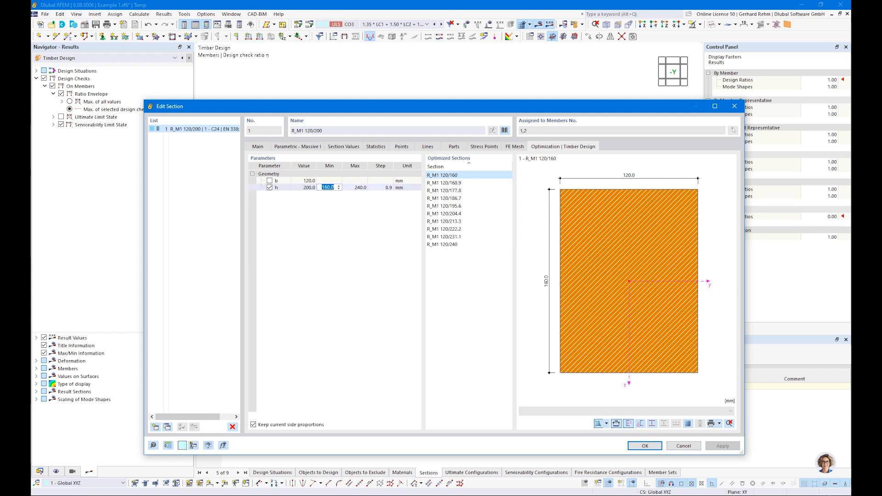
text(200)
key(Tab)
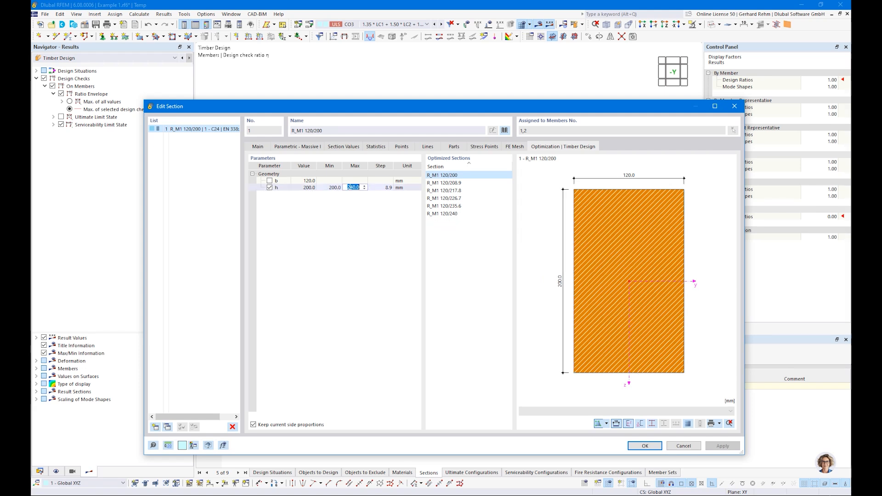
text(300)
key(Tab)
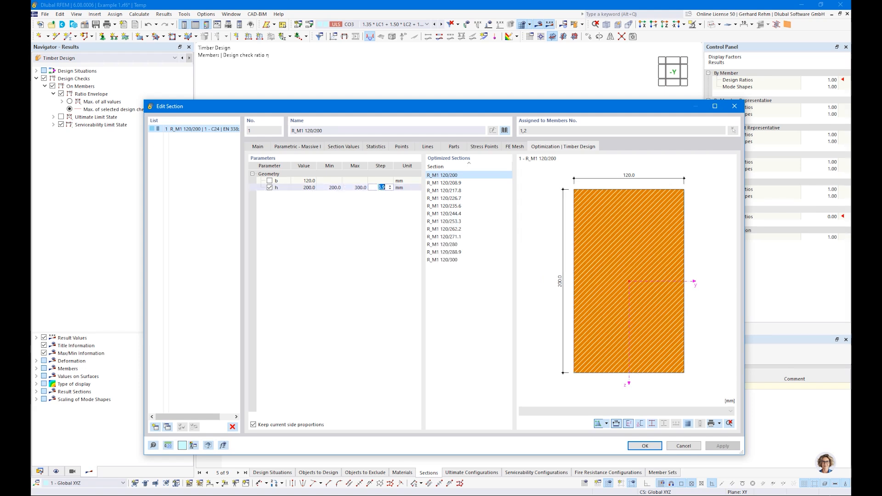
text(20)
key(Return)
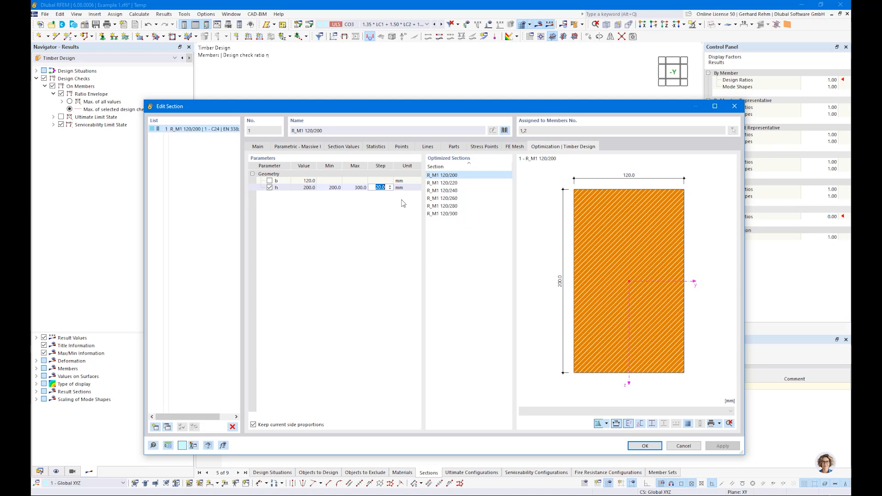
click(644, 447)
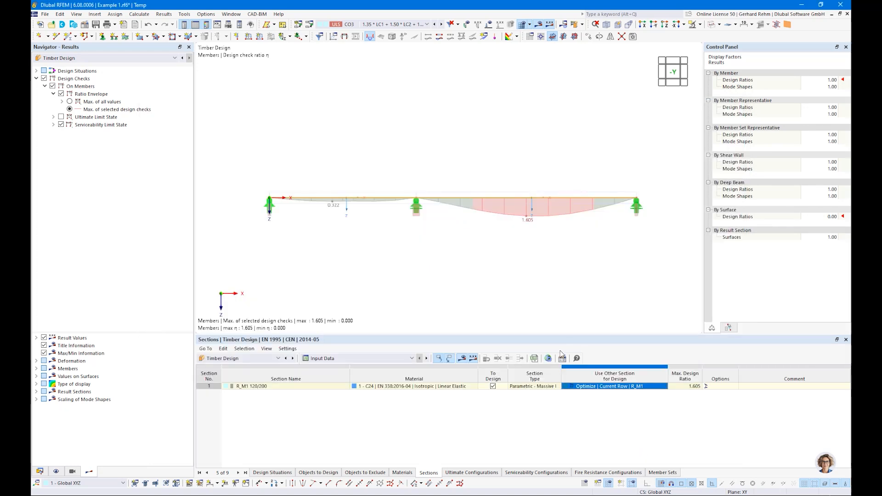
Run the timber design calculation with the optimized section and review the design ratios of both members.
click(574, 24)
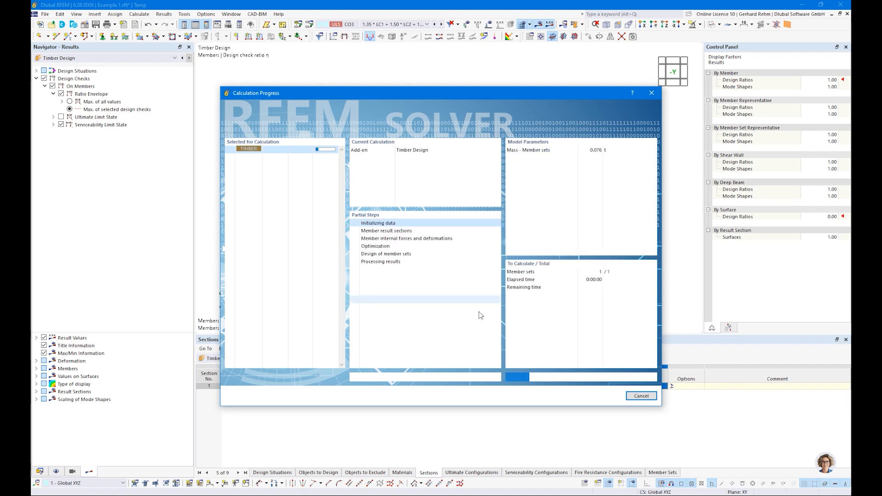
click(352, 359)
click(354, 385)
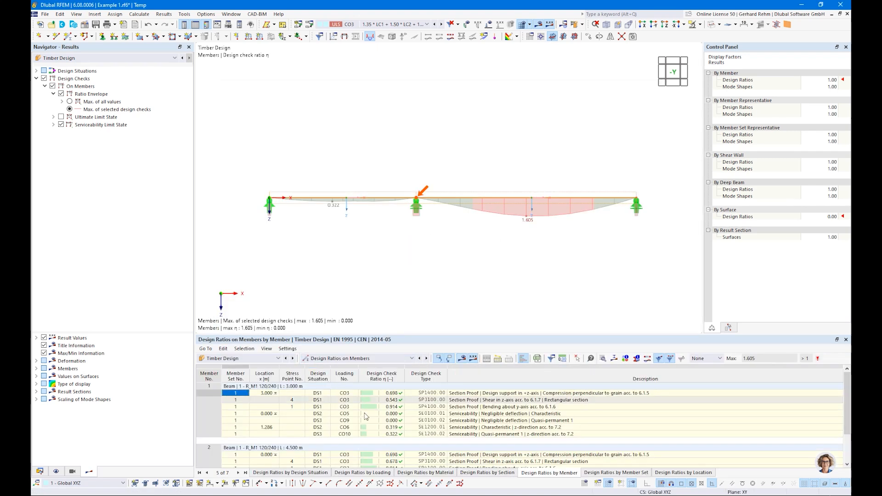
scroll(405, 455, down, 2)
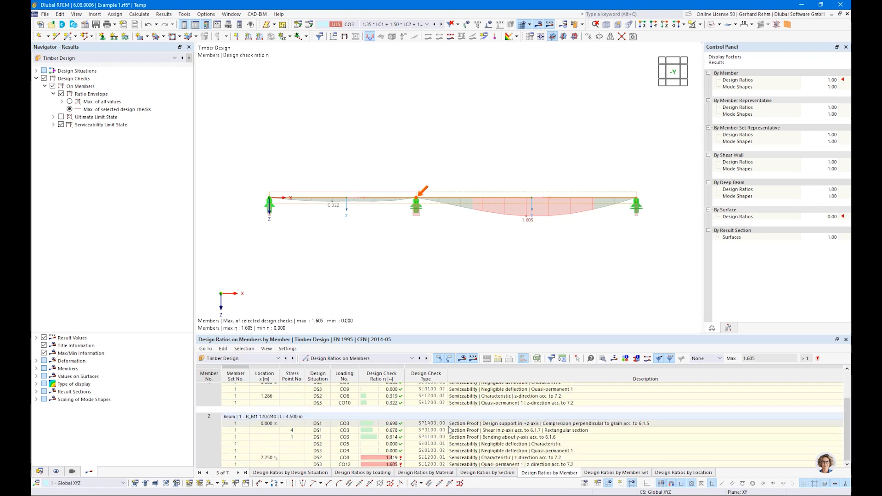
From the timber design input data, transfer all optimized sections to the model.
click(347, 359)
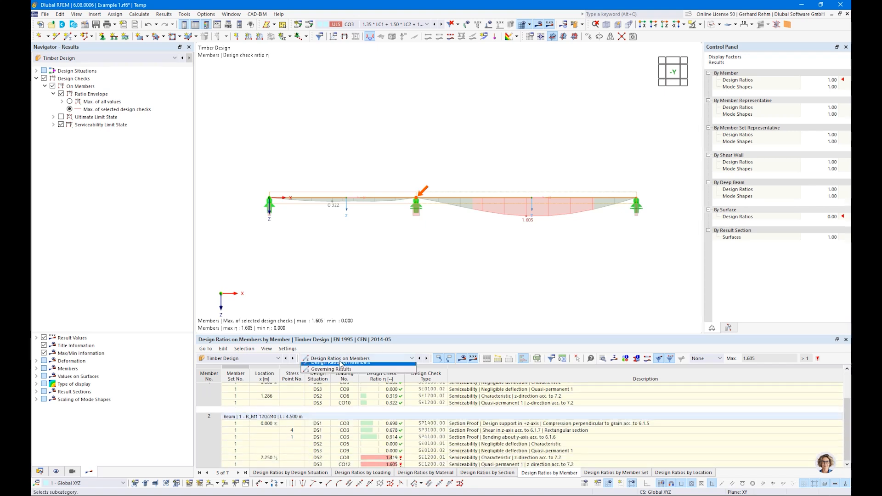
click(332, 366)
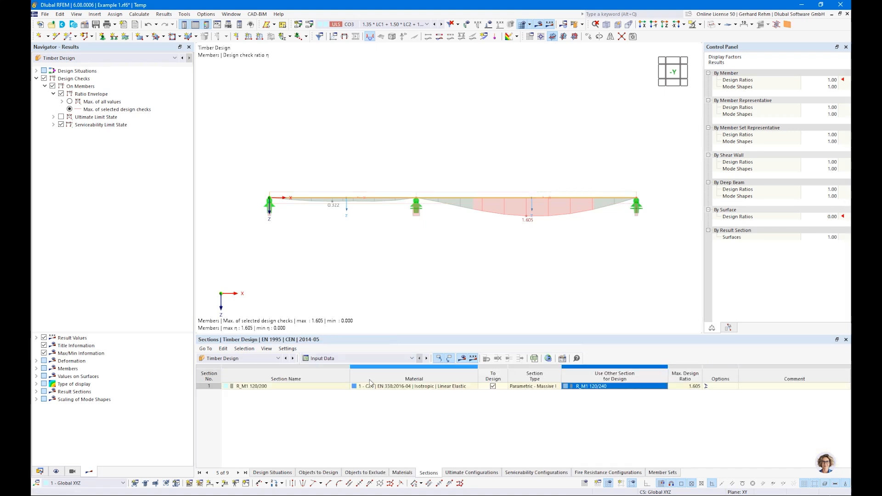
right_click(582, 389)
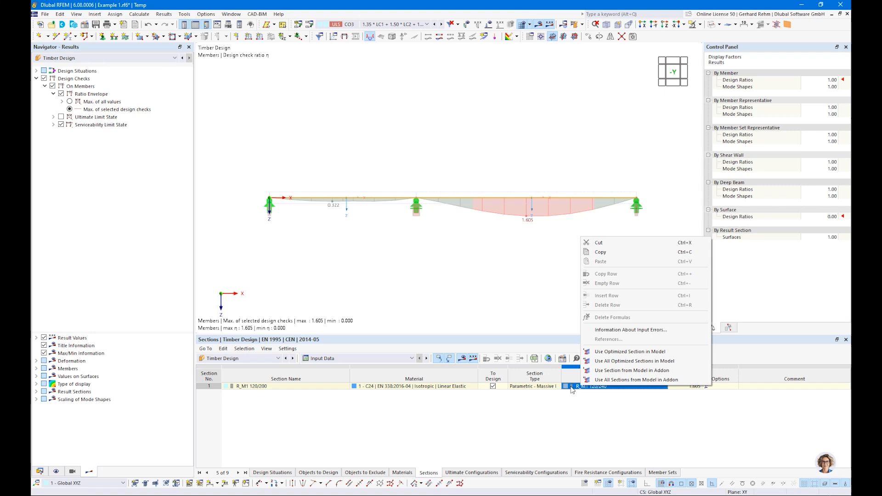
click(612, 361)
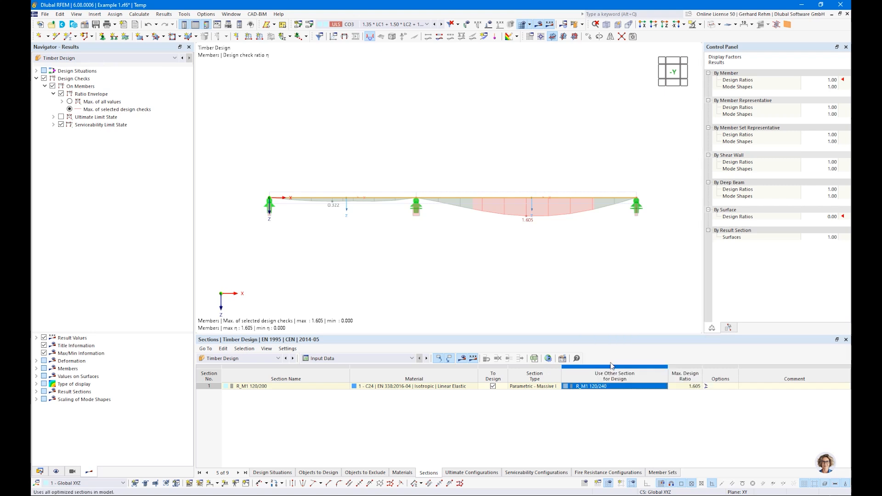
Recalculate the timber design and display the maximum of all values as the ratio envelope.
click(469, 359)
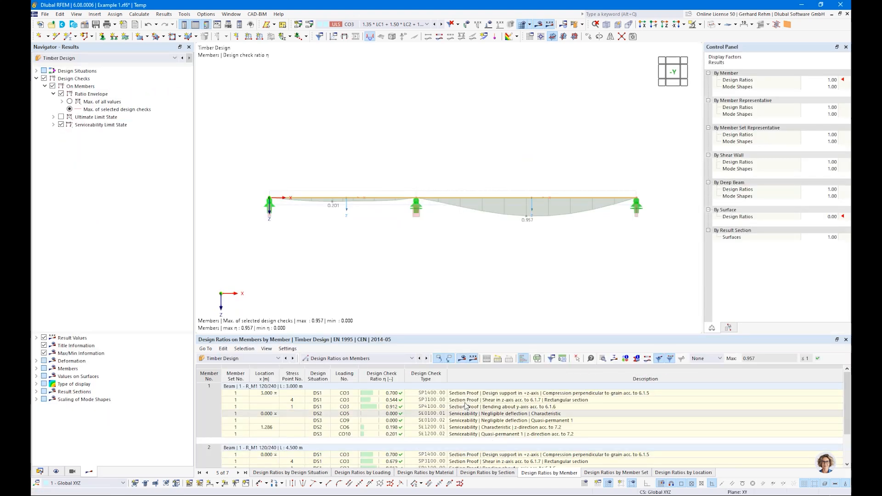
click(70, 101)
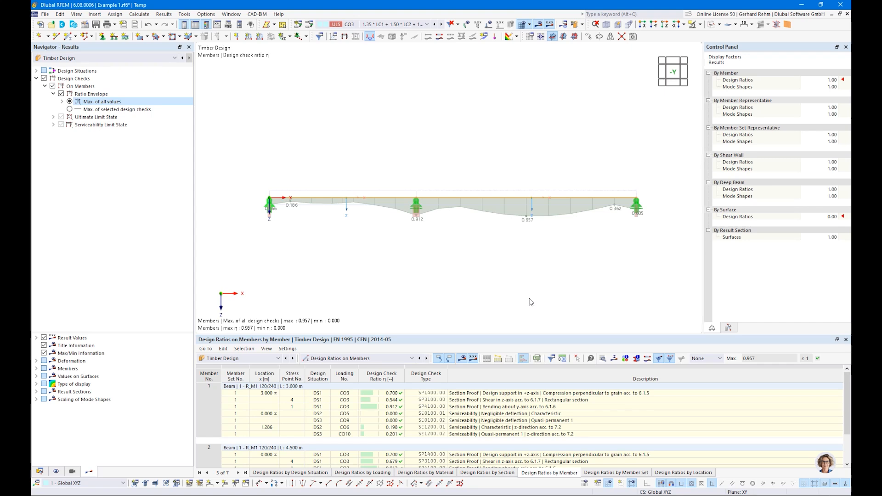
key(alt+Tab)
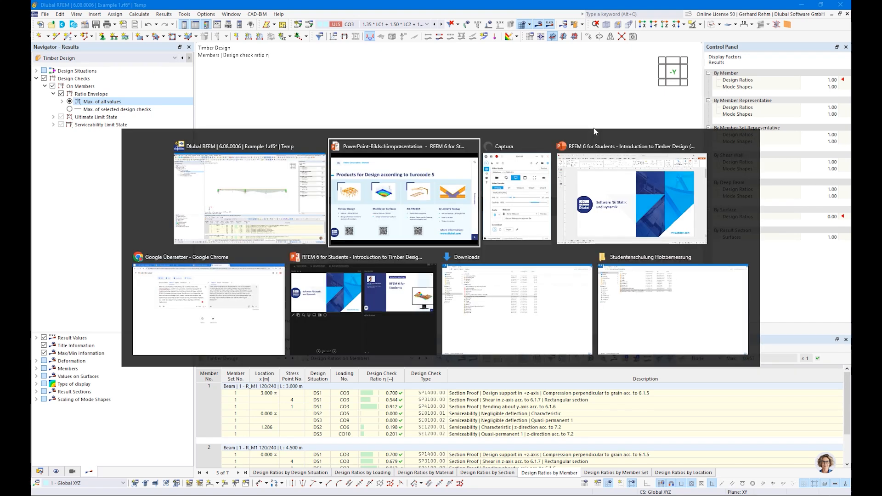
scroll(432, 178, down, 1)
scroll(424, 177, up, 2)
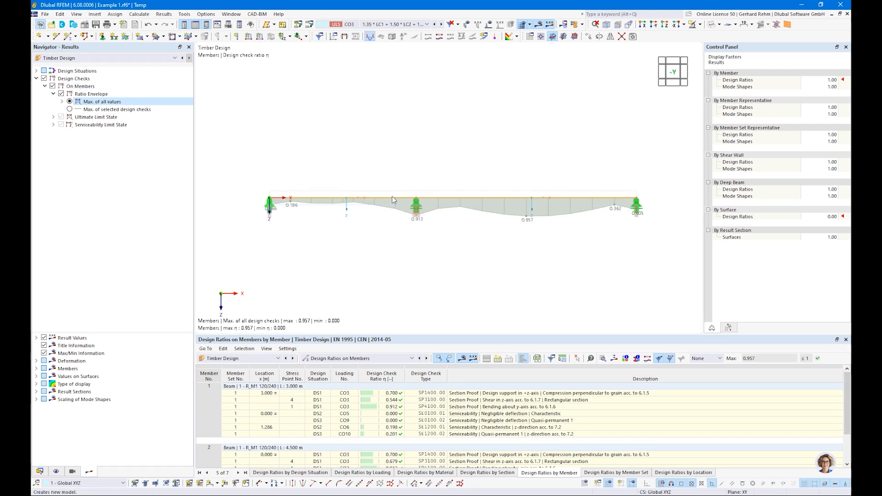
Start new model Example 2 with the Timber Design add-on active, and with load wizards, member representatives and member set representatives deactivated.
key(ctrl+n)
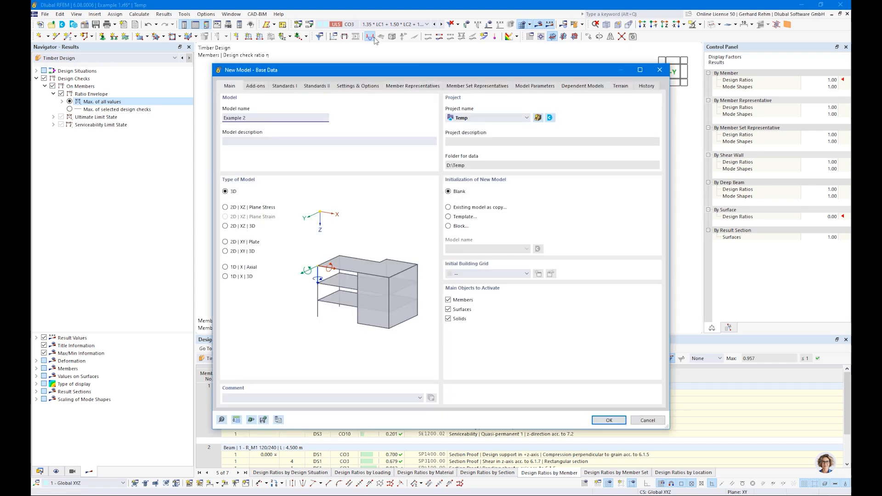
click(250, 86)
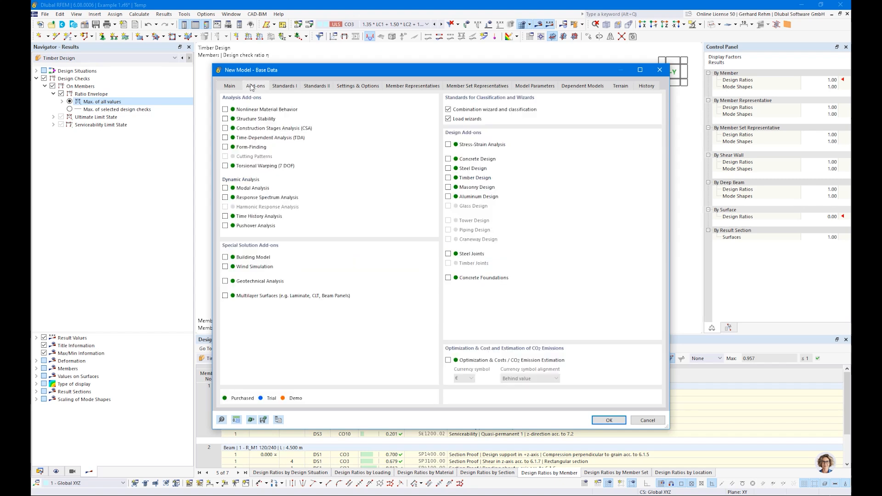
click(448, 119)
click(448, 178)
click(290, 87)
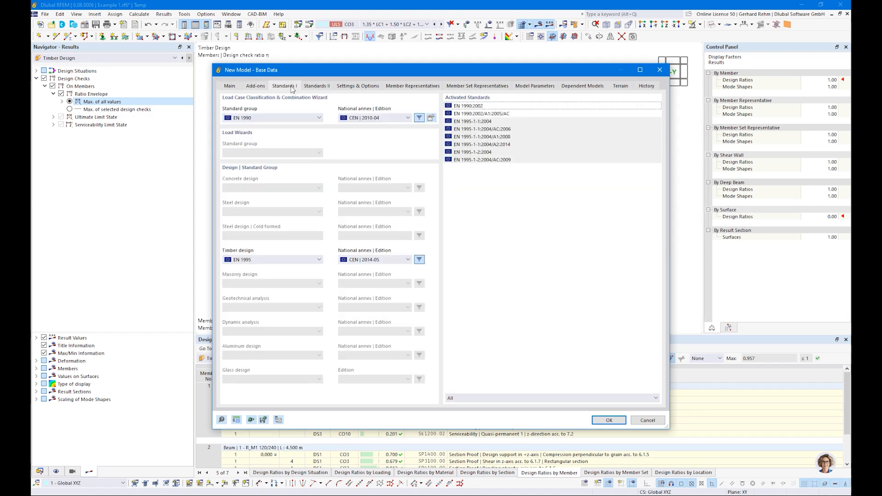
click(360, 87)
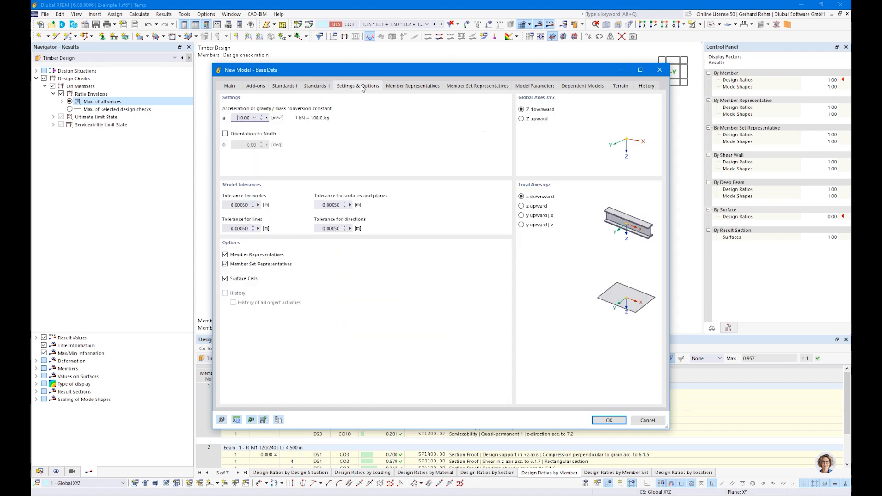
click(225, 264)
Set the load case classification and combination standard to EN 1990 | Timber and confirm the base data.
click(609, 421)
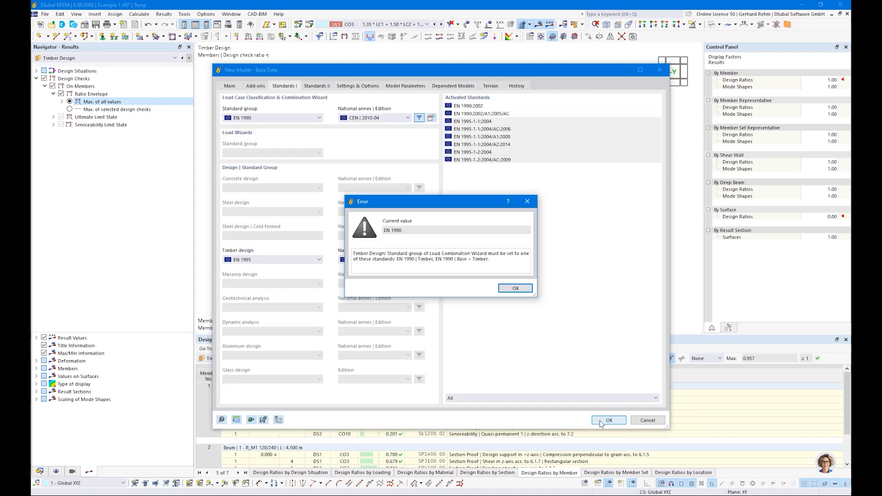
click(511, 286)
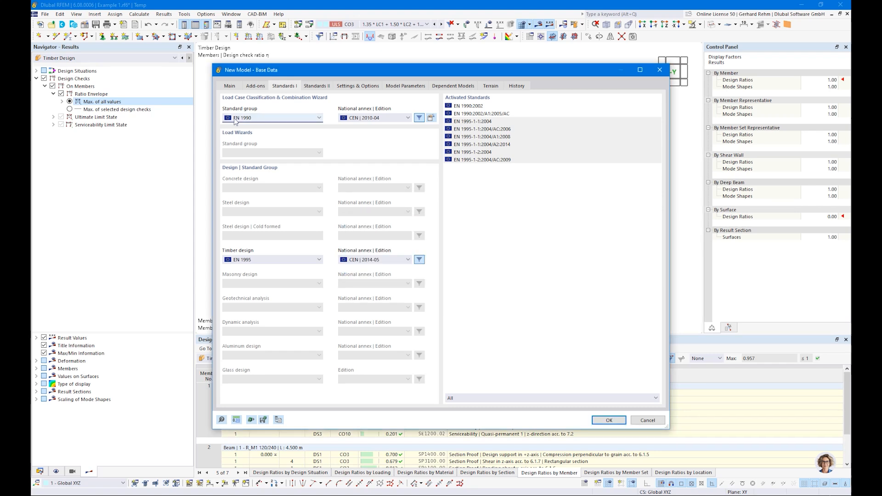
click(235, 120)
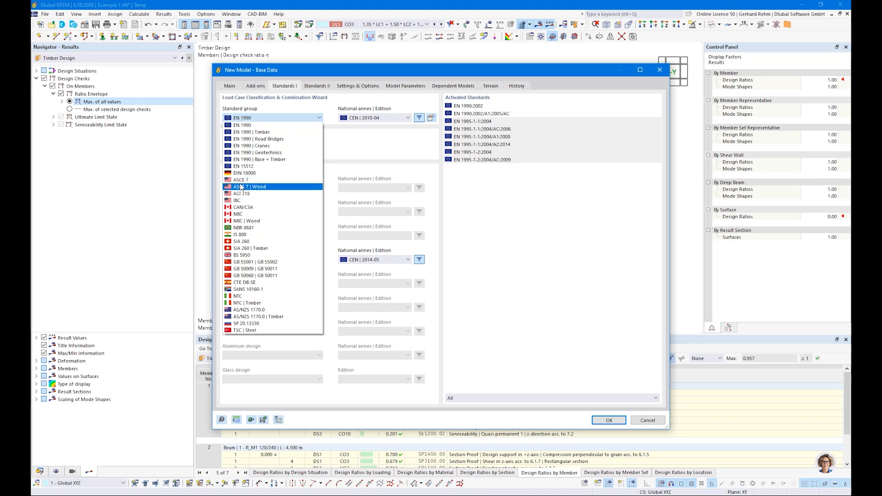
click(249, 133)
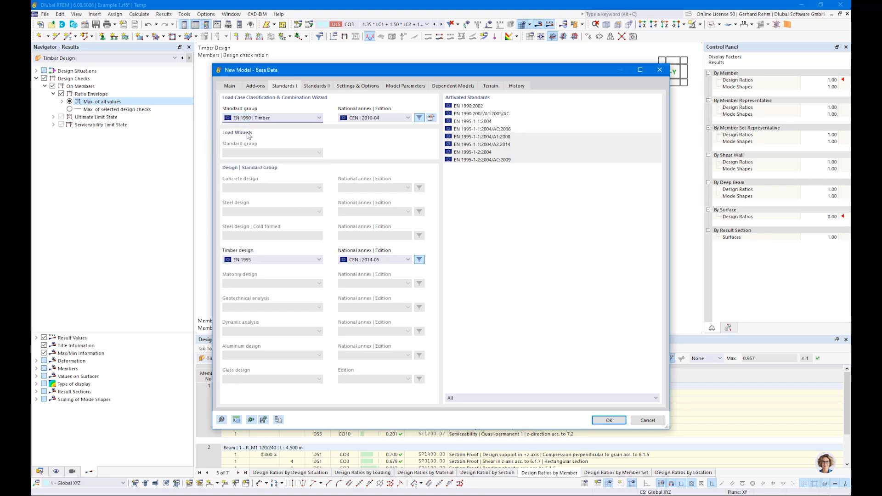
click(609, 421)
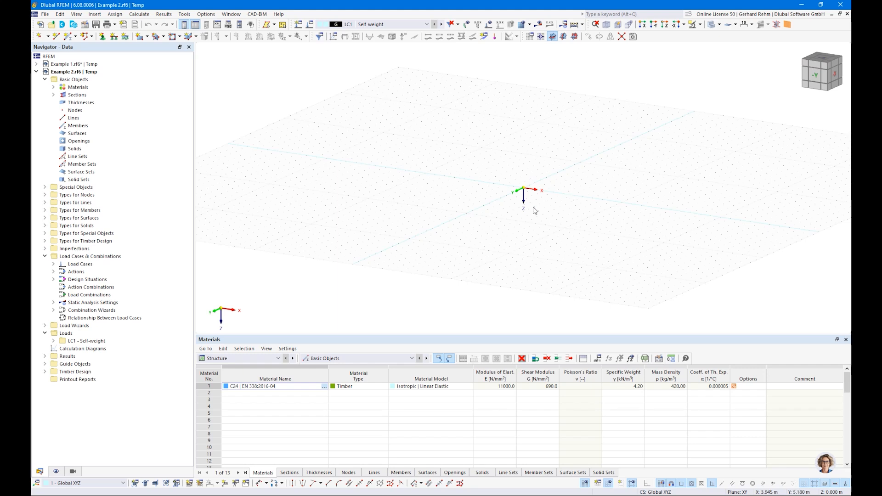
In the XZ work plane, model a vertical column from the origin as two stacked 4 m members with section R_M1 120/240 in C24.
middle_drag(539, 198, 494, 238)
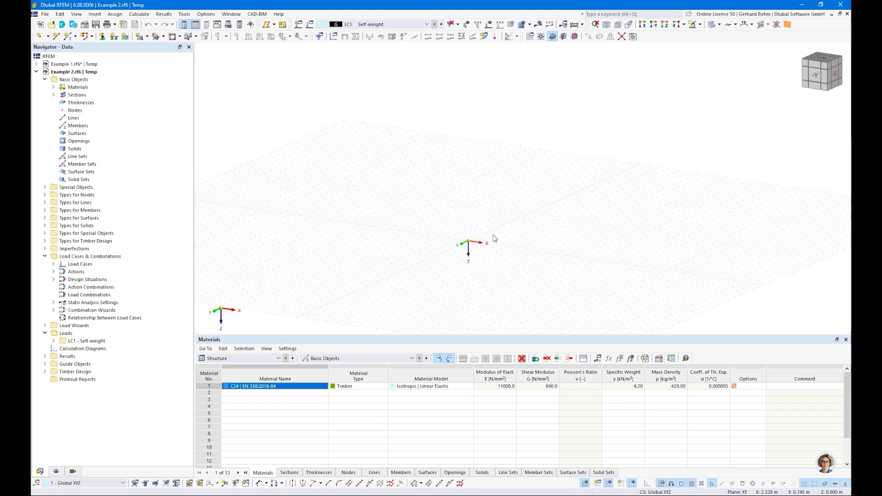
click(575, 37)
scroll(488, 208, up, 2)
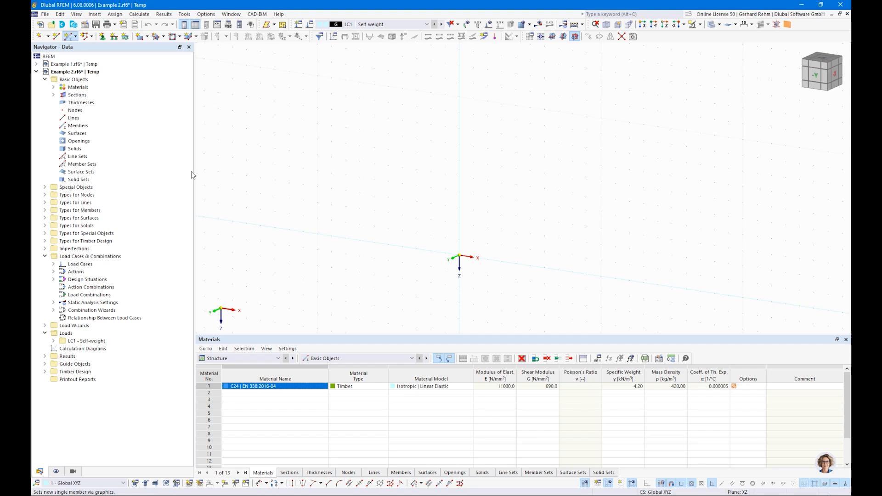
click(227, 113)
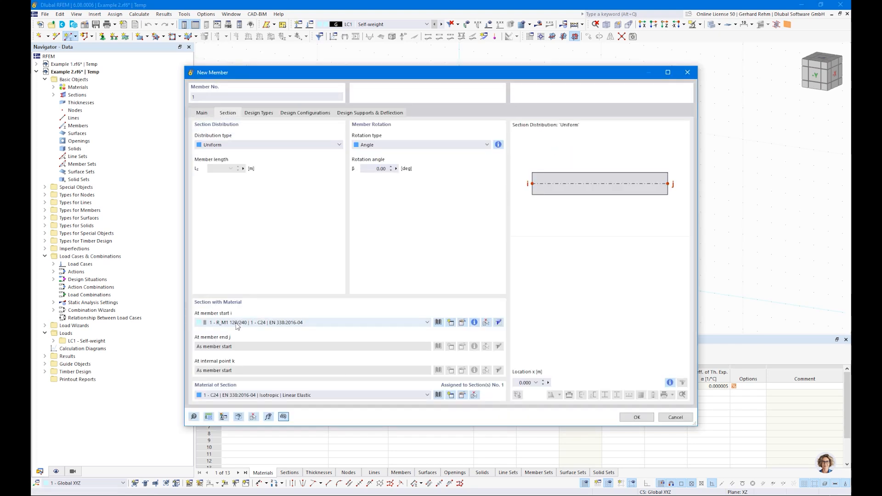
click(637, 417)
click(459, 255)
click(459, 192)
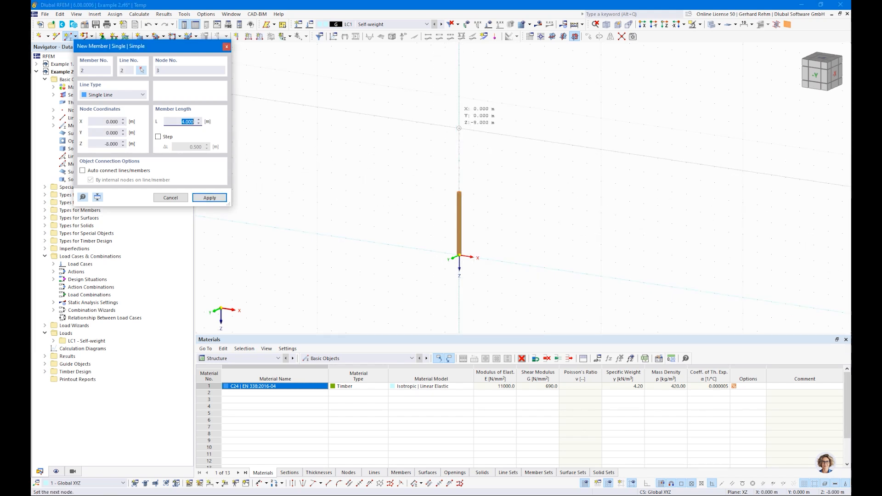
click(459, 129)
key(Escape)
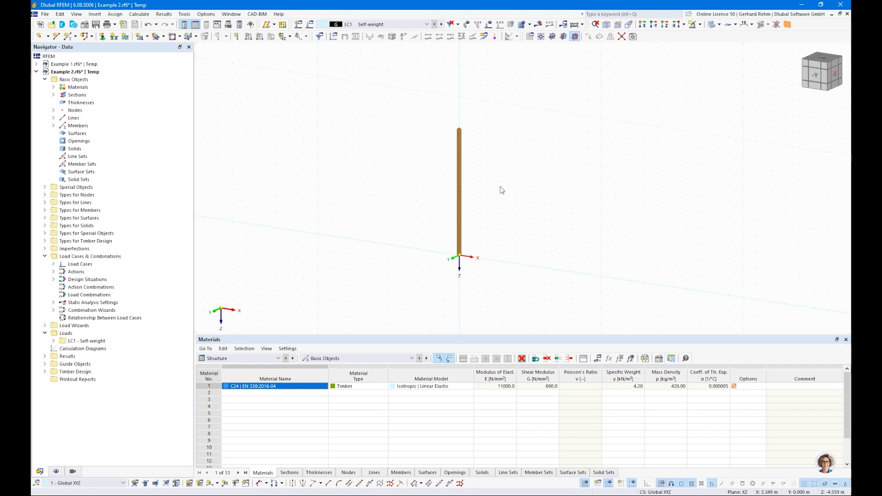
Display the local axis systems of the column members and inspect their orientation in an isometric view.
scroll(453, 139, up, 3)
right_click(474, 113)
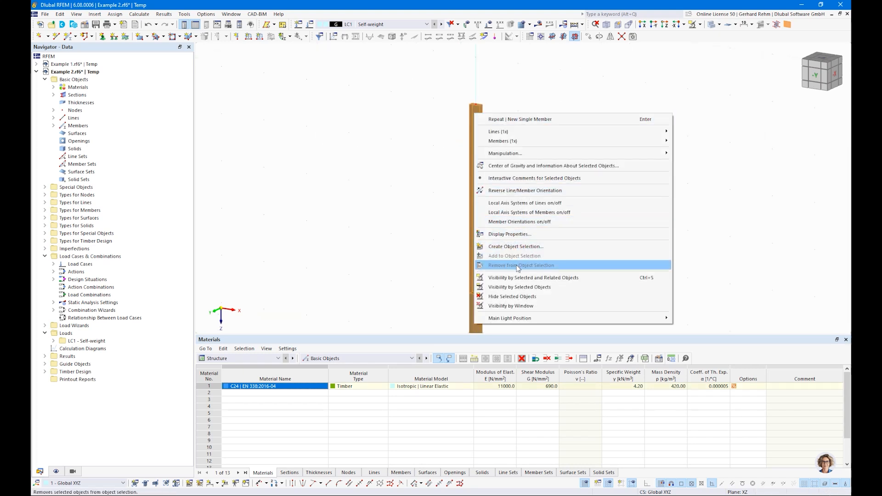
click(514, 212)
ctrl+middle_drag(544, 144, 514, 169)
scroll(505, 172, up, 1)
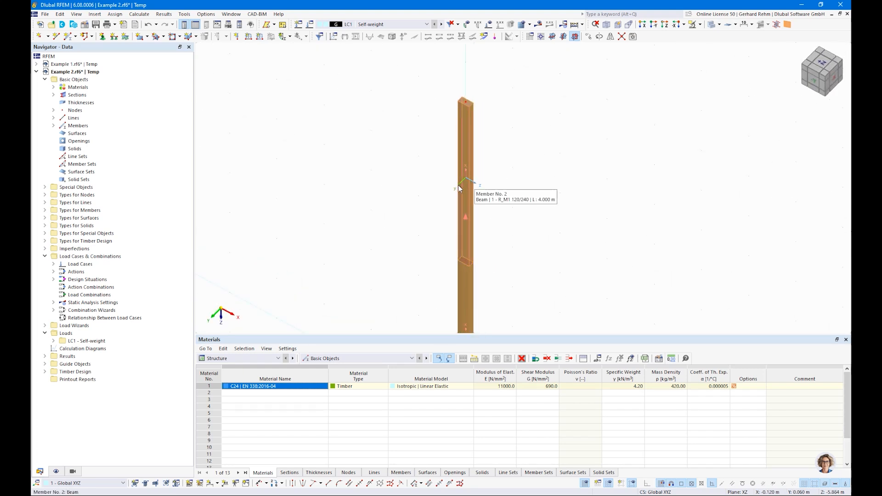
scroll(439, 187, down, 2)
middle_drag(388, 218, 389, 142)
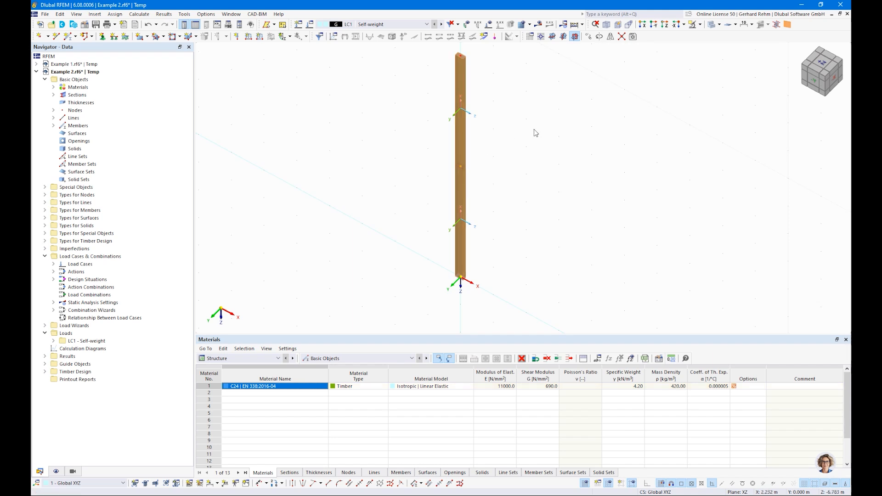
Assign the hinged nodal support to the column's base node.
scroll(526, 151, down, 2)
click(102, 36)
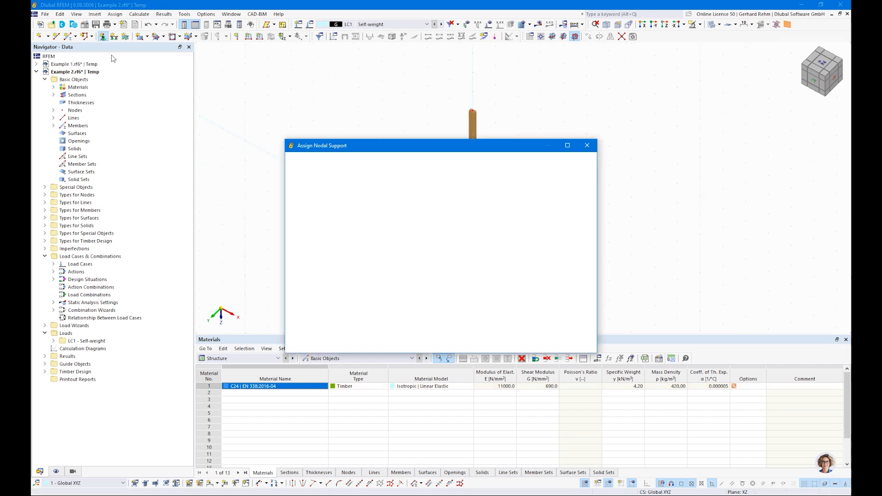
click(508, 347)
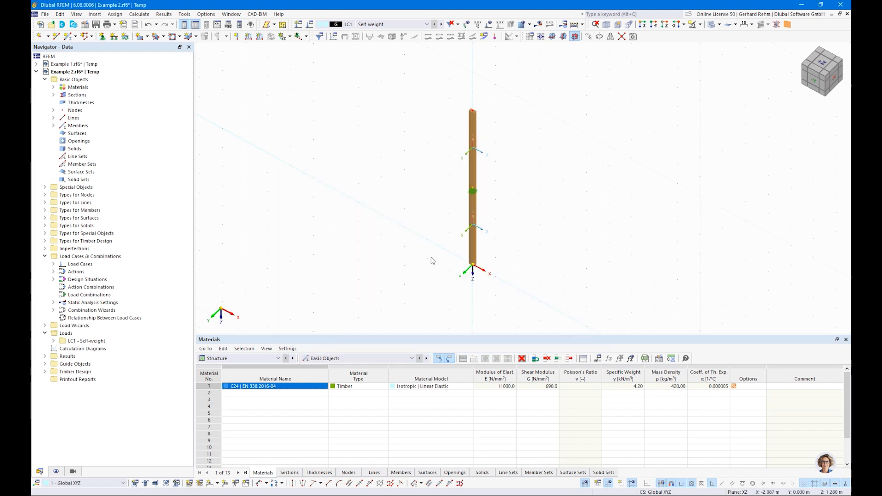
right_click(429, 221)
click(463, 194)
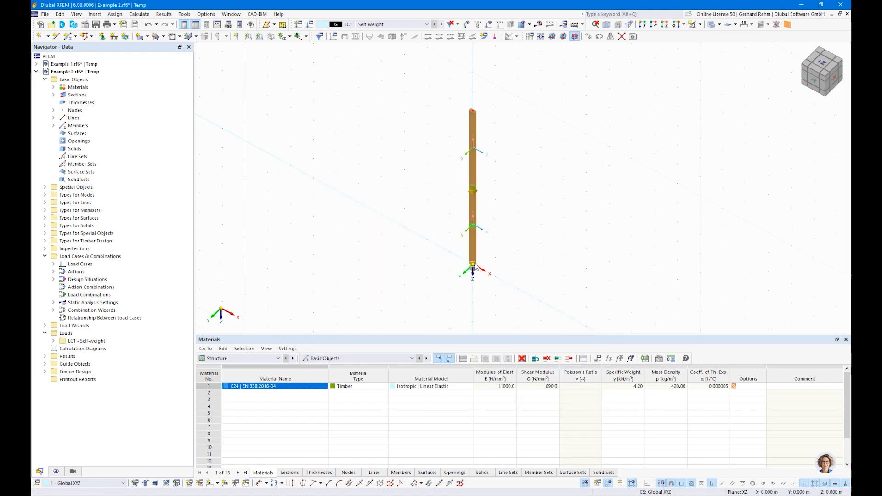
Create a nodal support restraining only translations in X and Y, with Z translation and all rotations free, and assign it to the column's top node.
click(102, 37)
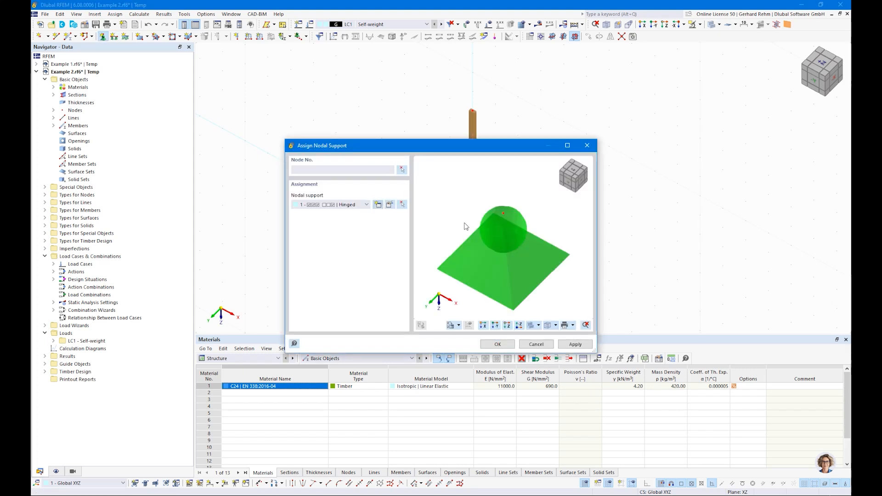
click(377, 205)
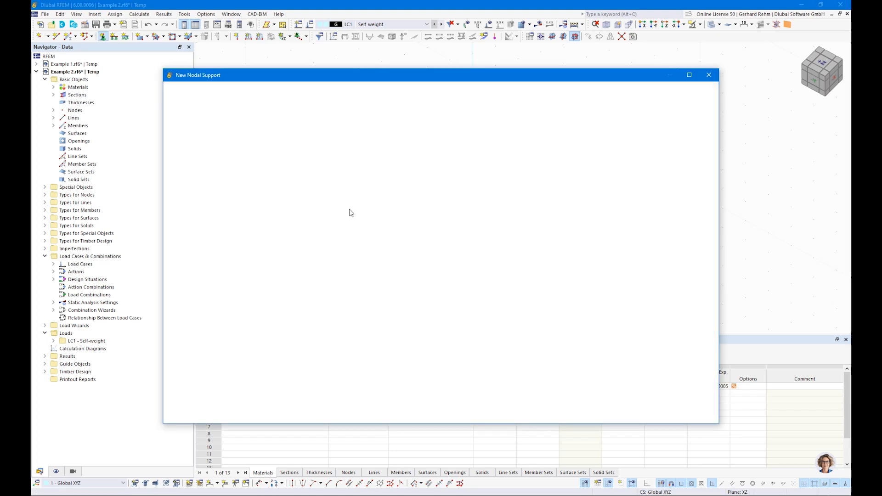
click(271, 194)
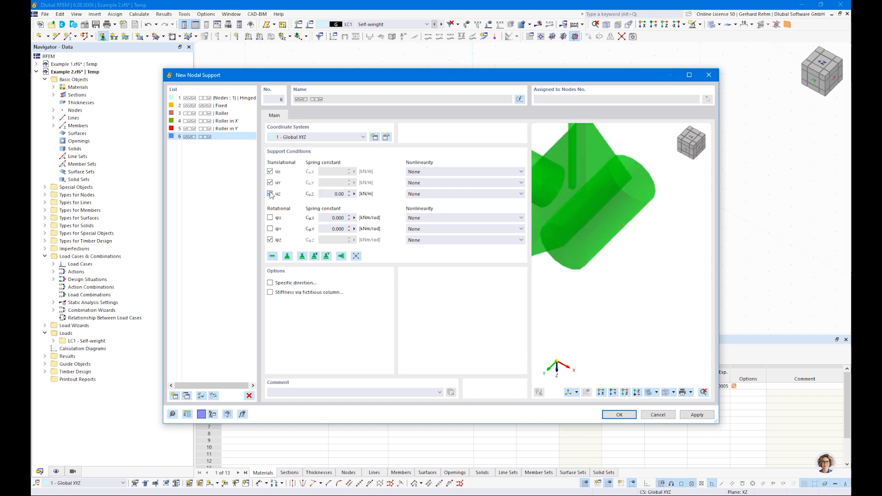
click(270, 240)
scroll(635, 254, down, 3)
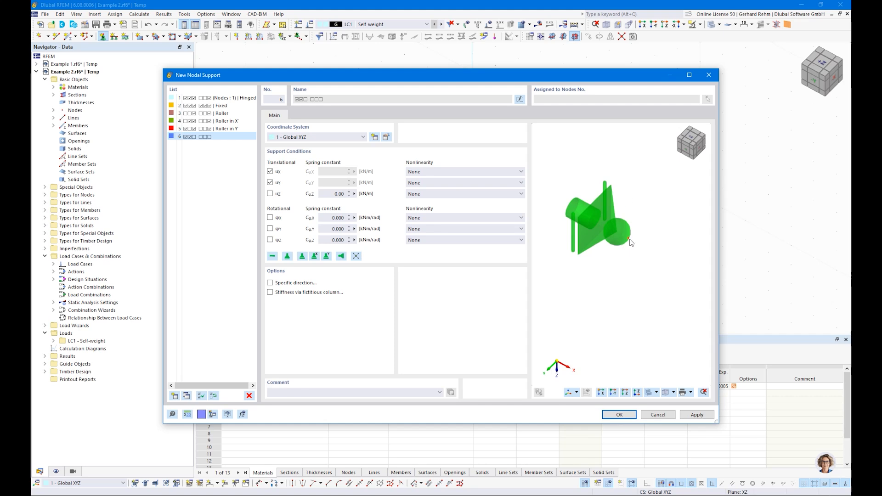
click(619, 414)
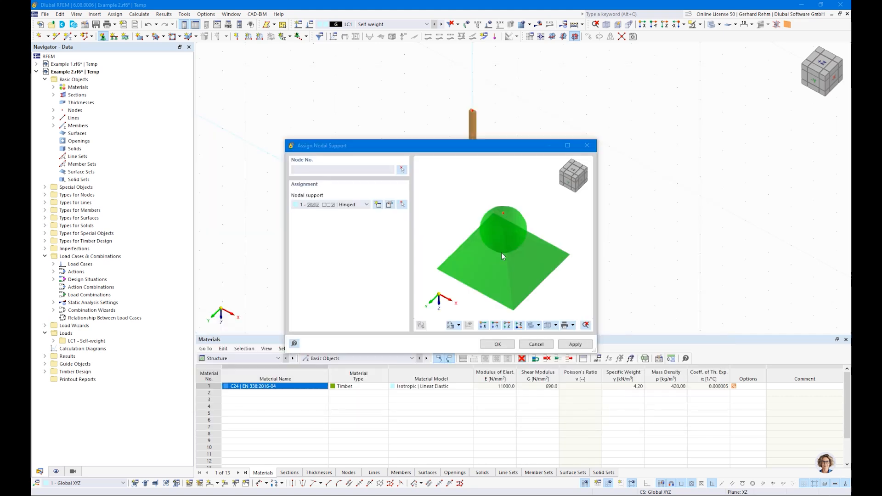
click(495, 344)
click(471, 109)
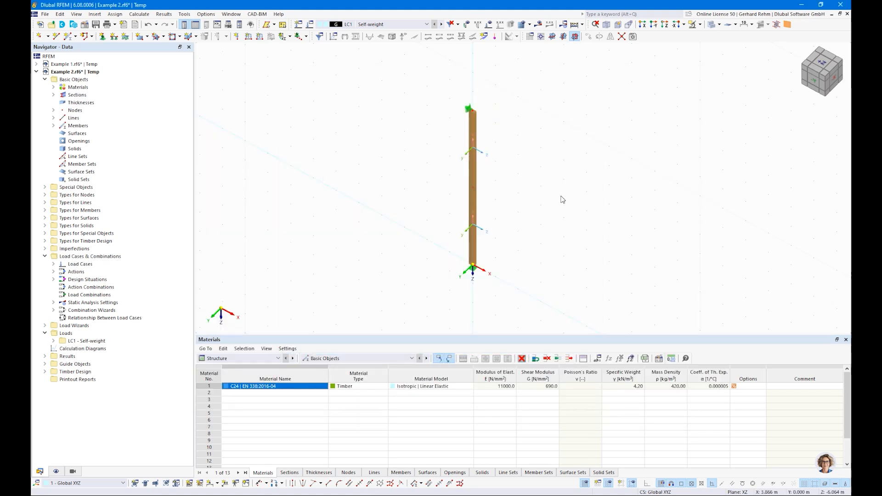
Apply a 35 kN nodal force in the Z direction to the column's top node in load case LC1 Self-weight.
mouse_move(303, 137)
middle_down()
mouse_move(304, 165)
mouse_move(302, 145)
middle_up()
scroll(302, 145, up, 2)
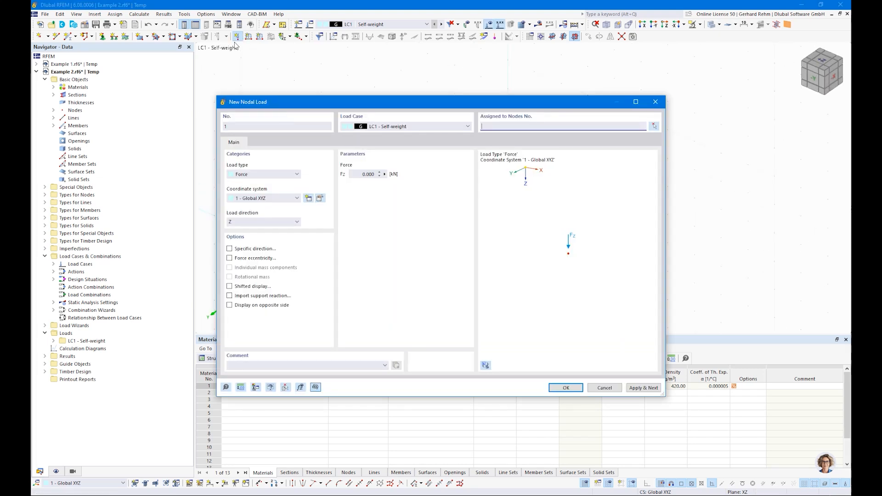
key(ctrl)
click(368, 174)
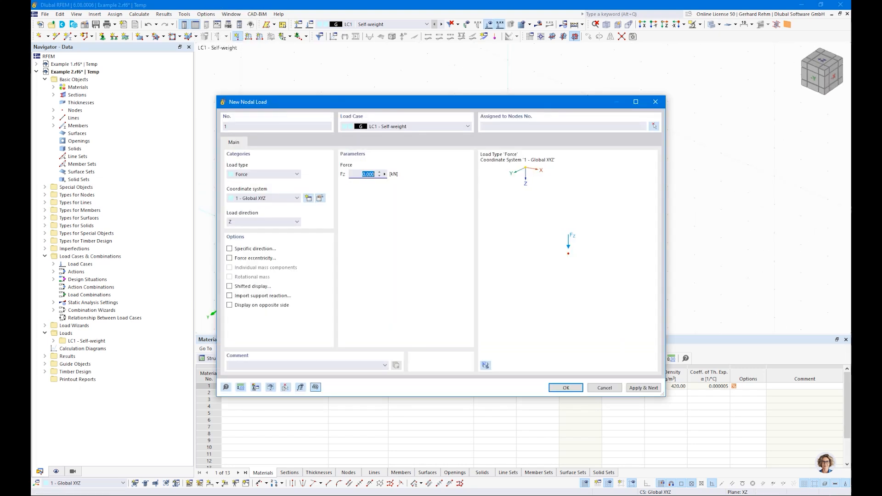
text(35)
click(573, 385)
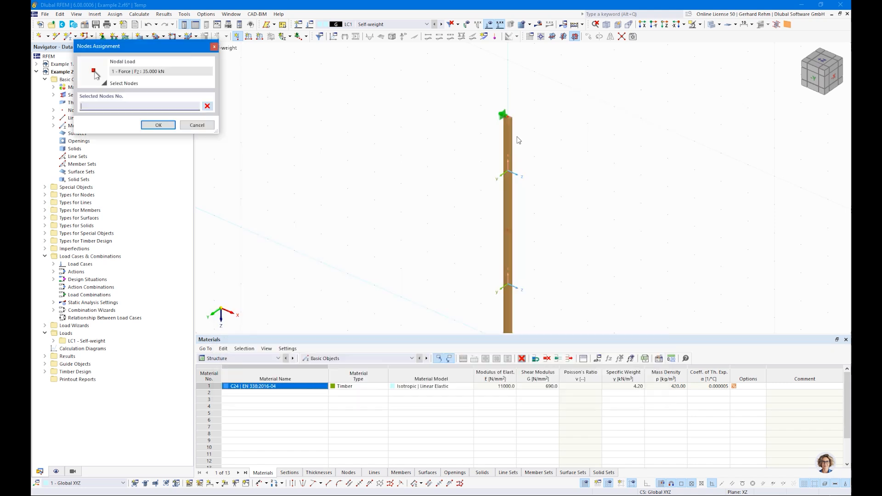
click(148, 125)
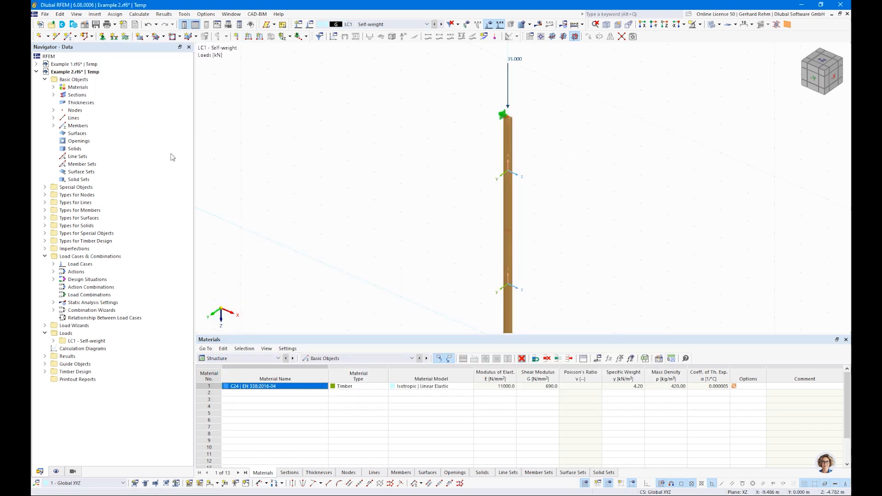
Create load case LC2 named Snow with action category Snow/Ice loads - H <= 1000 m, and show the generated load combinations.
right_click(70, 265)
click(113, 278)
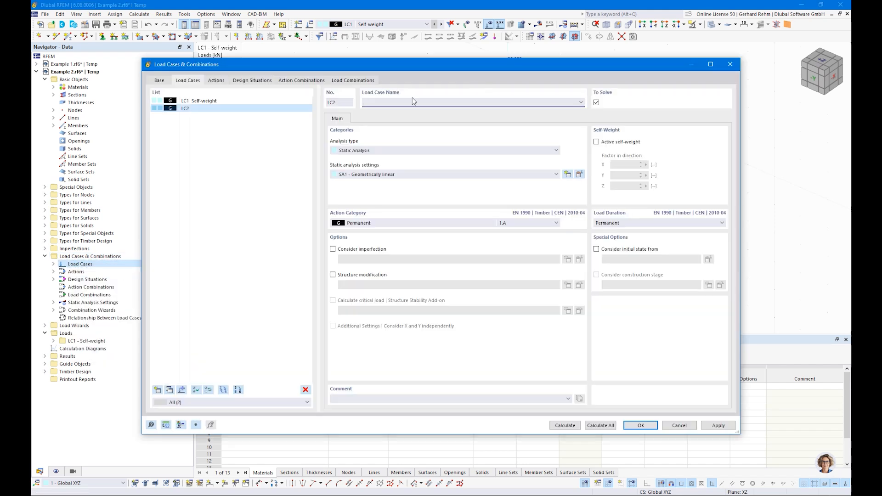
text(Snow)
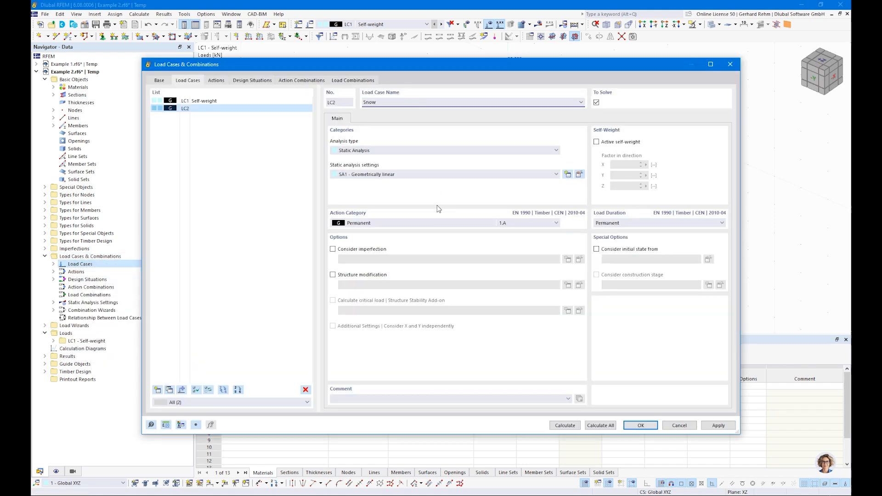
click(441, 222)
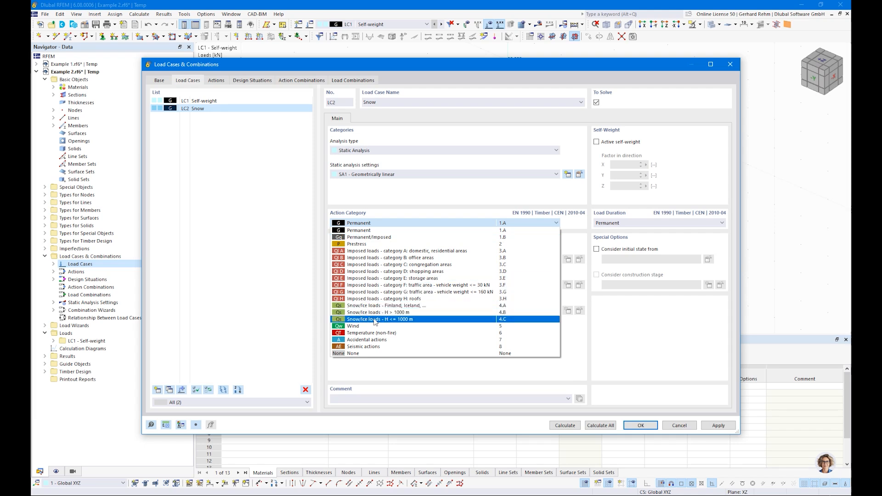
click(403, 319)
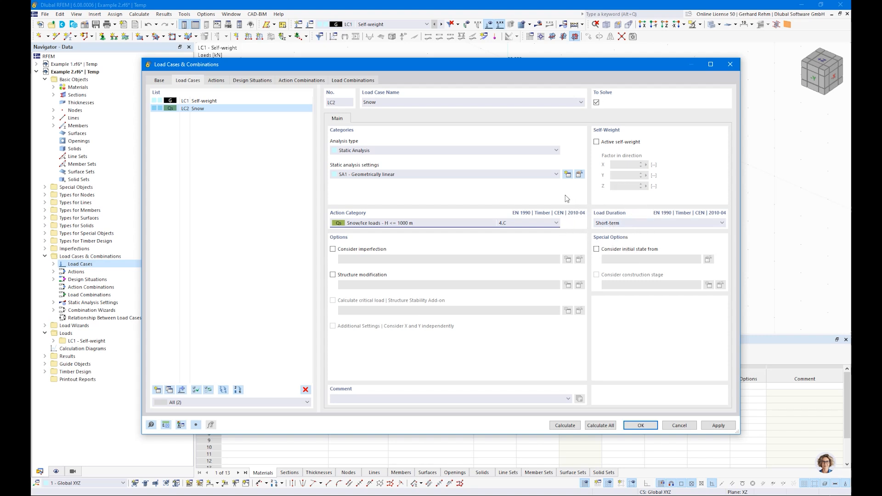
click(353, 80)
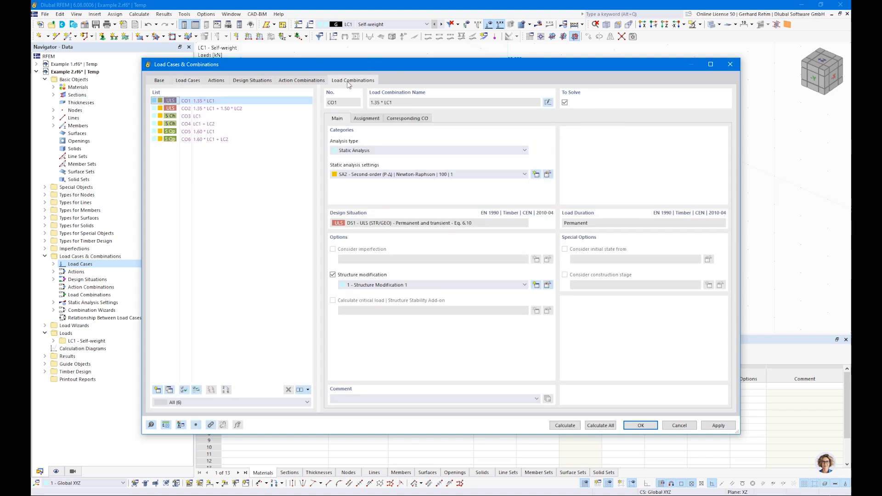
Delete the SLS Characteristic and SLS Quasi-permanent design situations, and show the settings of load combination CO2.
click(253, 81)
click(207, 108)
shift+click(207, 116)
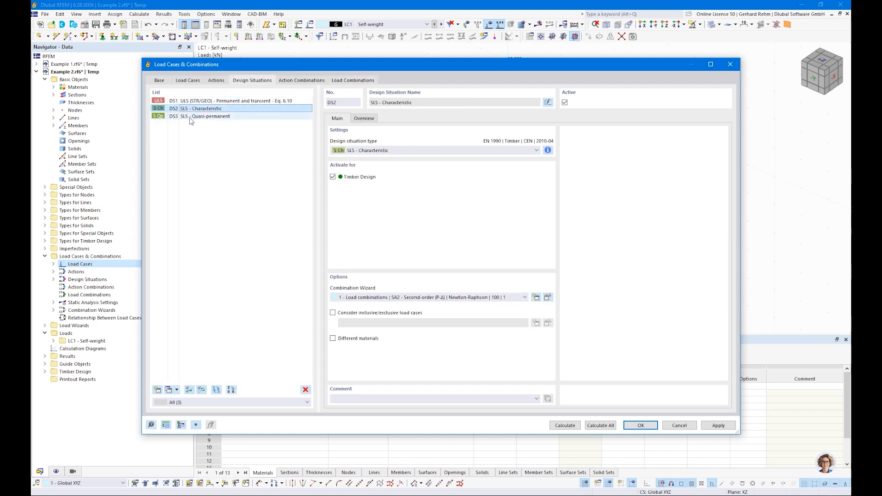
key(Delete)
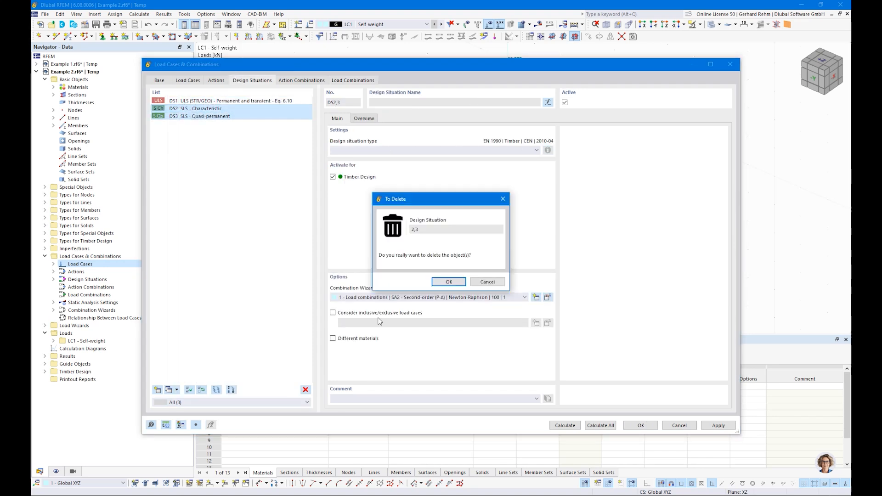
click(448, 283)
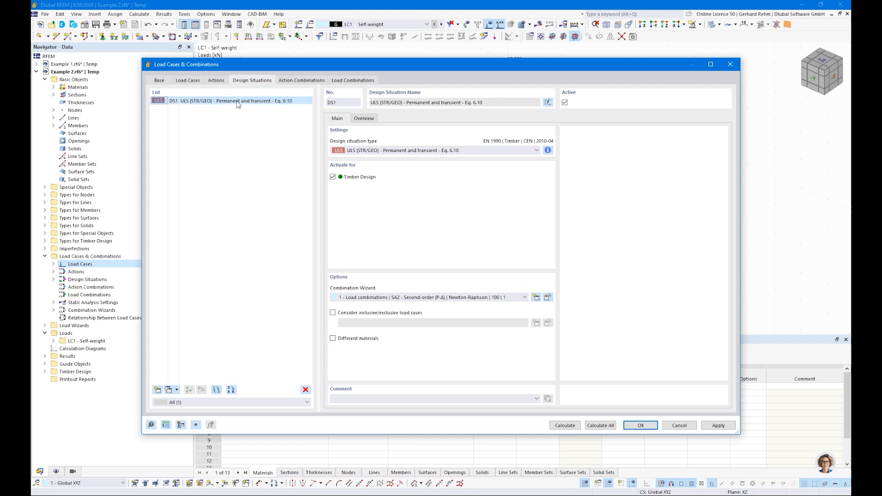
click(350, 81)
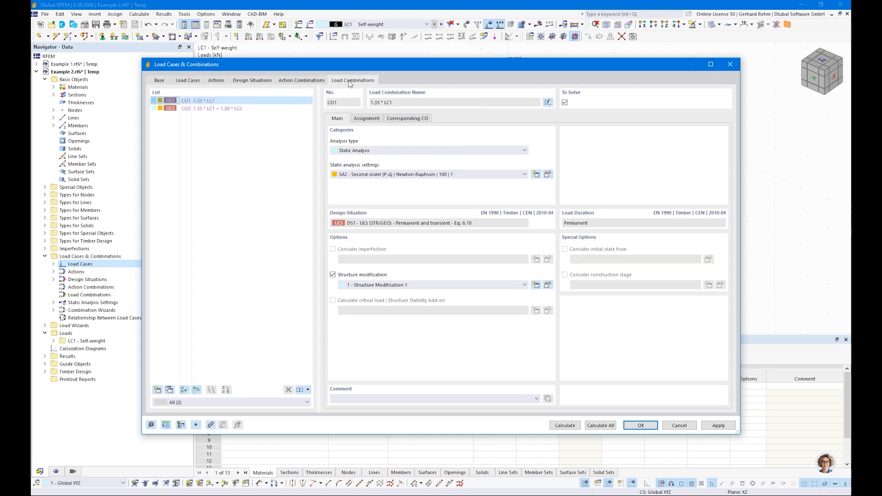
click(204, 109)
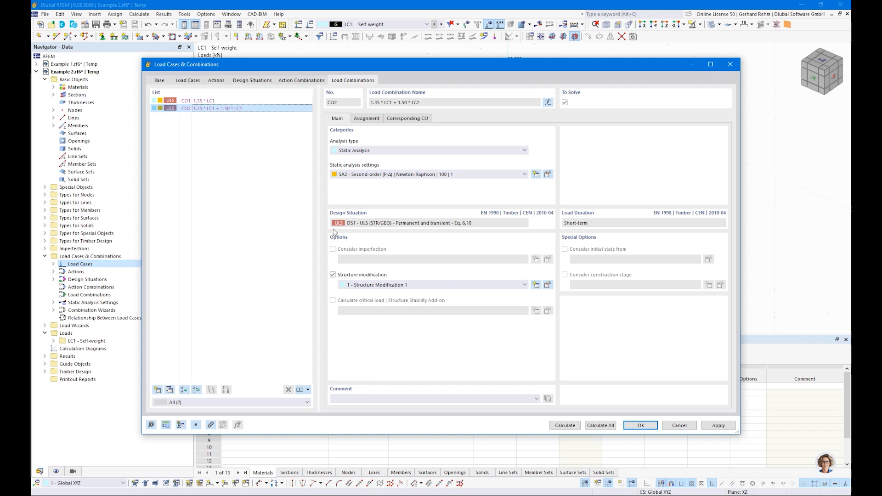
Assign design situation DS1 the combination wizard using SA1 geometrically linear analysis, and regenerate the action and load combinations.
click(263, 81)
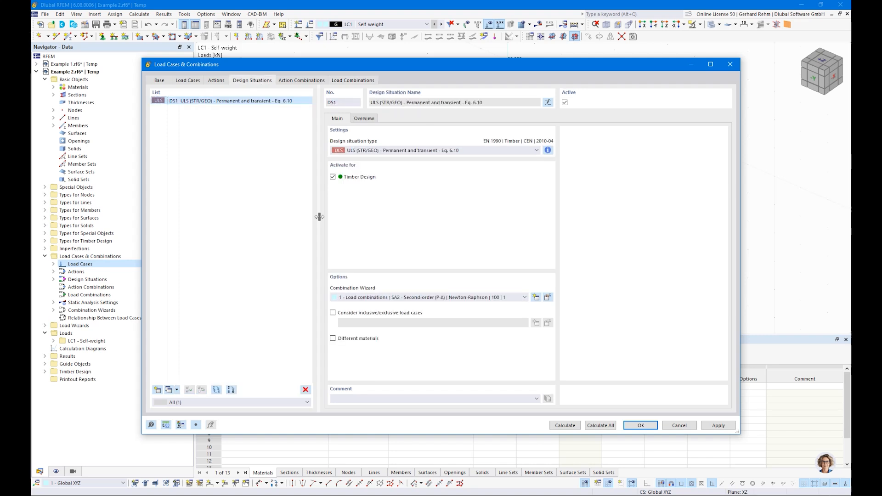
click(363, 298)
click(367, 314)
click(299, 80)
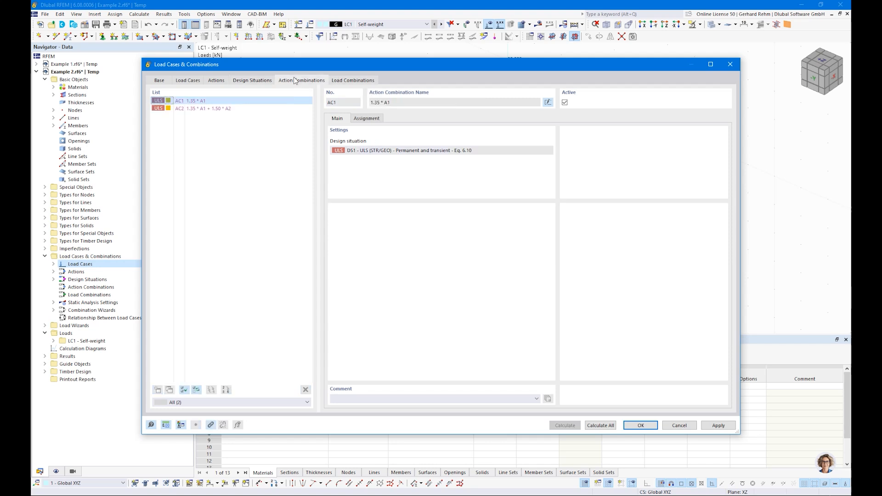
click(349, 81)
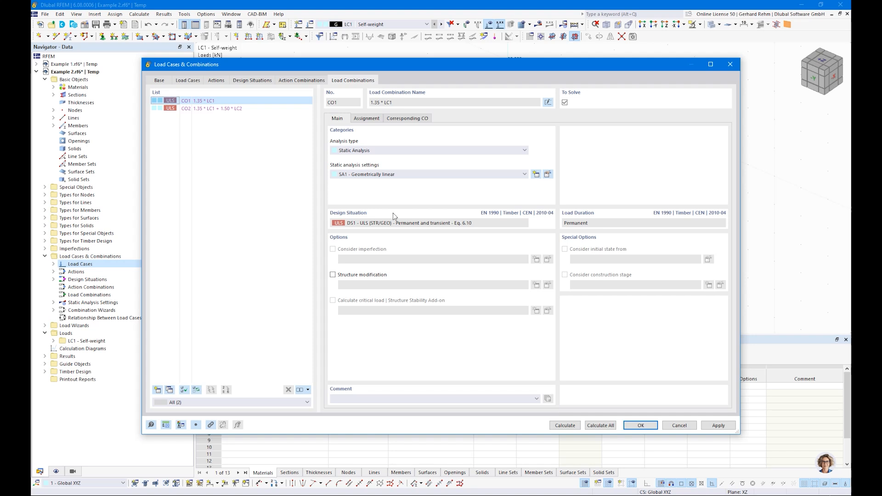
Accept the generated load combinations and make load case LC2 Snow active.
click(641, 425)
click(373, 24)
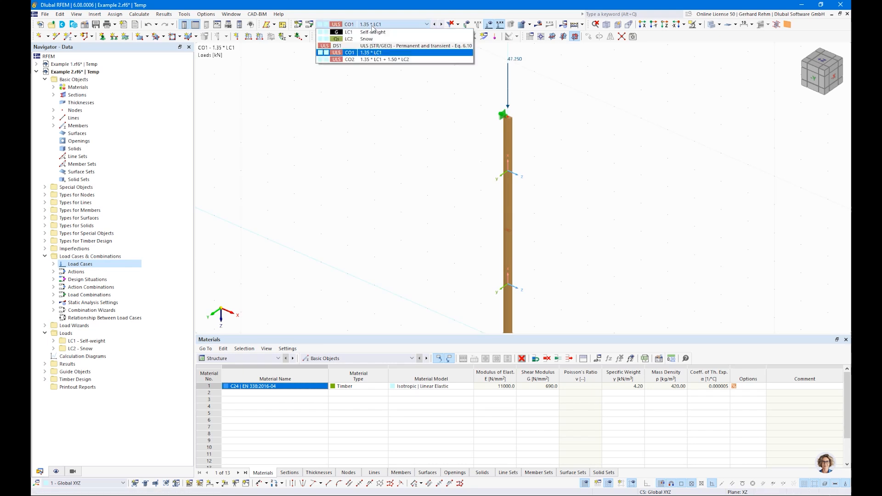
click(365, 40)
scroll(396, 136, down, 2)
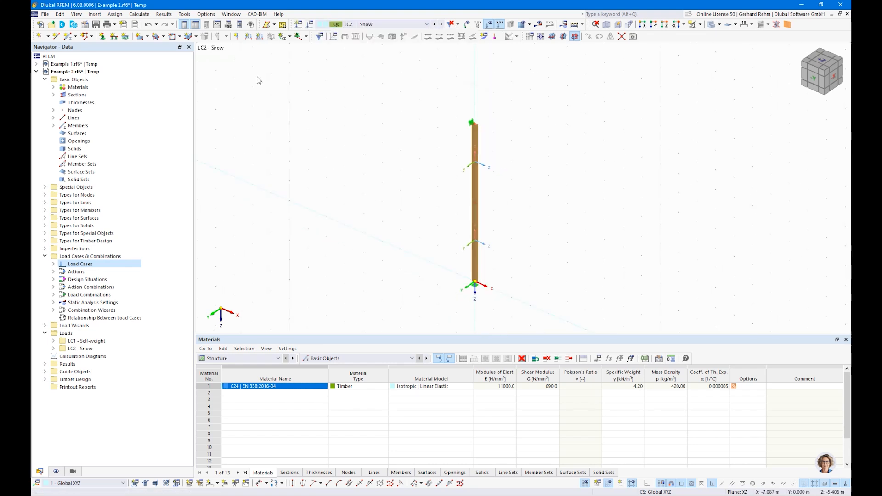
Apply a 20 kN nodal force in the Z direction to node 3 at the top of the column.
click(236, 36)
double_click(367, 174)
text(20)
click(563, 389)
drag(438, 96, 566, 163)
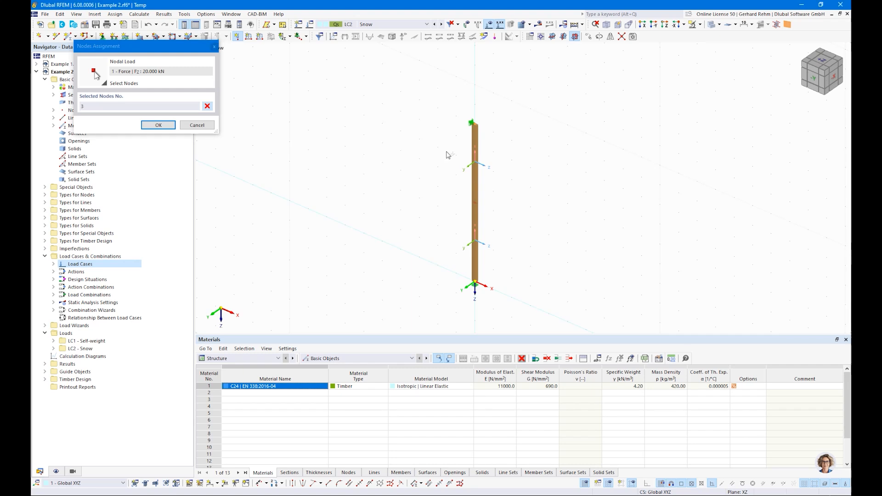
click(162, 127)
right_click(296, 128)
click(268, 117)
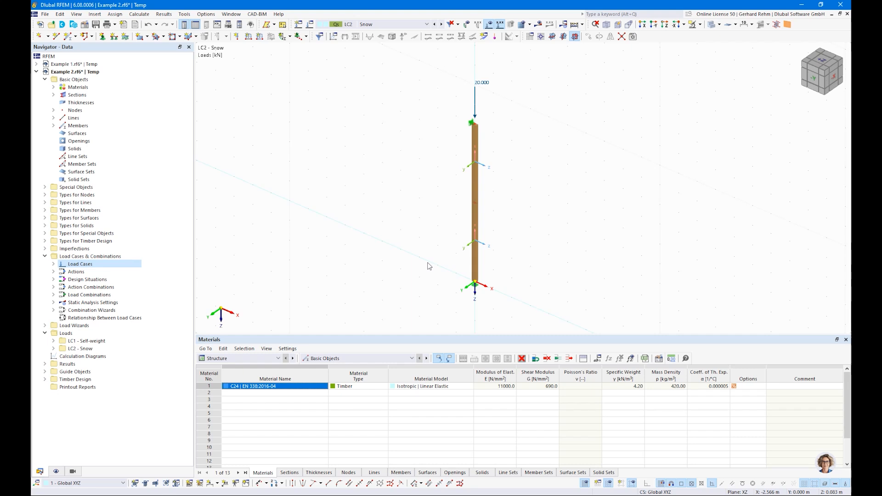
Show the results of design situation DS1 and display the axial forces N on the members.
click(391, 26)
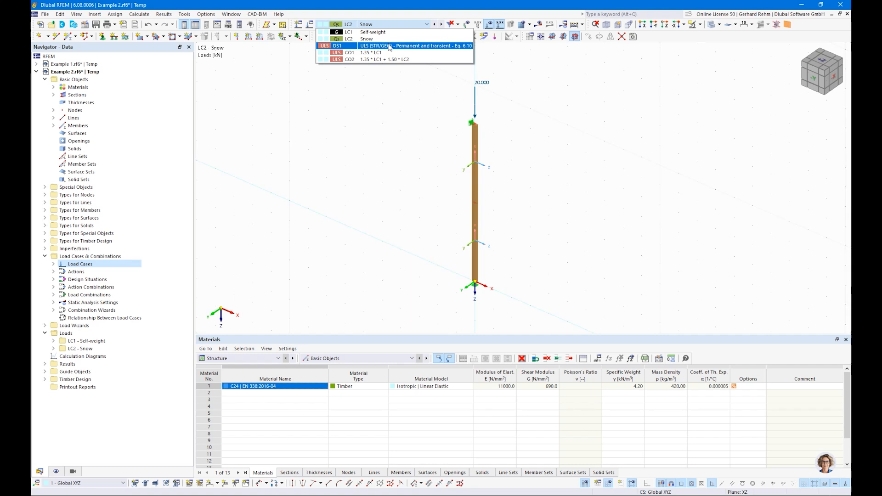
click(390, 46)
click(539, 24)
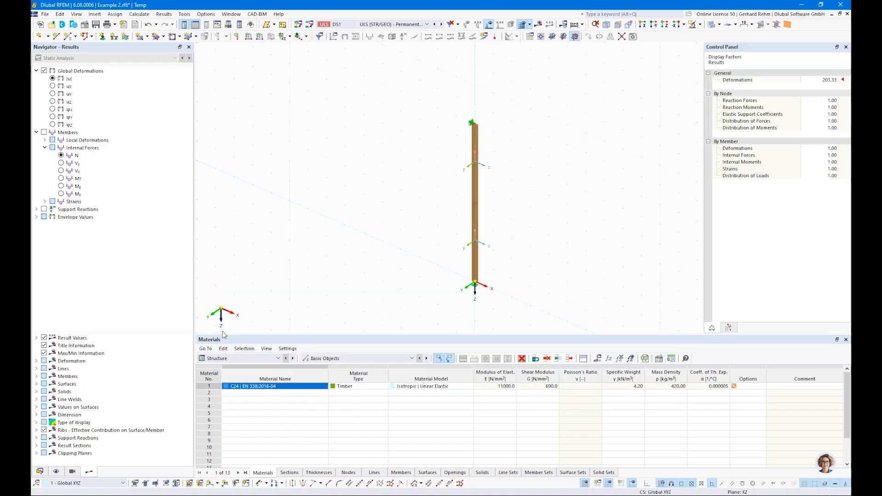
click(61, 156)
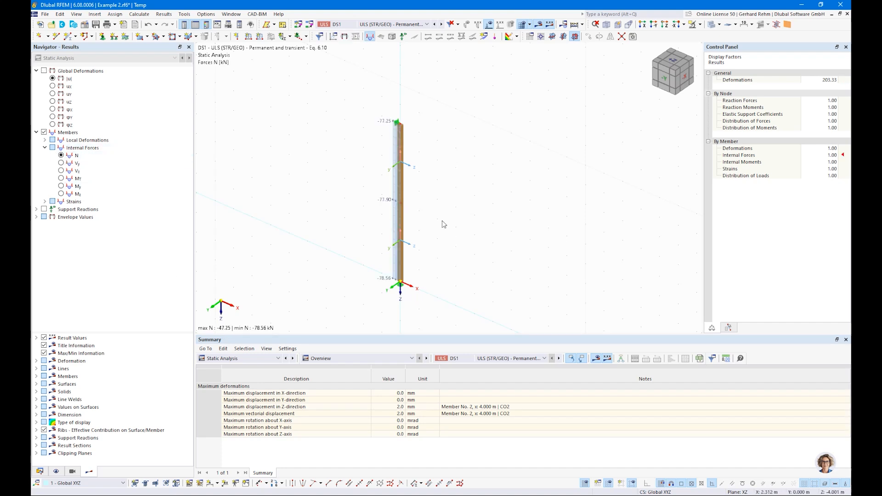
scroll(428, 229, up, 2)
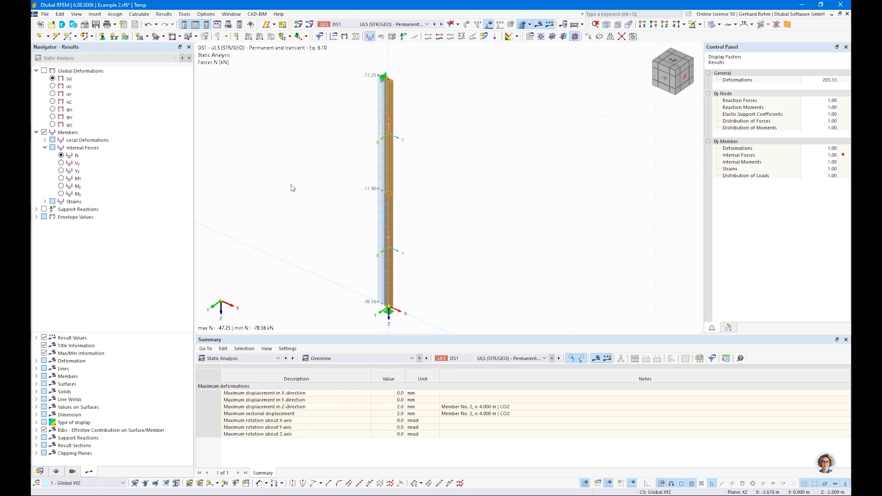
Switch the table to Timber Design and calculate its design results.
click(257, 358)
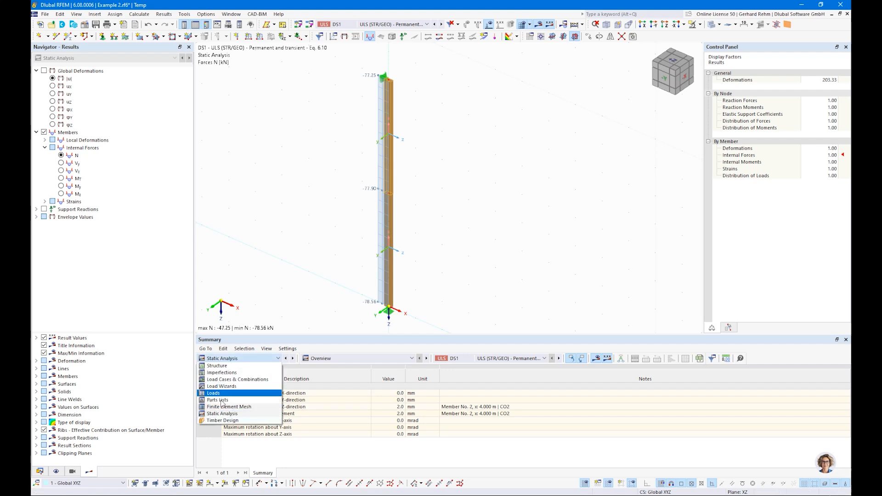
click(221, 421)
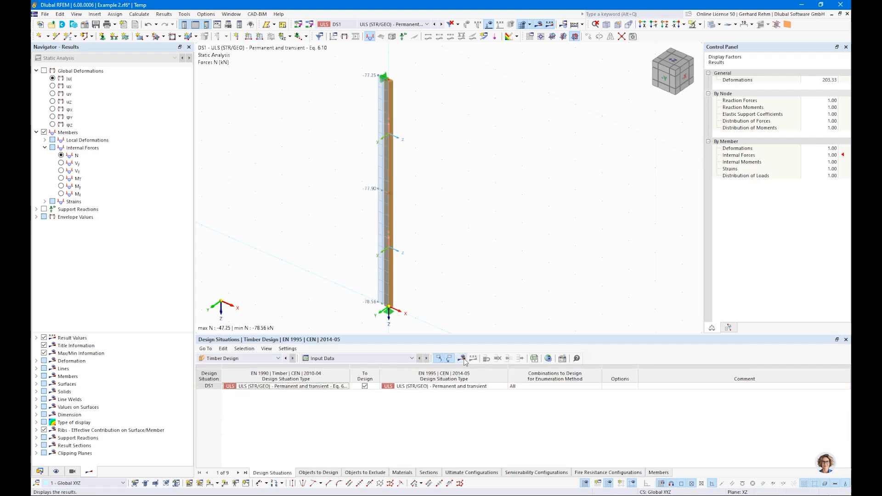
click(463, 359)
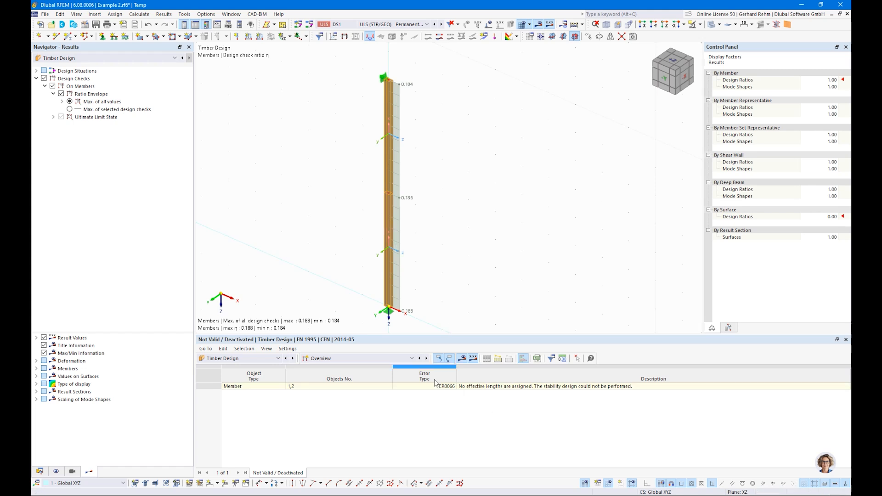
Review the design ratios on members, listed by design situation.
click(359, 358)
click(330, 381)
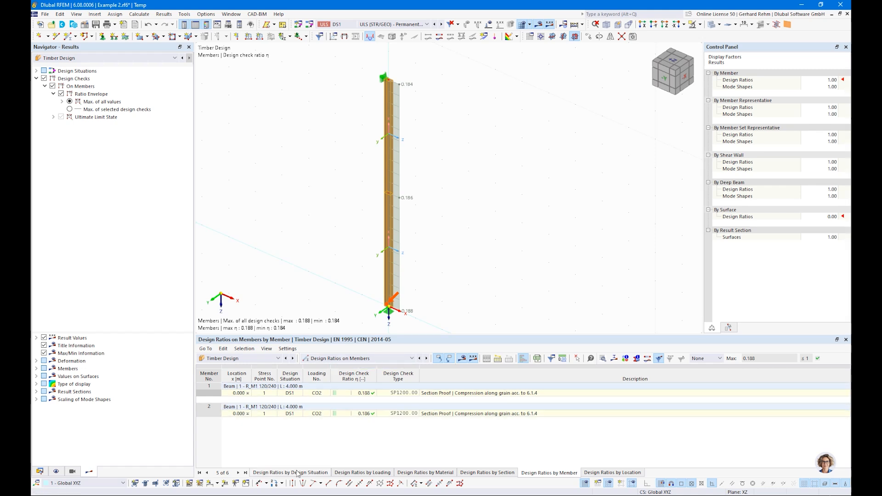
click(428, 394)
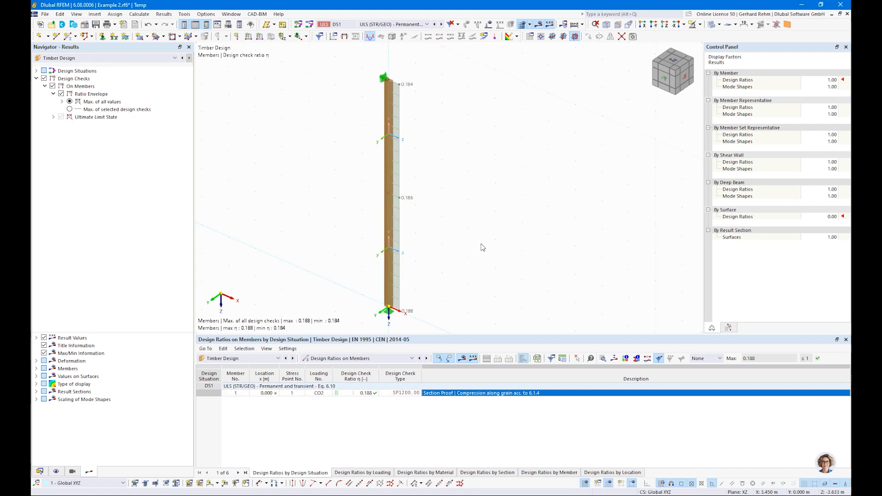
scroll(482, 246, down, 2)
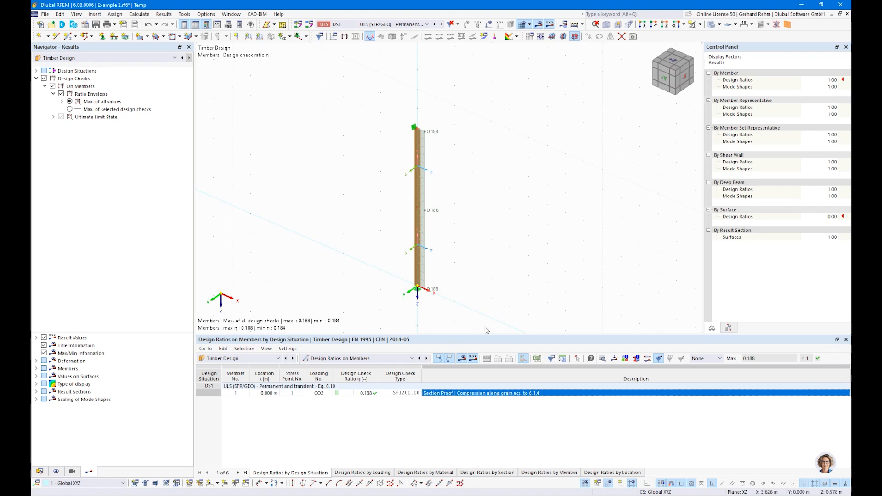
click(418, 138)
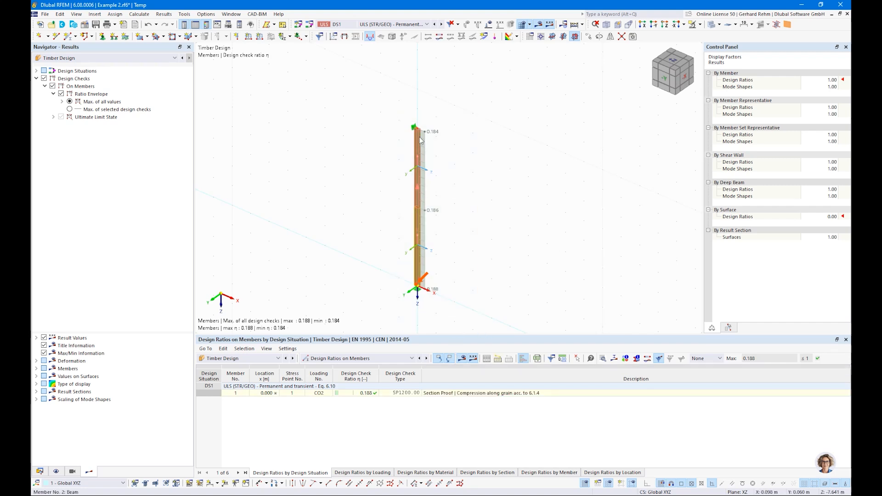
right_click(419, 136)
click(548, 118)
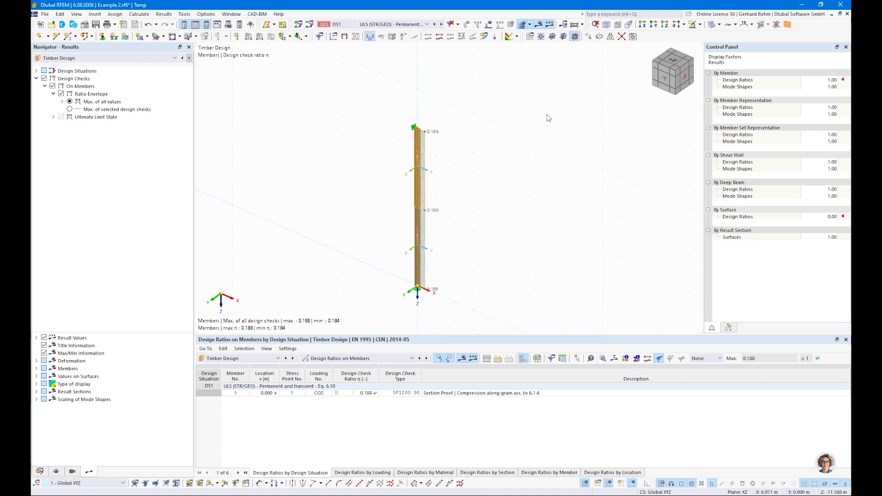
Create a continuous member set from both column members and enable its design properties.
drag(508, 318, 373, 112)
right_click(419, 158)
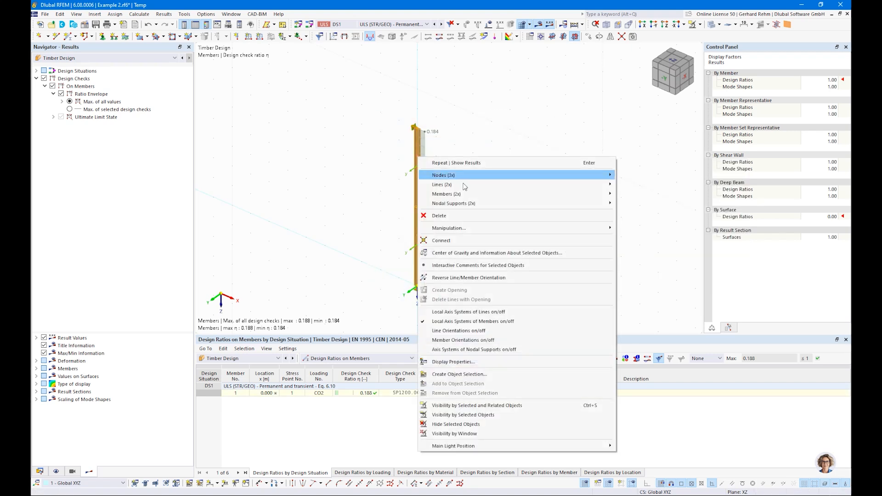
mouse_move(465, 198)
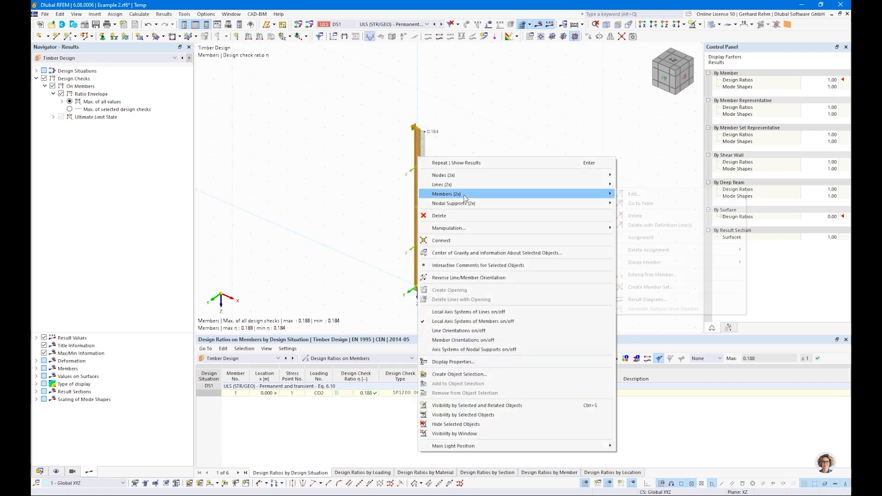
click(647, 288)
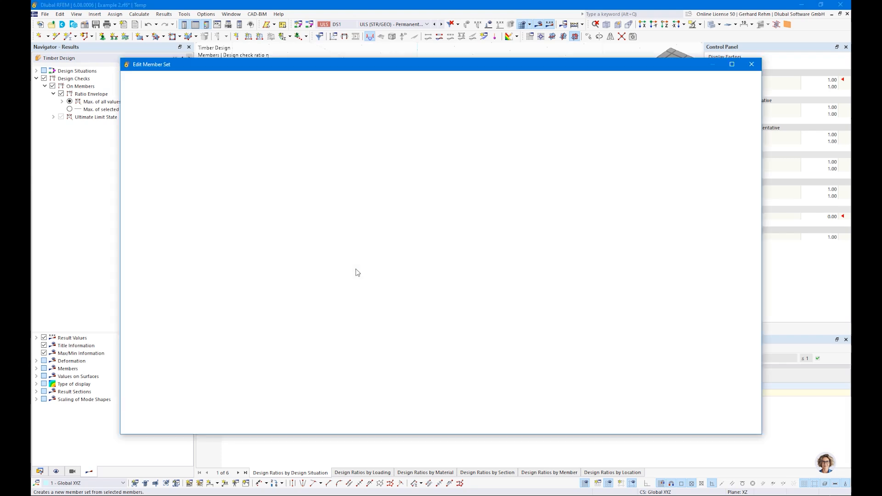
click(254, 203)
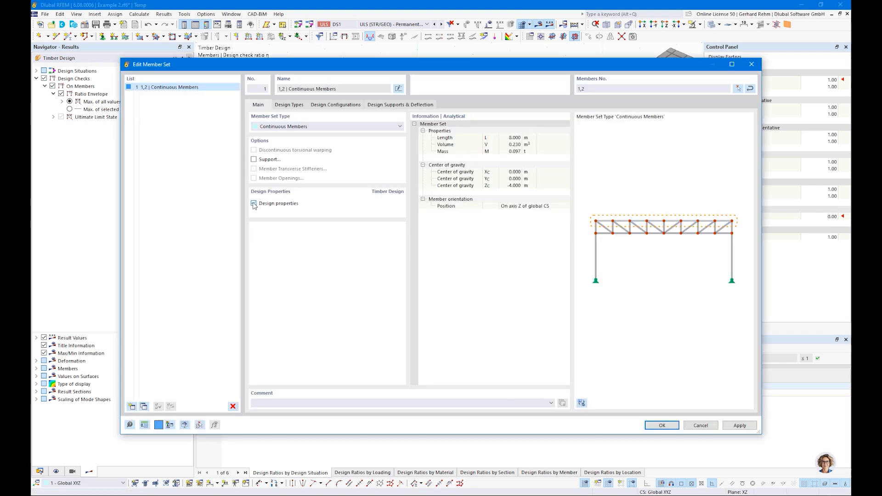
Create new timber effective lengths for the member set and exclude lateral-torsional buckling.
click(289, 105)
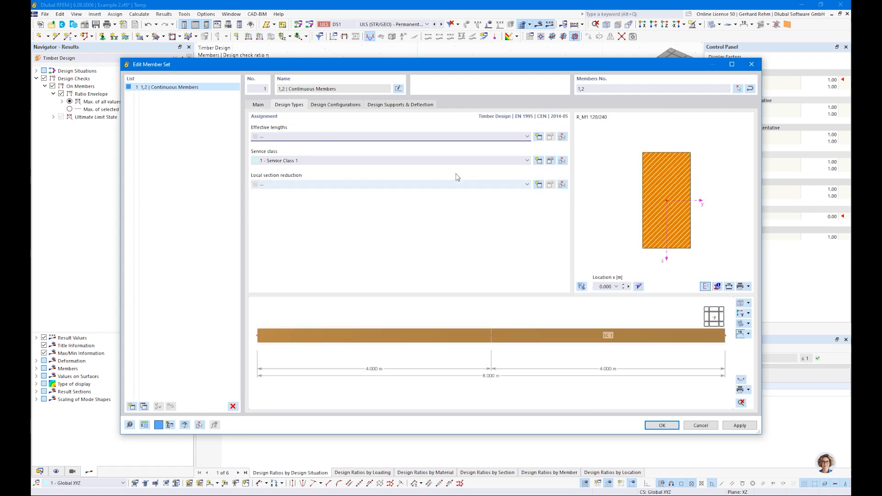
click(538, 137)
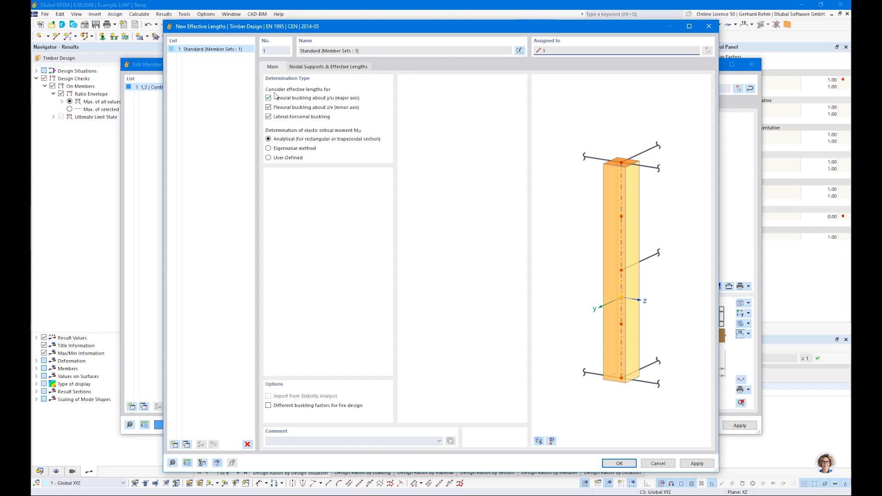
click(268, 117)
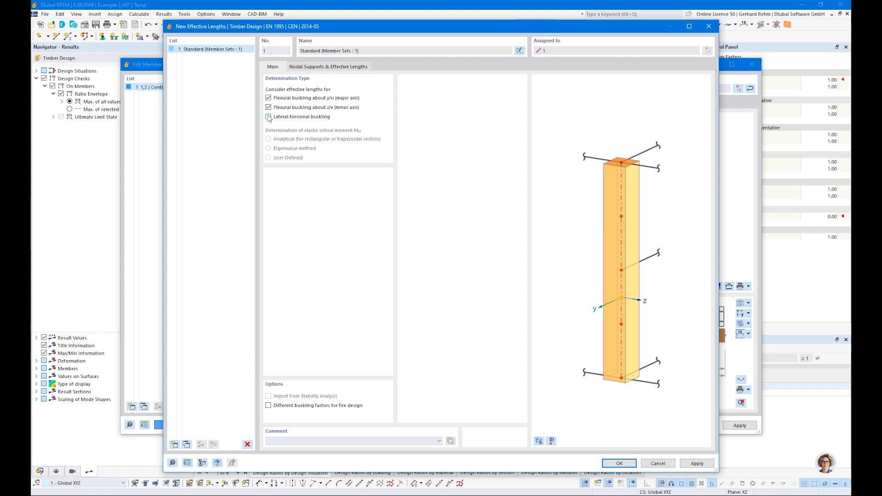
Show the column model beside its nodal supports and check the effective lengths as absolute values.
click(303, 68)
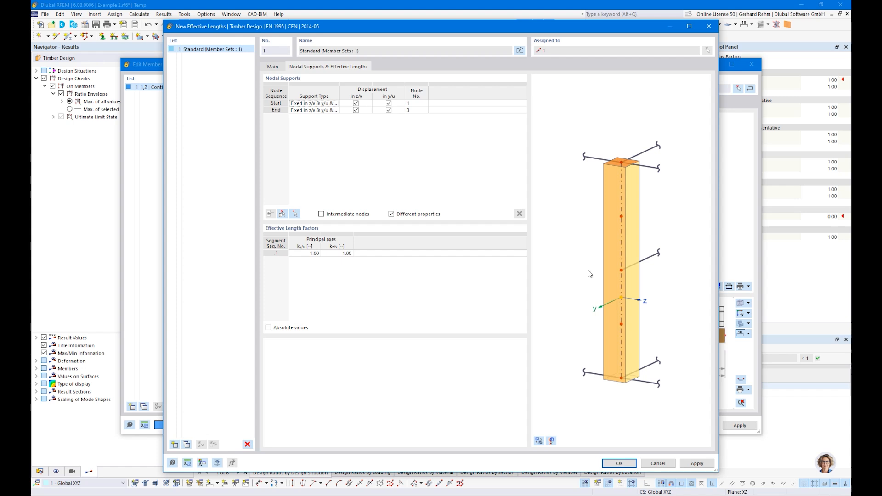
click(539, 440)
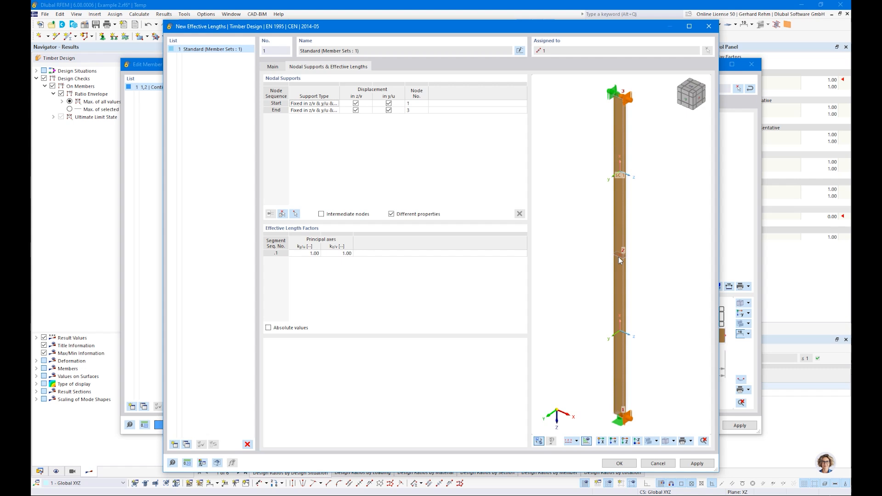
click(269, 327)
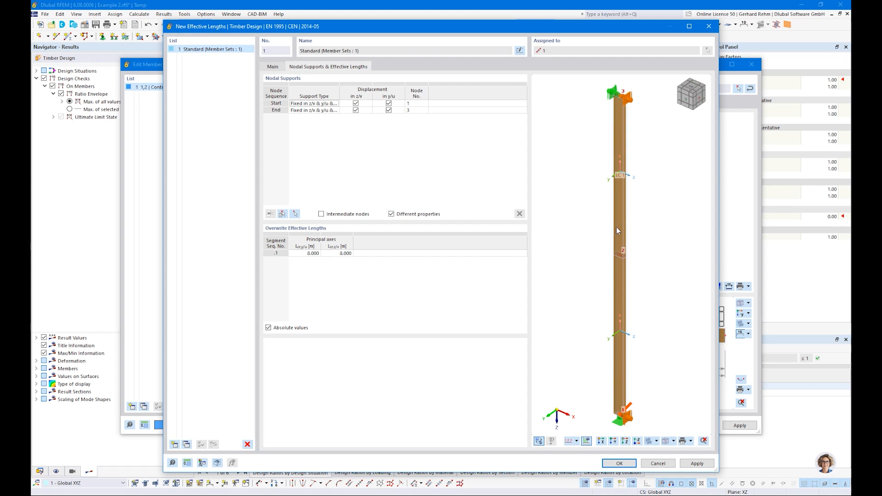
click(268, 328)
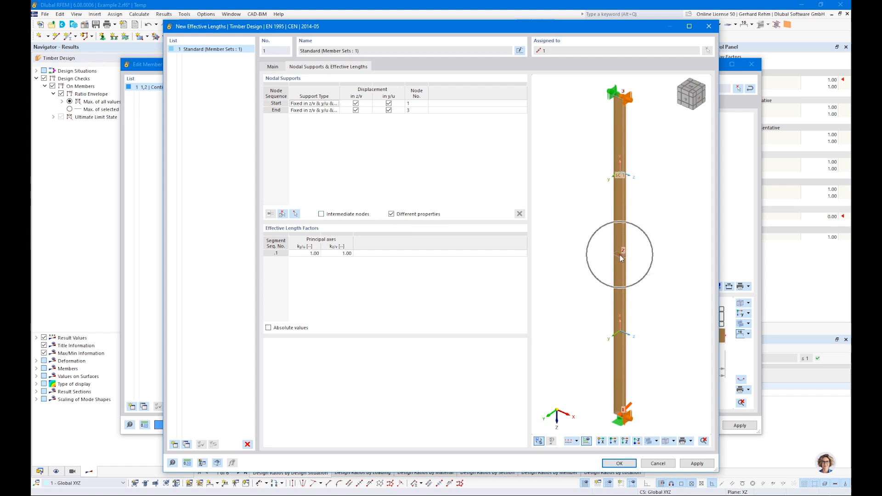
Insert an intermediate nodal support at node 2 and fix its displacement in y/u.
click(321, 215)
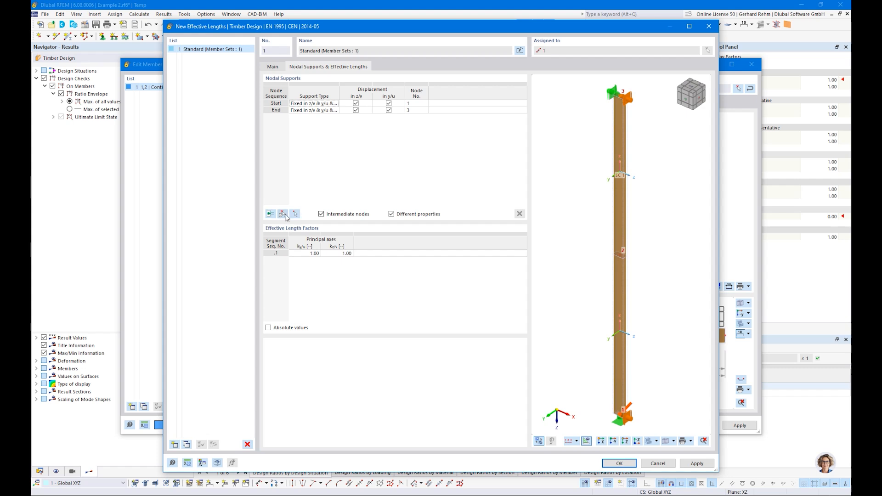
click(271, 214)
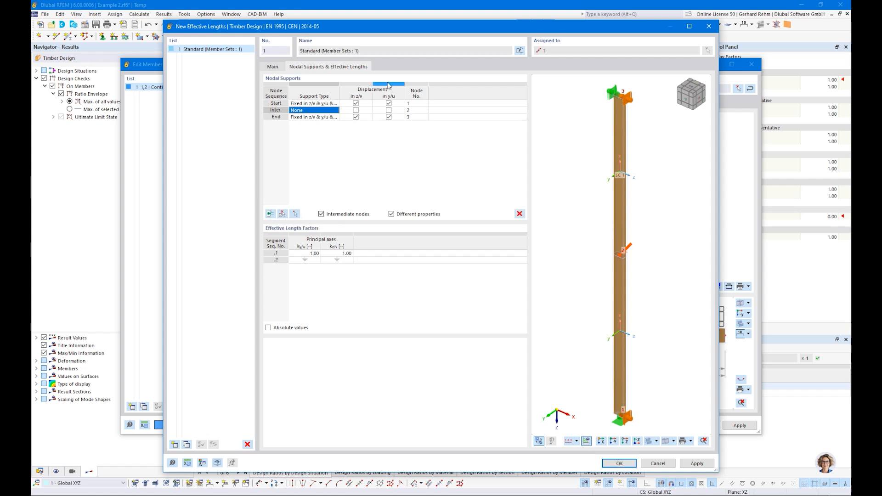
click(416, 111)
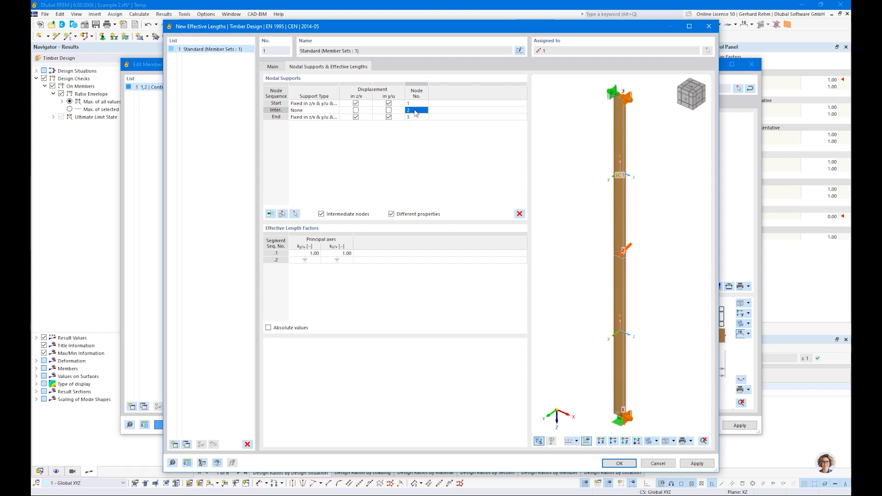
click(389, 111)
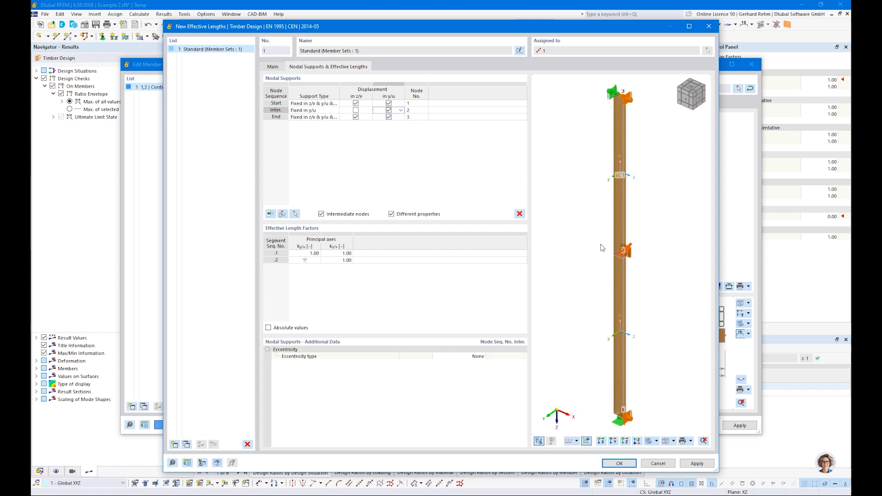
Inspect the intermediate support and the segments' absolute effective lengths, keeping length factors, and accept the effective length settings.
scroll(648, 214, up, 2)
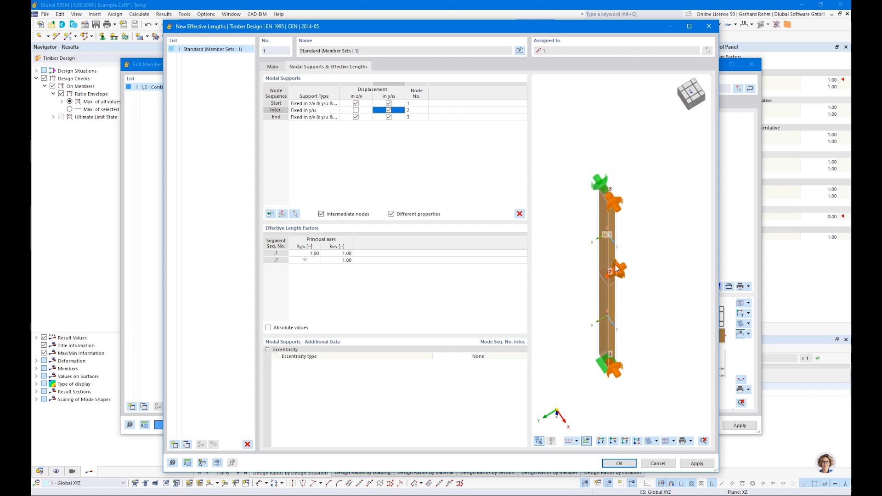
ctrl+middle_drag(631, 365, 634, 327)
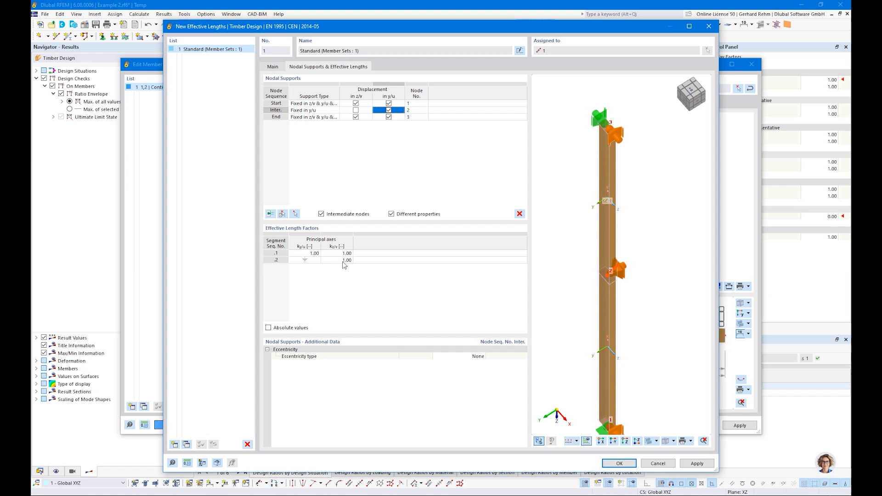
click(268, 327)
click(268, 327)
click(613, 464)
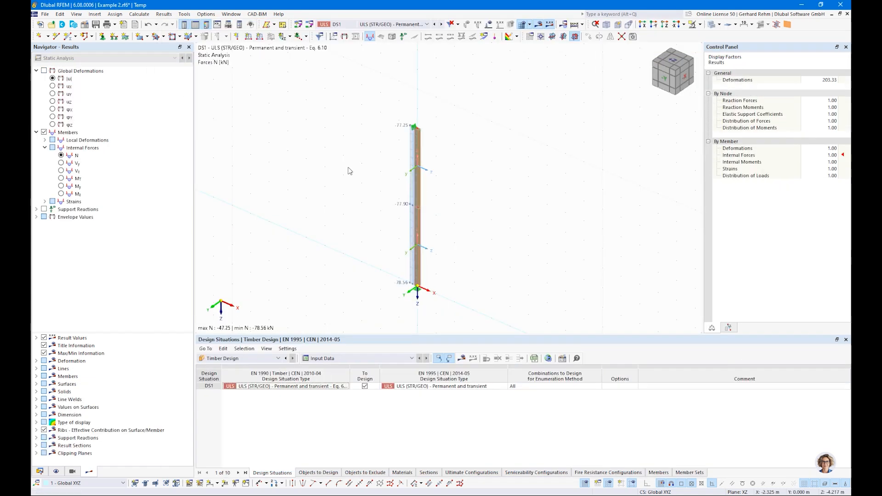
Hide the static analysis results on the column model.
click(538, 26)
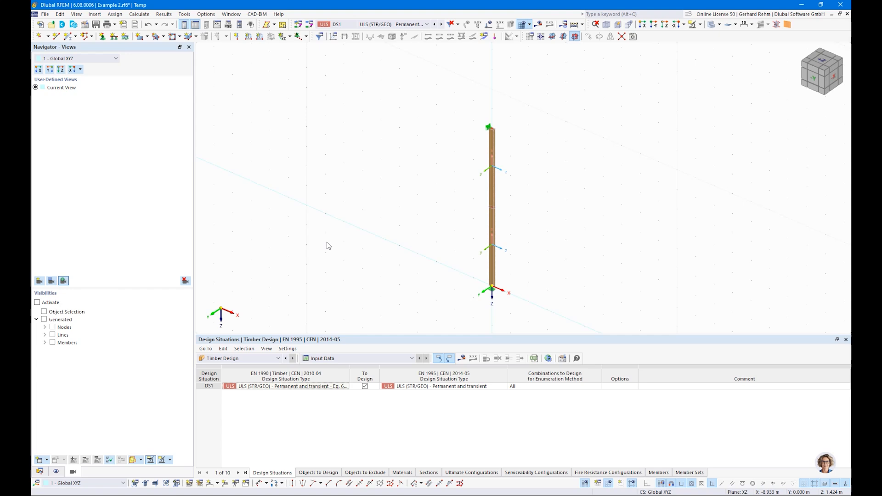
Display the member effective lengths from the timber design types on the column model.
click(56, 472)
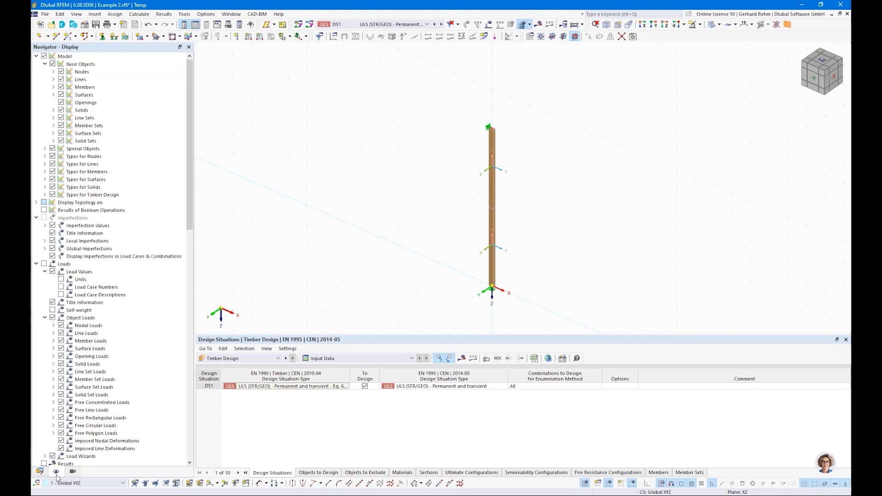
click(45, 195)
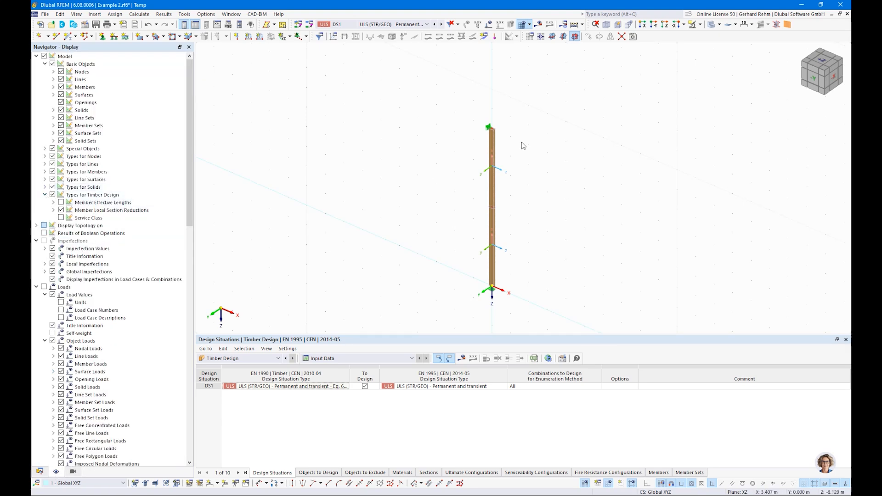
scroll(528, 237, up, 2)
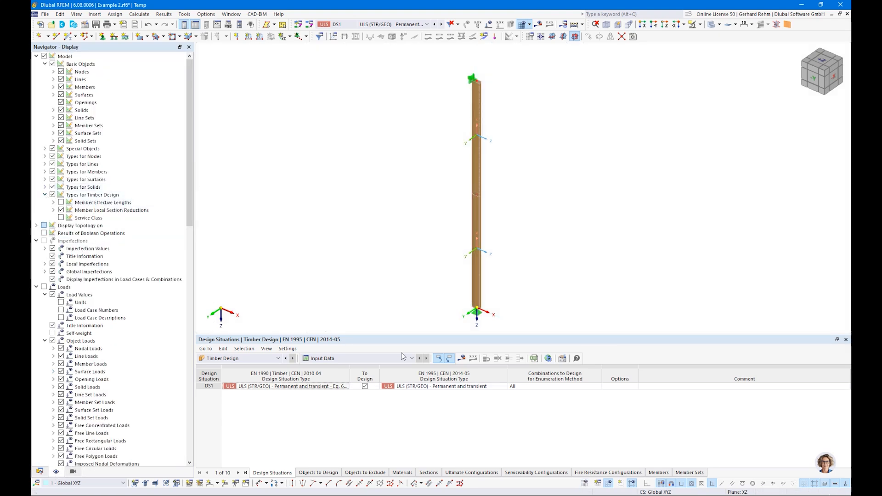
click(61, 204)
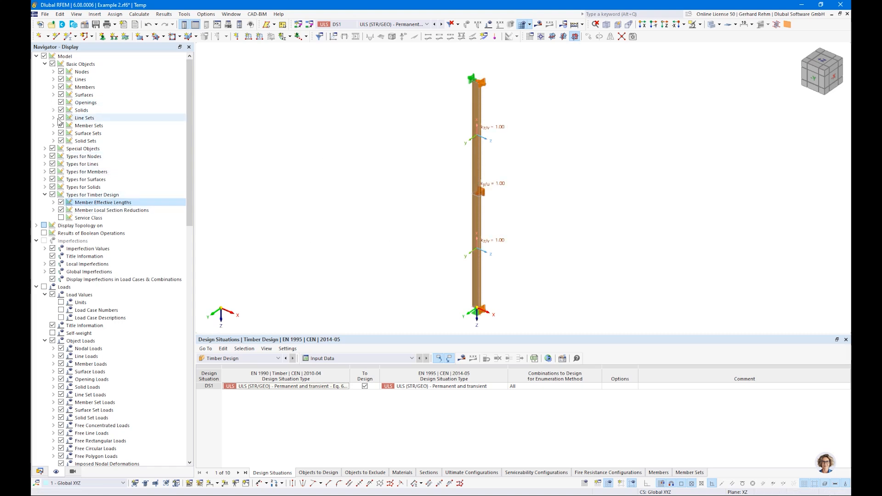
Hide the nodal supports on the column and show the effective lengths as lengths instead of factors.
click(44, 157)
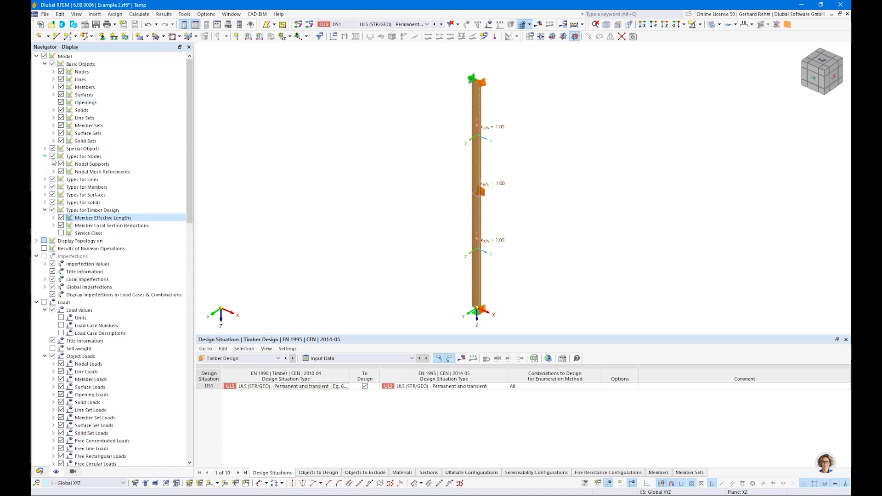
click(60, 164)
ctrl+middle_drag(608, 196, 534, 217)
right_click(534, 217)
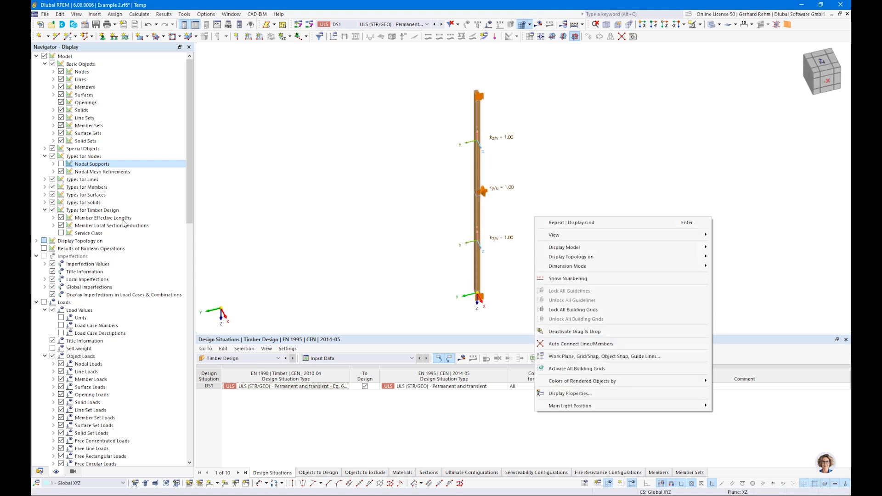
click(307, 232)
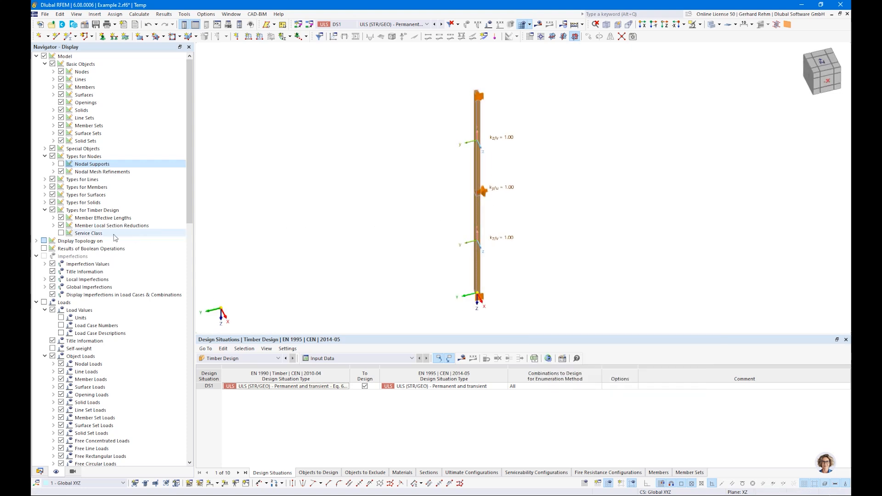
click(53, 218)
click(70, 249)
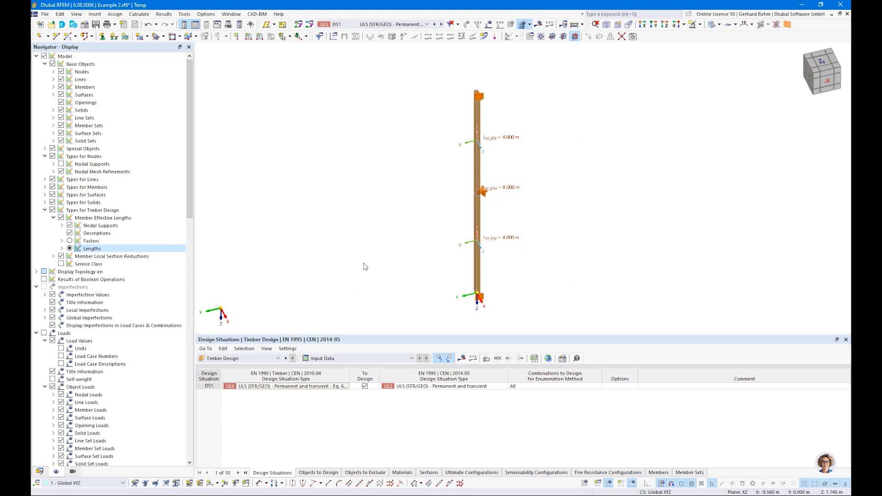
Hide the timber design types on the column and show its nodal supports again.
click(53, 210)
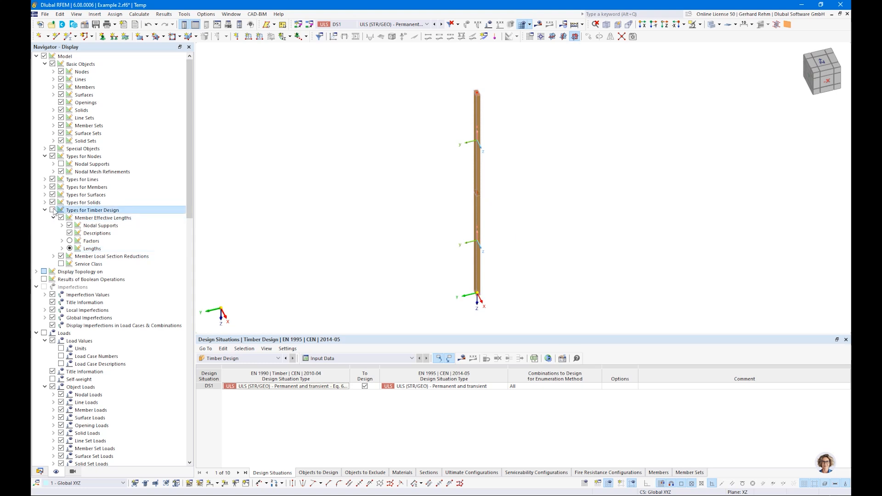
click(61, 164)
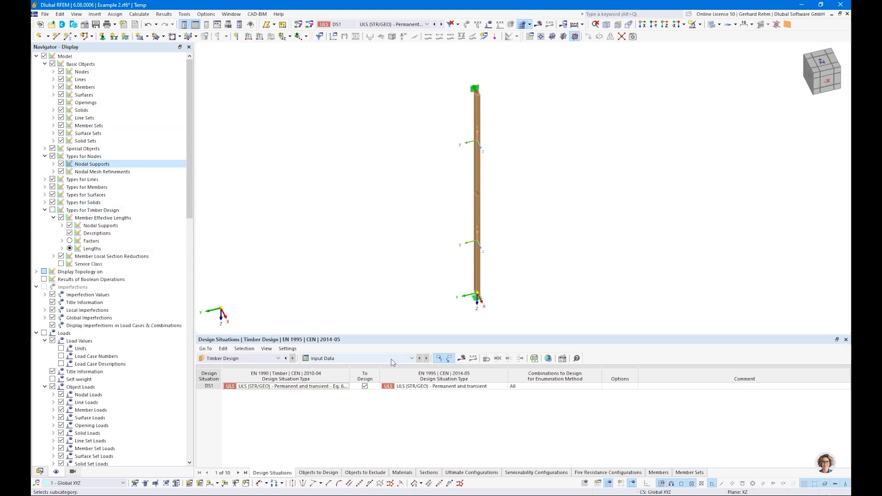
Run the timber design, exclude the members from the objects to design so that only the member set is designed, and rerun it.
click(461, 360)
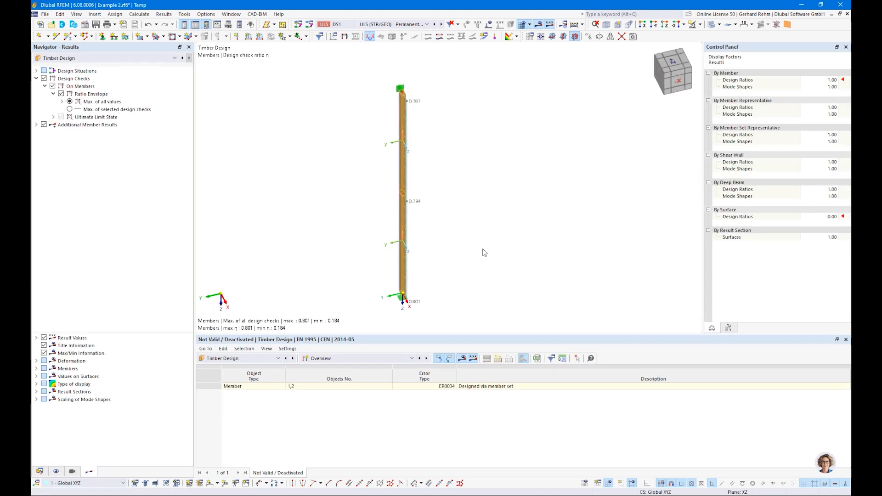
click(317, 359)
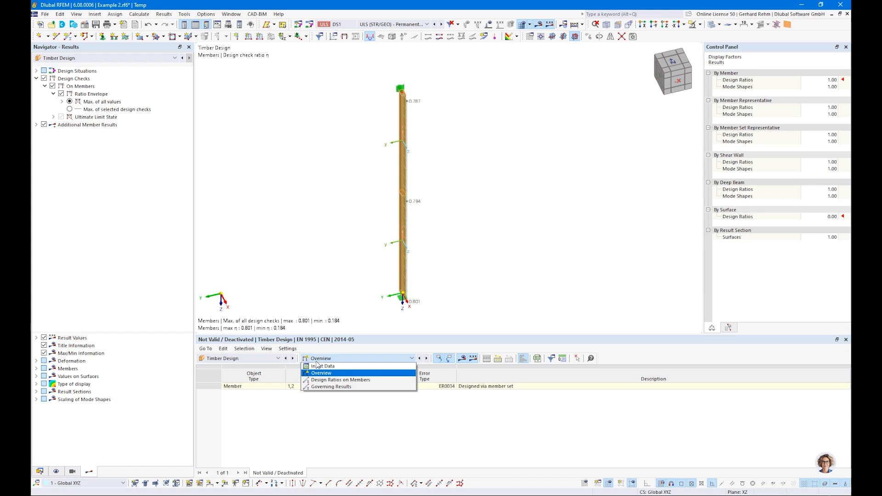
click(320, 366)
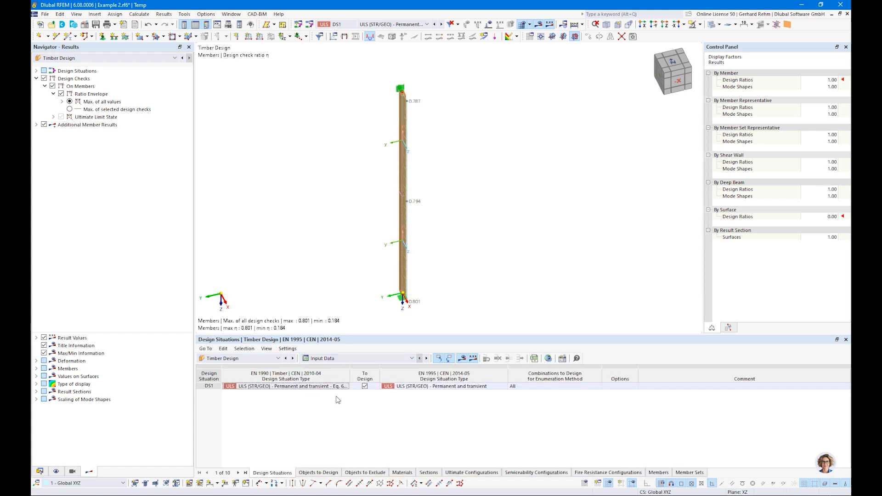
click(317, 472)
click(407, 387)
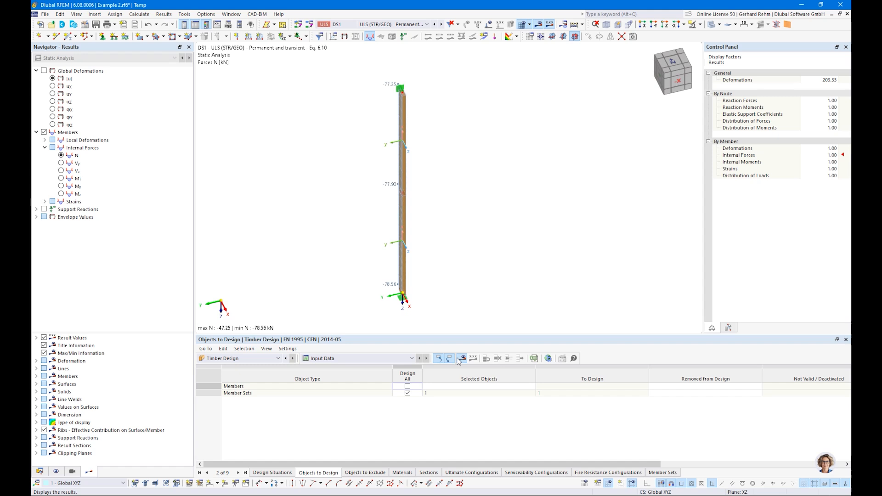
click(460, 359)
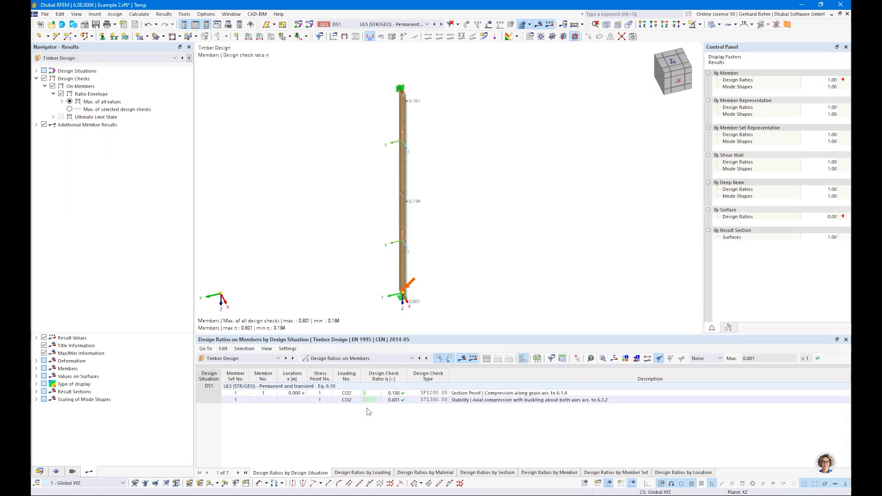
Open the details of the ST1300 stability check and examine its slenderness and instability factor formulas.
click(396, 394)
ctrl+middle_drag(467, 267, 544, 276)
right_click(544, 276)
click(460, 419)
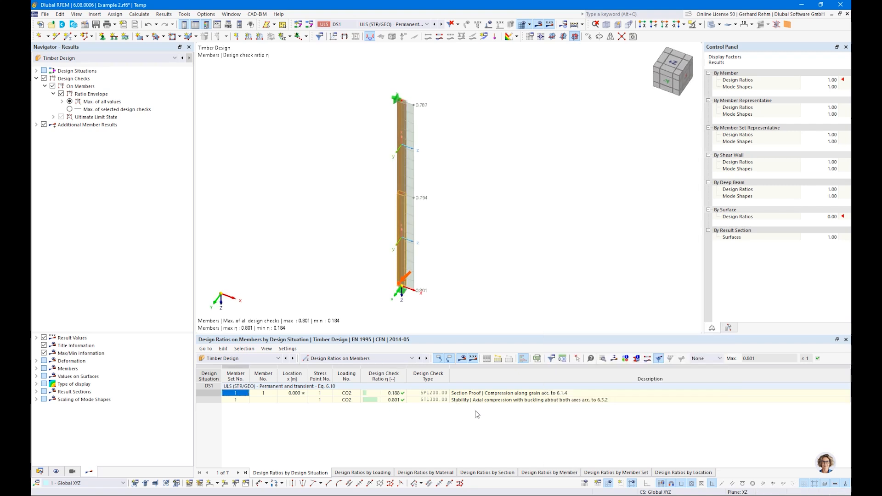
click(484, 400)
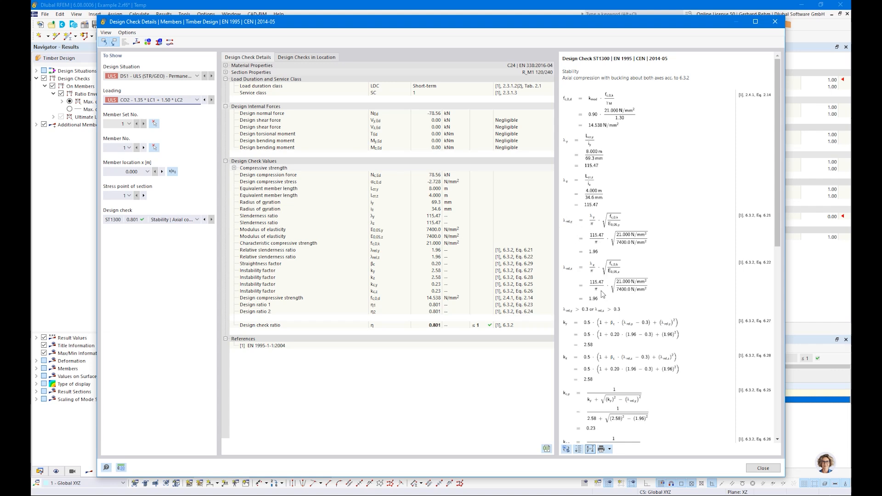
scroll(602, 294, down, 2)
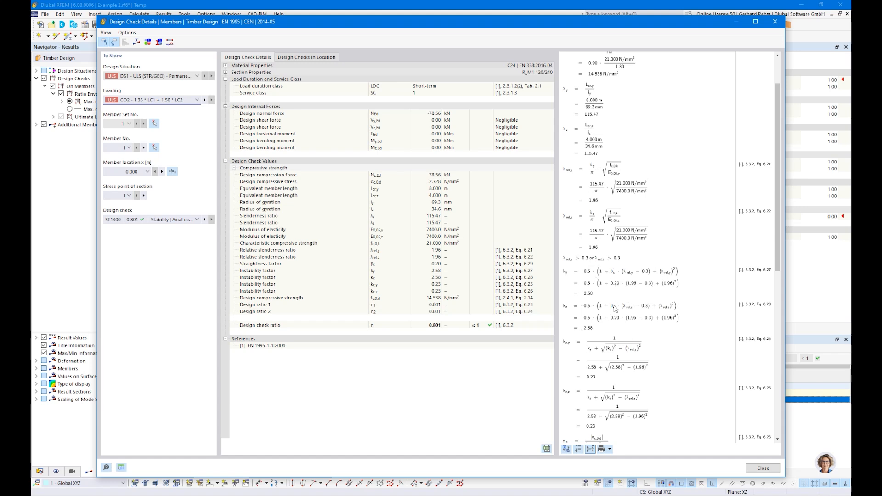
scroll(616, 297, down, 2)
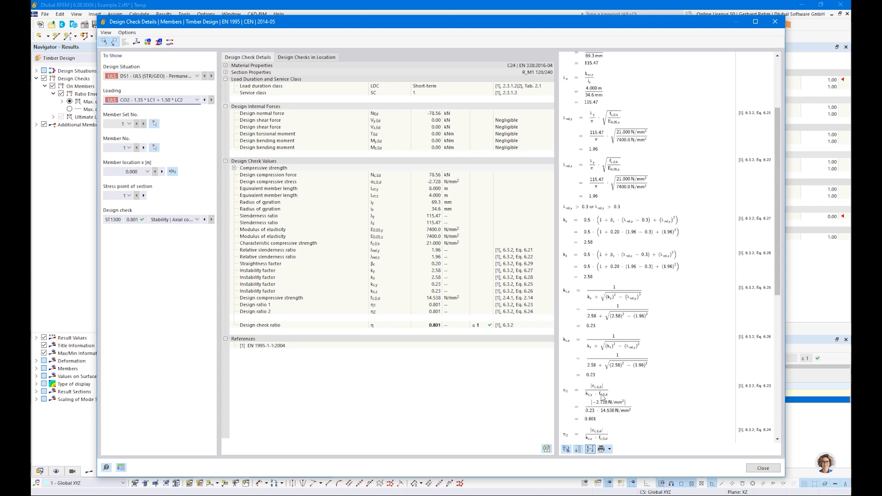
Look through the available design checks and highlight the formula for design ratio 1.
click(168, 220)
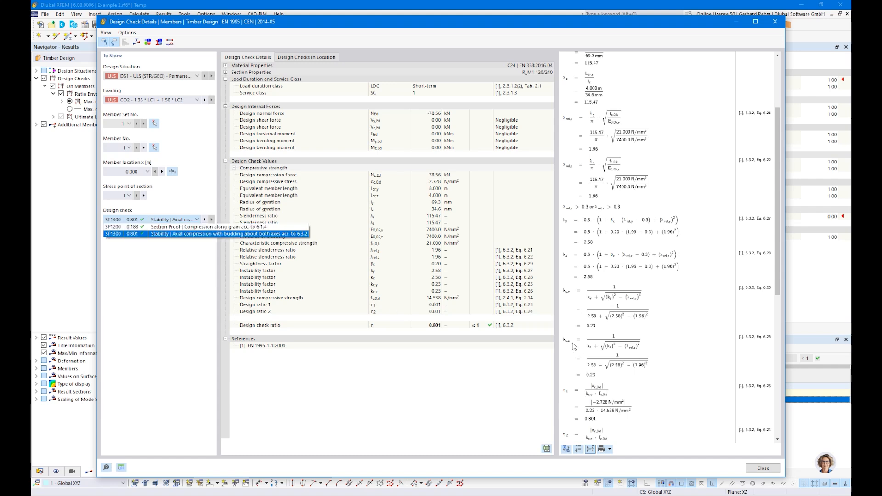
click(594, 417)
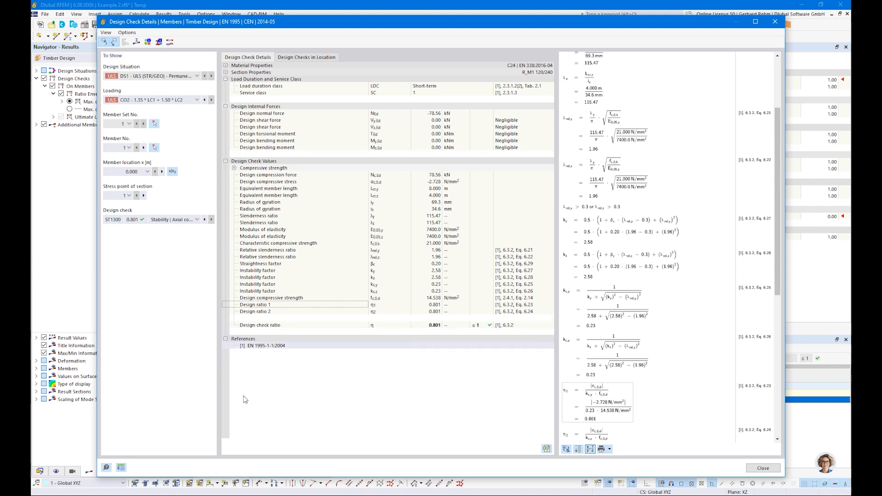
click(164, 220)
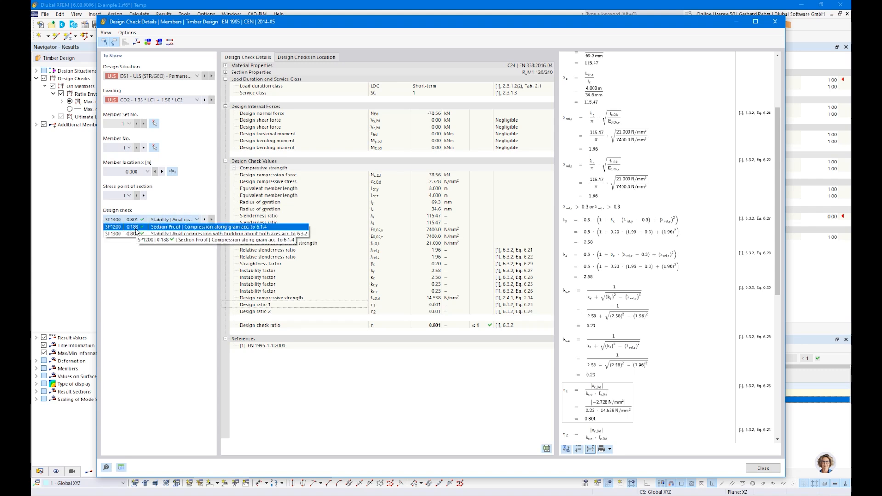
click(420, 404)
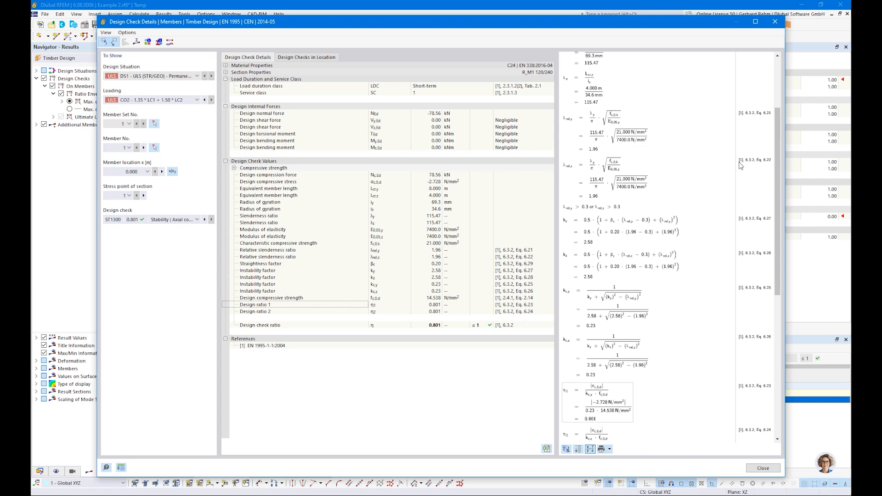
Review the stability check's derivation from the start to the final design ratio and close the details.
drag(778, 144, 776, 90)
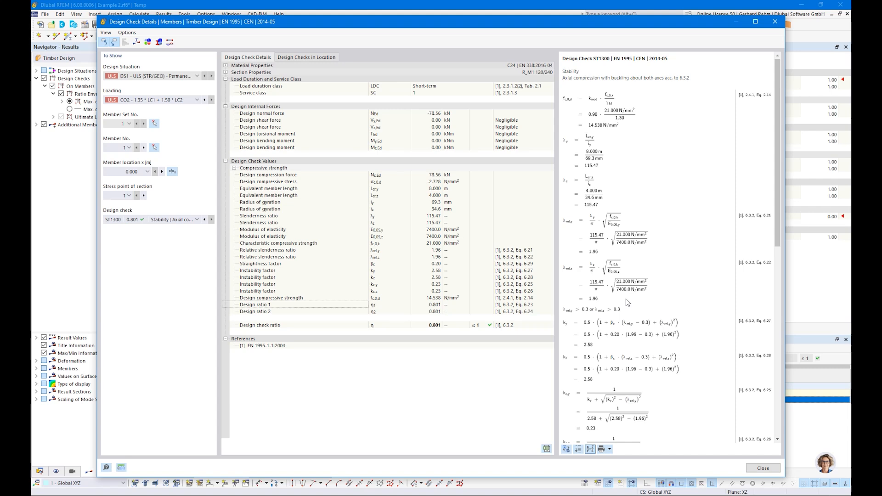
scroll(626, 299, down, 5)
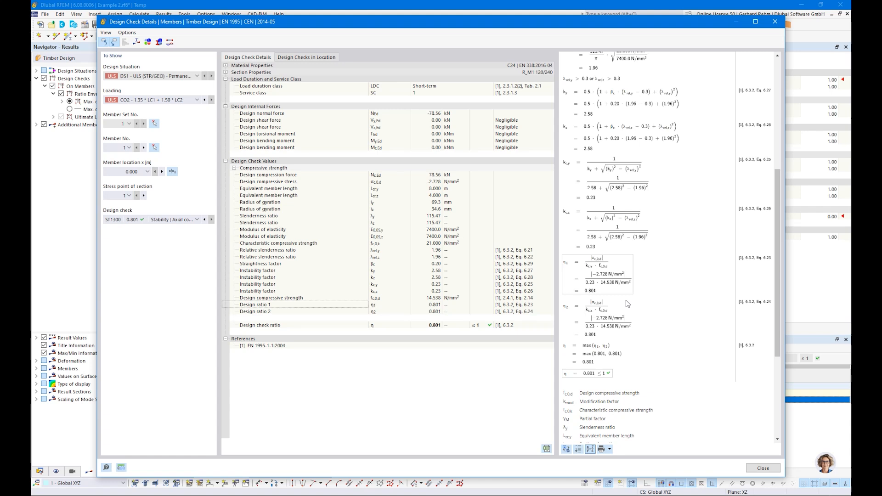
scroll(626, 300, up, 5)
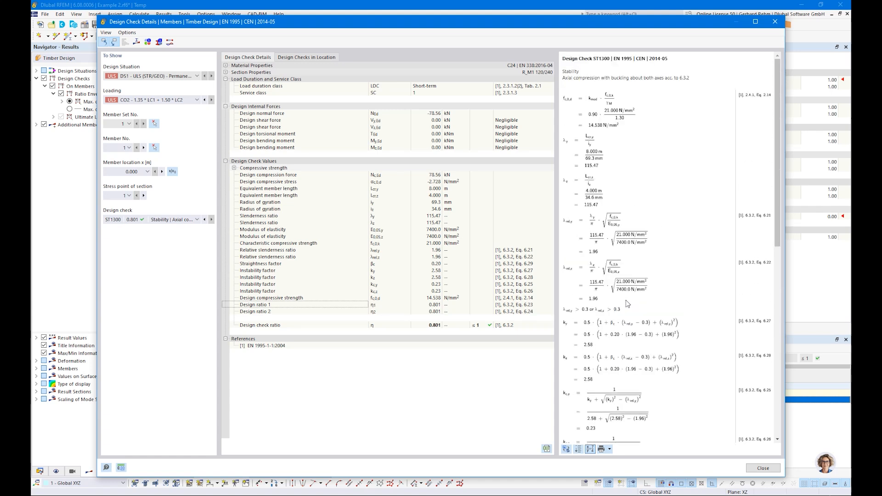
click(763, 468)
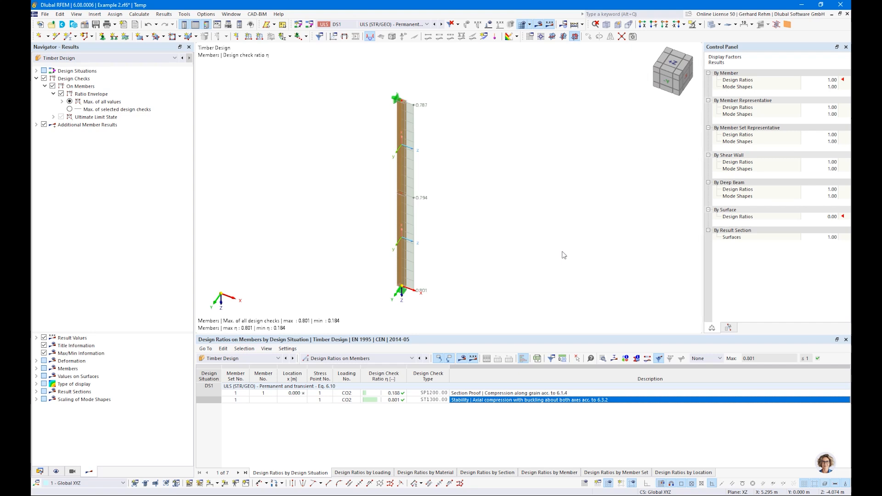
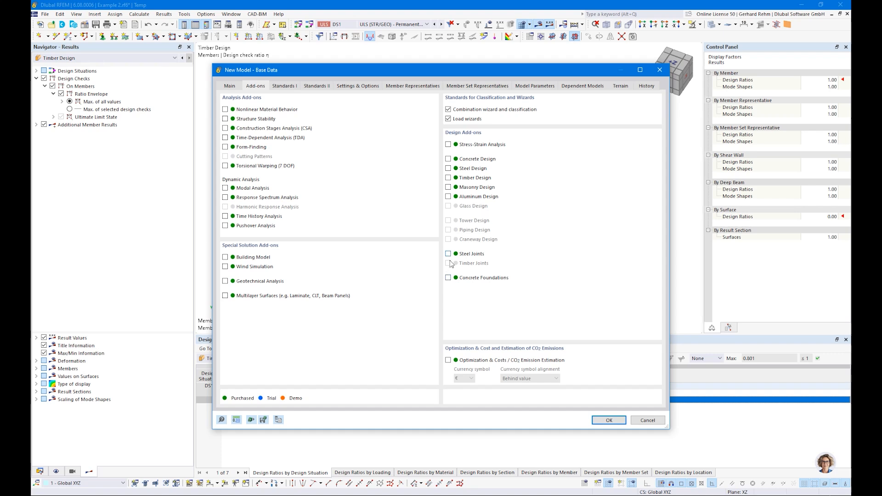
Create the Example 3 model with the Timber Design add-on enabled and both member and member set representatives disabled.
click(448, 178)
click(286, 86)
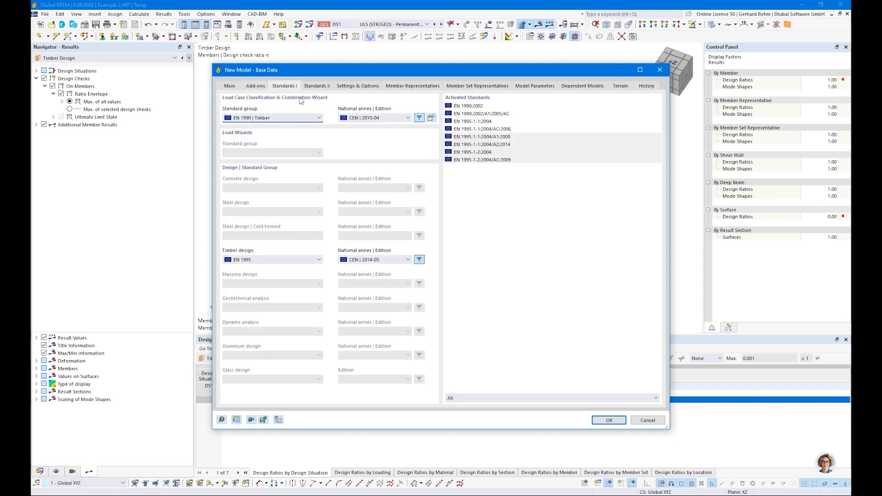
click(346, 87)
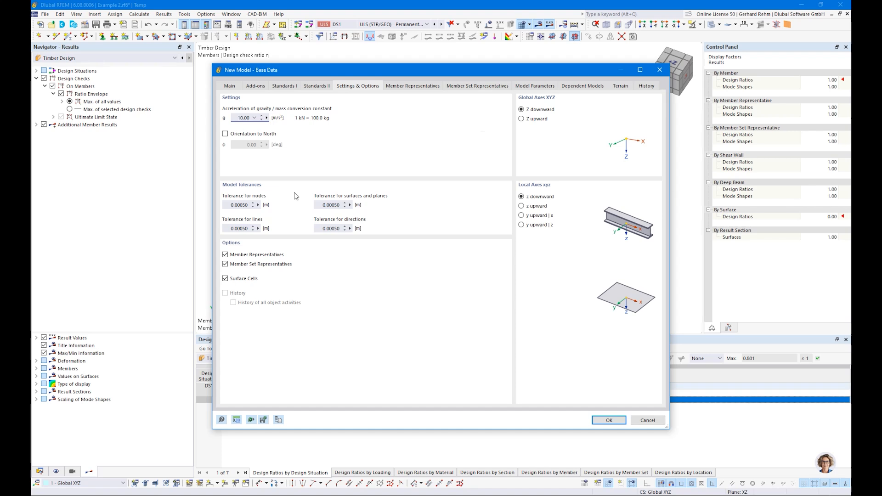
click(235, 264)
click(234, 255)
click(609, 420)
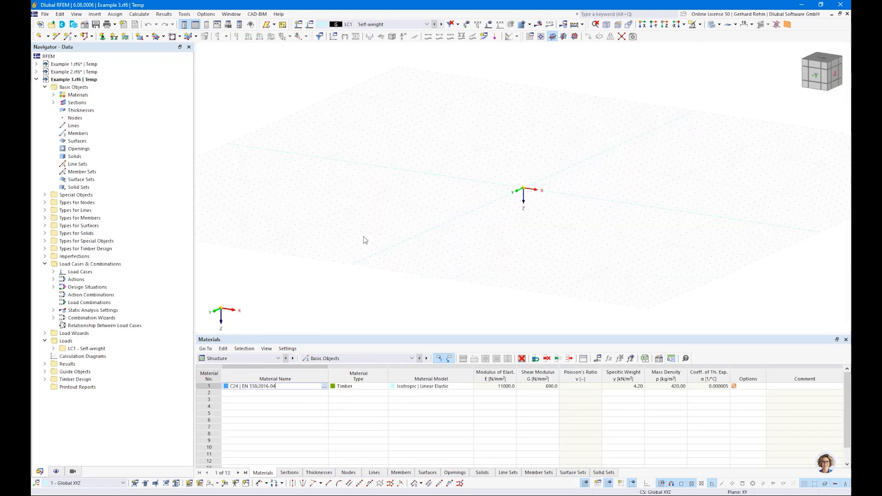
Start a new beam member and set its massive rectangular section to 160 mm width and 1600 mm height.
scroll(582, 190, up, 3)
middle_drag(590, 204, 449, 195)
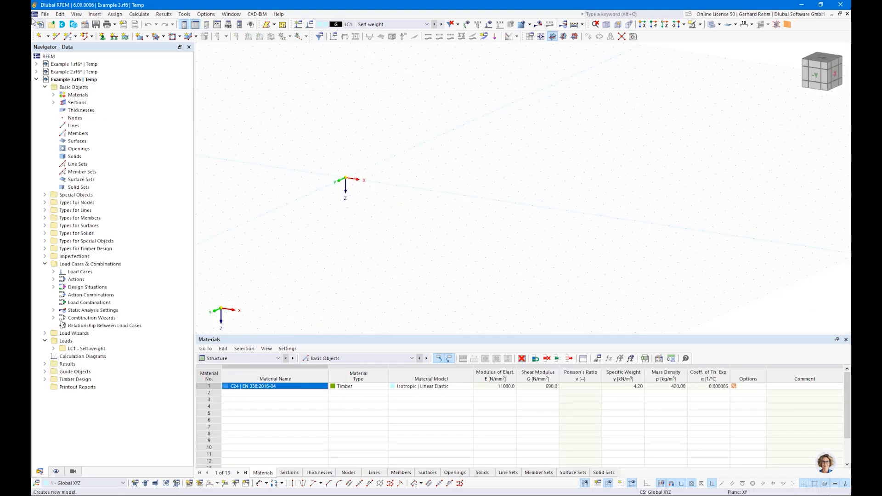
click(69, 36)
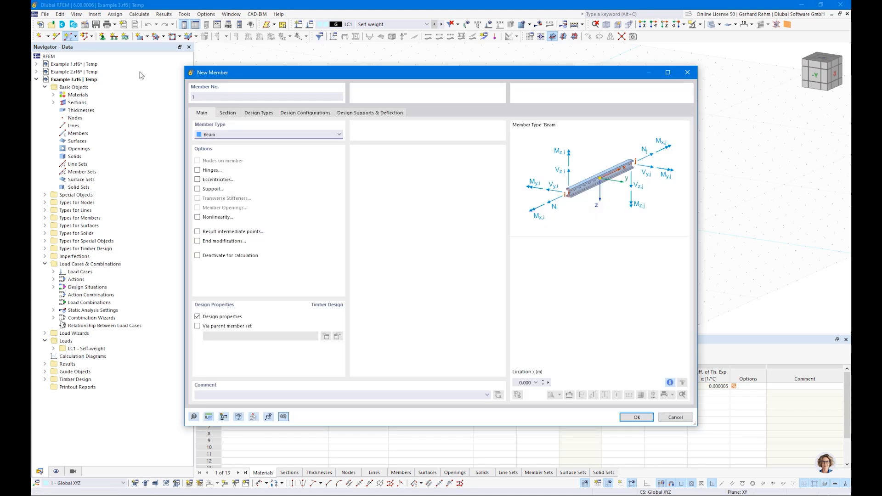
click(228, 113)
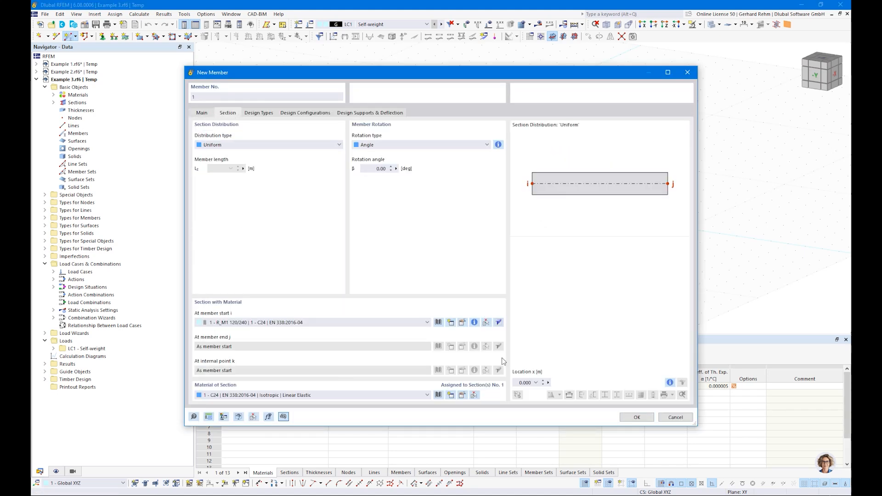
click(462, 324)
click(293, 148)
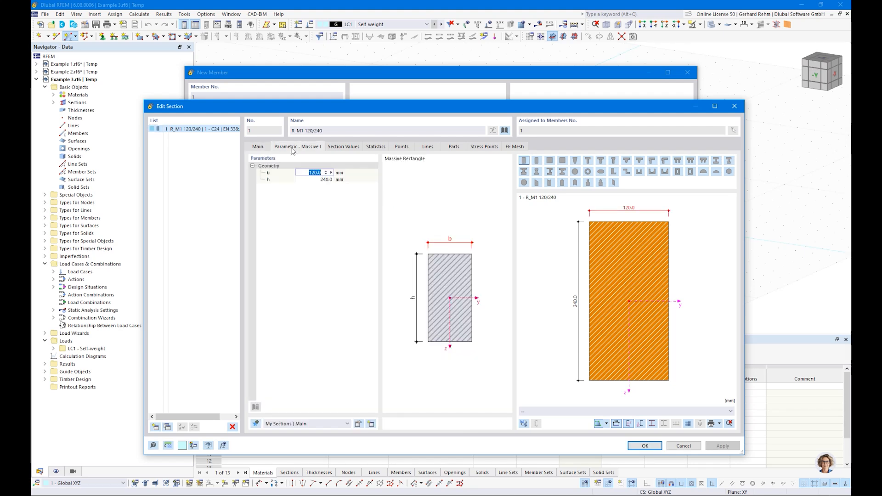
text(160)
key(Tab)
text(1)
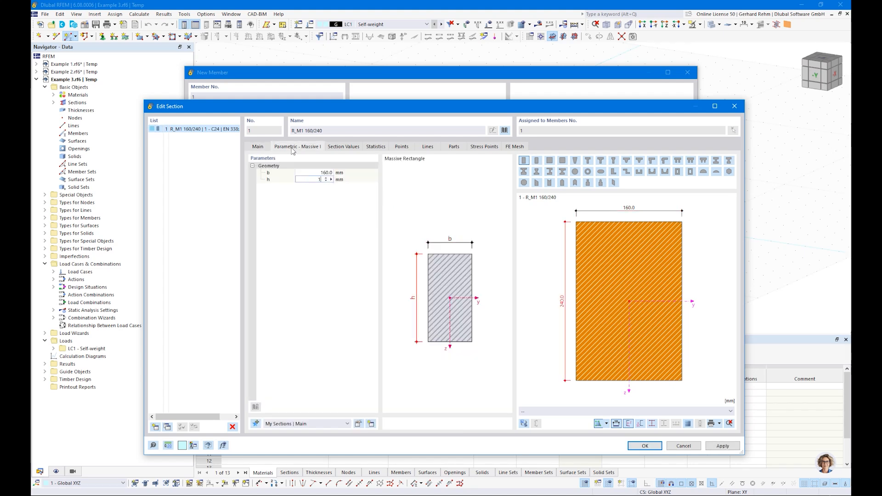
text(600)
key(Tab)
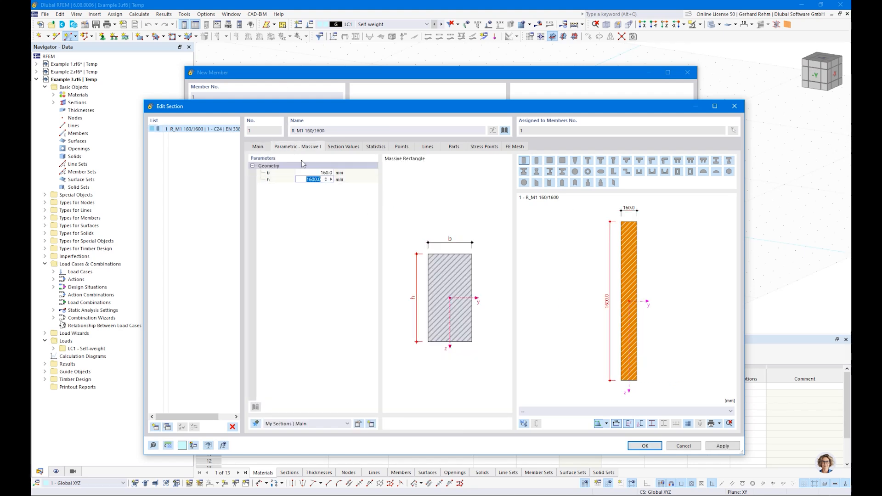
Assign the material GL24h | EN 14080:2013-08 from the library to the 160/1600 section.
click(266, 150)
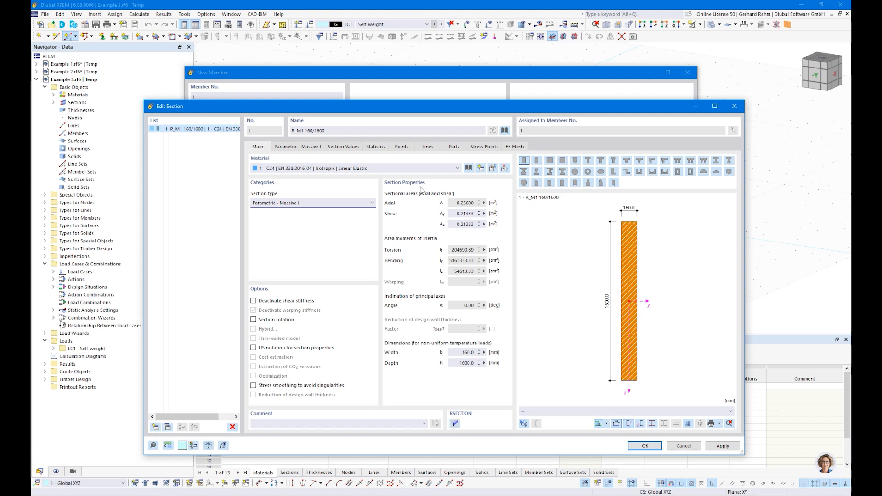
click(469, 168)
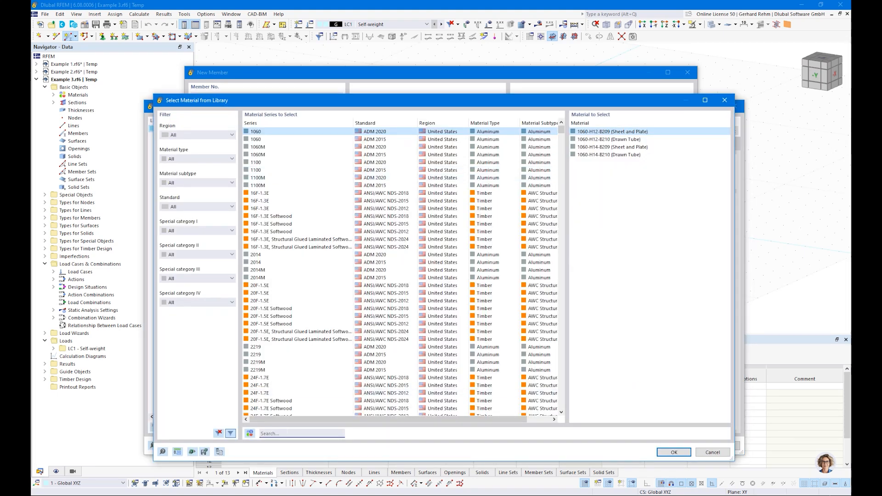
text(gl24h)
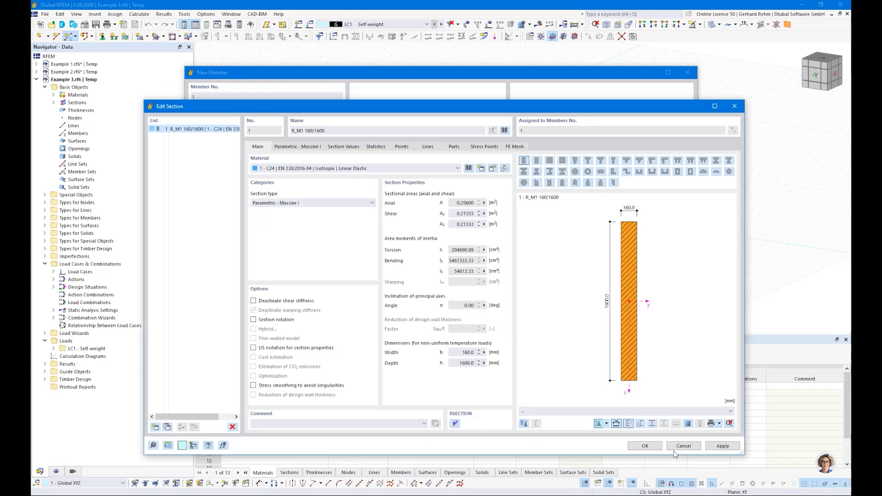
click(673, 452)
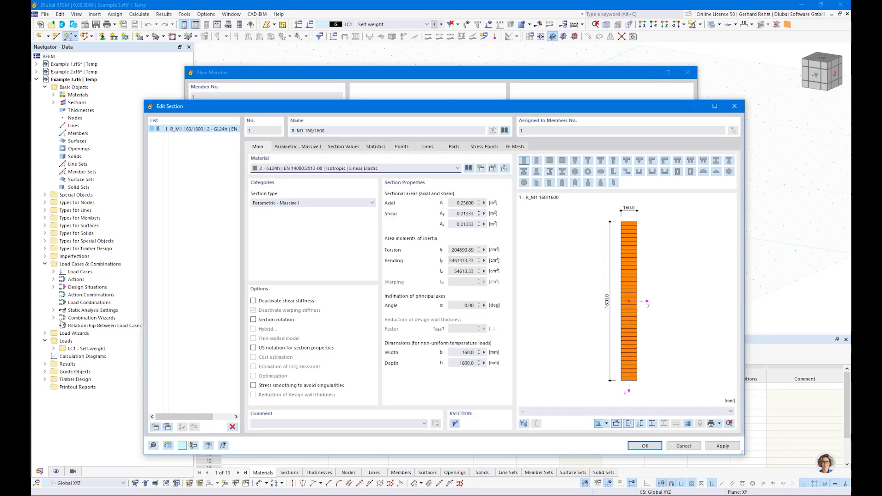
click(644, 444)
Place the beam from the origin along the global X-axis with a length of 18 m.
click(629, 419)
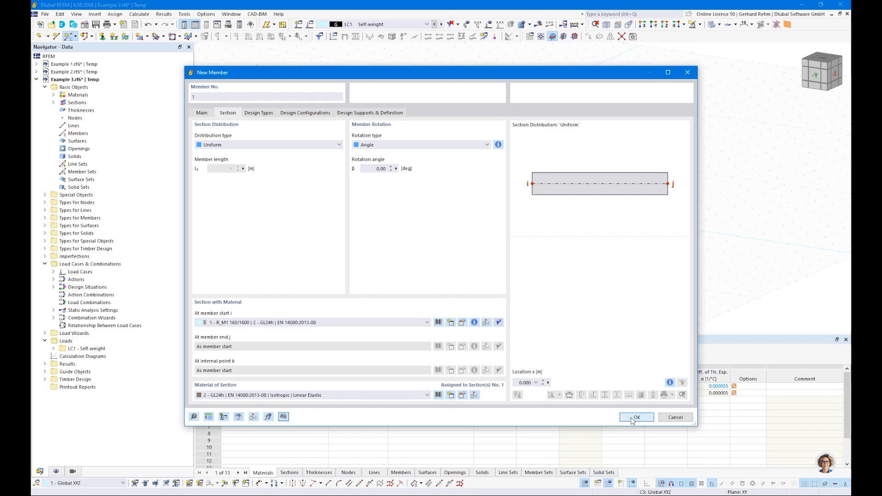
click(345, 180)
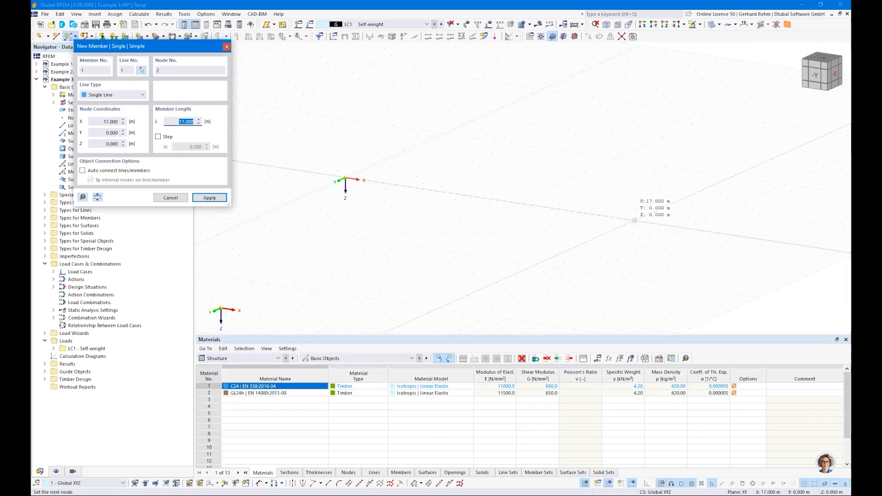
click(652, 222)
key(Escape)
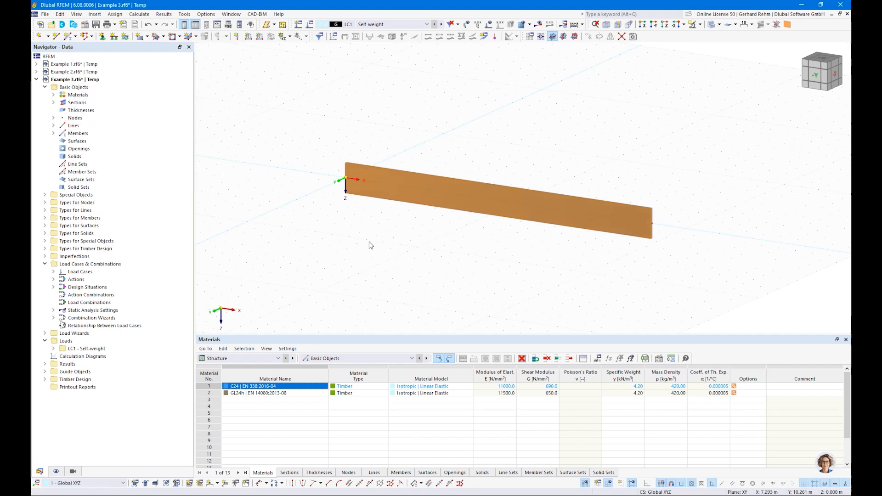
Create a nodal support with uY, uZ and φX fixed and uX and φZ released, and assign it to the beam's start node.
click(101, 36)
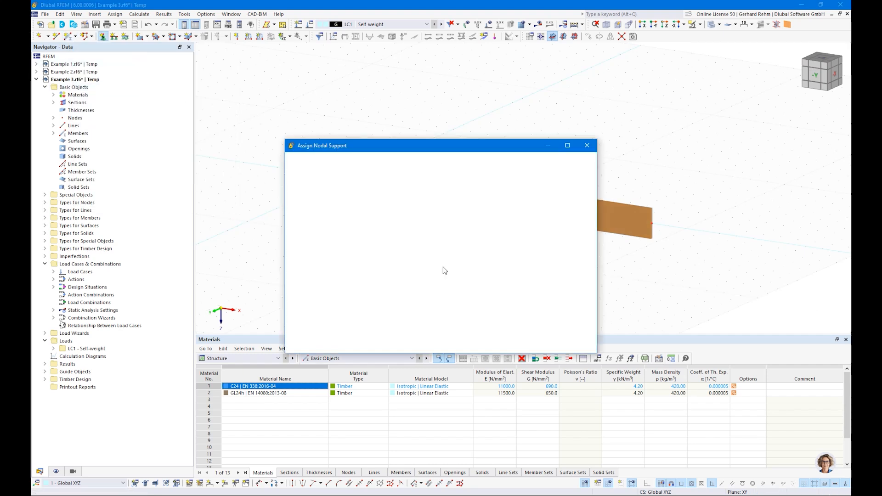
click(376, 205)
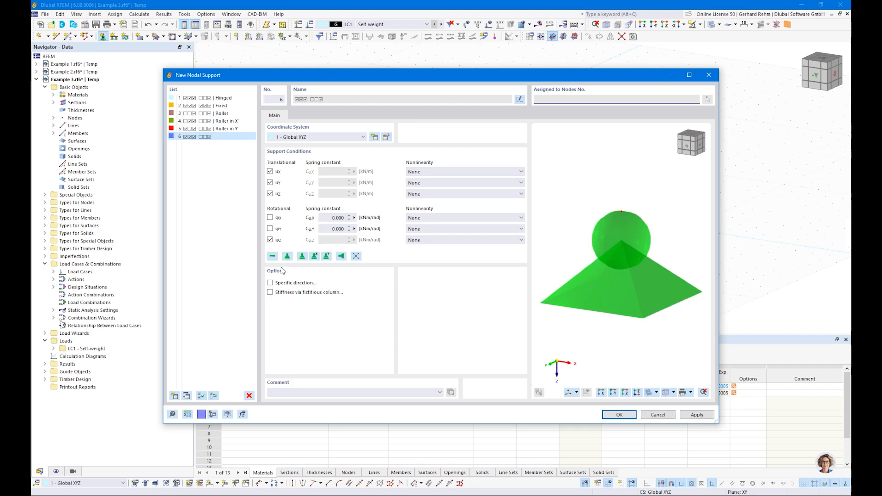
click(270, 218)
click(270, 240)
click(270, 172)
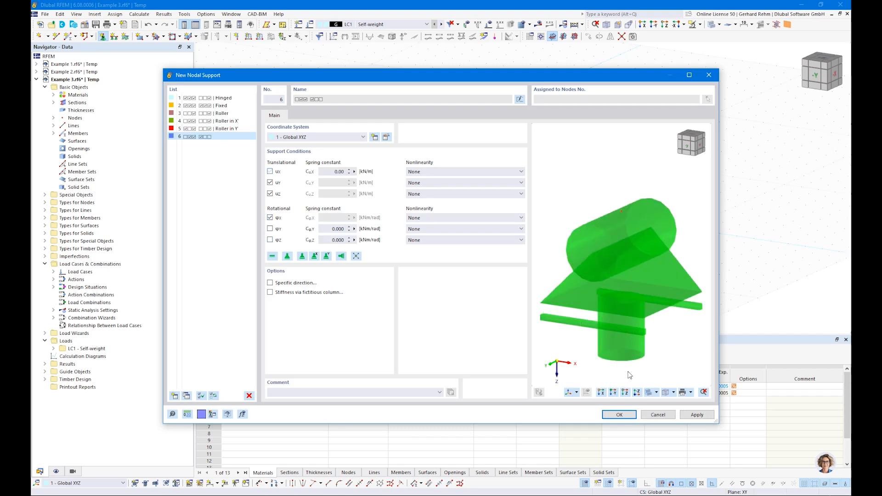
click(270, 171)
click(620, 414)
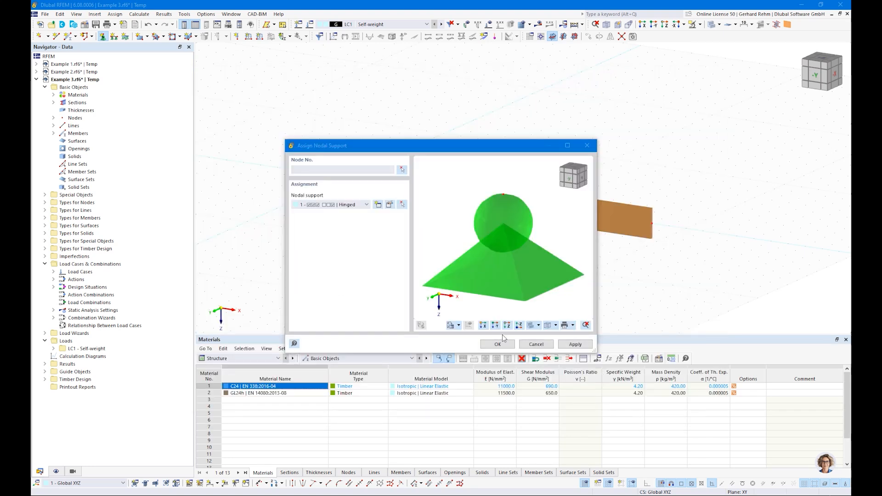
click(497, 344)
drag(296, 131, 420, 234)
Create a nodal support with uX, uY, uZ and φX fixed and φZ released, and assign it to the beam's end node.
click(102, 37)
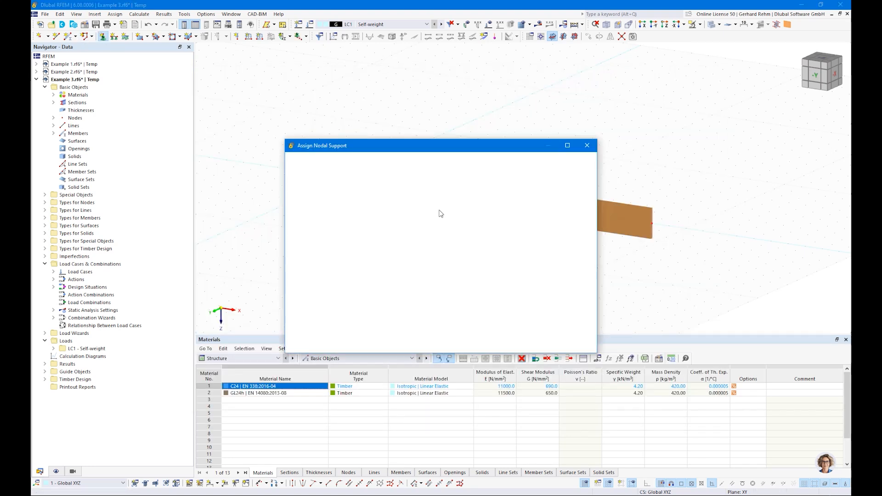
click(376, 201)
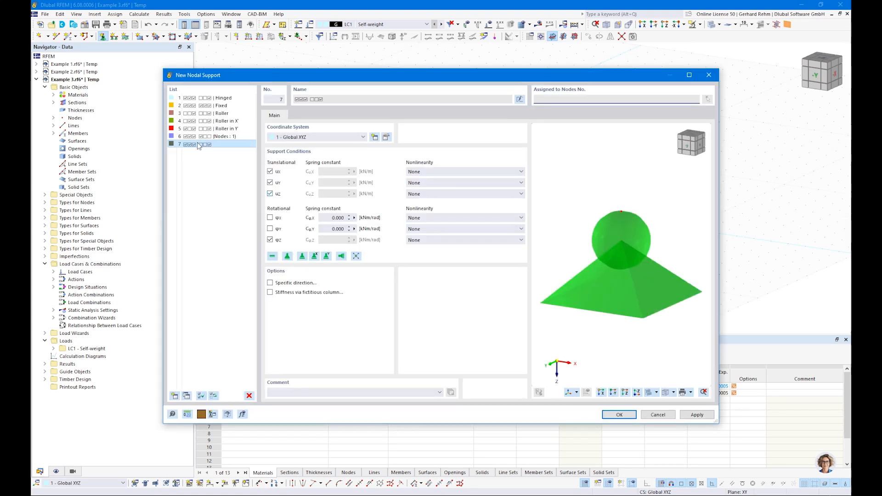
click(270, 193)
click(270, 239)
click(270, 218)
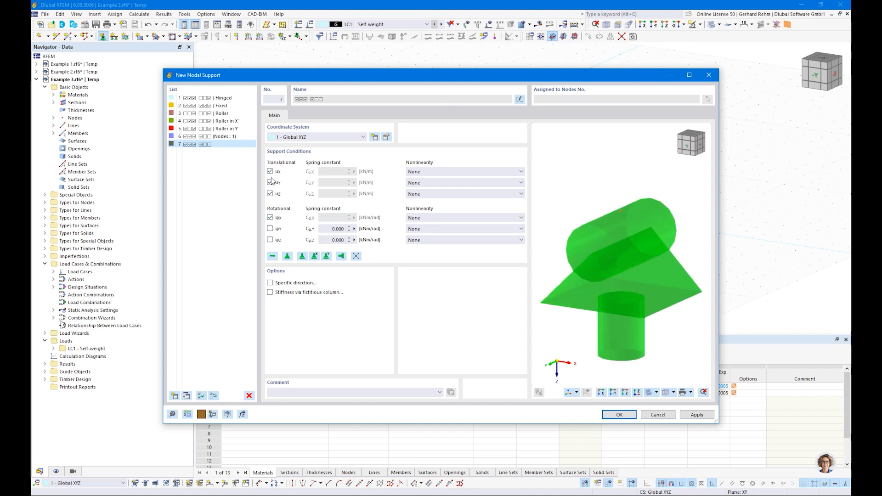
click(619, 414)
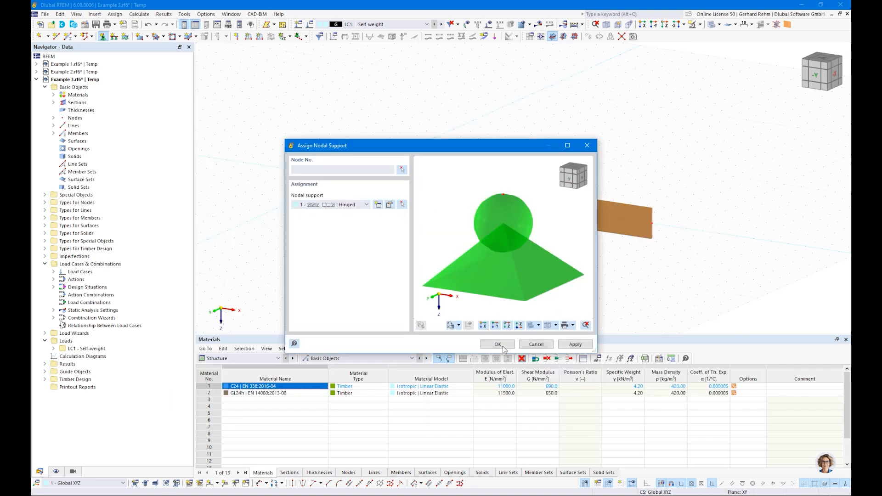
click(498, 344)
click(653, 225)
right_click(655, 231)
mouse_move(678, 308)
mouse_down()
mouse_move(739, 308)
mouse_move(695, 308)
mouse_up()
click(548, 280)
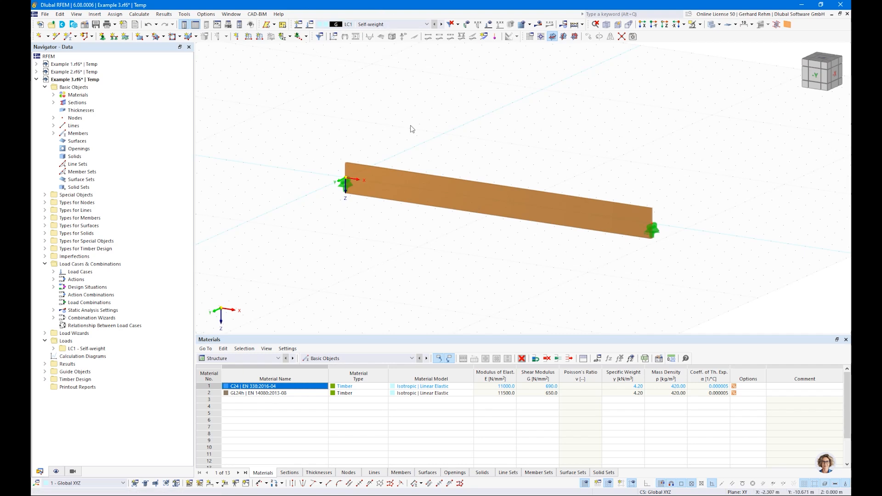
Apply a uniform member load of 8 kN/m in the global Z direction to the beam in load case LC1 Self-weight.
scroll(411, 132, down, 1)
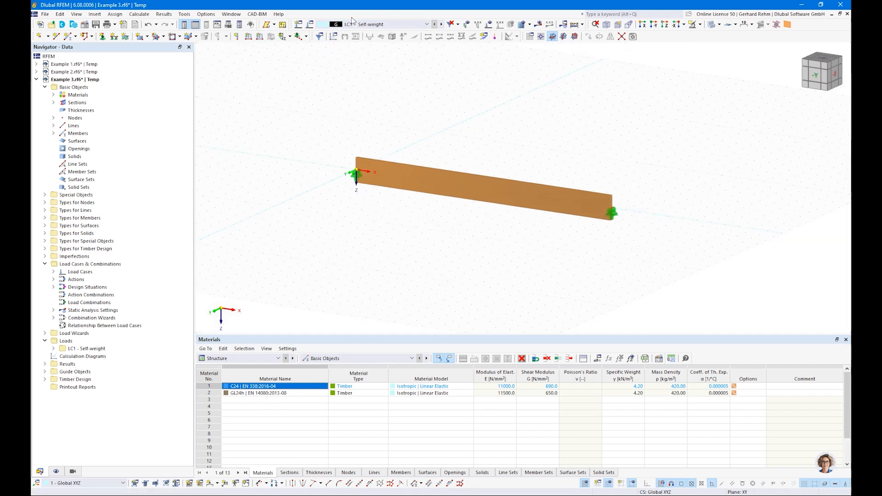
click(358, 25)
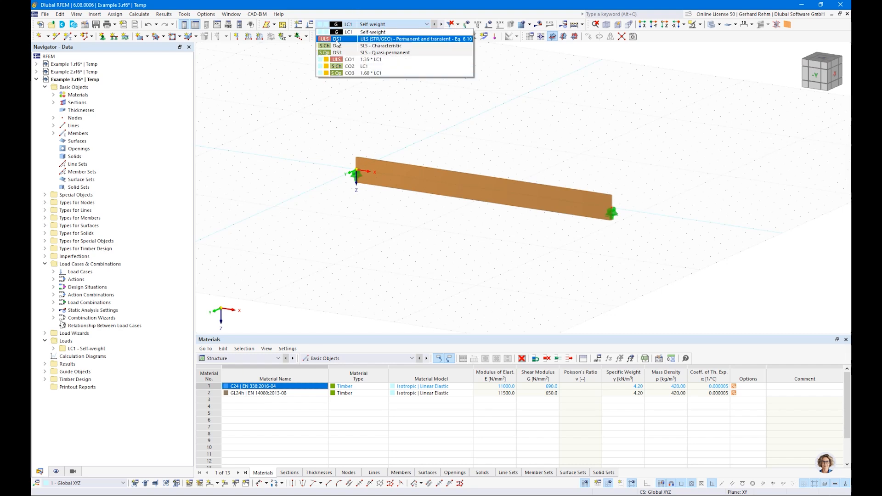
click(340, 121)
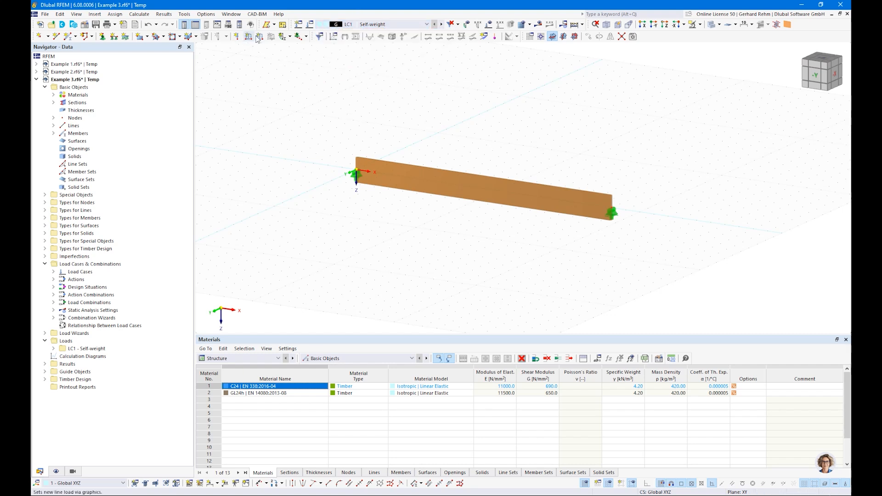
double_click(364, 154)
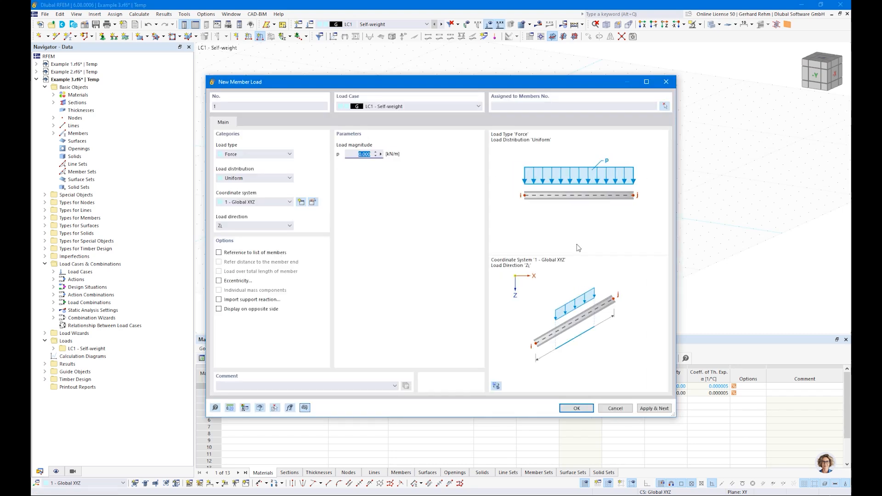
text(8)
click(577, 408)
click(498, 184)
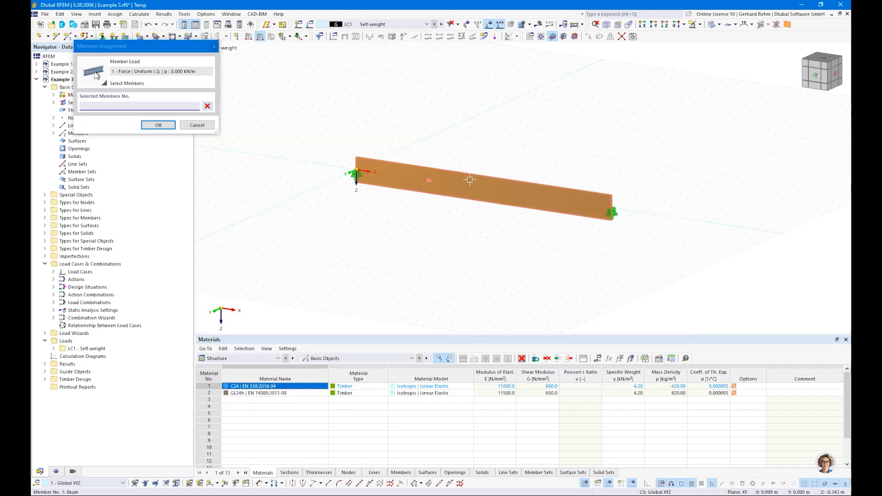
click(159, 125)
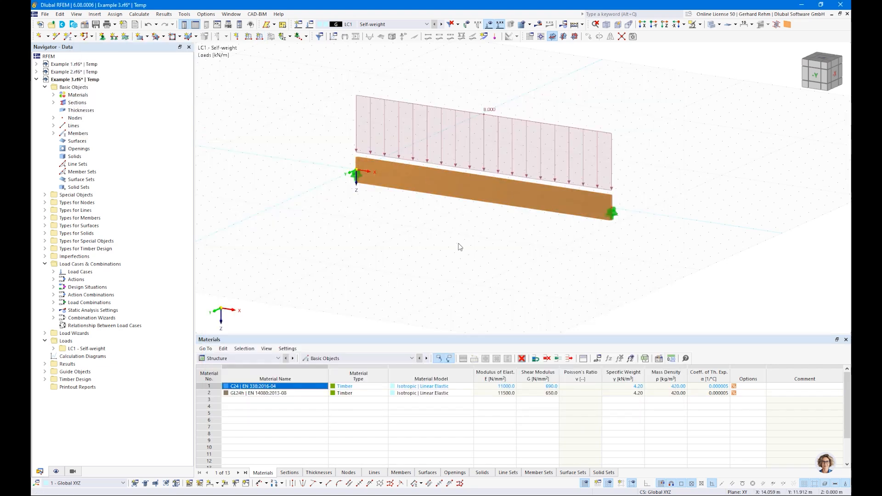
right_click(463, 244)
click(413, 238)
Hide the grid and run the Timber Design calculation for the beam.
click(586, 484)
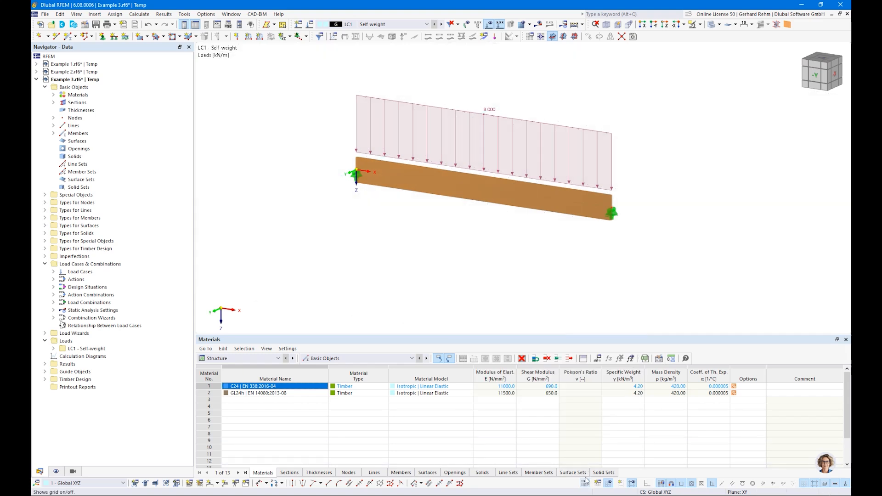
click(241, 358)
click(239, 400)
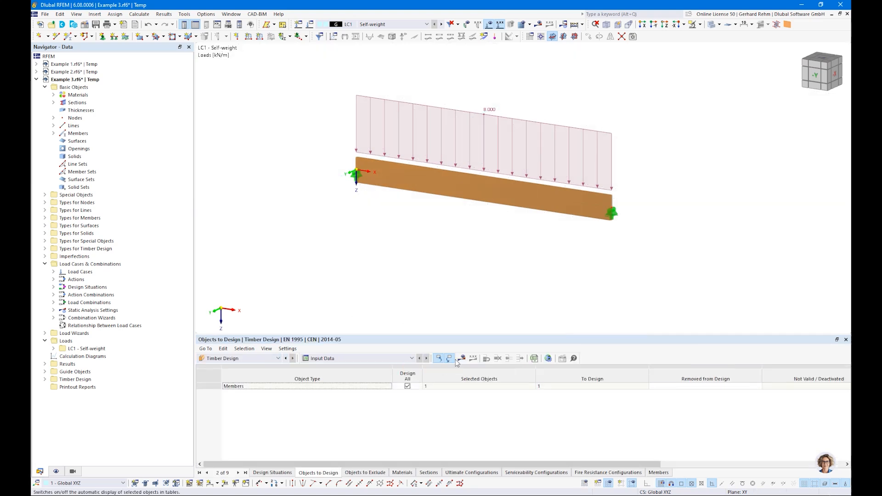
click(461, 358)
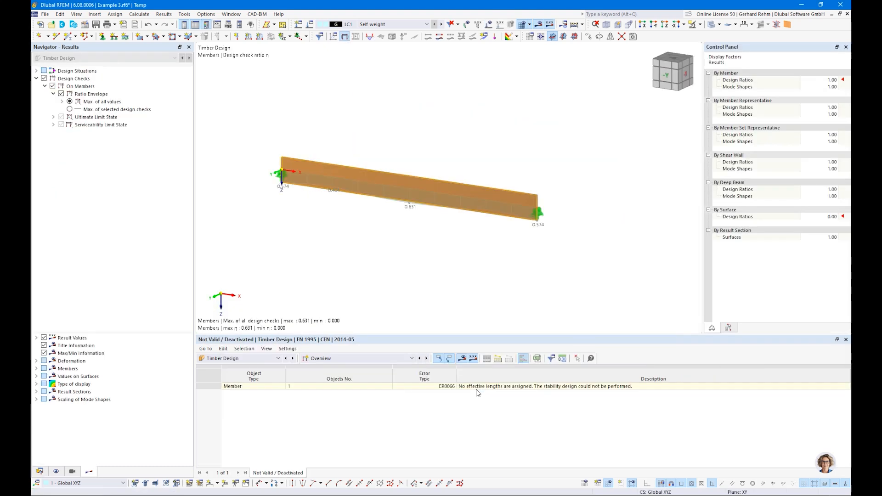
Show the design ratios on members and select the DS1 section proof for bending about the y-axis.
click(349, 358)
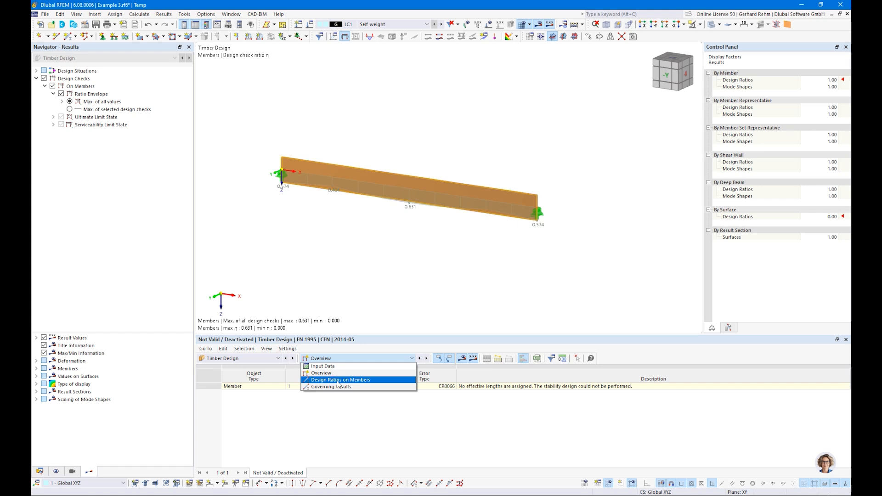
click(337, 380)
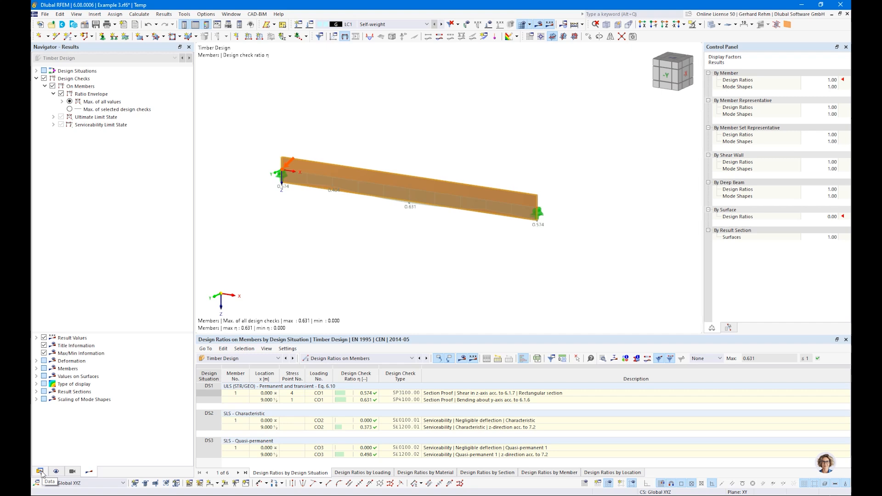
click(359, 400)
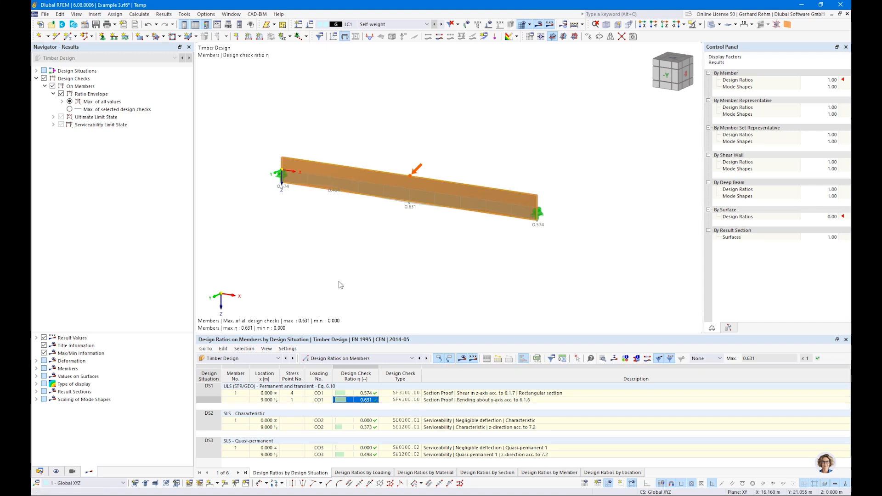
Create new effective lengths for the beam that consider only lateral-torsional buckling, with flexural buckling about both axes deactivated.
double_click(420, 180)
click(231, 113)
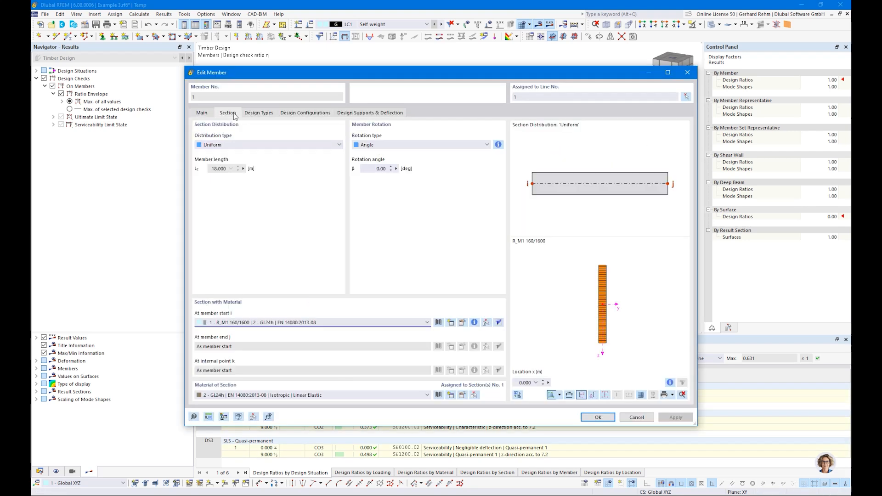
key(ctrl+Tab)
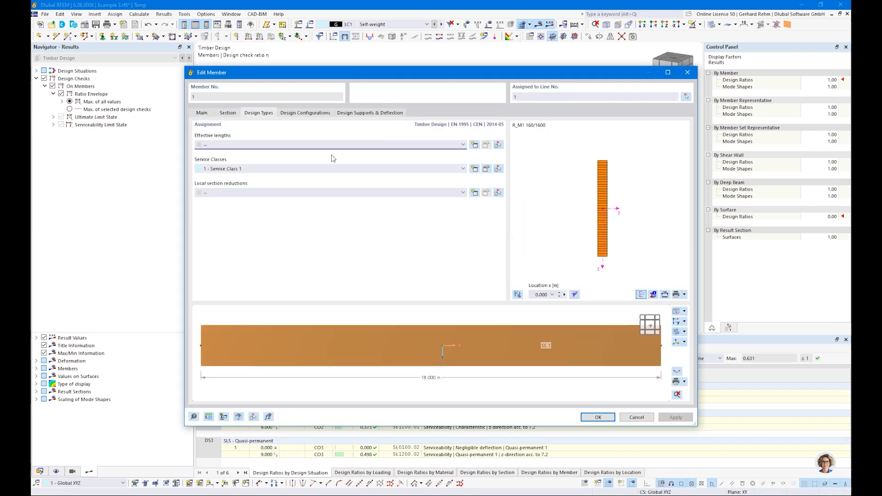
click(474, 144)
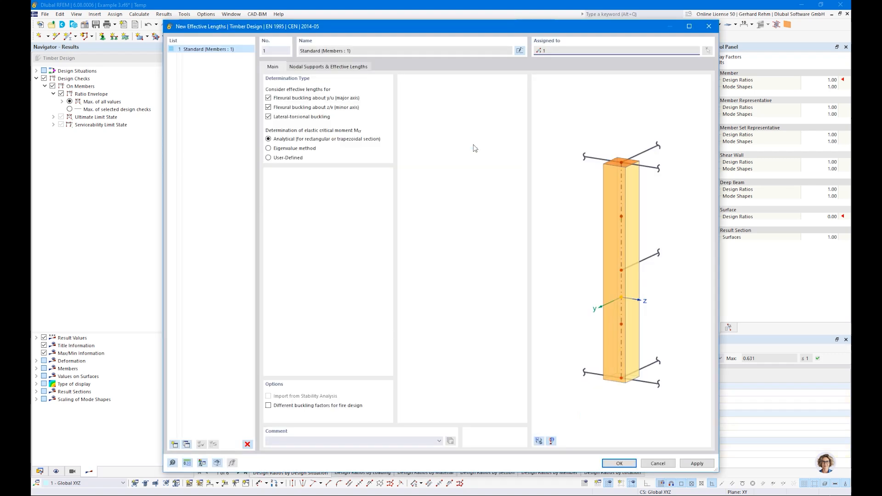
click(268, 99)
click(269, 107)
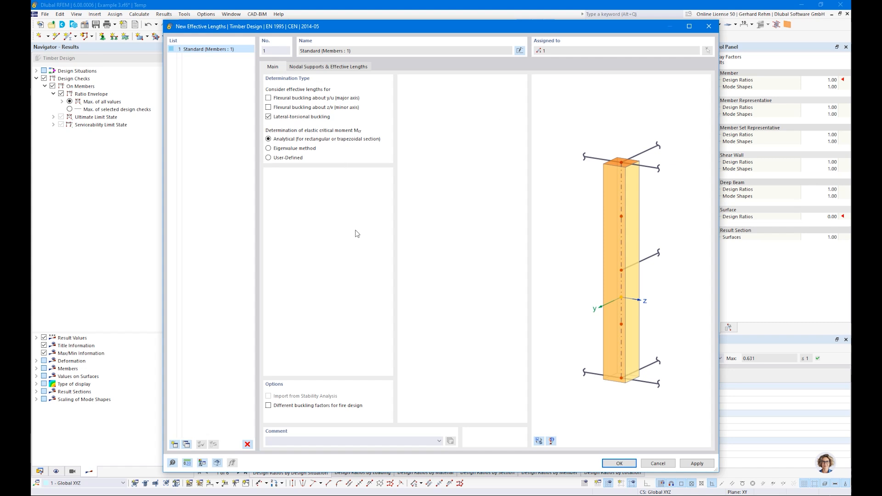
Set the lateral-torsional buckling factor kLT to 0.90 for a beam with uniformly distributed load, and assign the effective lengths to the member.
click(326, 67)
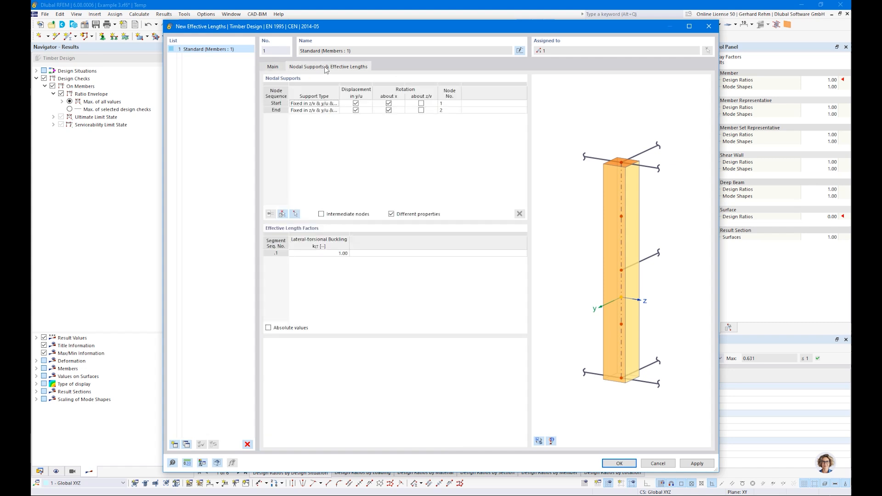
click(281, 67)
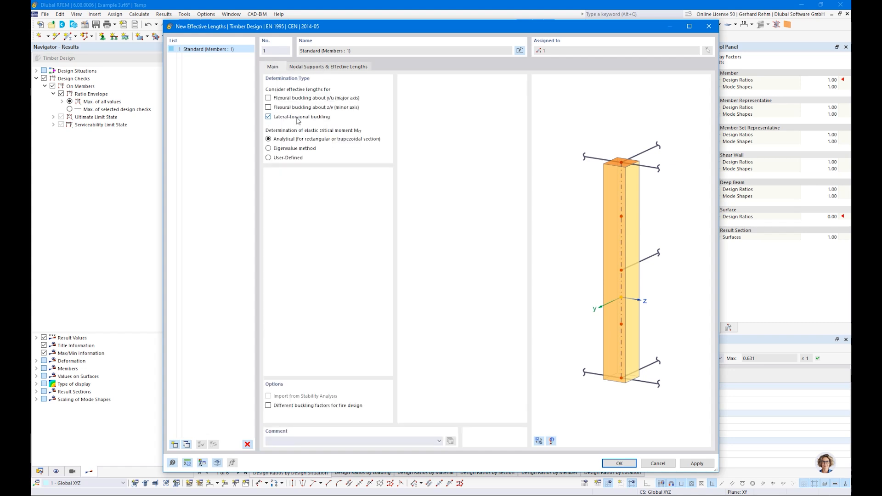
click(312, 67)
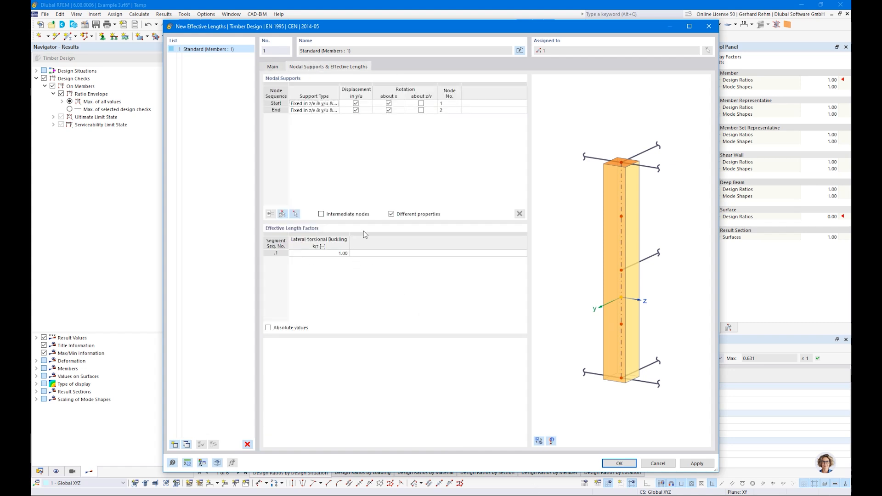
click(305, 255)
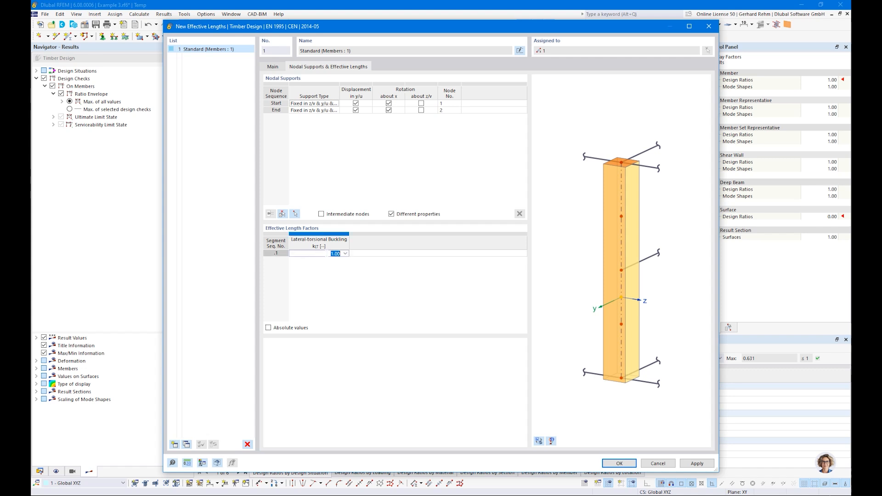
click(345, 254)
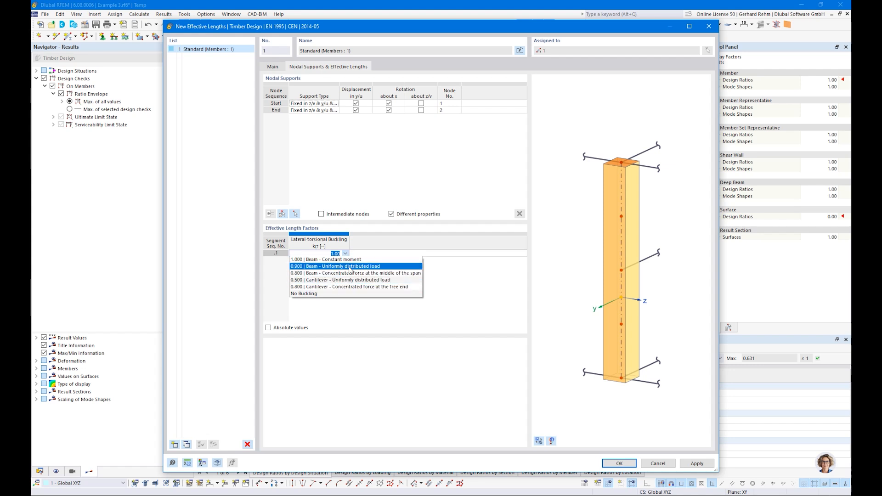
click(349, 267)
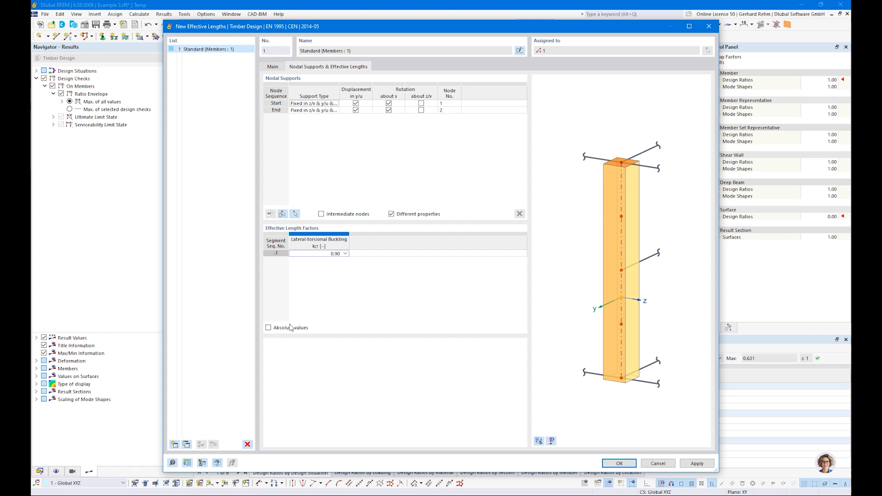
click(269, 328)
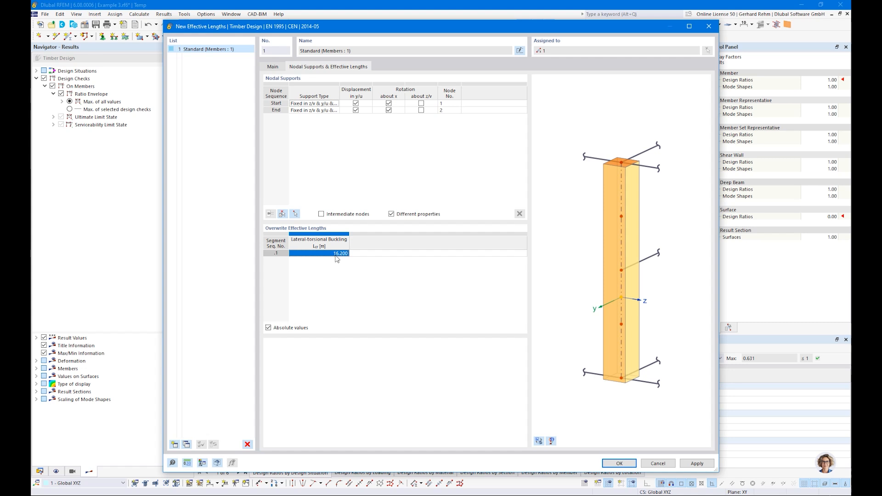
click(268, 328)
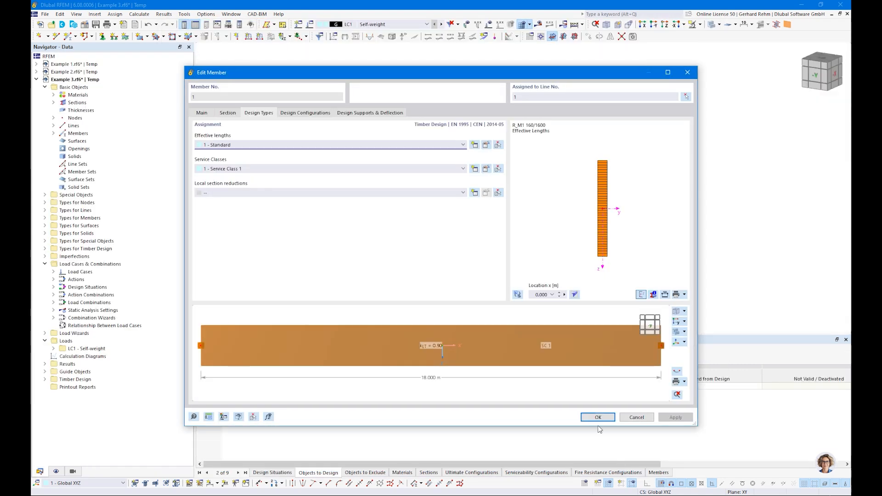
click(598, 418)
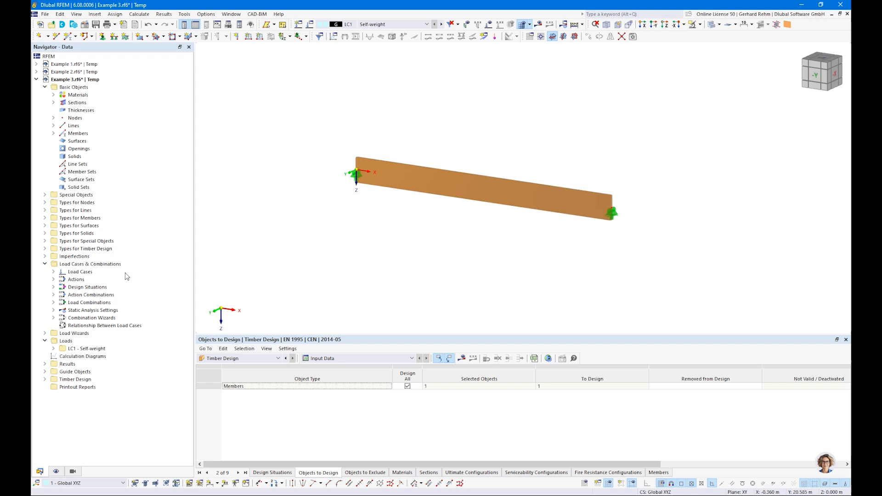
Review the default ultimate configuration's stability design parameters, especially the vertical position of the transverse load application.
click(45, 379)
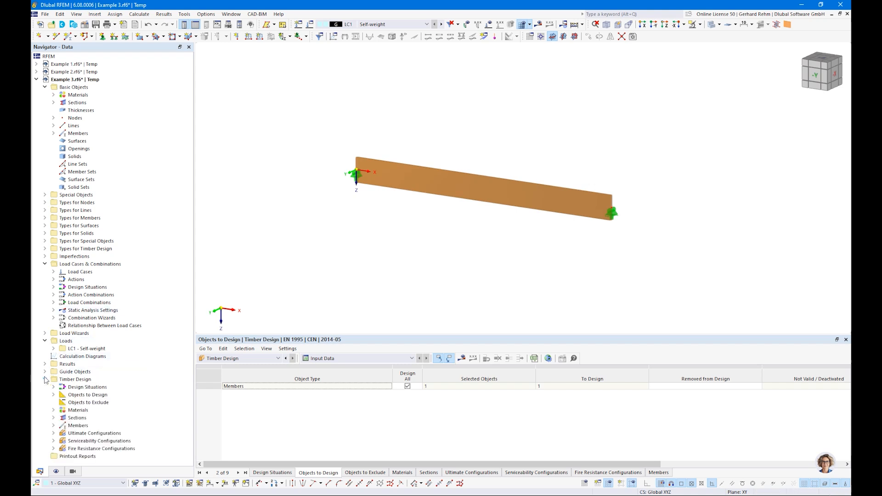
click(54, 433)
double_click(85, 441)
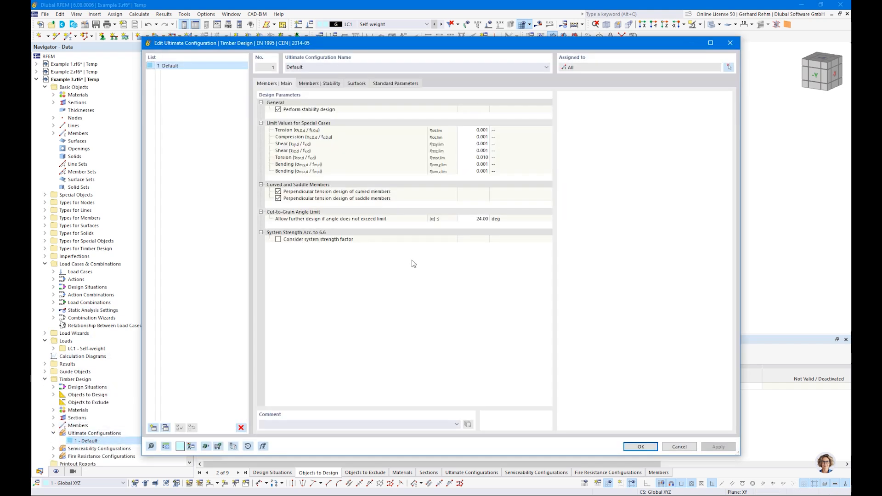
click(325, 84)
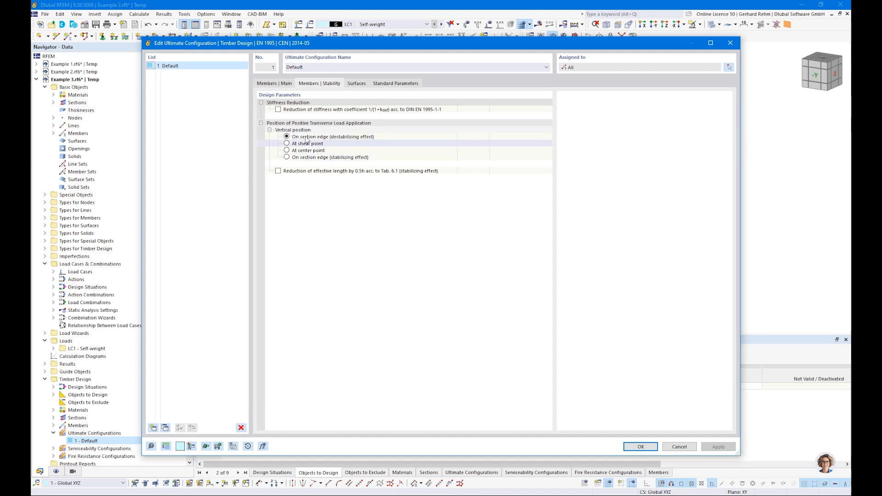
drag(301, 46, 312, 253)
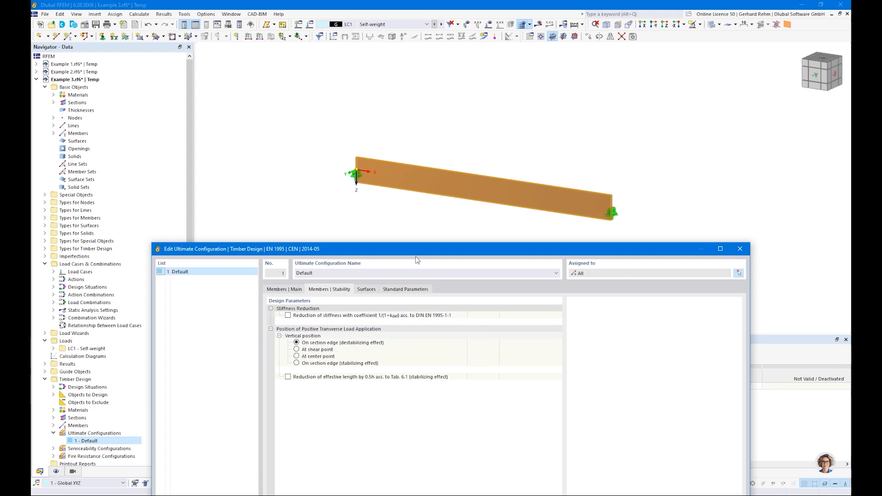
drag(414, 248, 402, 56)
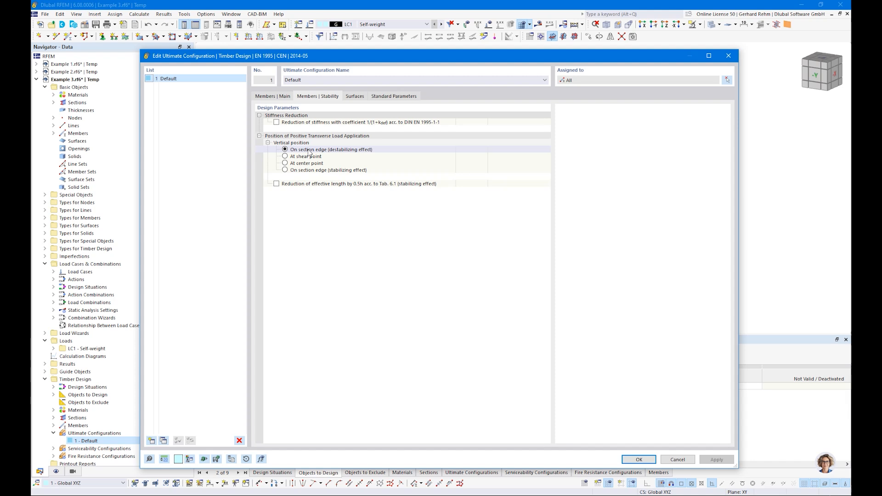
click(625, 459)
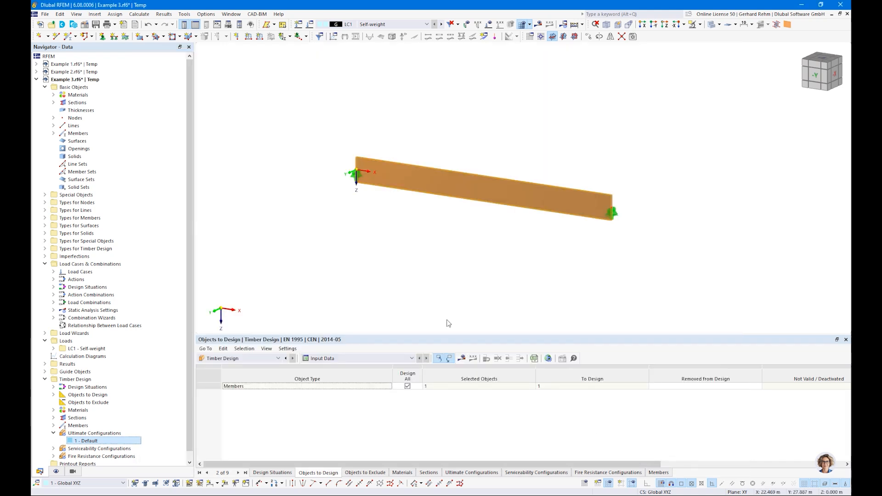
Run the Timber Design calculation with the new effective lengths and list the design ratios on members.
click(463, 359)
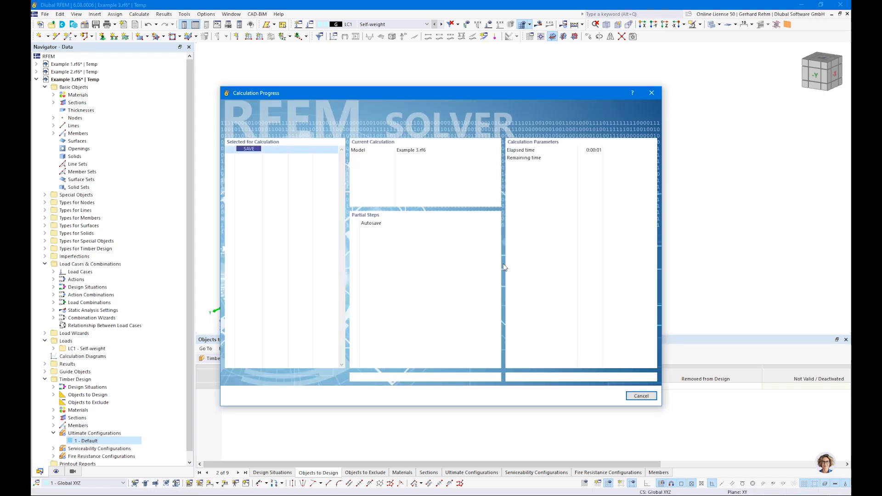
click(321, 359)
click(320, 376)
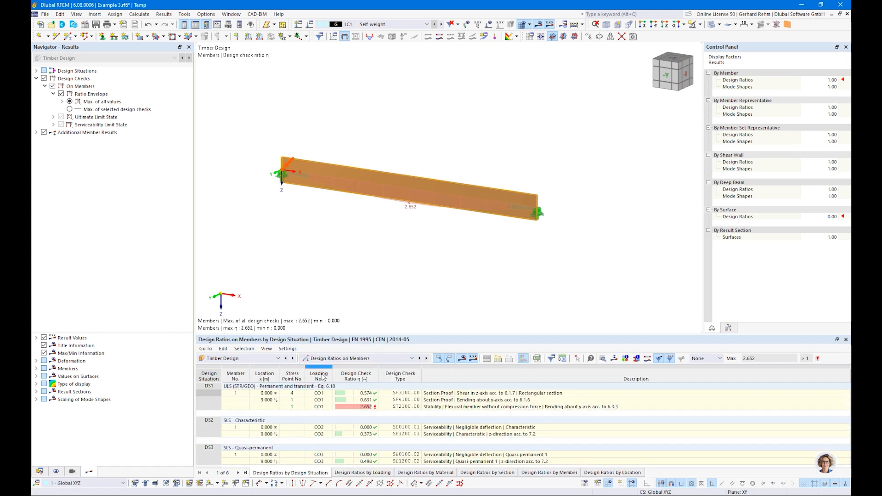
Delete the SLS design situations DS2 Characteristic and DS3 Quasi-permanent from the model.
click(41, 472)
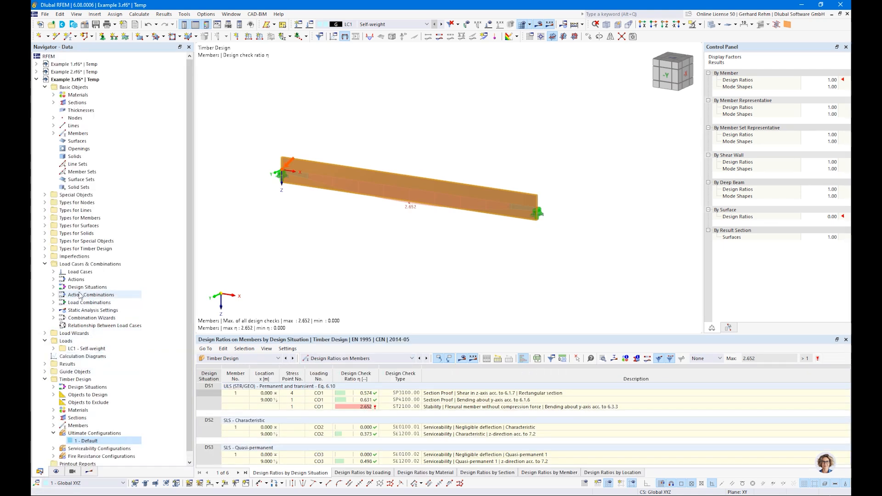
click(53, 287)
click(111, 302)
shift+click(163, 310)
key(Delete)
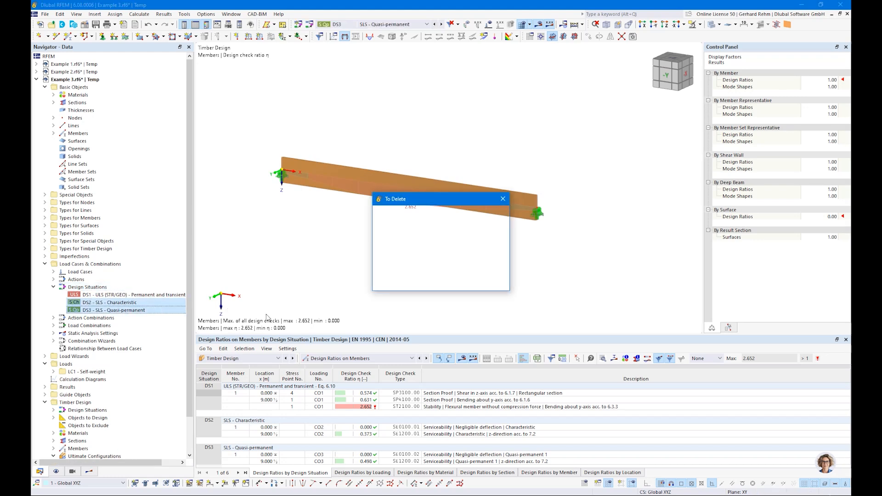
click(454, 285)
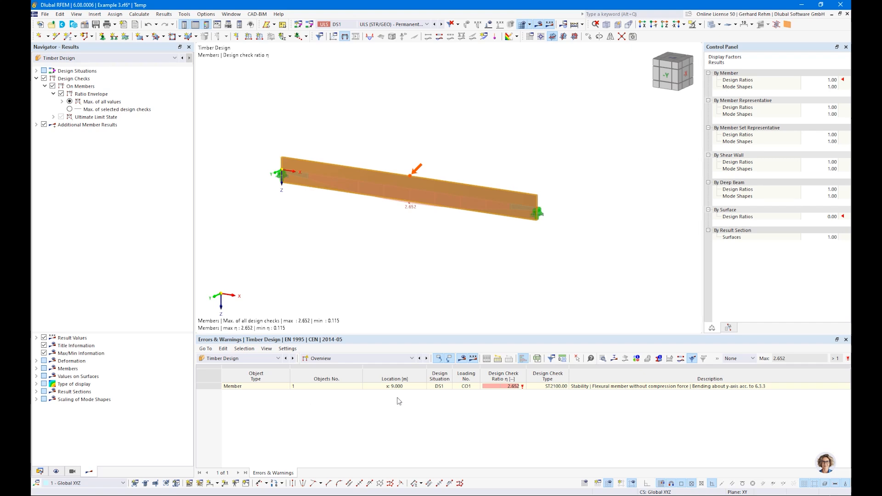
Switch the results from the errors and warnings overview to the design ratios on members for DS1.
click(511, 388)
click(366, 360)
click(361, 381)
click(354, 406)
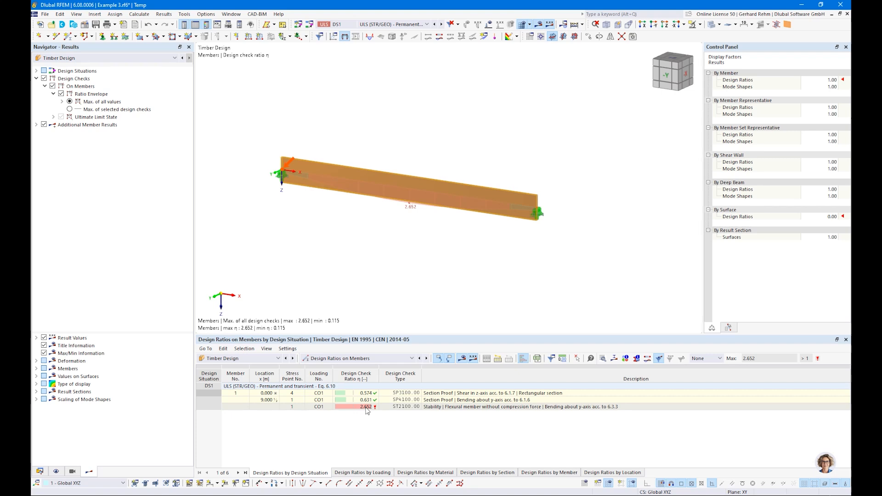
Examine the design check details of the ST2100 stability check for bending about the y-axis, including its formulas and design ratio.
click(440, 407)
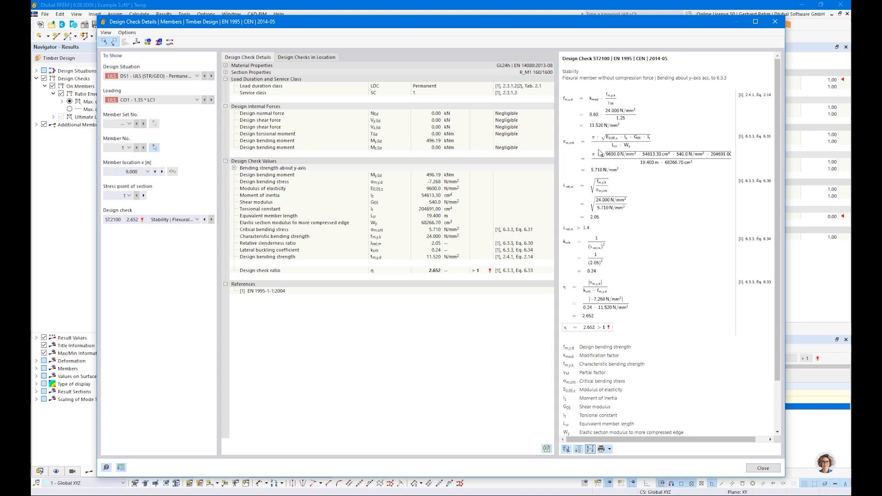
click(755, 21)
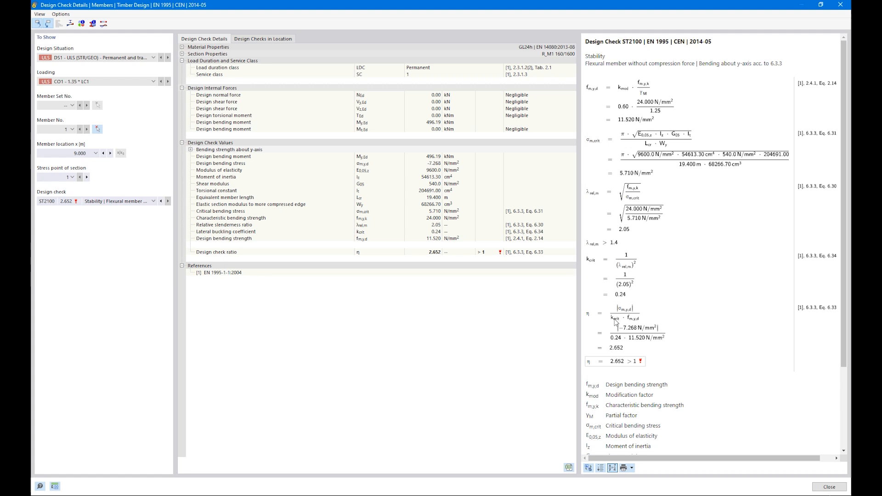
click(110, 201)
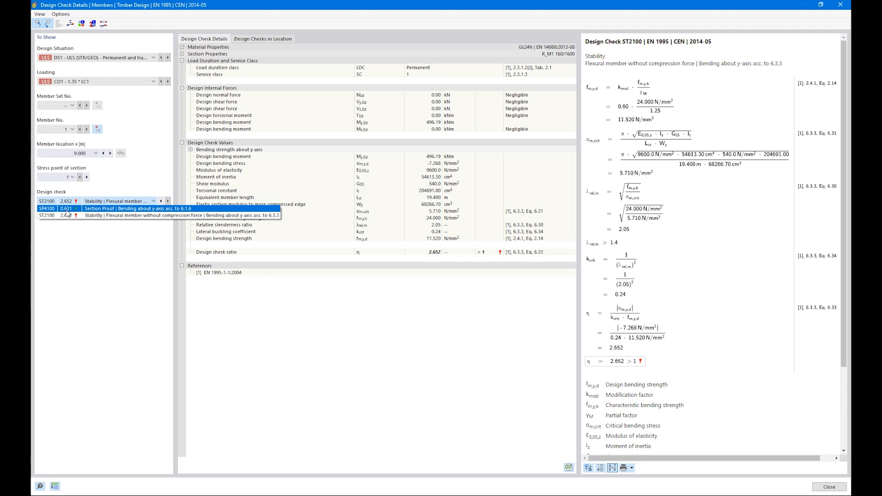
click(629, 365)
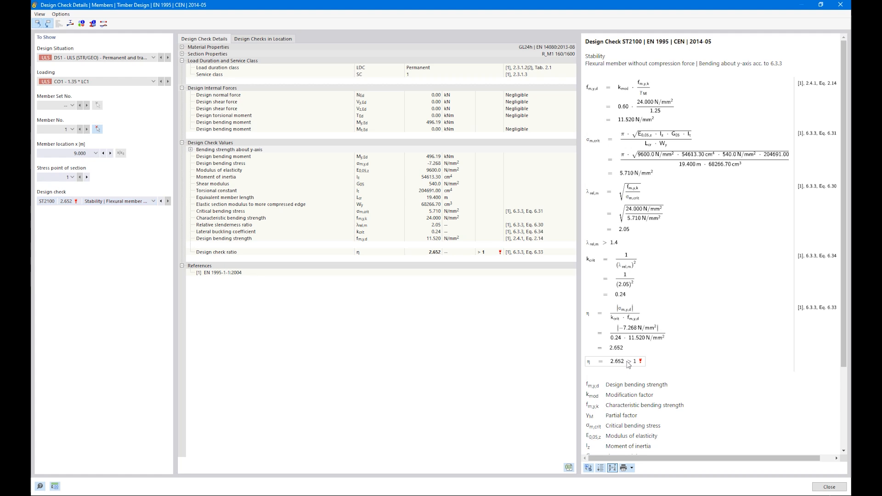
click(817, 486)
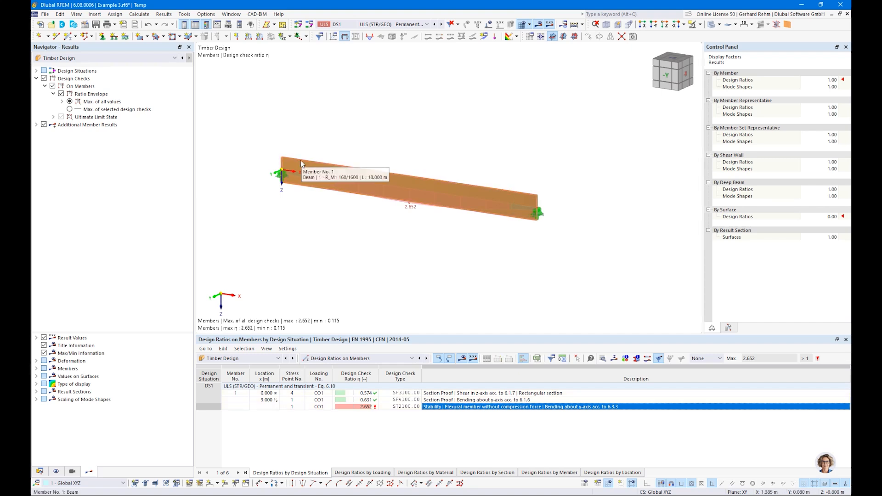
Copy the beam together with its end supports 5 m in the Y direction.
mouse_move(376, 198)
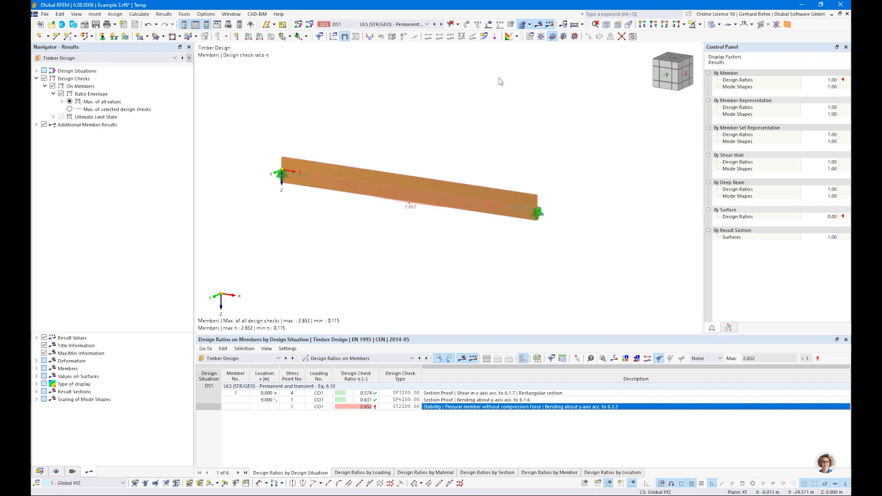
middle_drag(518, 127, 538, 175)
ctrl+middle_drag(538, 176, 560, 208)
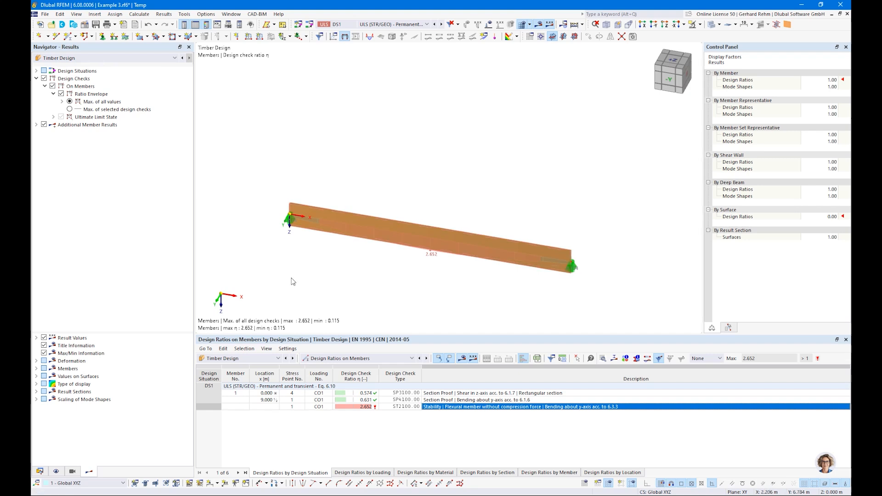
middle_drag(301, 281, 305, 223)
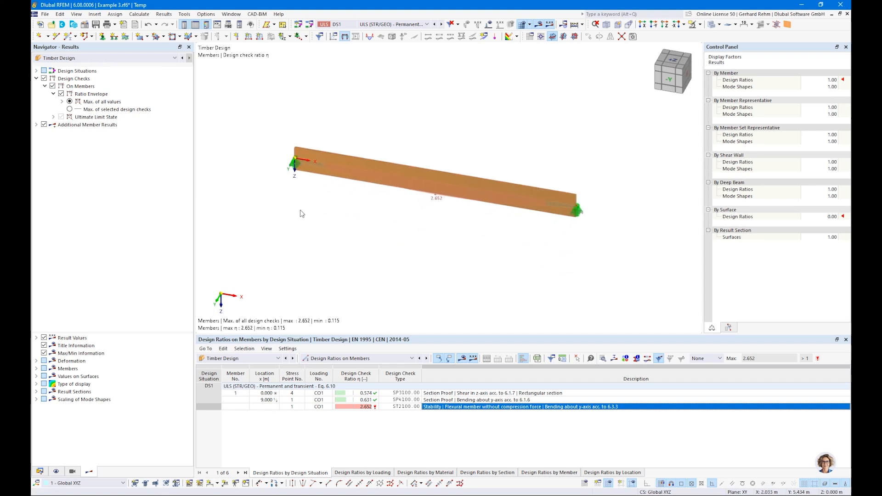
click(39, 471)
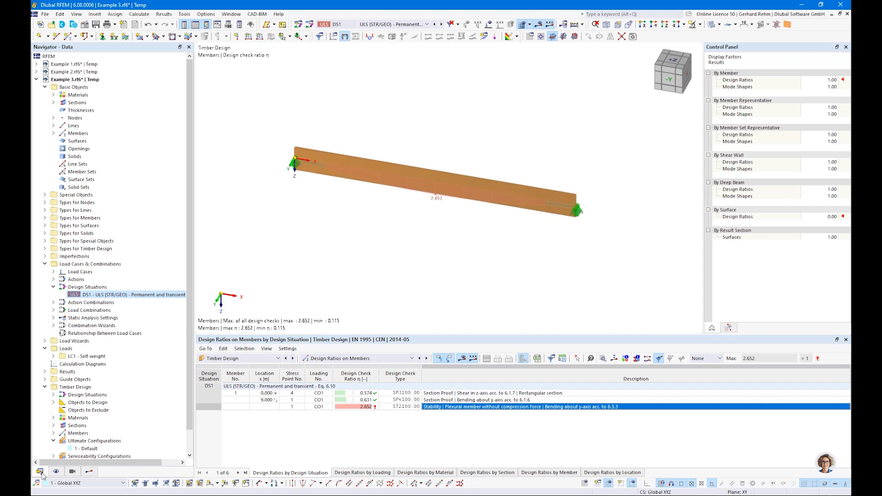
double_click(398, 167)
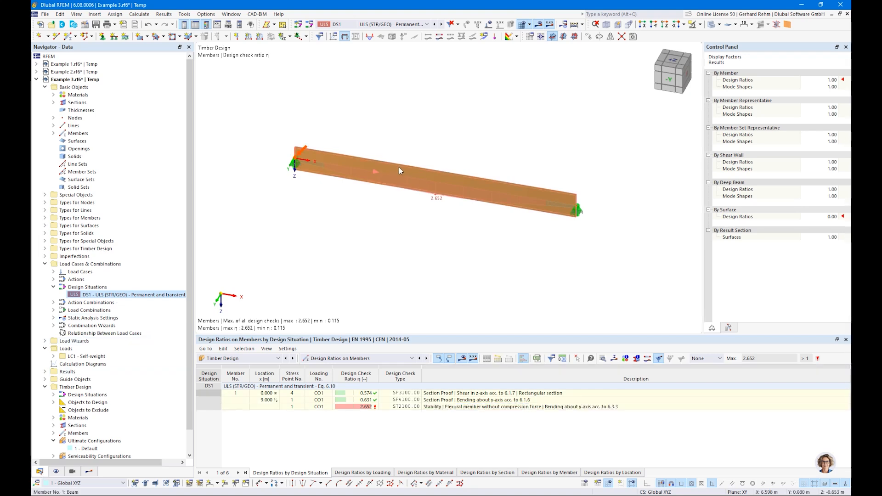
key(Escape)
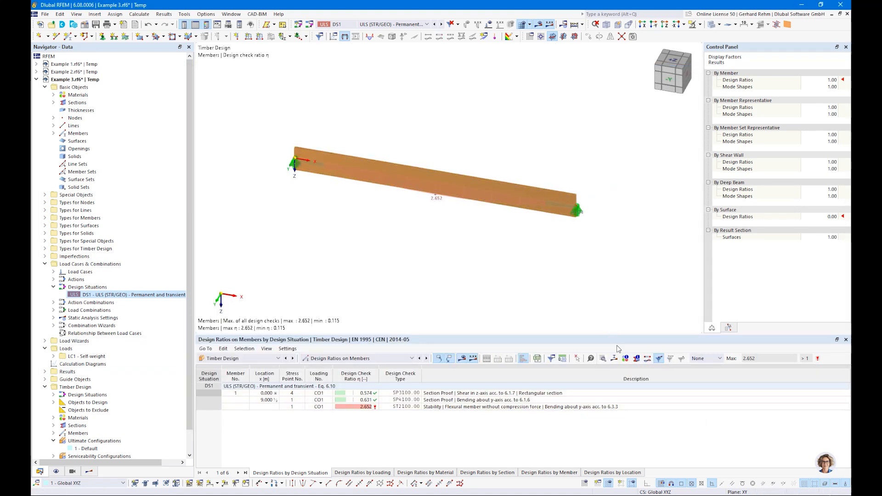
drag(622, 301, 224, 123)
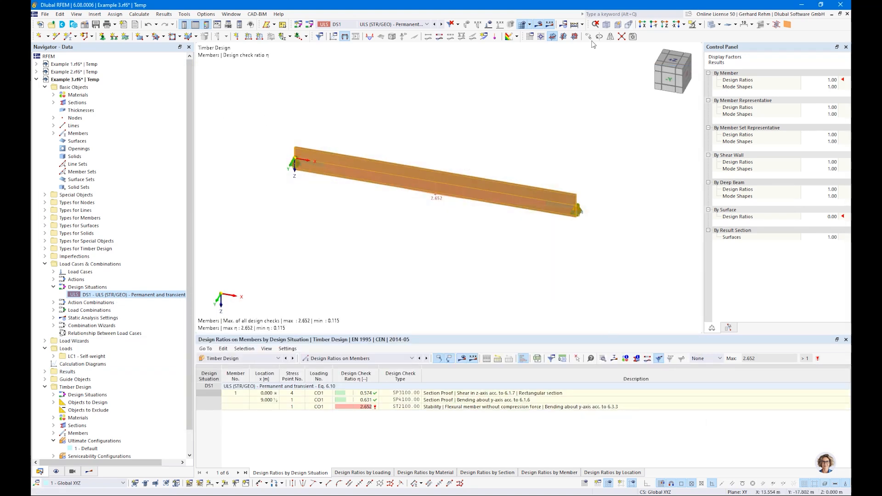
drag(334, 287, 399, 295)
text(5)
click(326, 176)
click(351, 153)
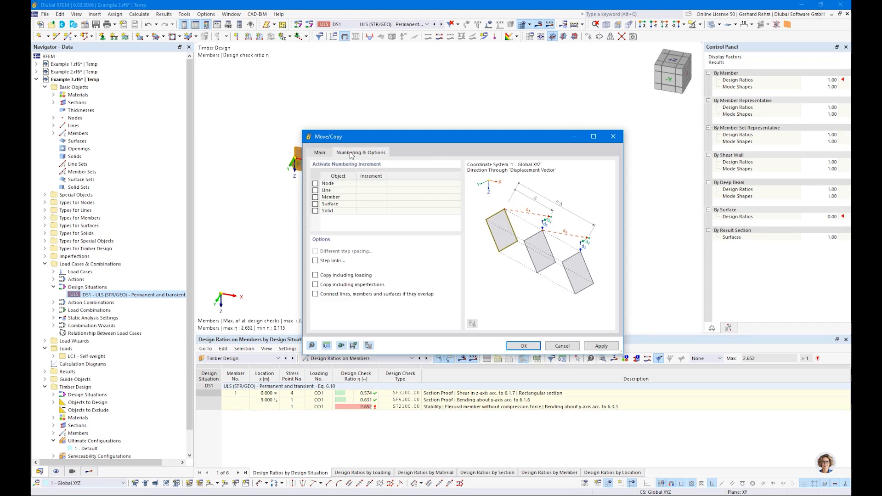
click(525, 348)
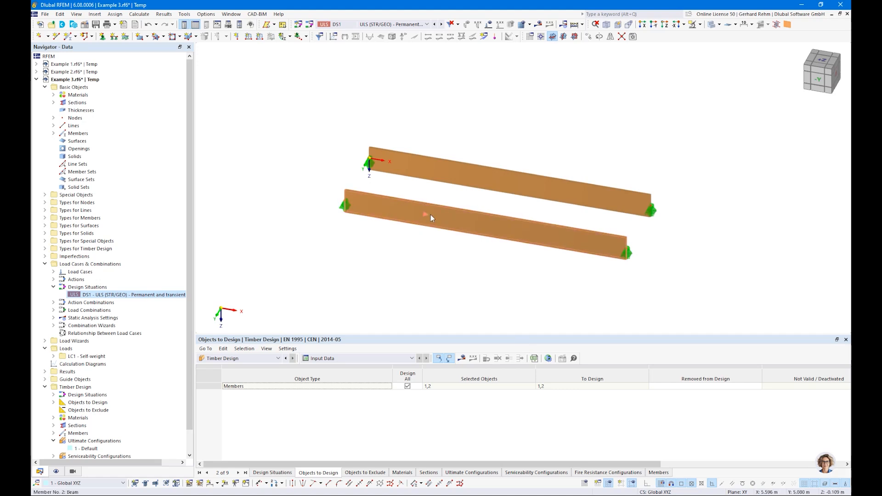
Assign the copied beam new effective lengths for lateral-torsional buckling only, with the eigenvalue method for Mcr, and calculate the Timber Design results.
double_click(431, 214)
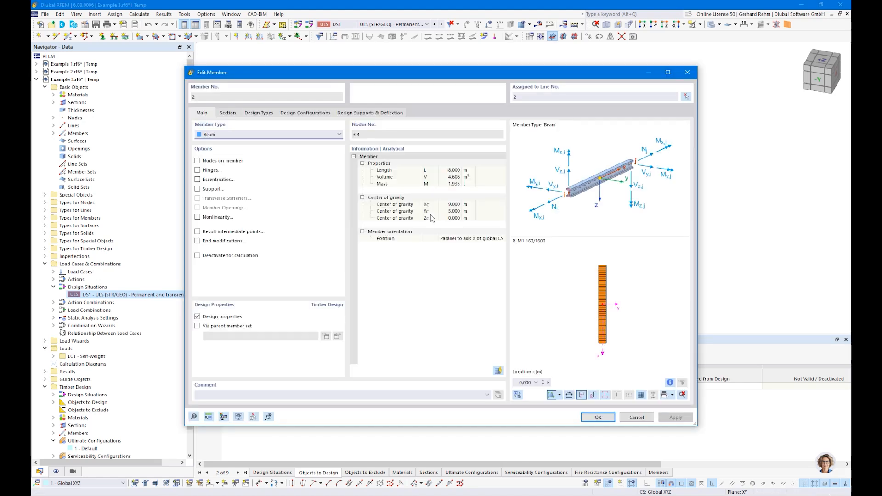
click(257, 113)
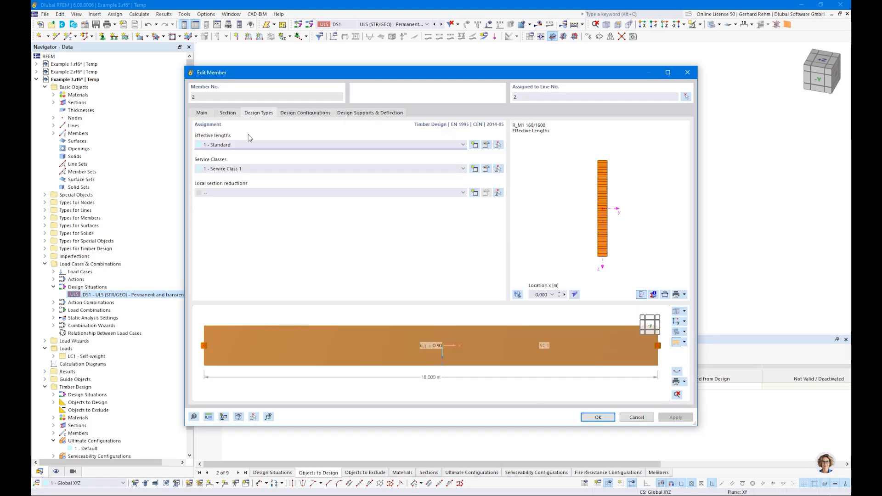
click(474, 145)
click(268, 98)
click(268, 108)
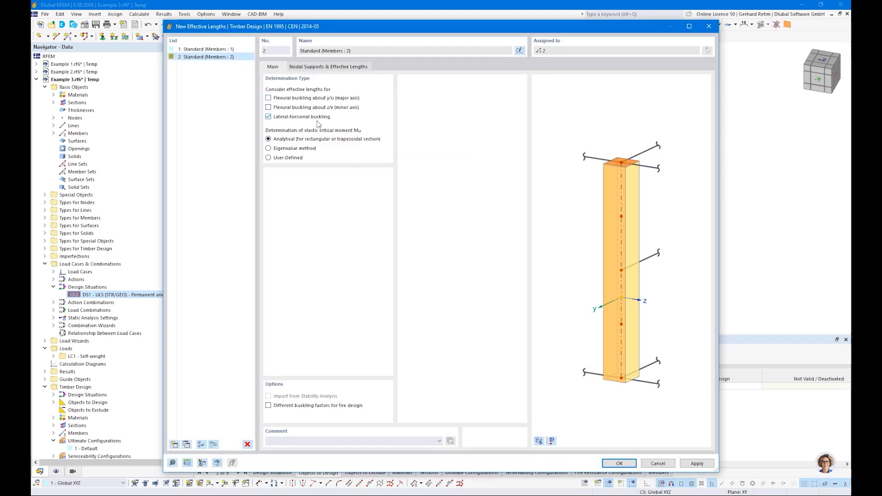
click(269, 148)
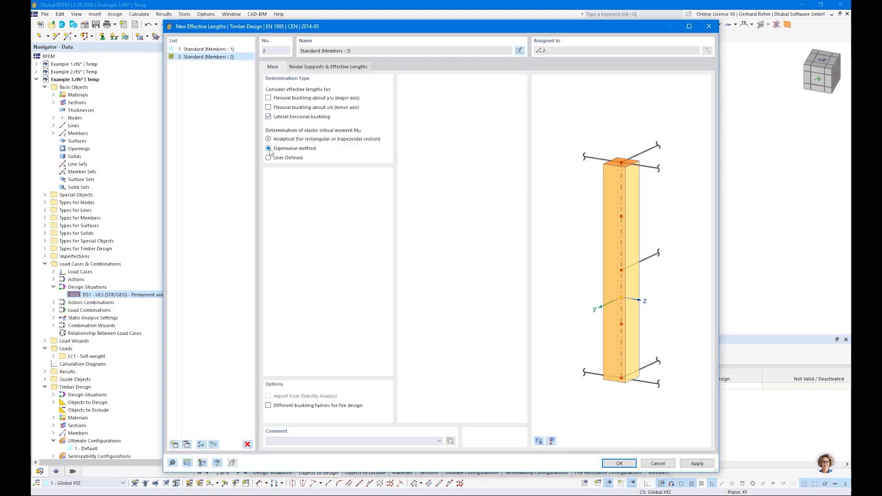
click(612, 469)
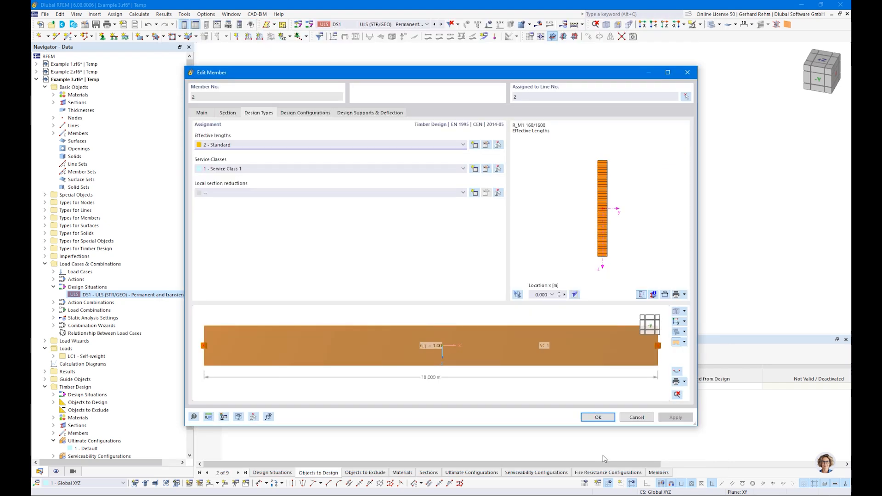
click(596, 416)
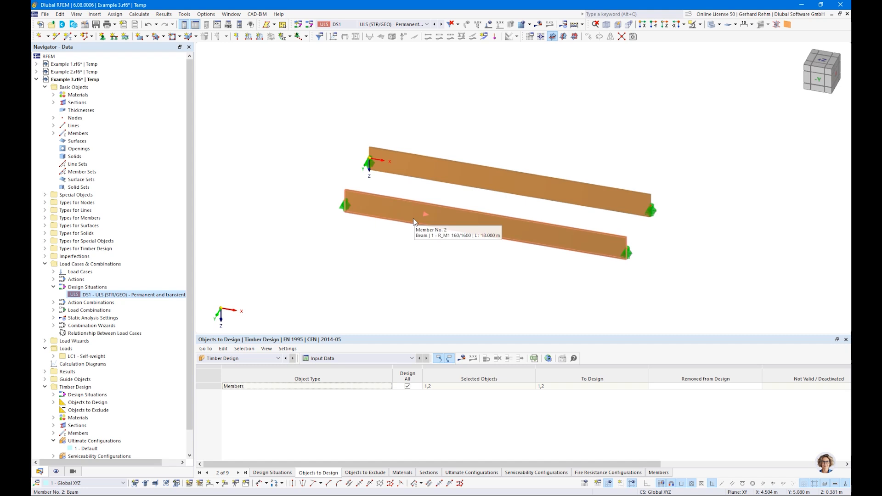
click(460, 359)
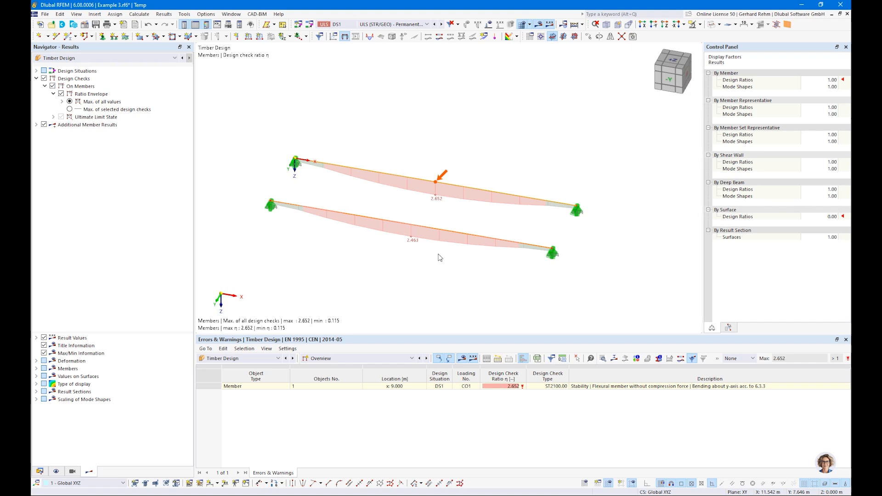
Add 2 intermediate On Member nodes to both beams without dividing the members.
click(40, 471)
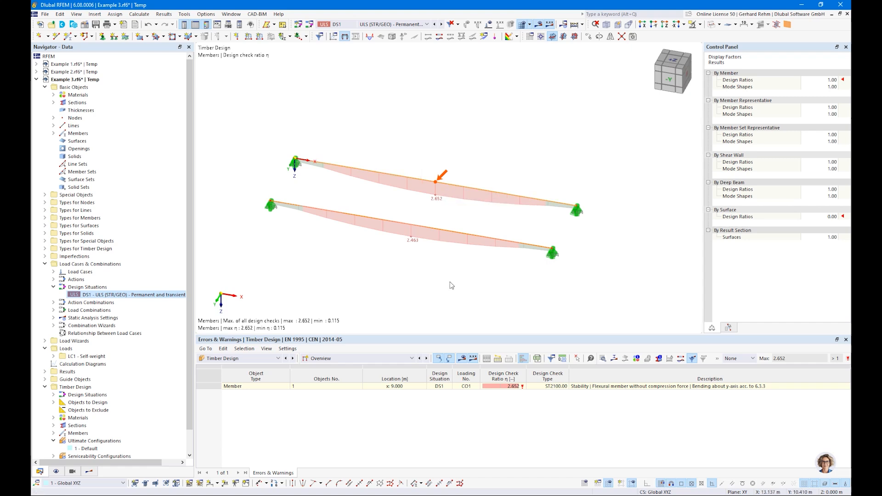
right_click(403, 177)
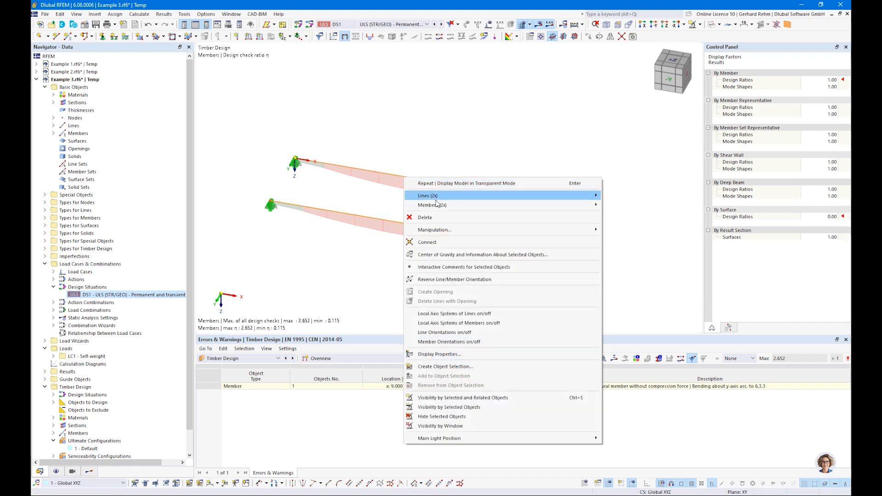
mouse_move(437, 205)
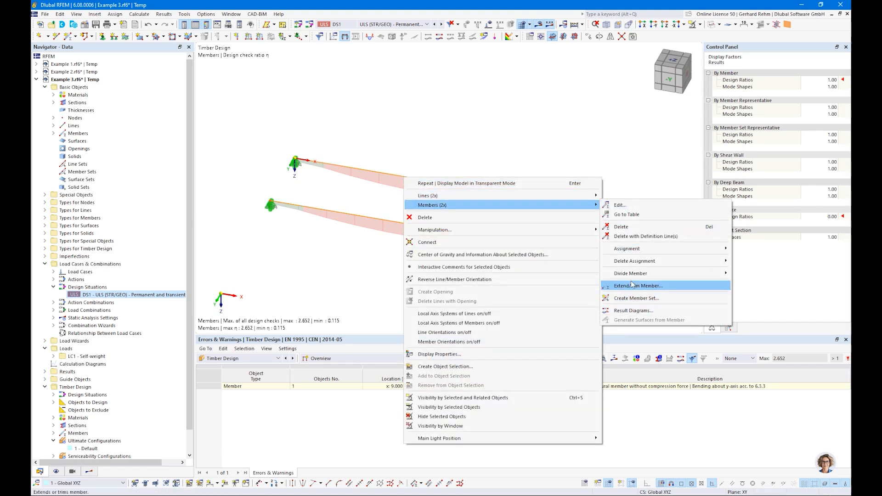
mouse_move(630, 274)
click(758, 286)
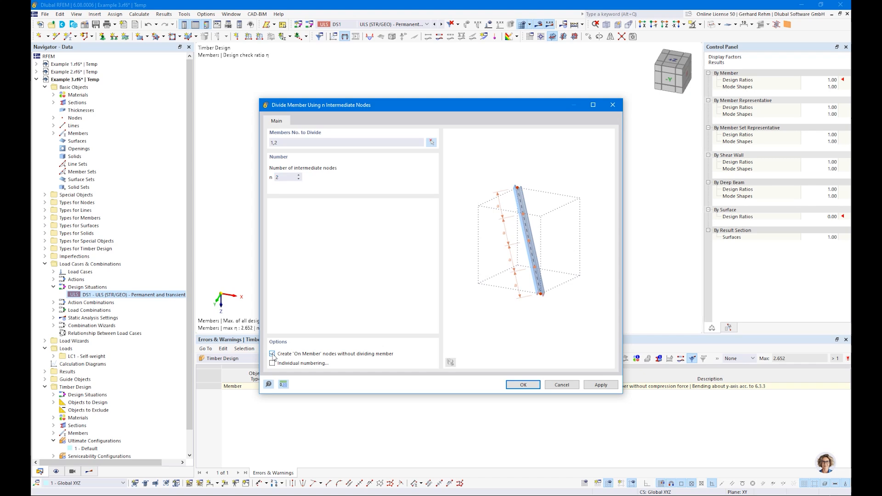
click(524, 385)
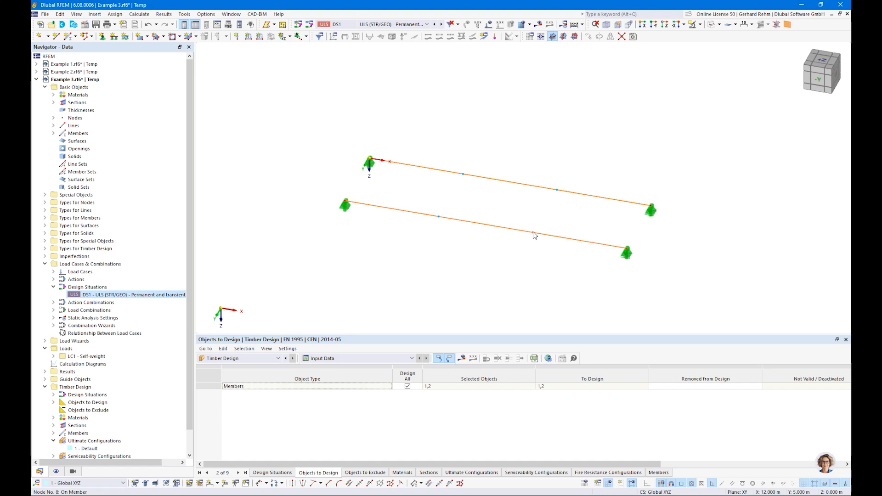
Examine the node type settings of the first intermediate node on the copied beam.
mouse_move(437, 220)
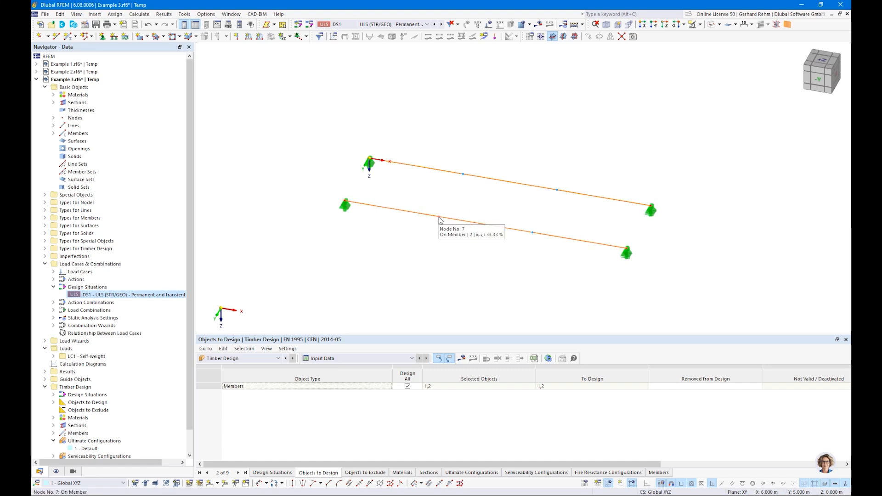
double_click(439, 219)
click(218, 132)
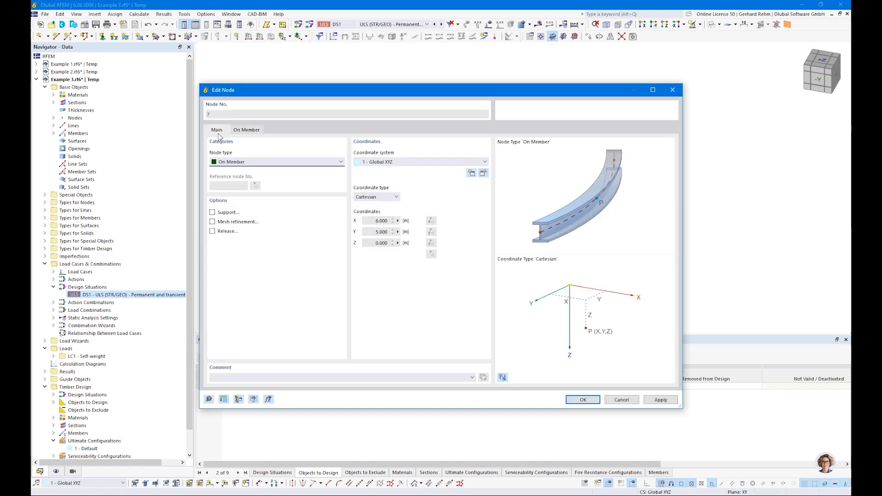
click(226, 163)
click(226, 164)
key(Escape)
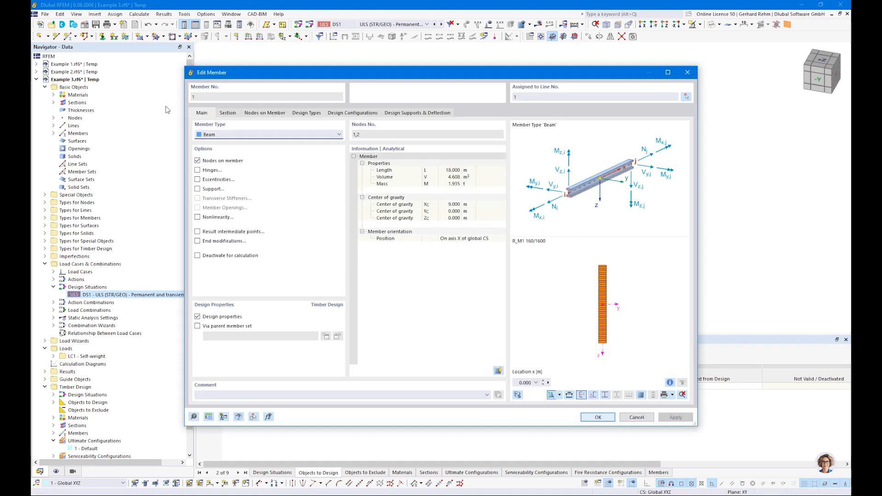
In member 1's effective lengths, add two intermediate nodes fixed in y/u and set the first segment's lateral-torsional buckling factor to 1.00.
click(263, 115)
click(295, 115)
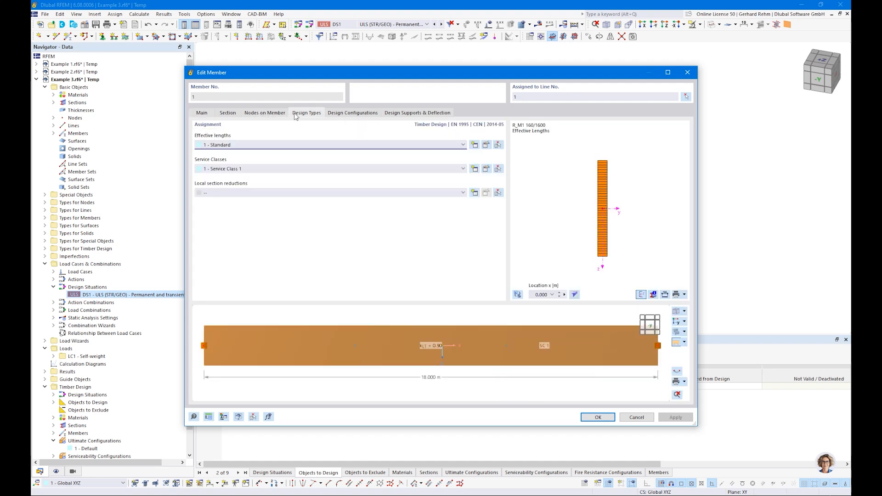
click(486, 145)
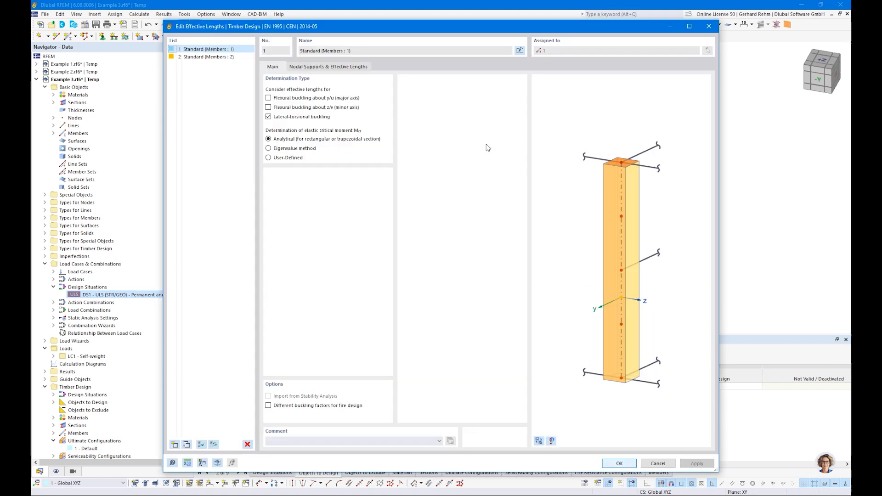
click(298, 69)
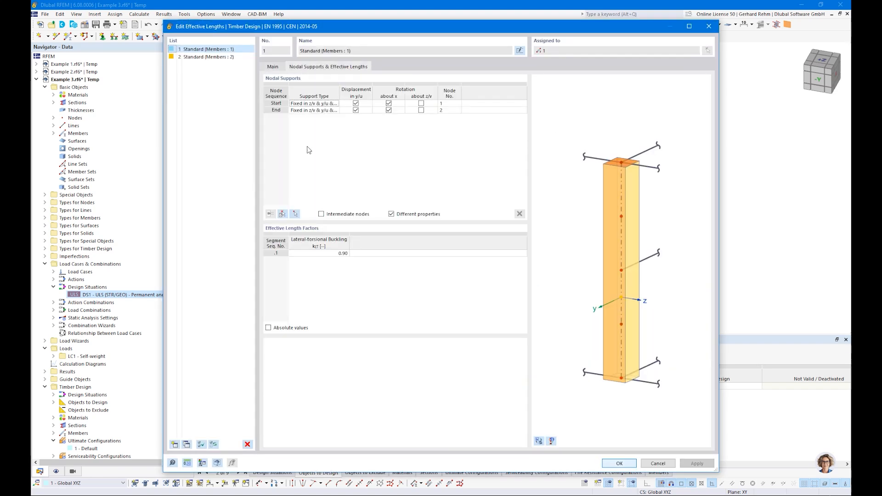
click(328, 214)
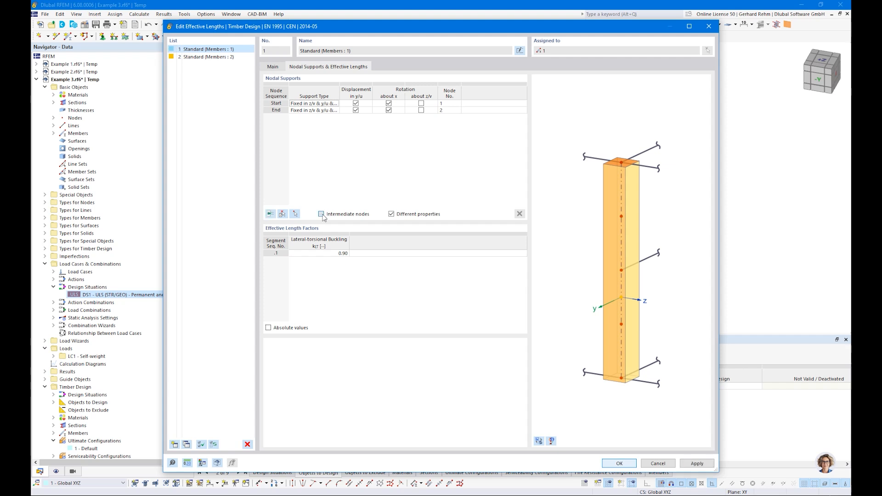
click(271, 214)
click(271, 214)
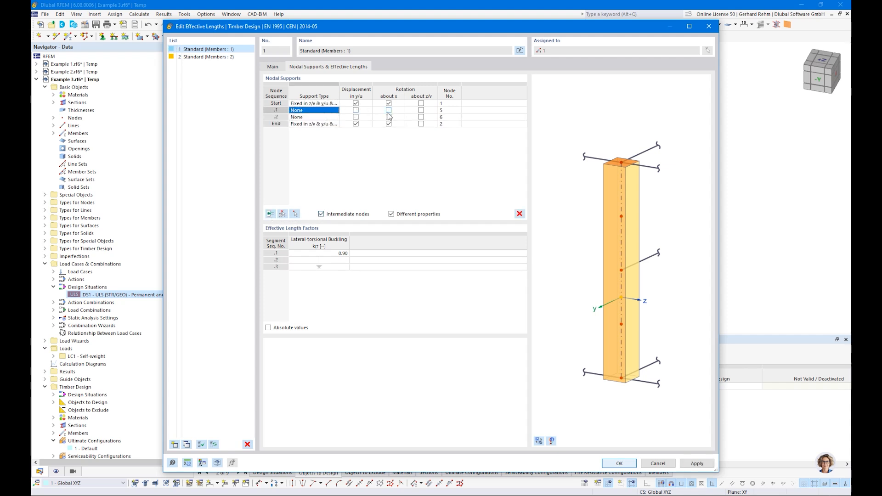
click(355, 110)
click(356, 117)
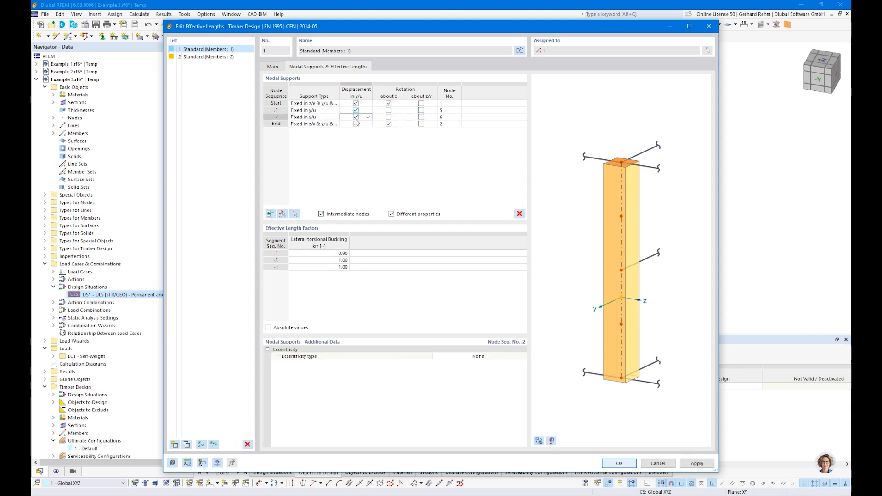
click(304, 254)
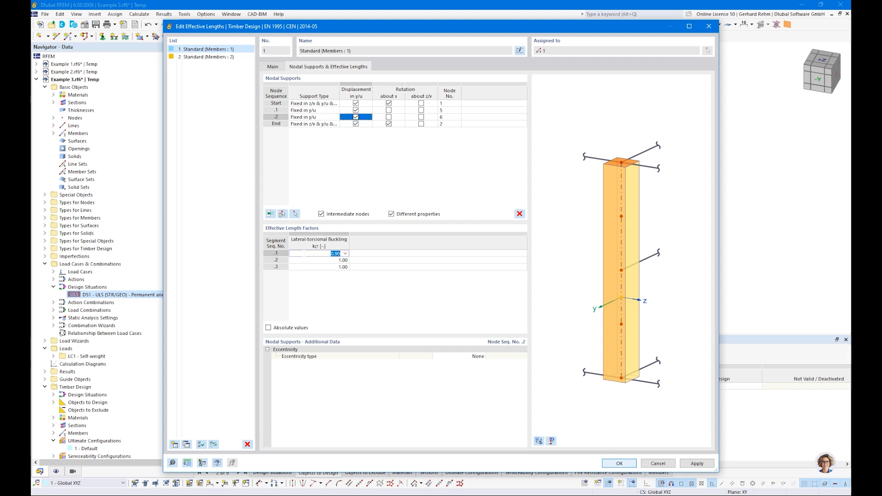
key(Return)
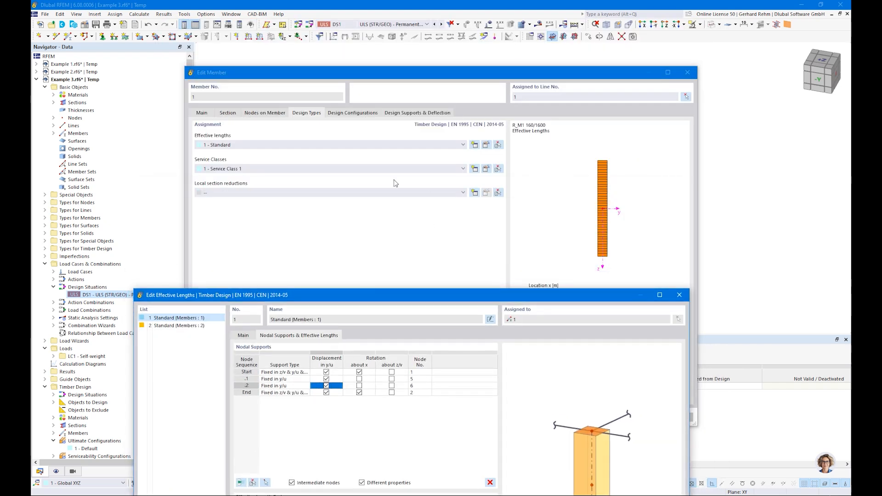
In member 2's effective lengths, enable two intermediate nodes and fix both of them against displacement in y/u.
drag(451, 303, 503, 112)
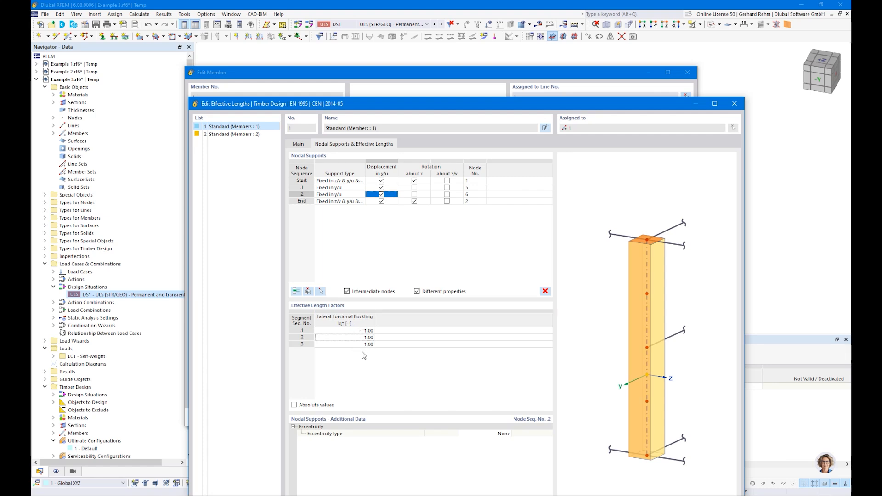
click(221, 126)
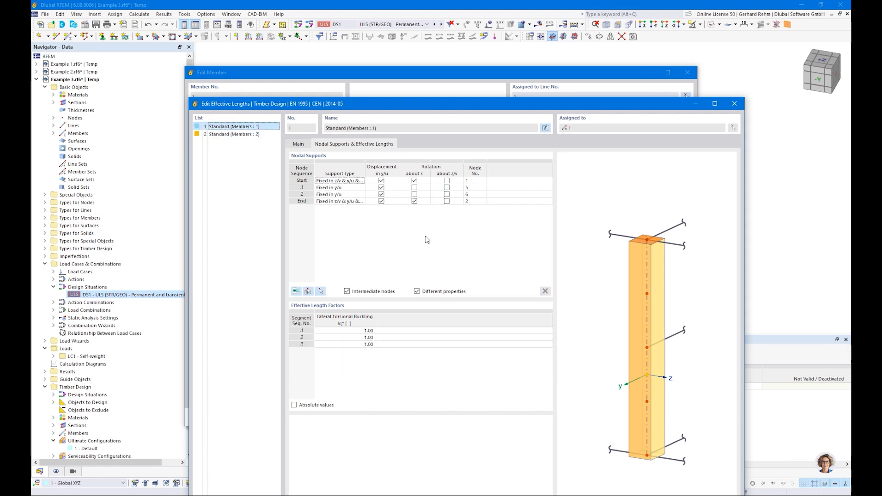
click(218, 135)
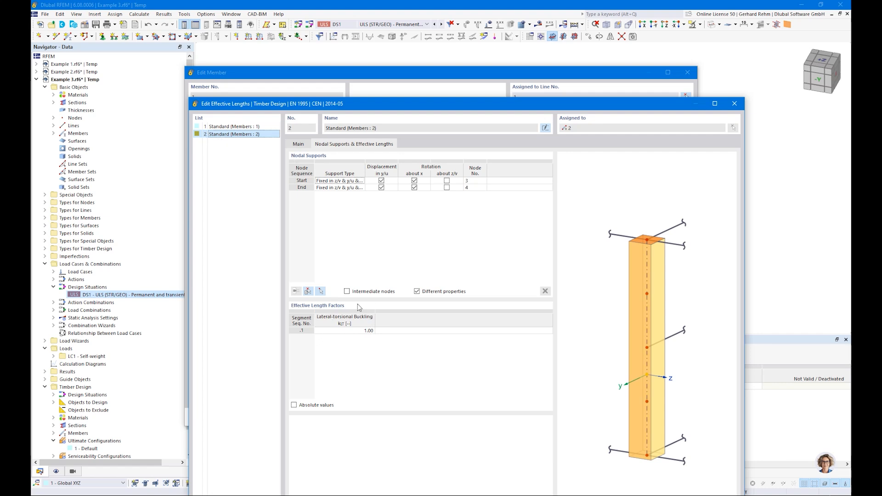
click(347, 291)
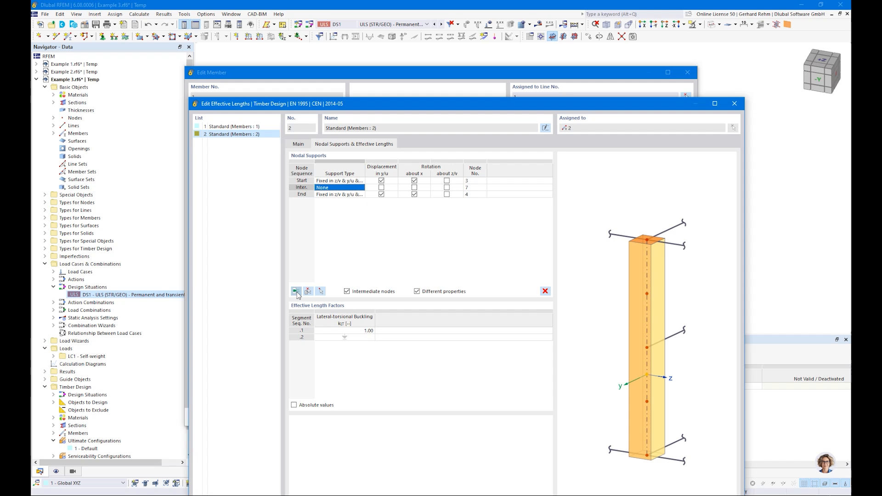
click(381, 187)
click(381, 194)
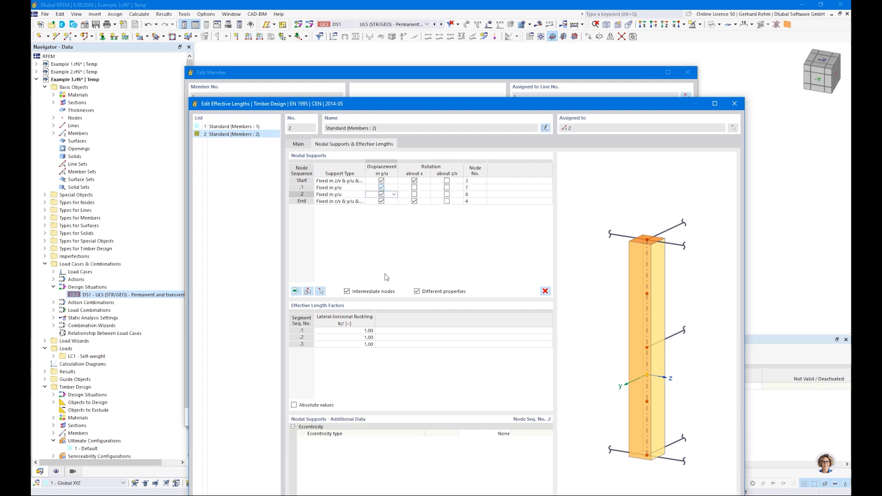
Set the eccentricity type of member 2's two intermediate nodal supports to At upper flange, with the preview showing the real beam.
double_click(389, 111)
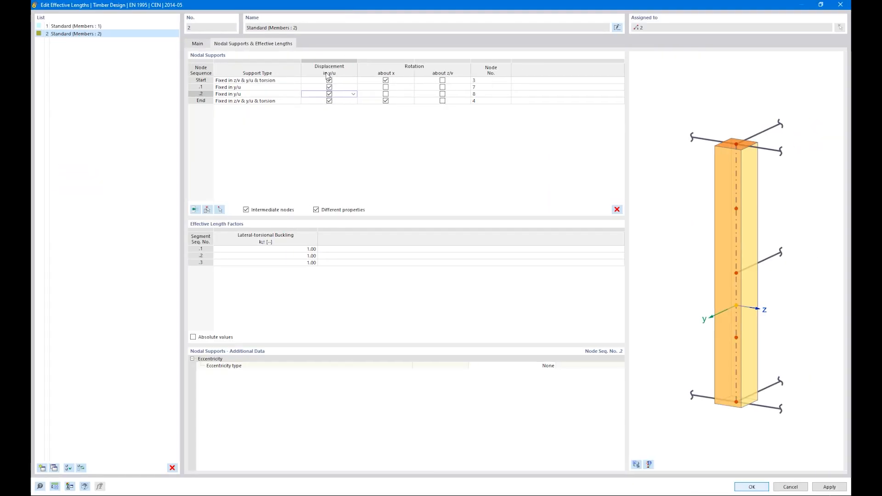
click(286, 87)
shift+click(280, 94)
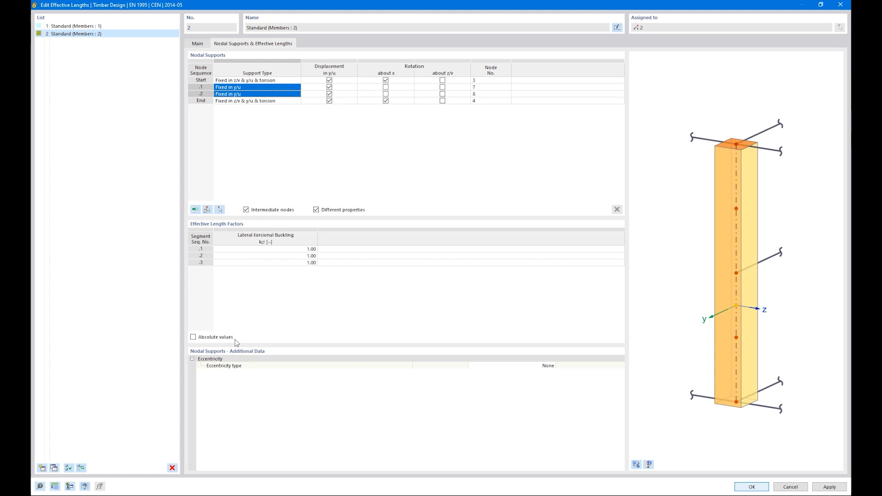
click(550, 366)
click(553, 366)
click(665, 404)
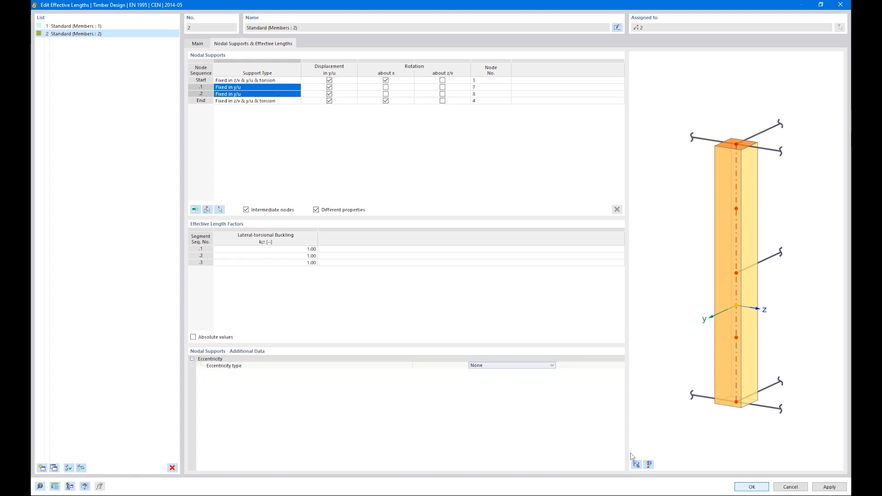
click(715, 265)
ctrl+middle_drag(742, 288, 612, 260)
right_drag(613, 261, 613, 259)
click(742, 276)
scroll(743, 278, up, 6)
right_drag(744, 282, 743, 259)
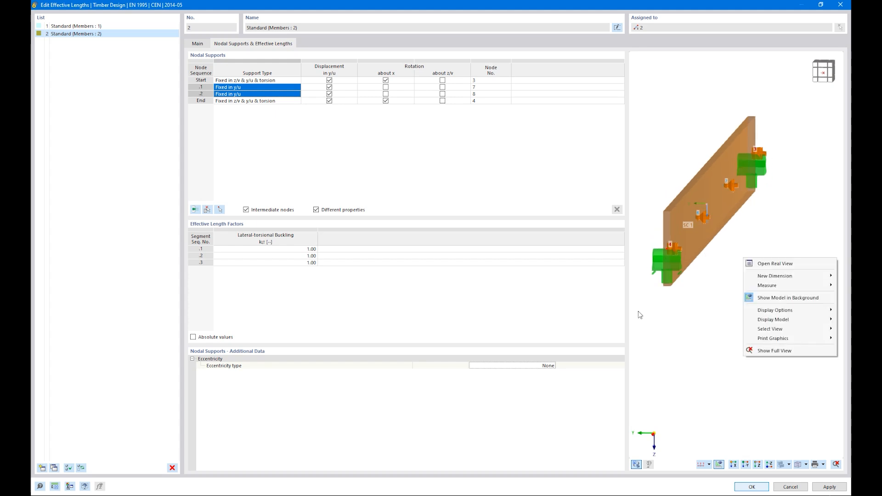
click(540, 366)
click(552, 365)
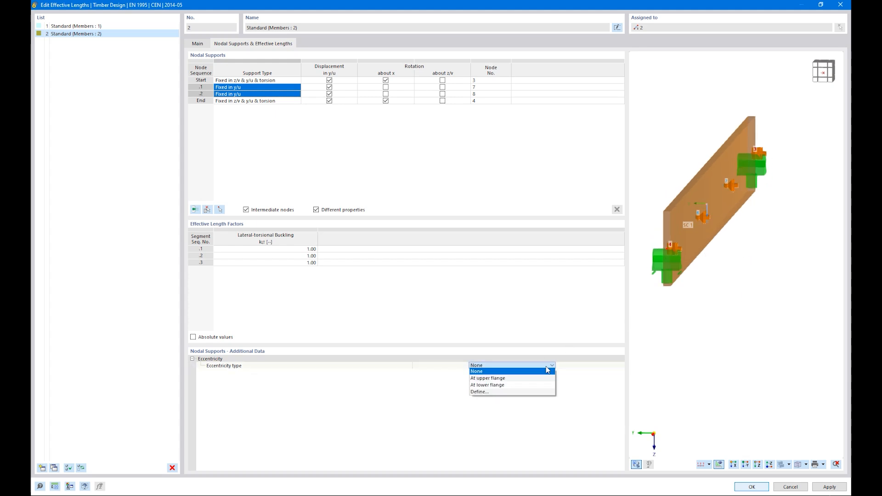
click(526, 380)
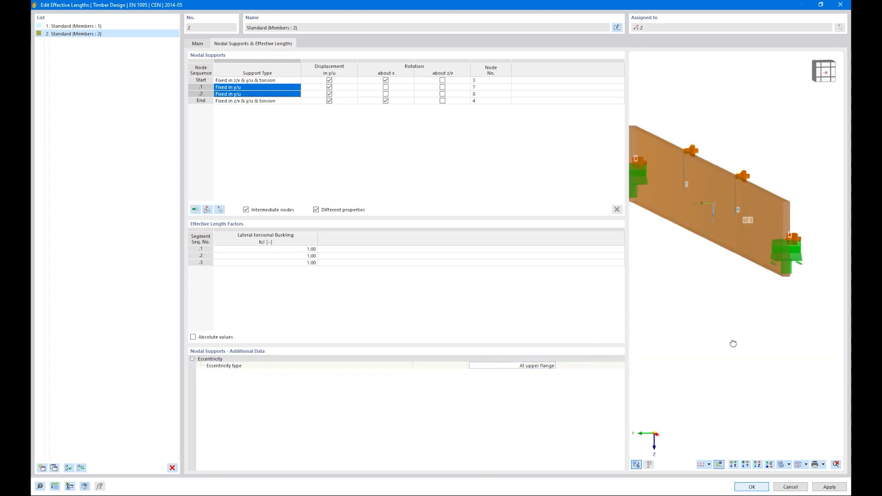
scroll(697, 308, down, 3)
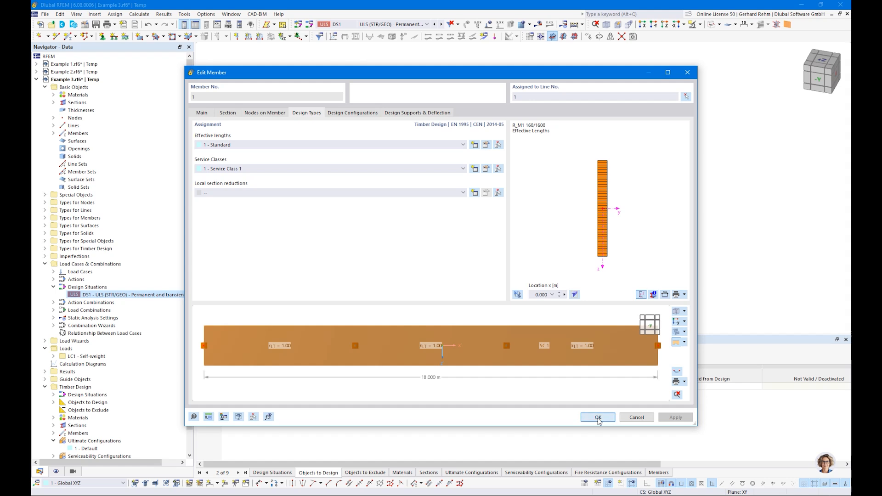
Confirm the member changes, calculate the Timber Design results, and list the design ratios on members.
click(599, 418)
click(461, 358)
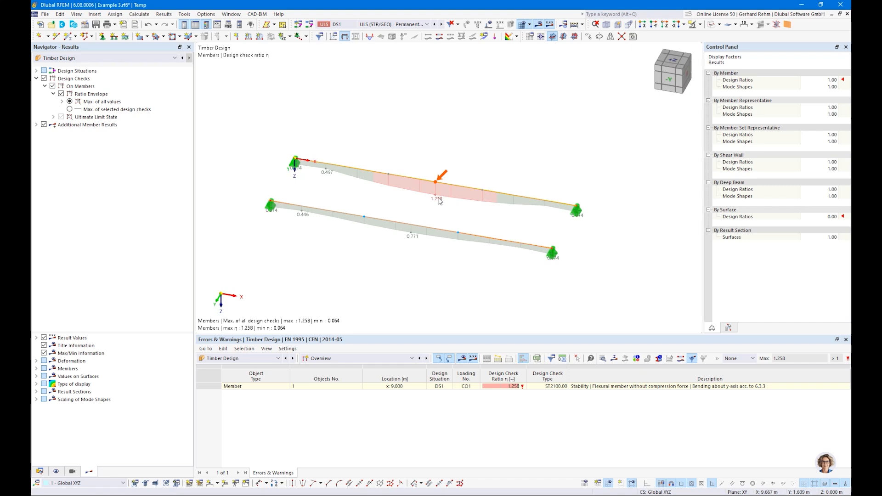
click(368, 354)
click(326, 377)
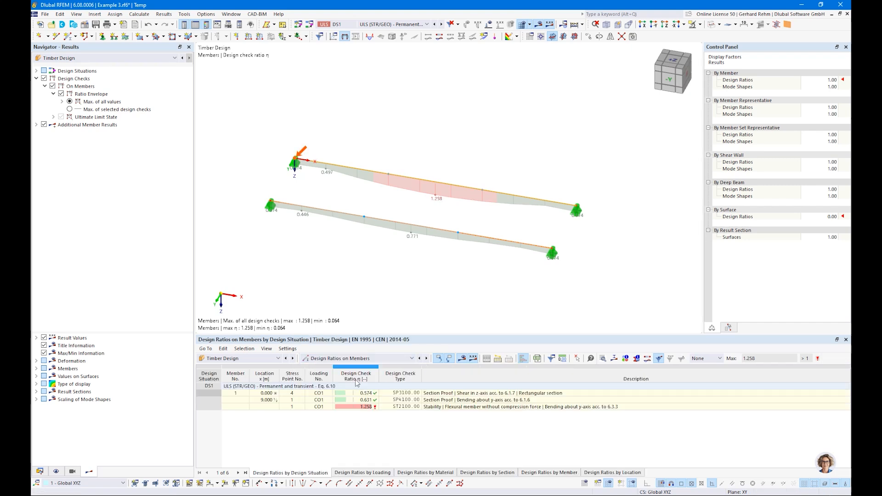
Examine the design check details and formulas of member 1's ST2100 stability check.
click(449, 408)
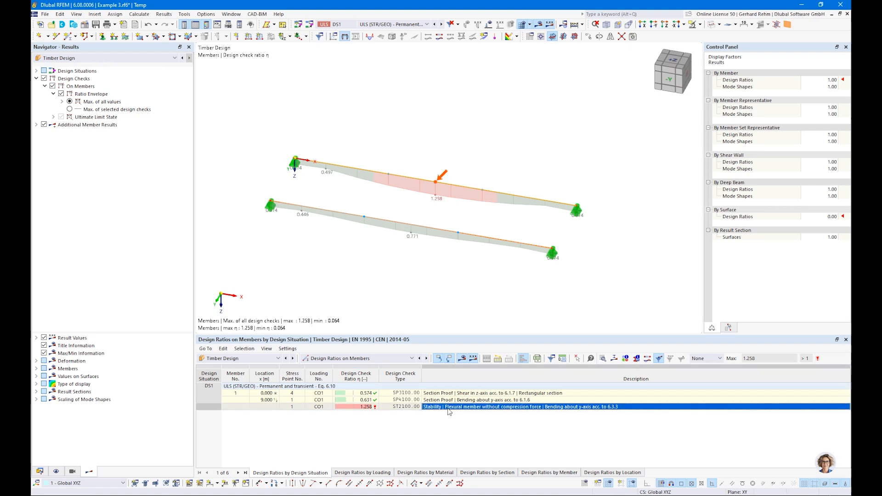
double_click(561, 206)
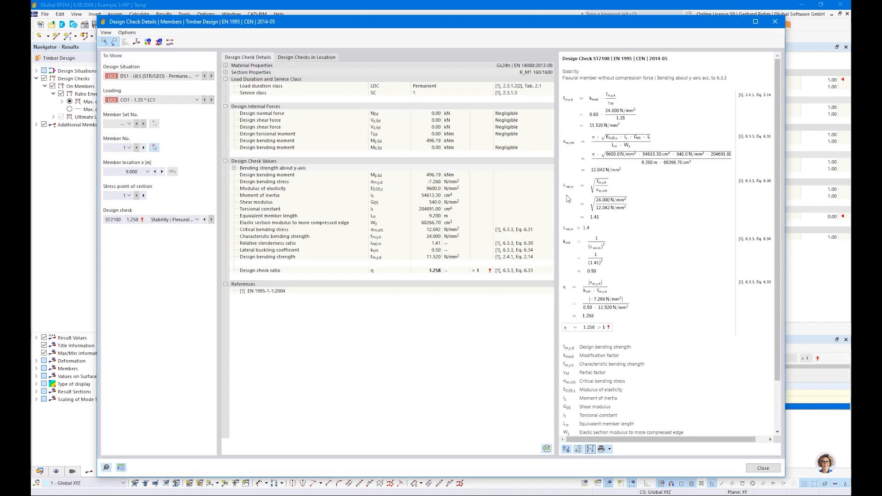
click(651, 167)
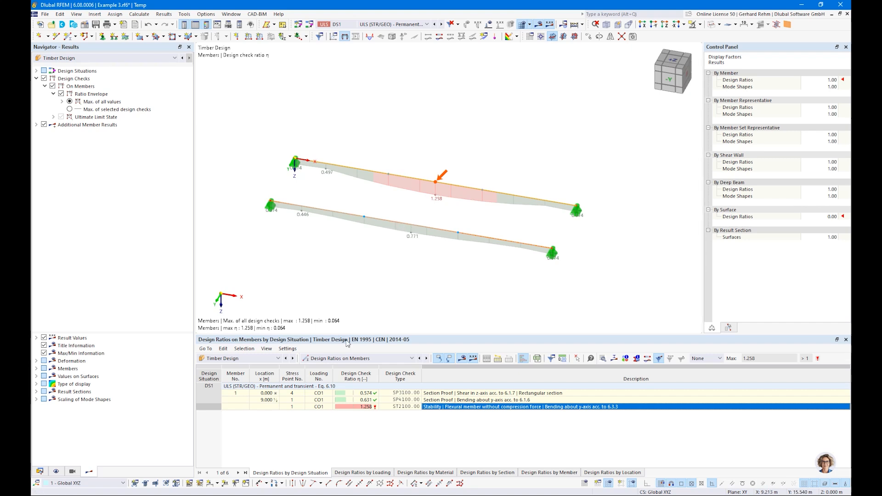
List the design ratios by member and examine the details of member 2's ST2100 stability check, including how Mcrit is determined.
click(411, 359)
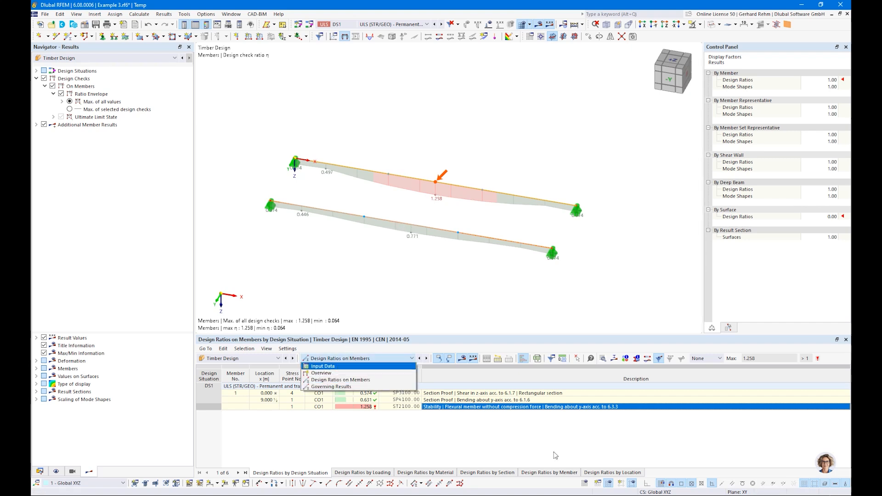
click(549, 473)
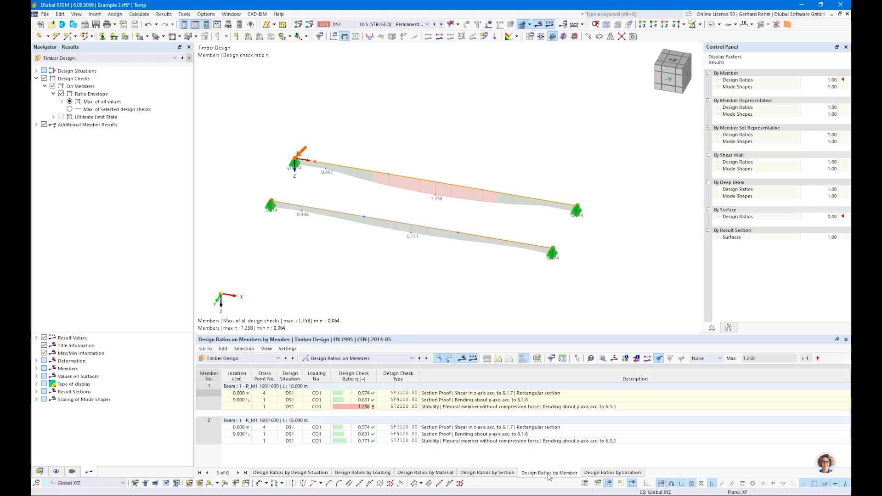
click(448, 441)
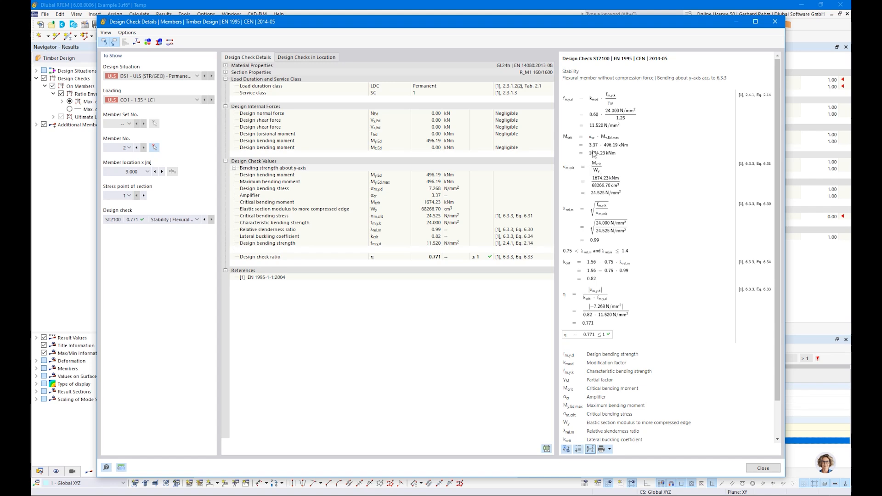
ctrl+scroll(593, 149, up, 2)
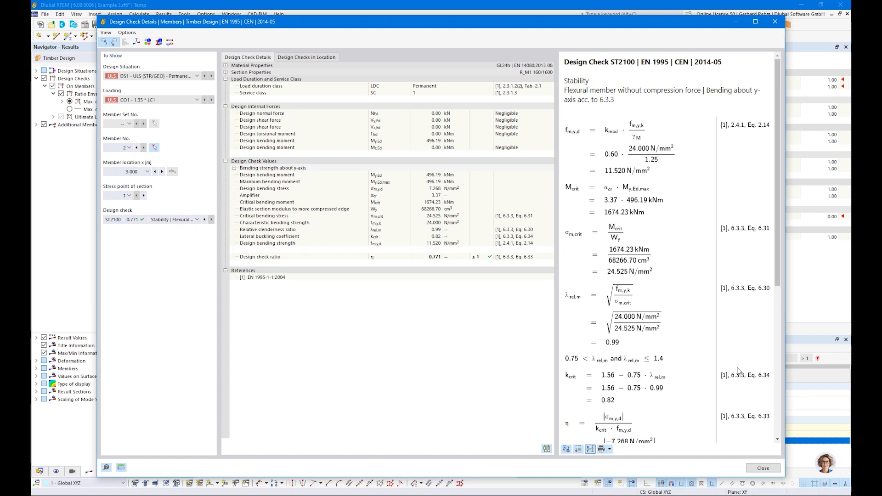
scroll(735, 367, down, 3)
click(745, 469)
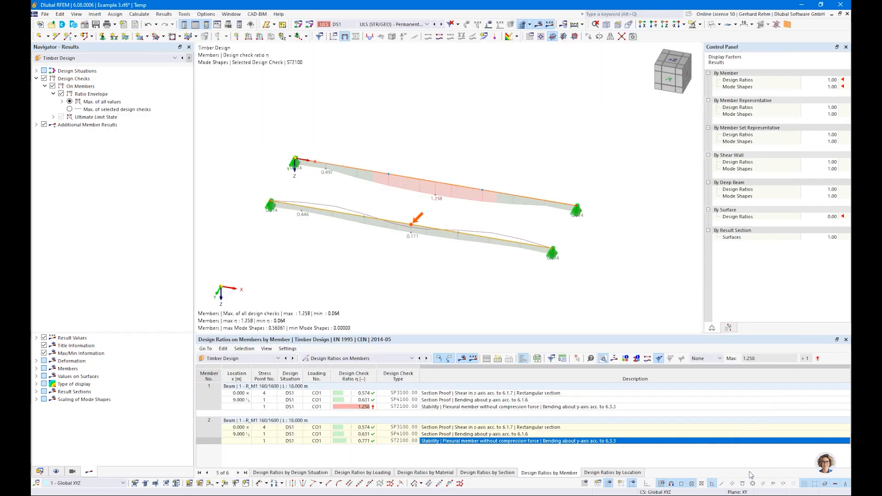
Display member 2's mode shape for the selected design check with the member deformation shown as Section Colored.
click(36, 124)
click(45, 132)
ctrl+middle_drag(484, 287, 398, 221)
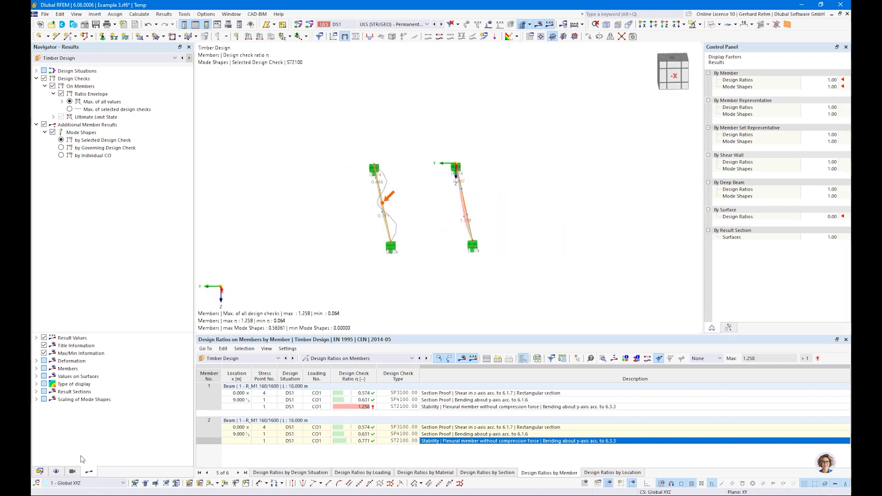
click(36, 361)
click(44, 368)
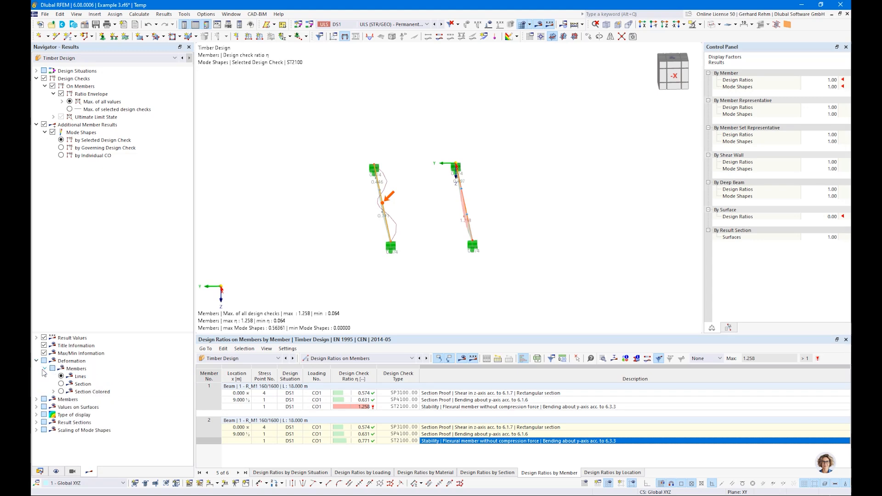
click(62, 391)
Examine member 2's coloured buckling mode shape from several directions, especially around the intermediate lateral supports at the upper edge.
ctrl+middle_drag(373, 269, 390, 259)
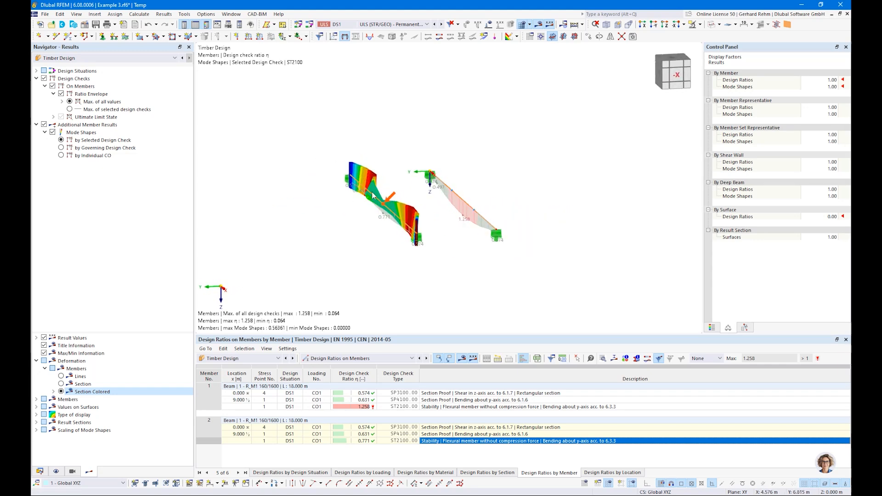
ctrl+middle_drag(373, 246, 435, 303)
scroll(356, 200, up, 5)
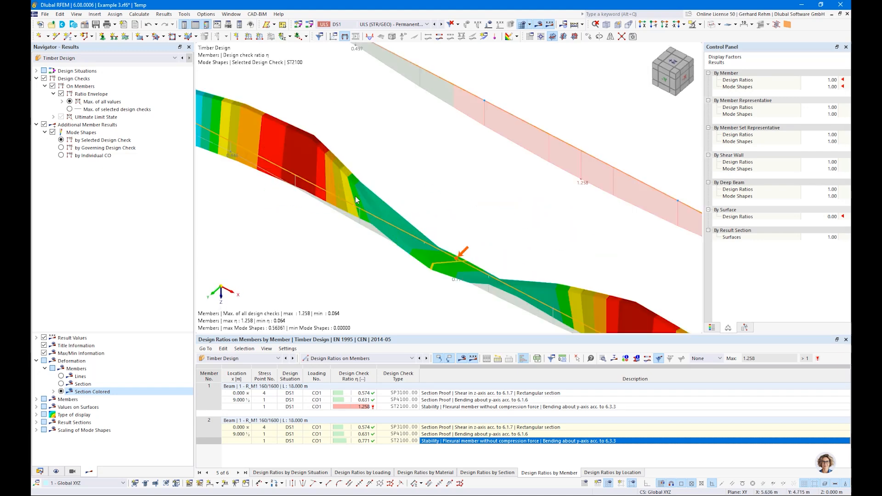
scroll(359, 178, down, 2)
ctrl+middle_drag(485, 262, 347, 201)
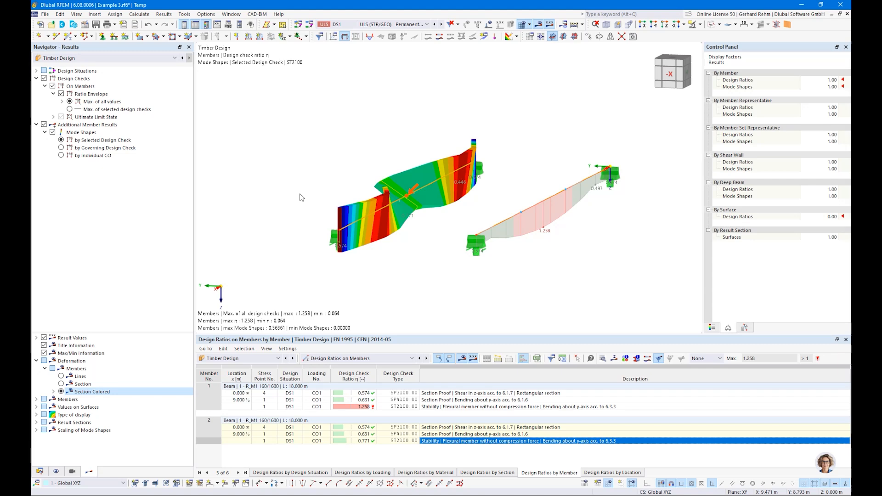
ctrl+middle_drag(322, 202, 431, 227)
scroll(431, 228, down, 3)
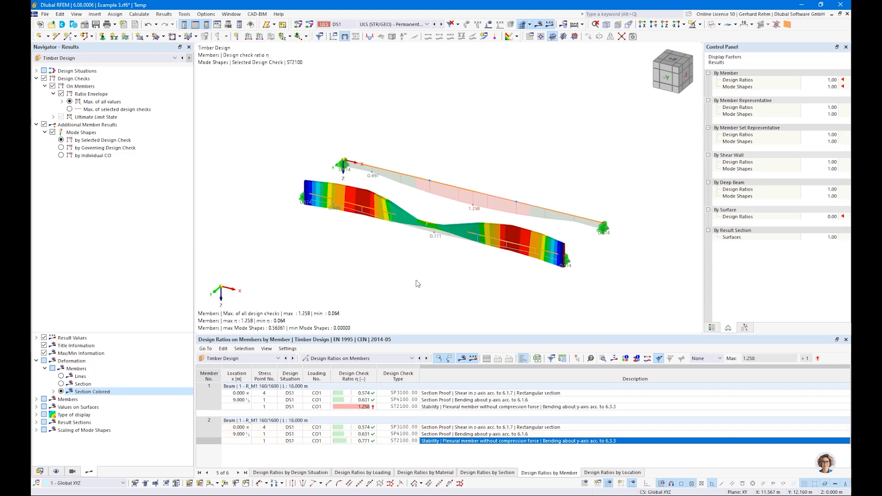
key(alt+Tab)
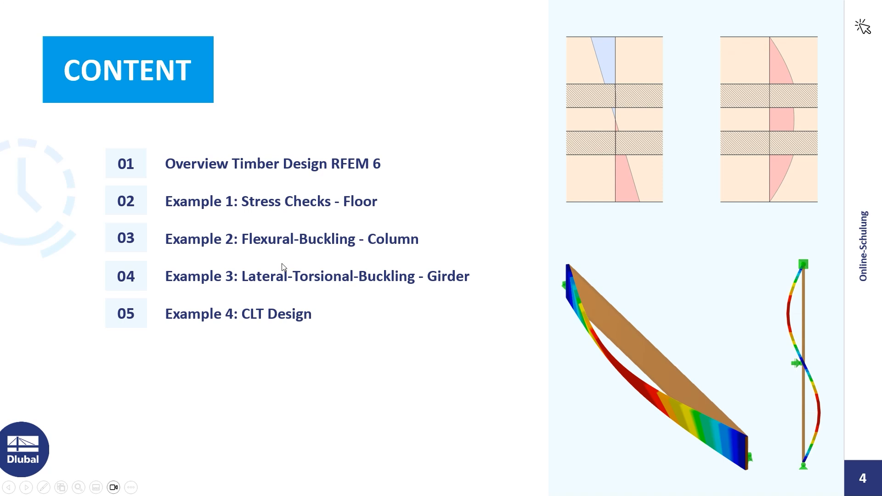
key(alt+Tab)
key(alt+Tab)
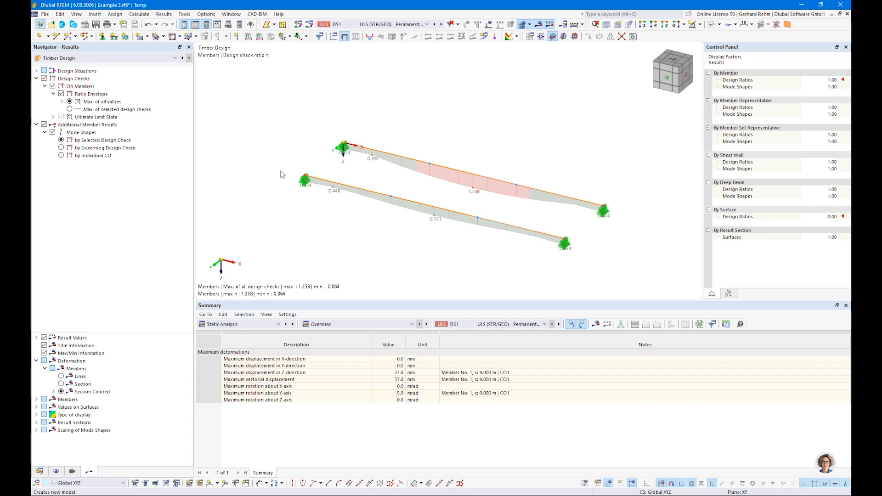
Create the 3D model Example 4 with the Multilayer Surfaces and Timber Design add-ons, load wizards off, and standards EN 1990 | Timber and EN 1995.
key(ctrl+n)
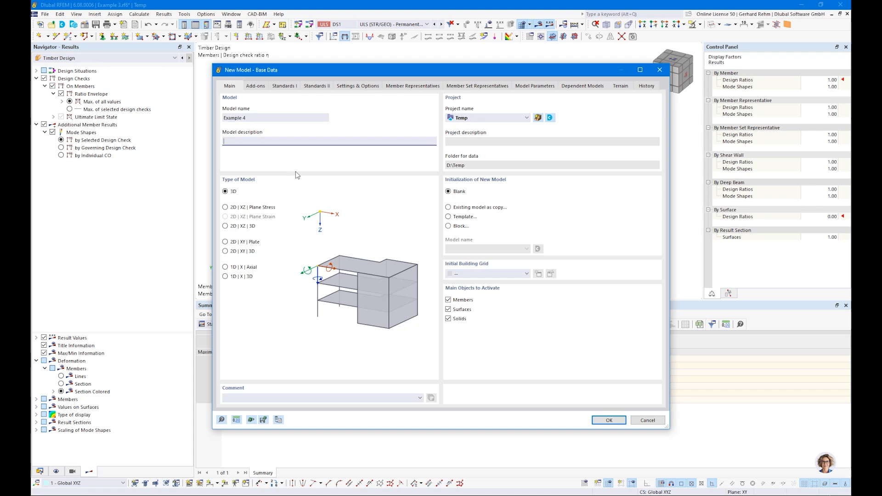
click(255, 86)
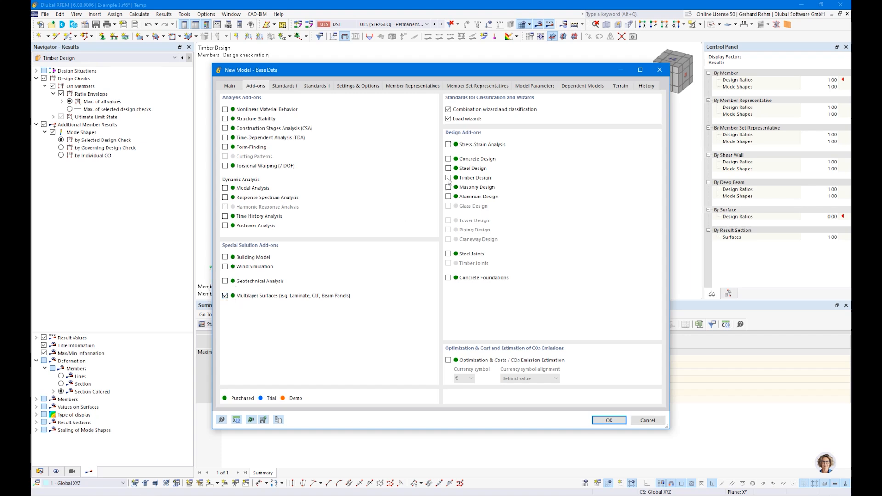
click(448, 118)
click(285, 87)
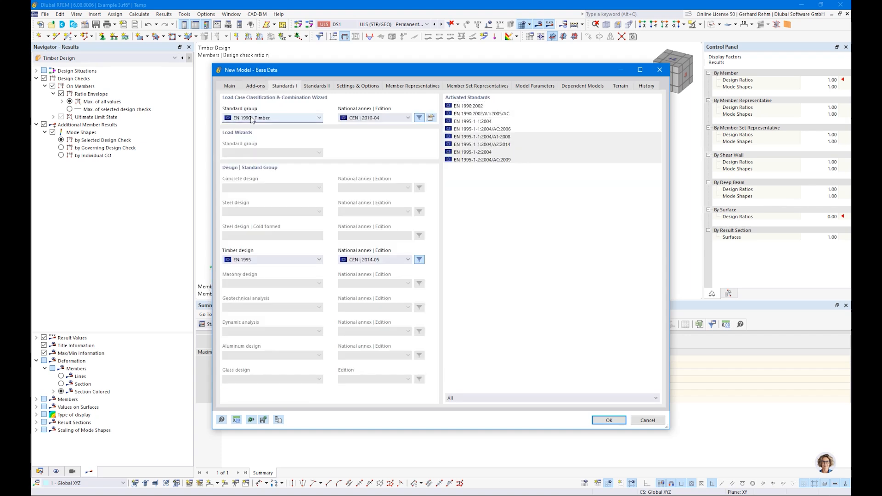
click(595, 420)
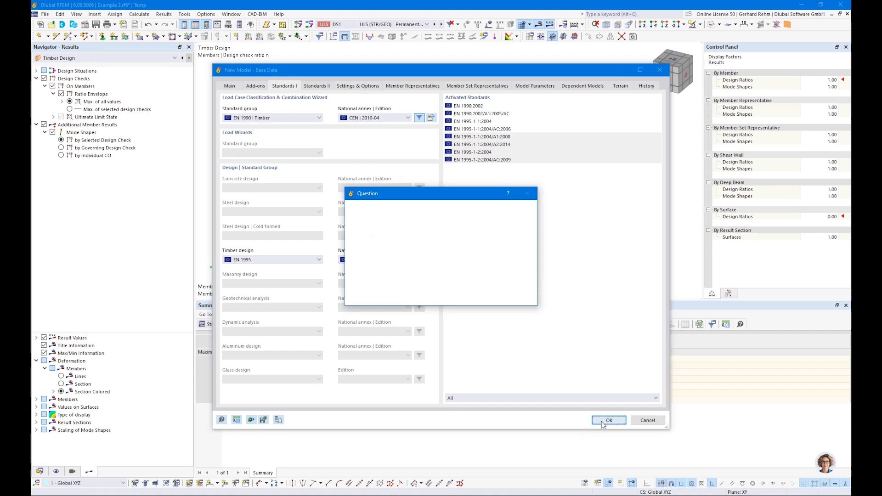
click(475, 298)
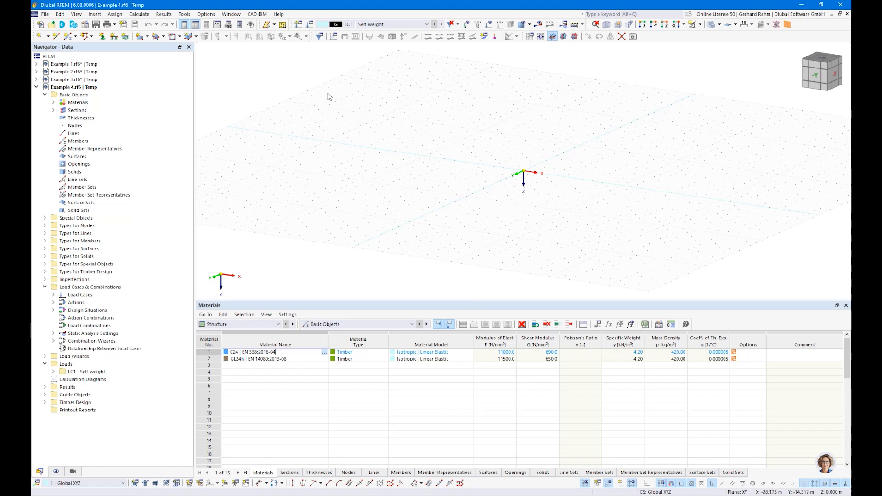
Start a new rectangular surface and create a new thickness of type Layers for it.
click(140, 37)
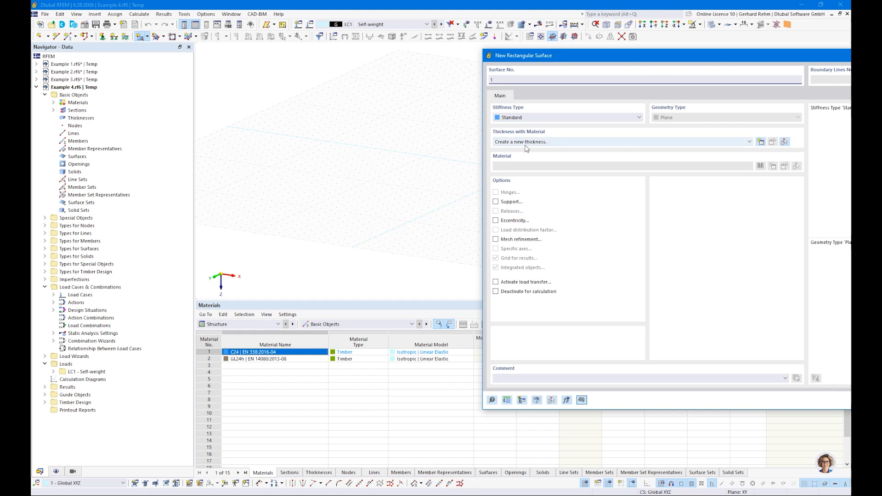
click(762, 145)
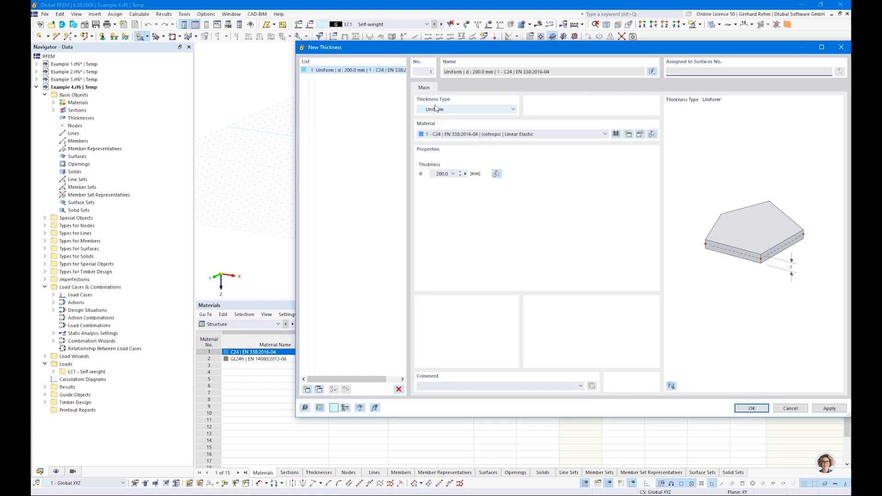
click(436, 109)
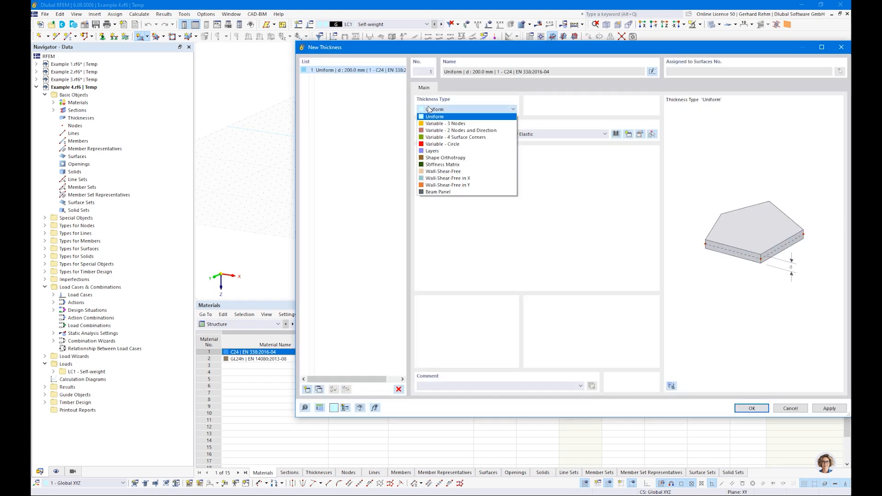
click(435, 152)
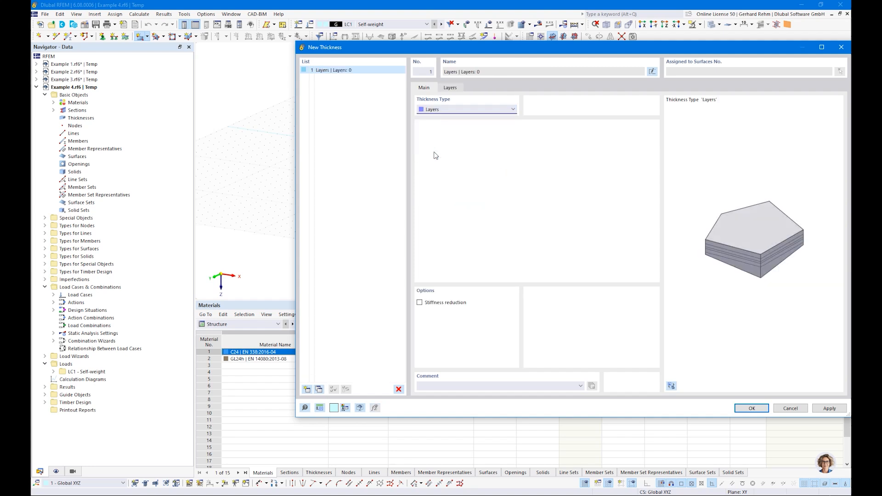
click(450, 88)
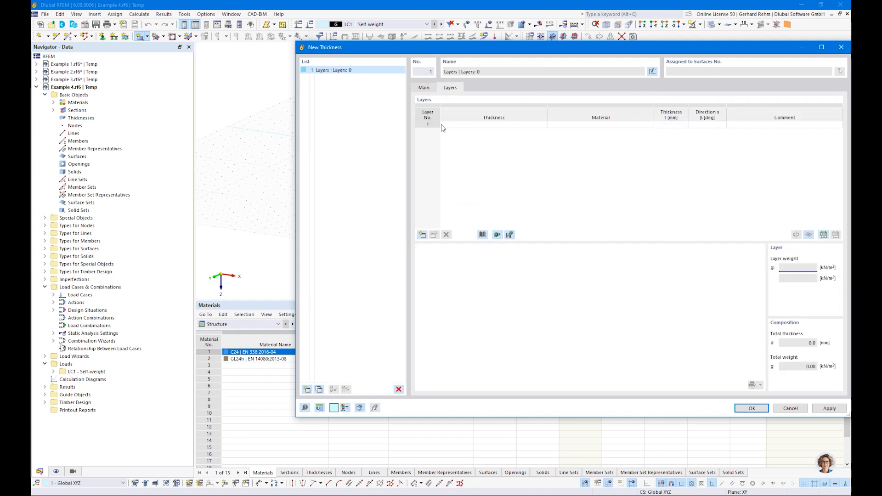
drag(490, 56, 368, 68)
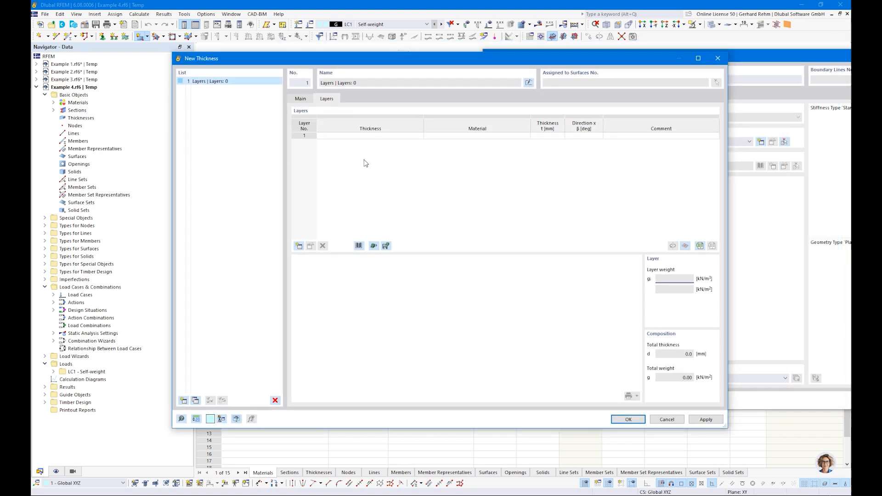
Load the layer composition BBS SYS 140-5s by Binderholz (EU) from the European Union composition library into the thickness.
click(359, 246)
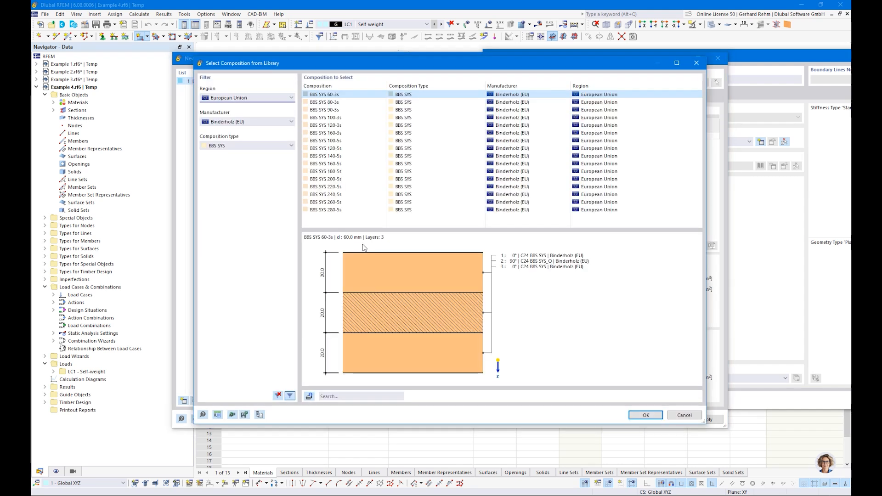
click(214, 98)
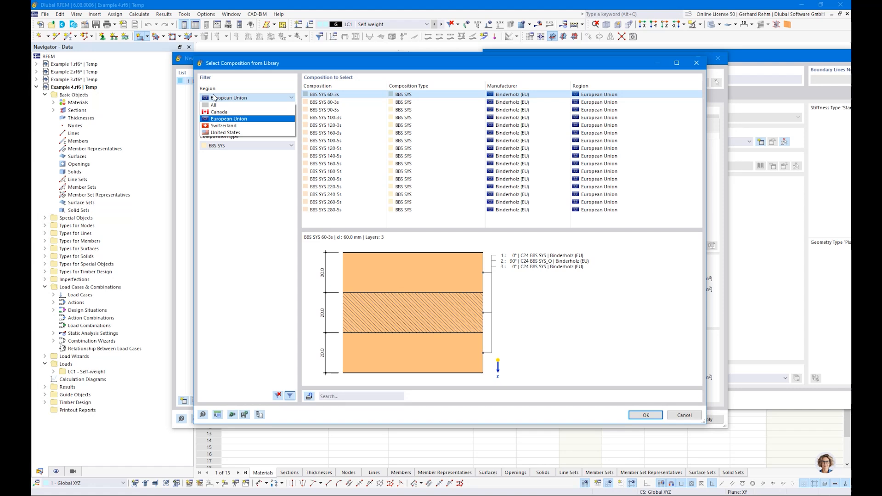
click(214, 97)
click(220, 98)
click(220, 99)
click(224, 123)
click(222, 123)
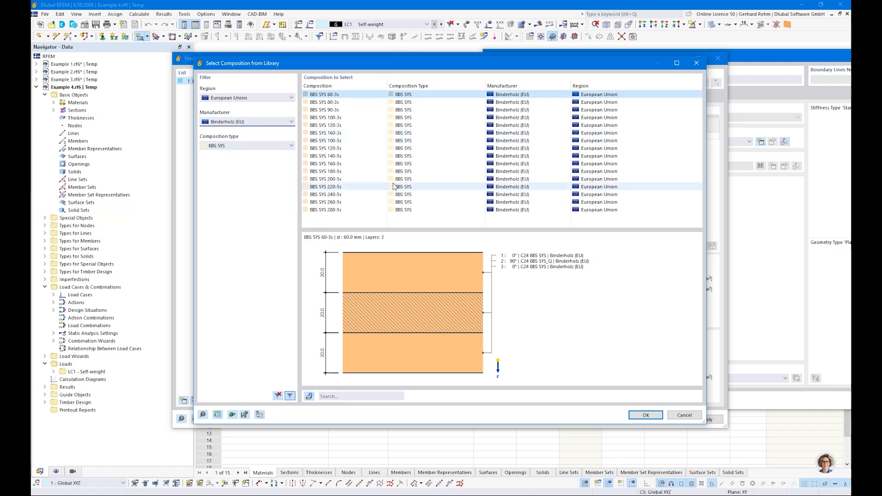
click(338, 156)
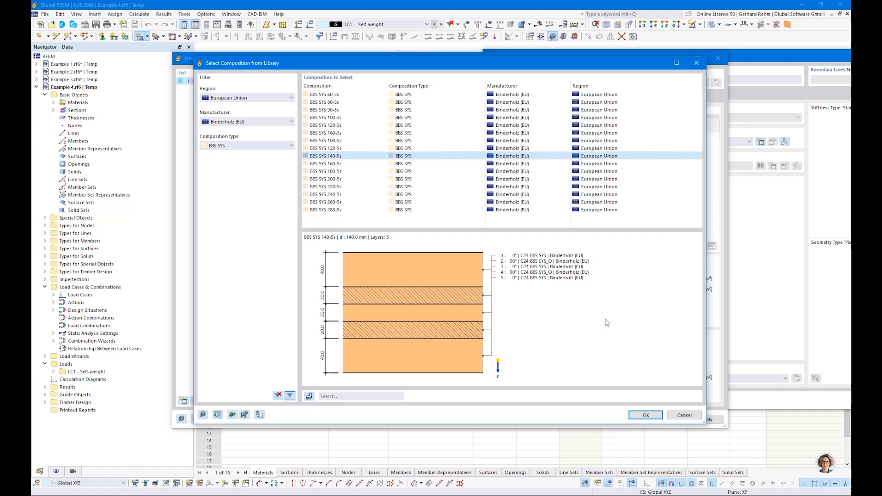
click(641, 416)
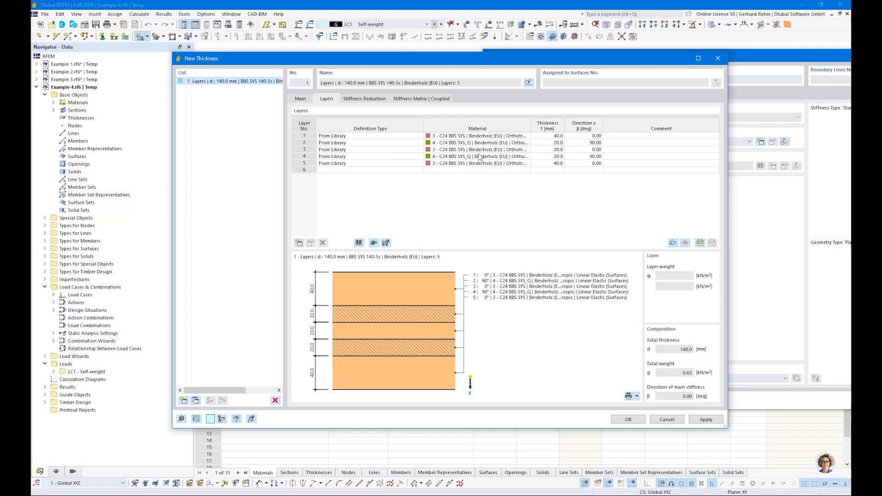
Review the thickness and direction angle β of each of the five CLT layers in the layer table.
click(547, 136)
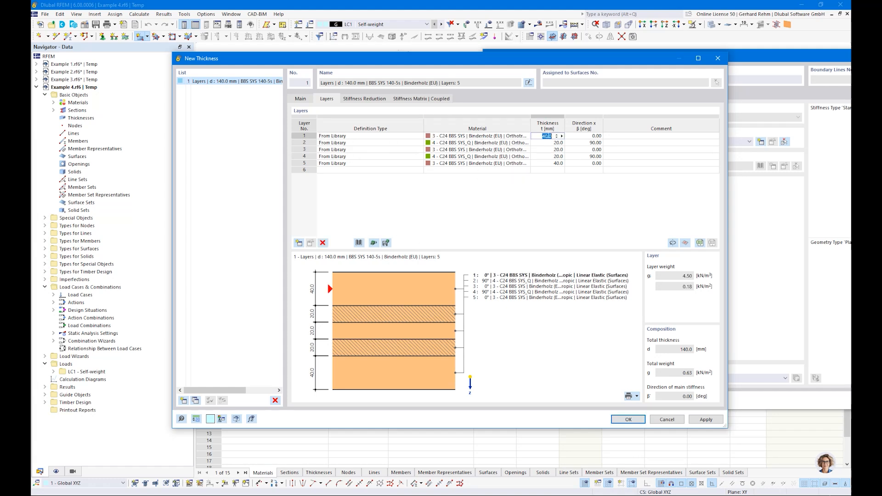
click(547, 149)
click(596, 136)
key(Down)
key(Down)
key(Down)
key(Down)
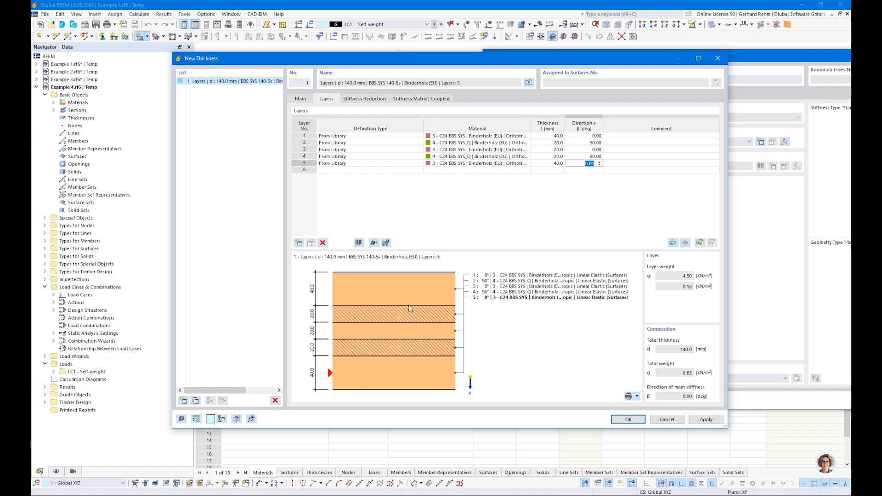
click(589, 135)
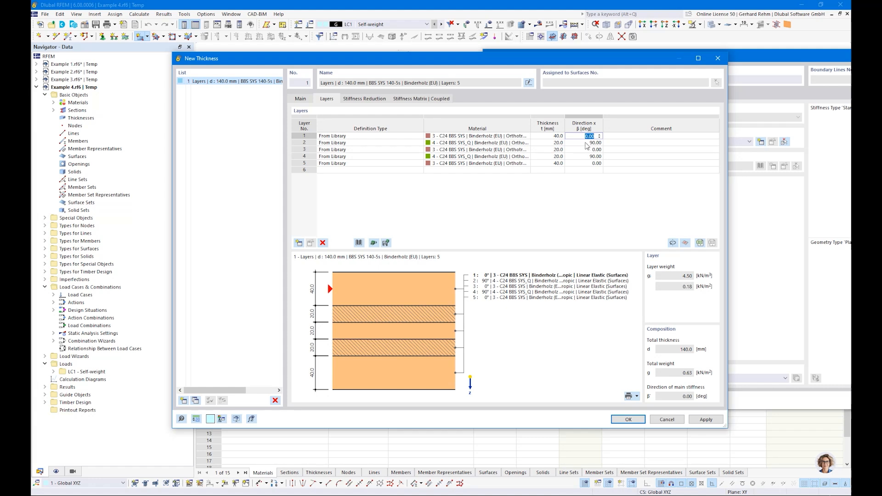
click(588, 143)
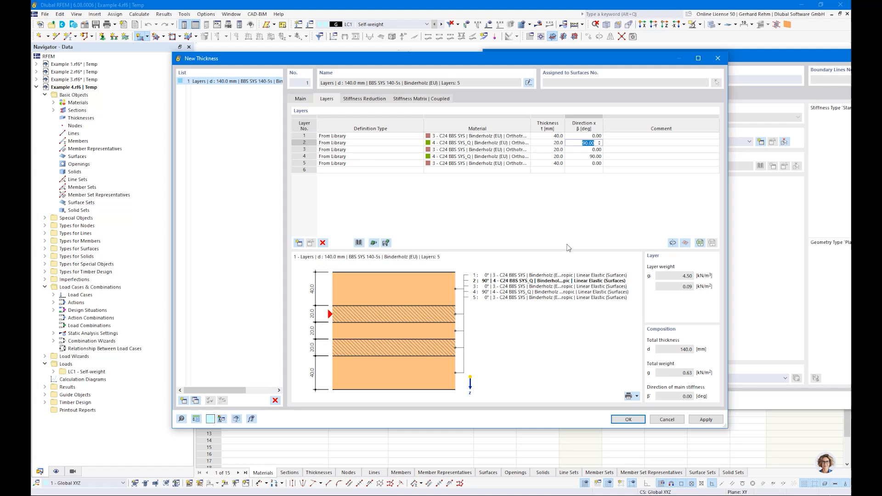
Accept the layered thickness and draw the rectangular surface from the origin to X 8.000 m, Y 1.000 m.
click(626, 419)
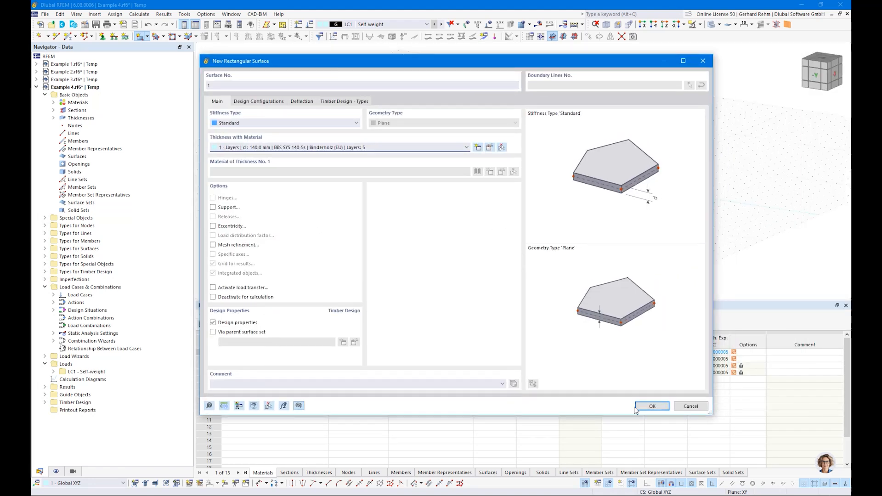
click(636, 409)
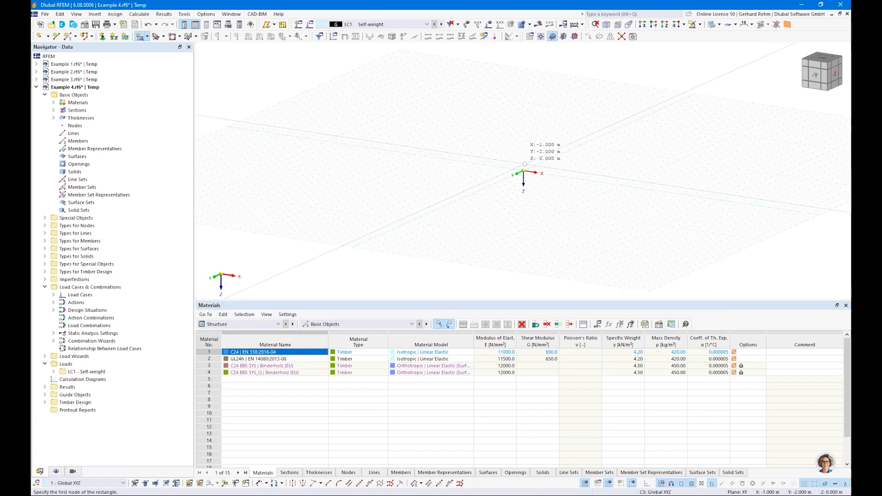
click(524, 171)
scroll(565, 176, up, 5)
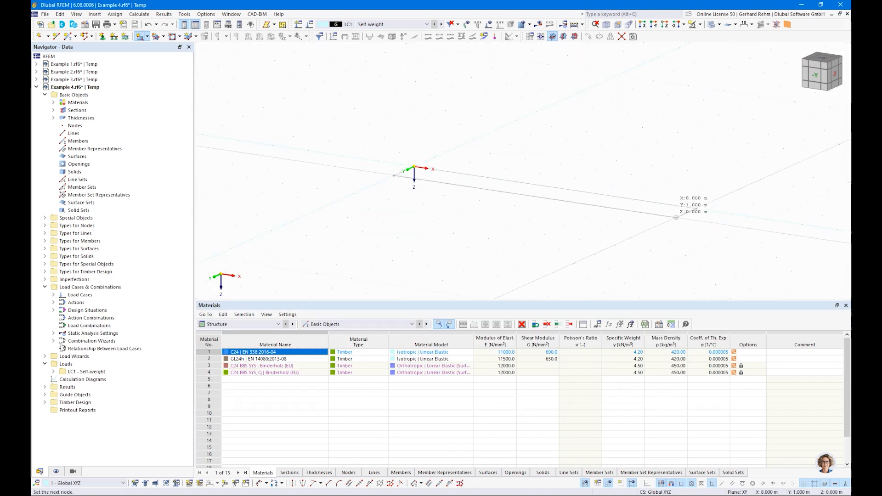
click(676, 218)
key(Escape)
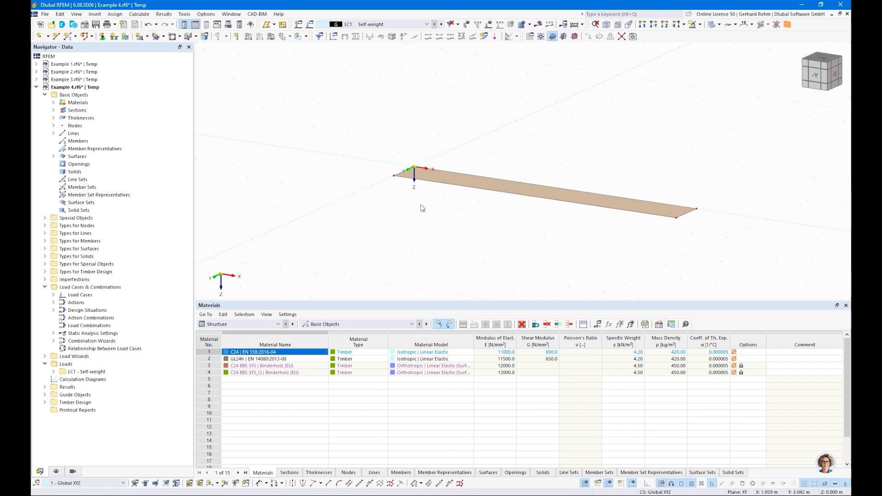
Turn on the local axis system of the CLT surface and inspect its axes from above.
right_click(553, 199)
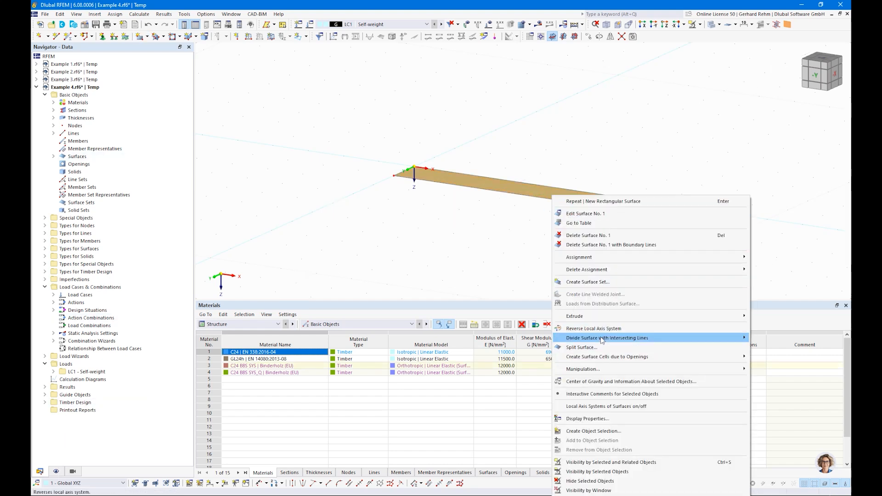
click(597, 406)
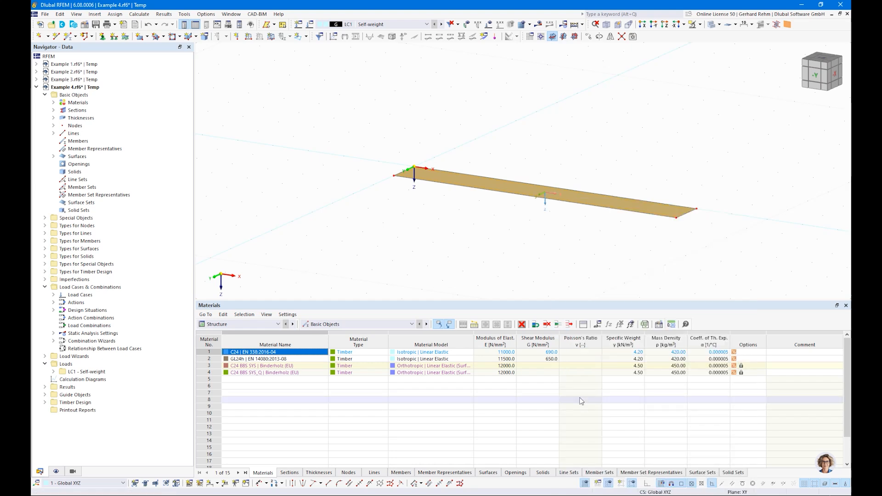
right_drag(509, 178, 537, 248)
click(493, 247)
scroll(551, 197, up, 3)
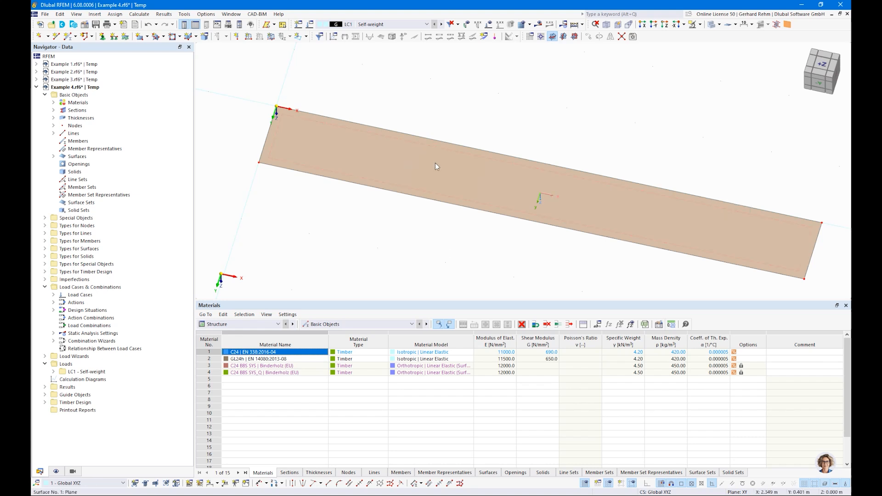
Display the surface's layer directions per layer with their indices.
click(56, 471)
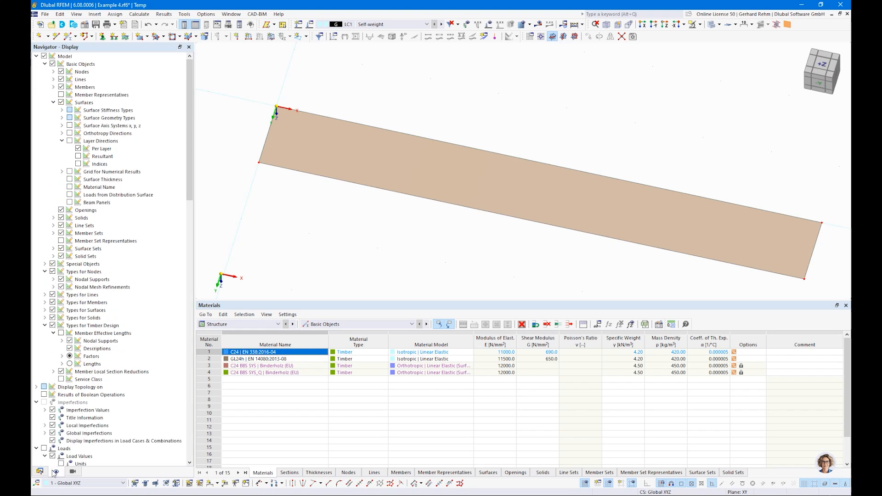
click(70, 141)
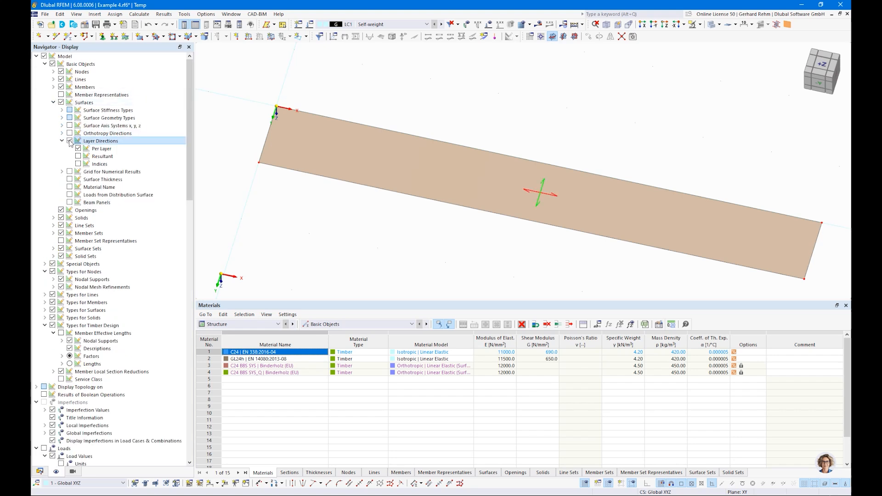
click(78, 164)
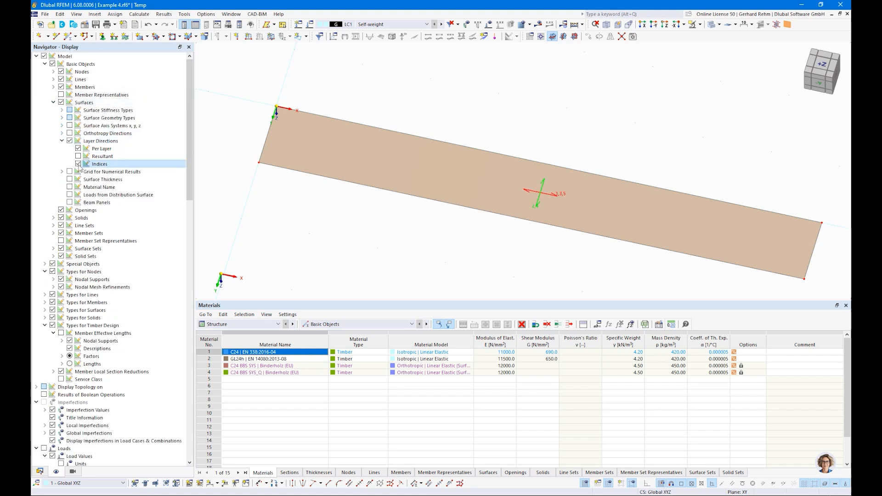
scroll(574, 202, up, 4)
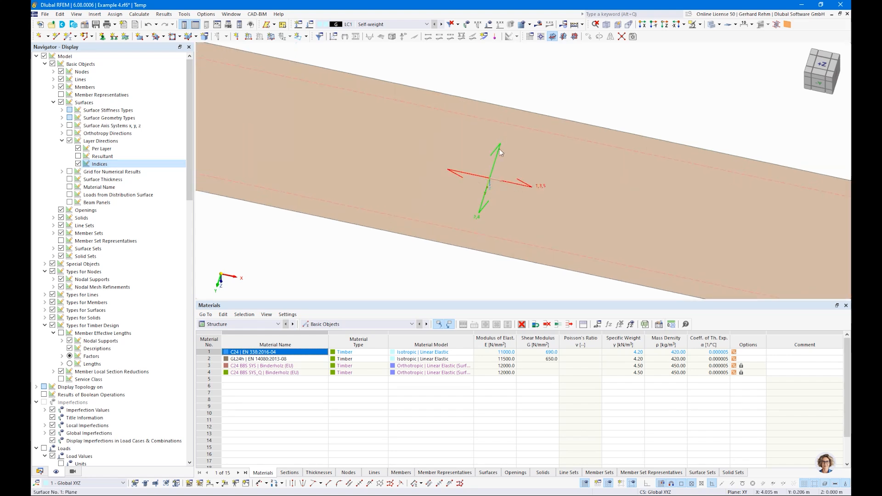
Show only the resultant layer direction on the surface, with Per Layer and Indices turned off.
click(78, 156)
click(78, 149)
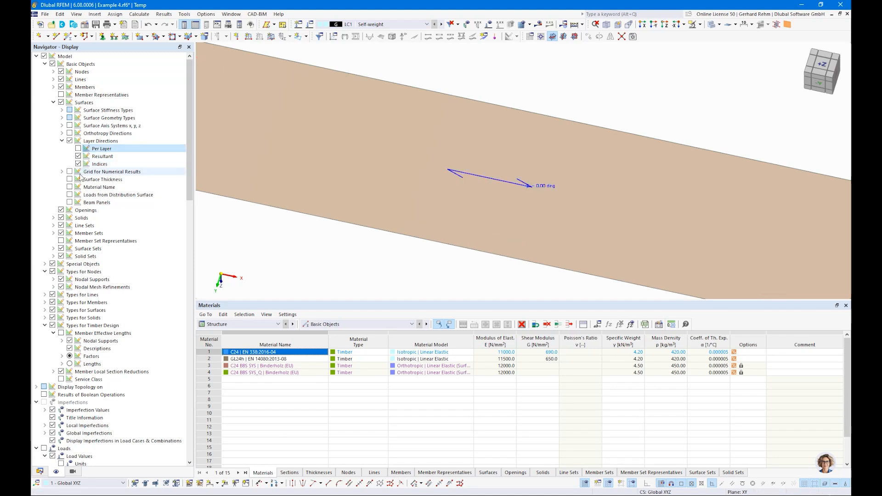
click(78, 164)
scroll(489, 162, down, 2)
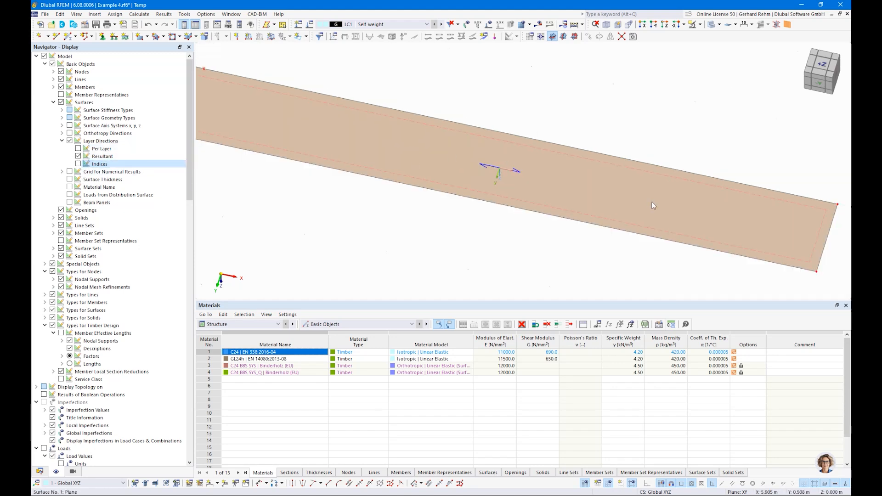
scroll(651, 205, down, 2)
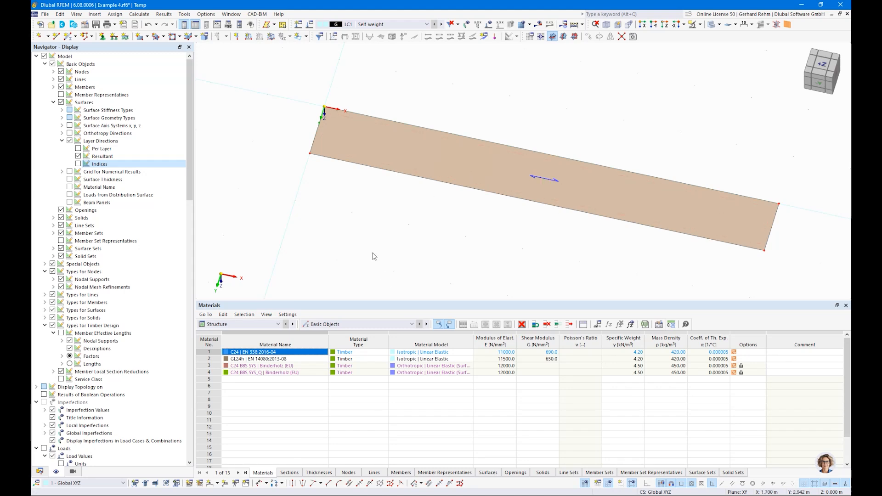
Draw a second rectangular surface with the same layered thickness, 1 m by 7 m, from X 0, Y -1 m to X 1, Y -8 m.
scroll(355, 240, down, 3)
click(140, 37)
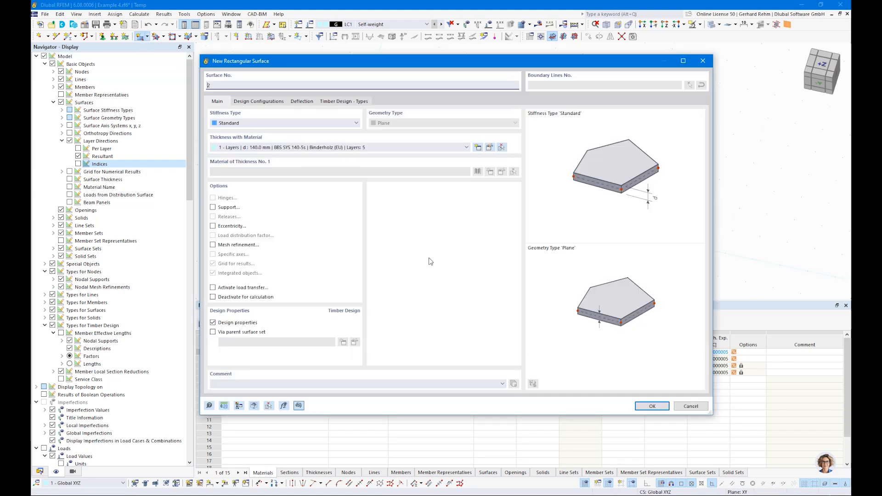
click(652, 407)
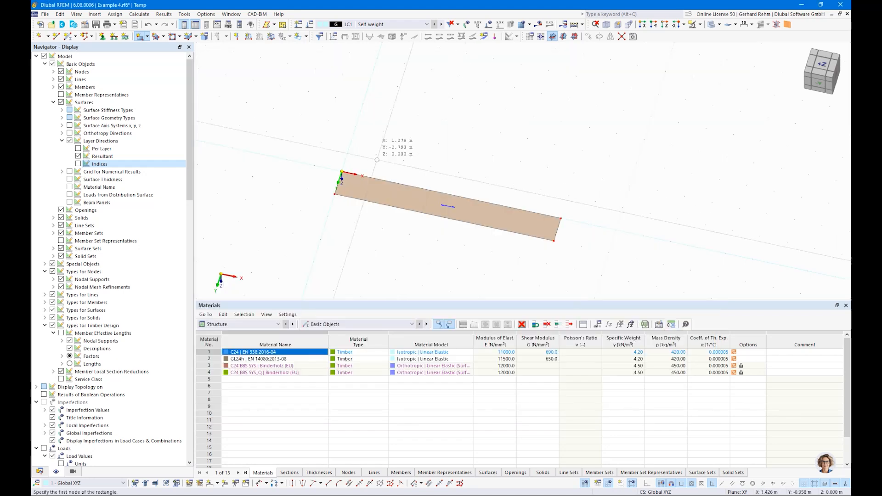
click(348, 148)
scroll(404, 129, down, 2)
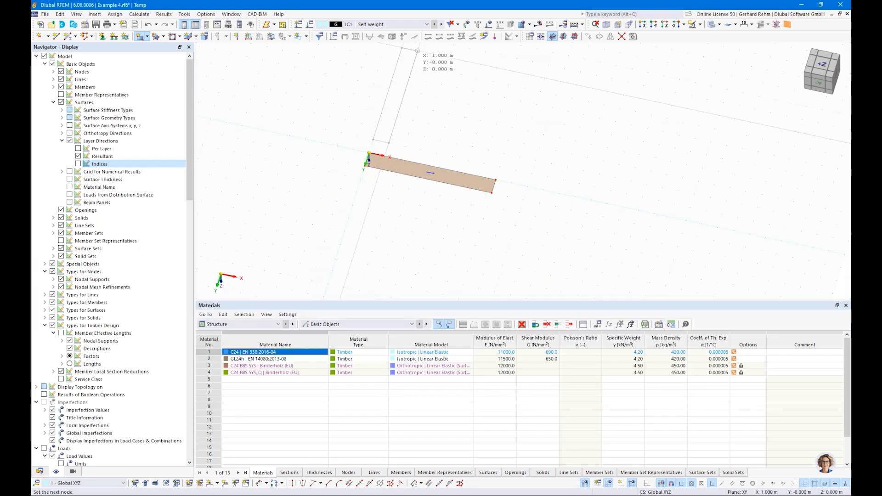
click(417, 51)
key(Escape)
scroll(397, 100, up, 4)
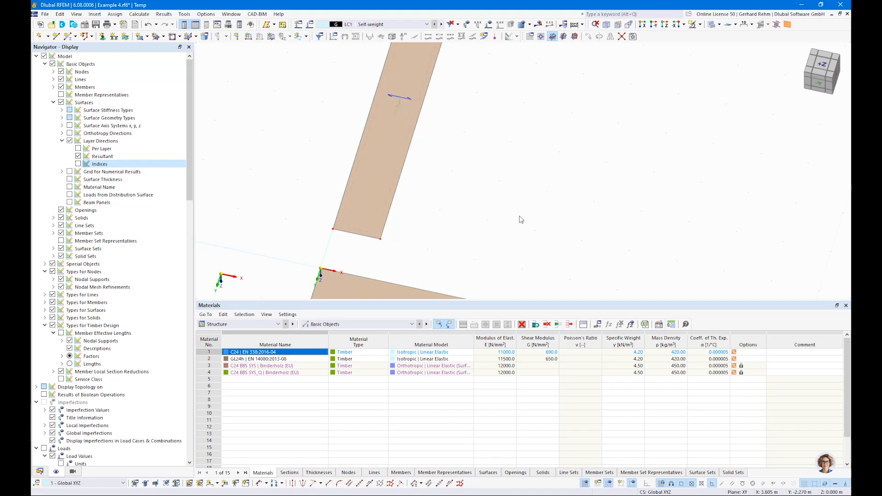
scroll(488, 175, down, 2)
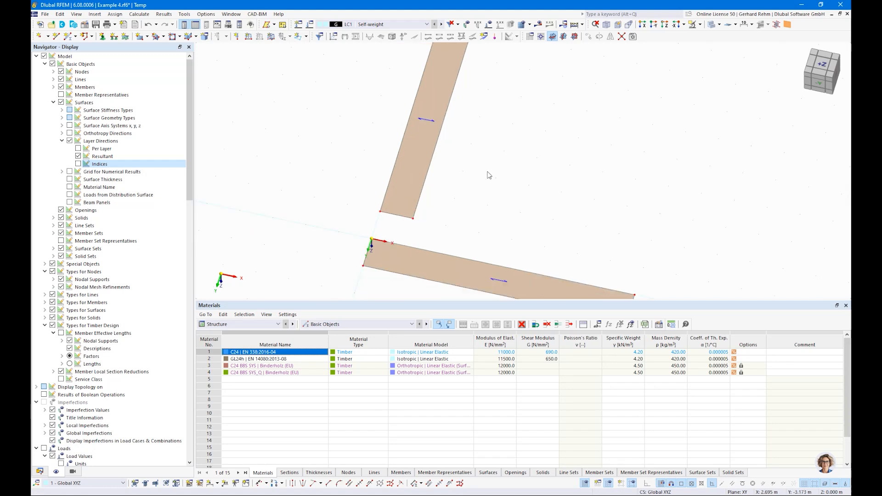
double_click(423, 165)
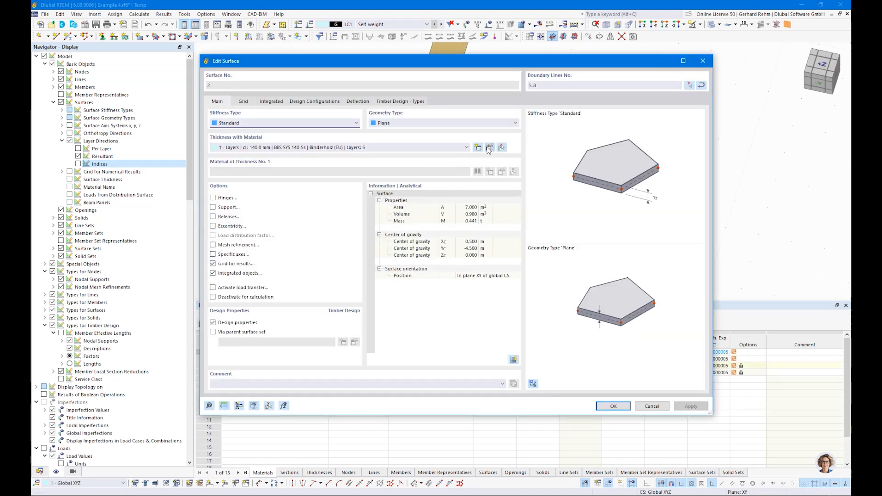
click(489, 149)
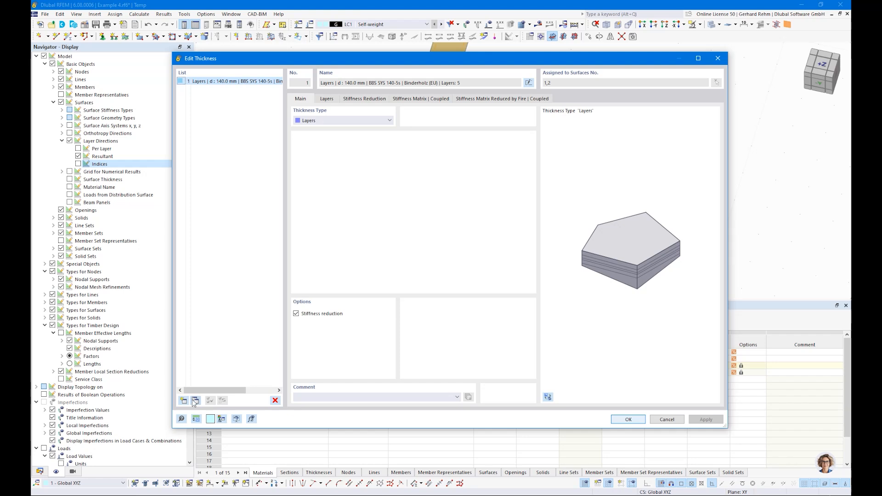
click(194, 400)
click(326, 99)
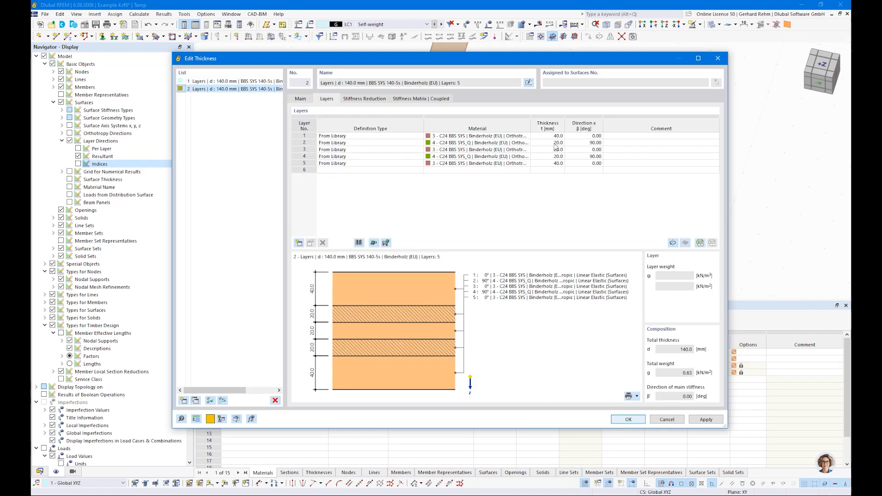
click(584, 136)
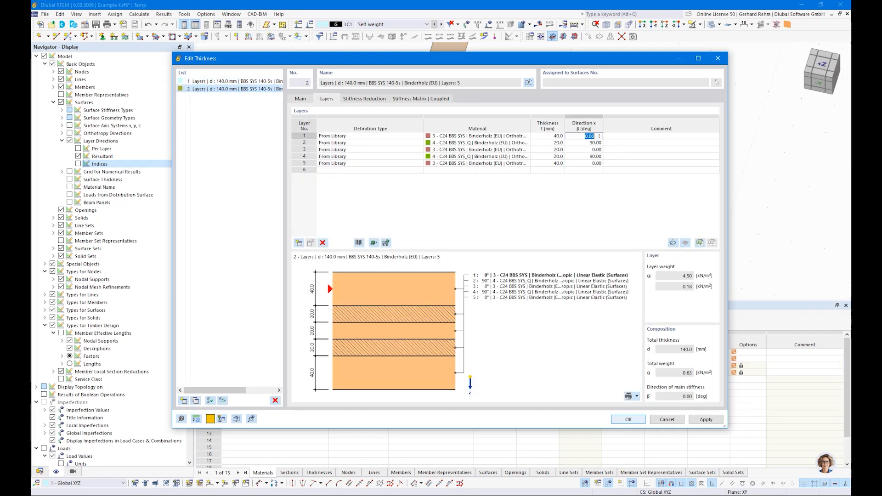
text(90)
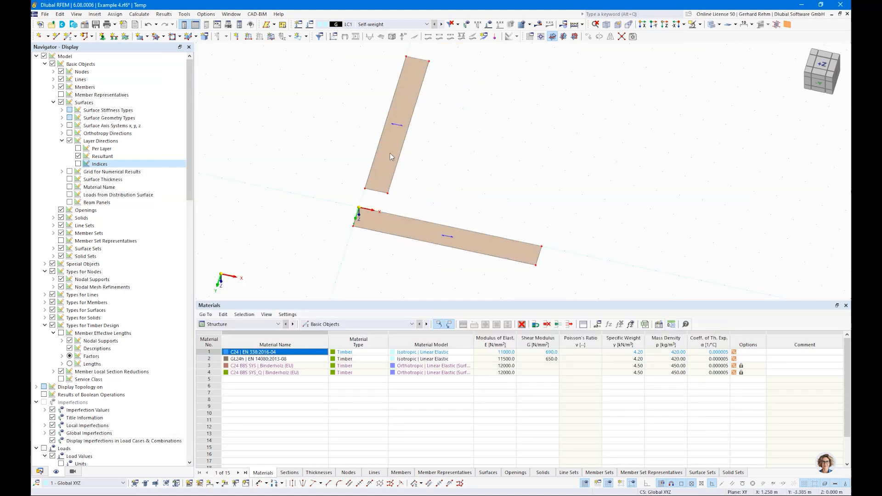
Give the second CLT surface specific axes and rotate its input axes by an angular rotation of 90°.
double_click(388, 153)
drag(360, 70, 618, 80)
click(476, 266)
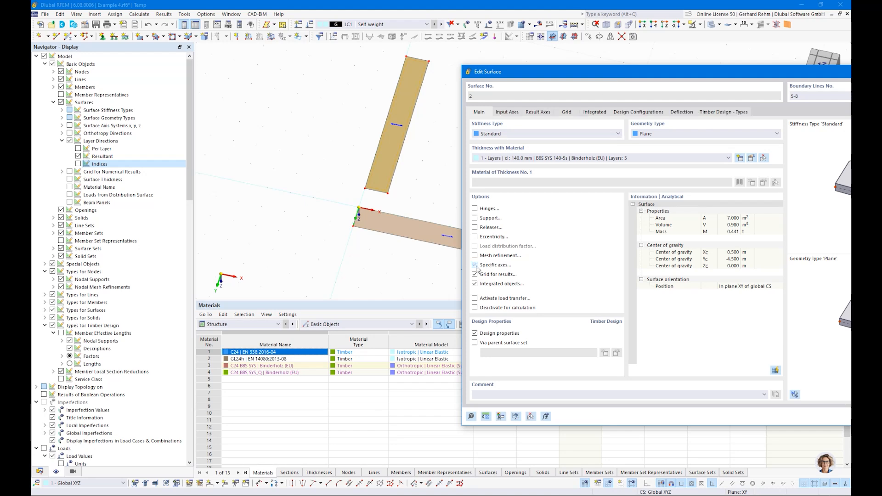
click(507, 112)
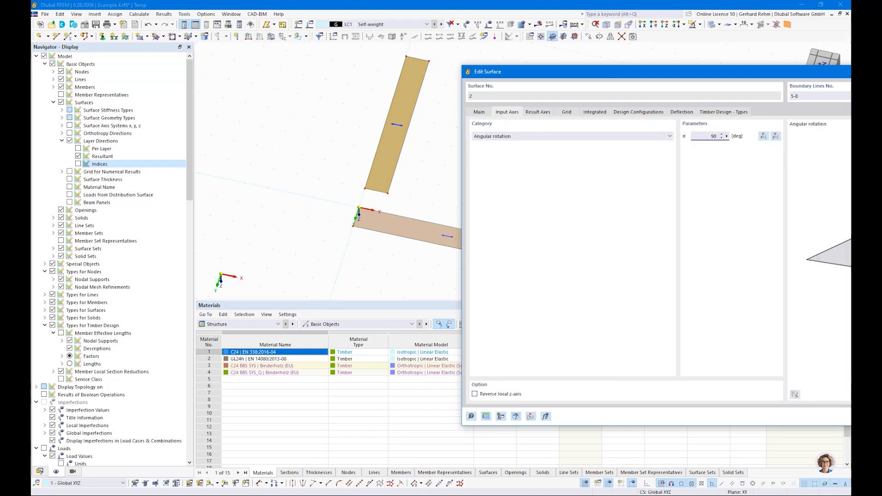
key(Return)
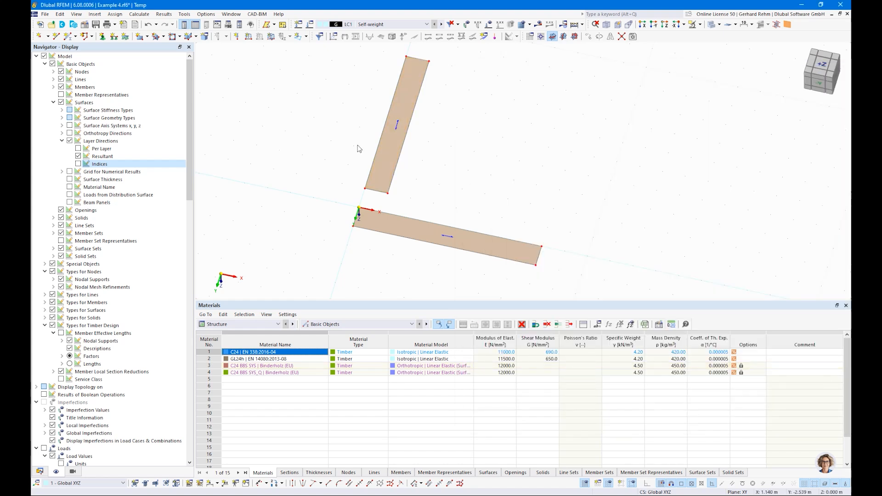
Delete the second CLT surface that runs along the Y direction, together with its lines and nodes.
ctrl+middle_drag(323, 195, 337, 207)
drag(413, 223, 330, 52)
key(Delete)
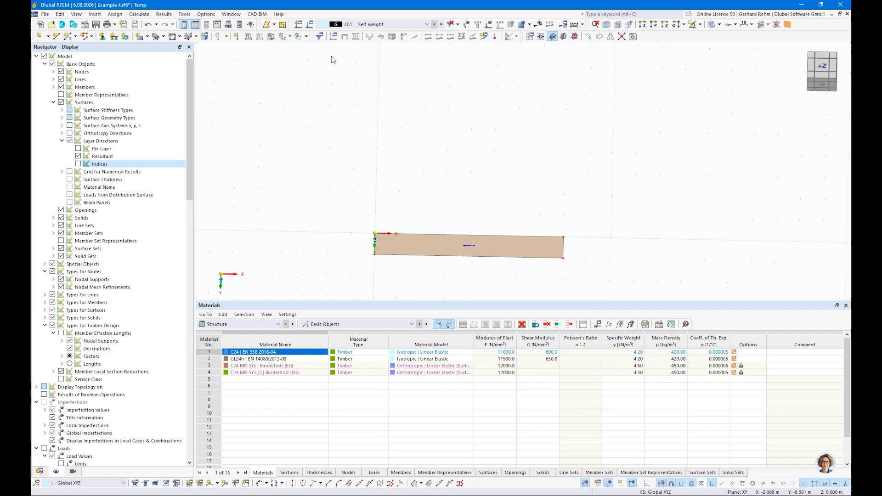
Draw a single line across the remaining surface between the midpoints of its two long edges.
click(57, 37)
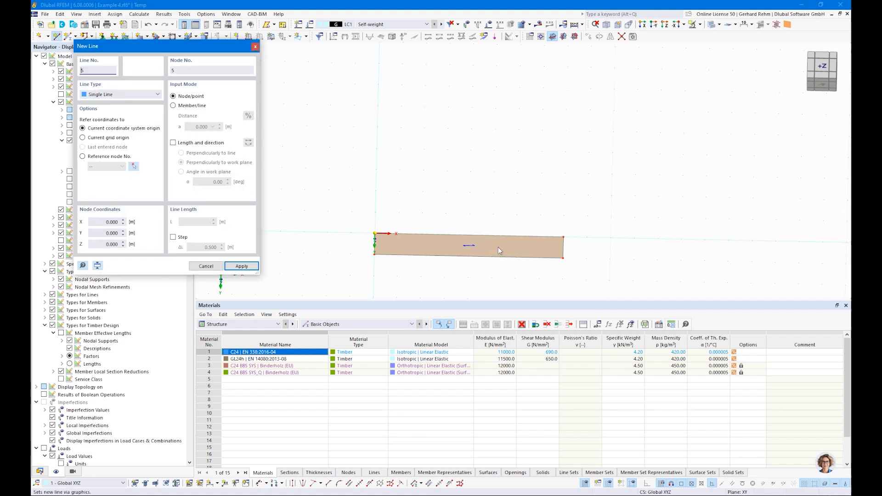
click(468, 245)
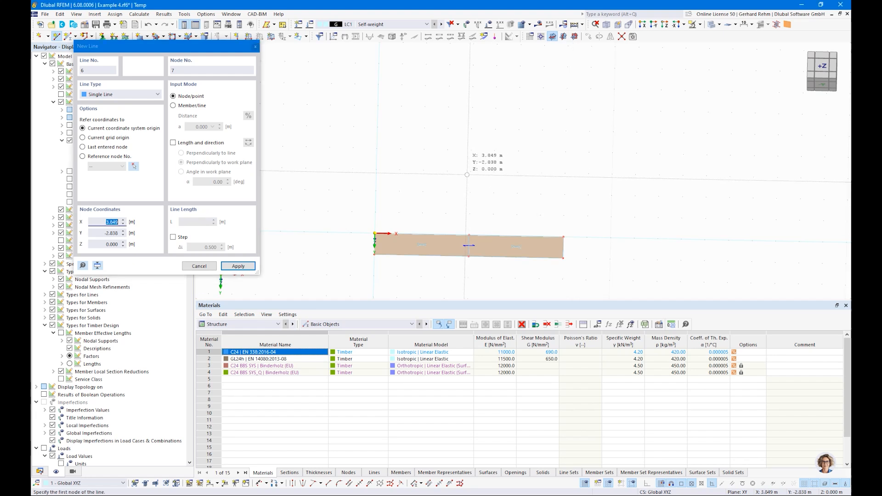
key(Escape)
Assign line supports to both short edges of the surface and to the line across its middle.
click(115, 36)
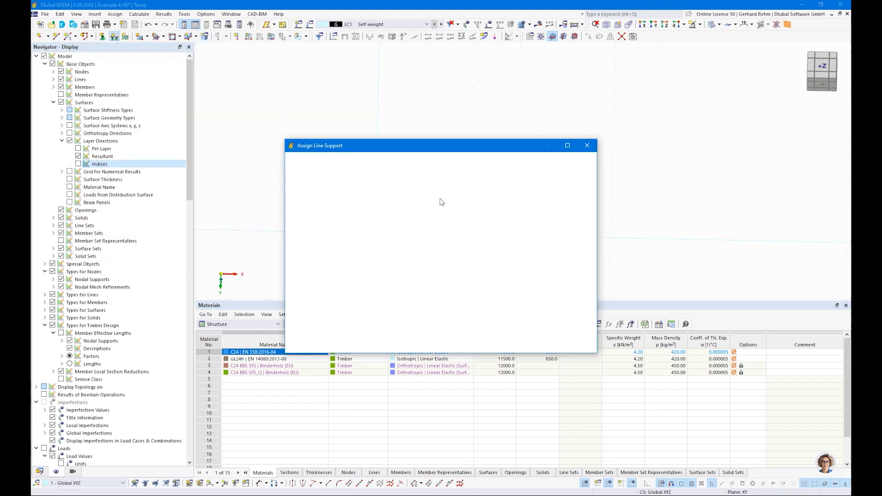
click(493, 344)
drag(344, 192, 409, 294)
drag(434, 194, 493, 297)
drag(532, 202, 581, 276)
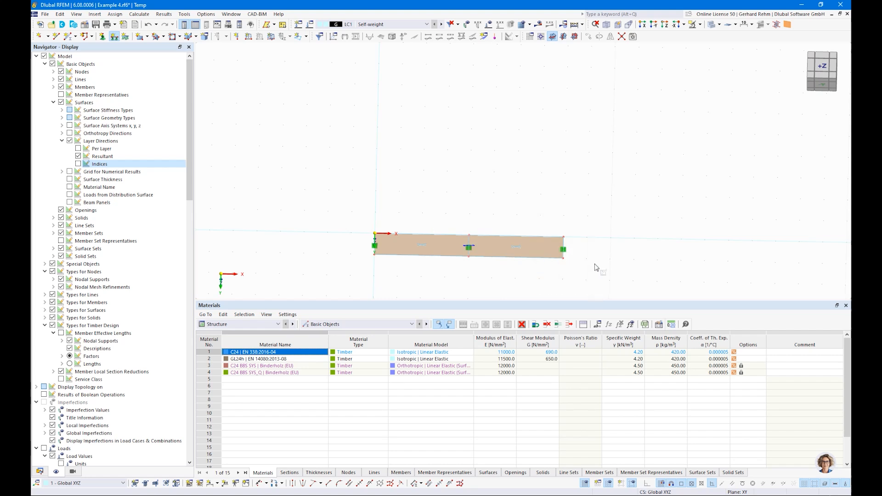
Adjust the display of the line supports so that more symbols are drawn along each supported line.
right_click(563, 250)
drag(752, 344, 651, 344)
click(451, 269)
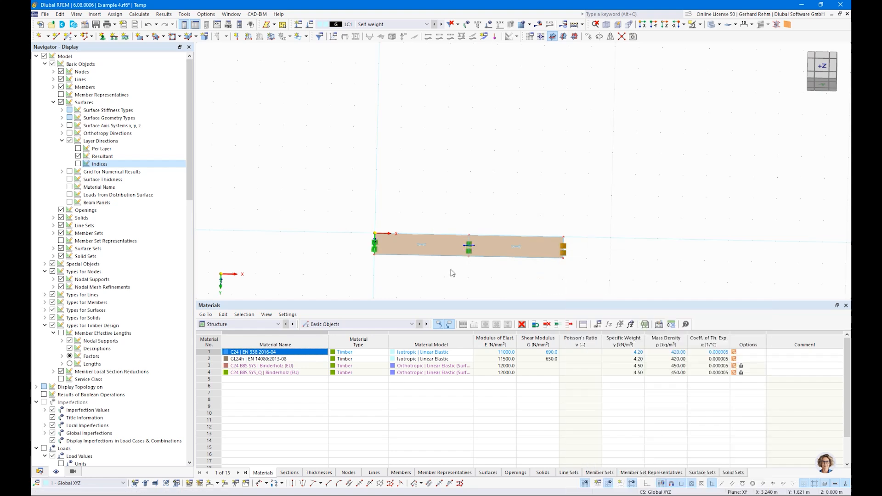
ctrl+middle_drag(359, 268, 403, 221)
scroll(382, 274, up, 6)
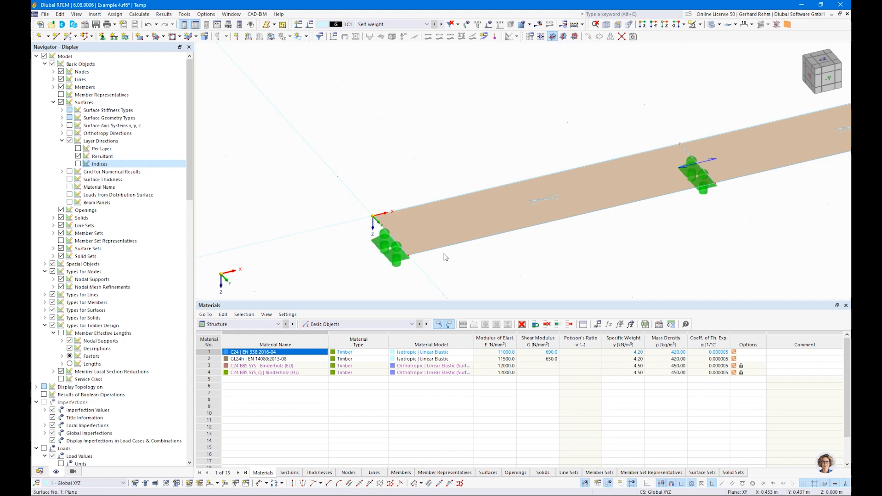
scroll(431, 244, down, 3)
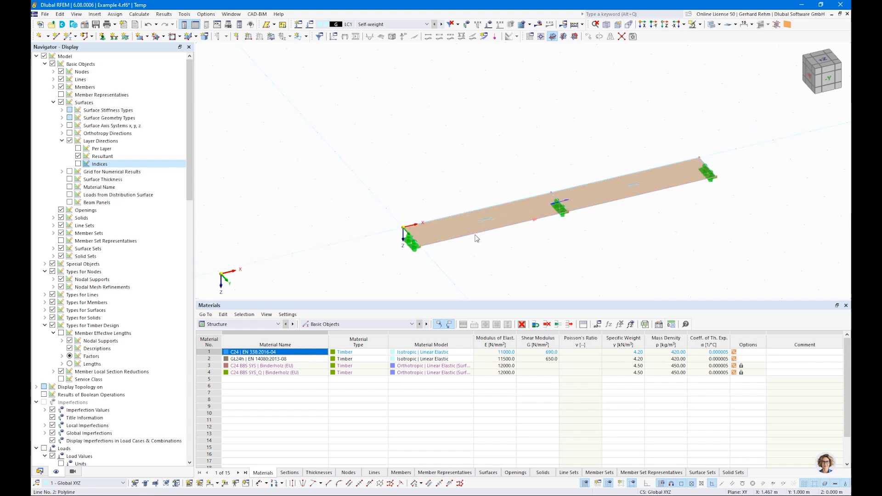
ctrl+middle_drag(585, 253, 511, 260)
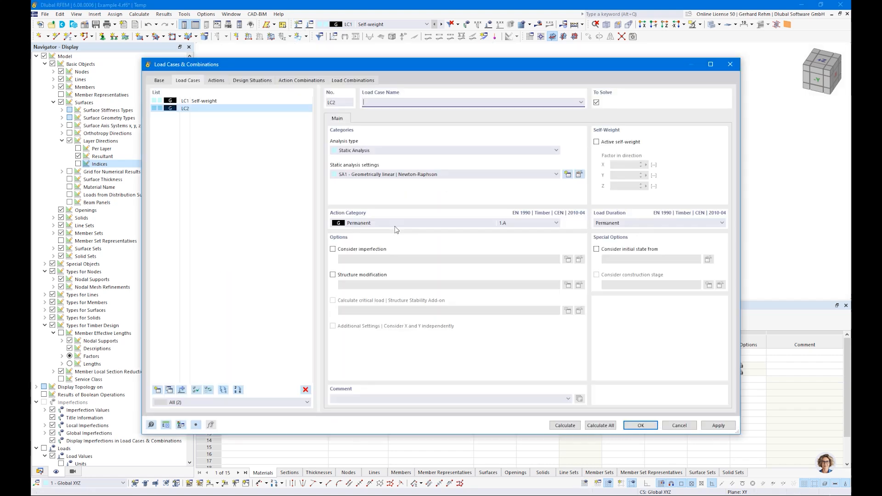
Name load case LC2 Imposed Load 1 and assign it to Imposed loads - category A: domestic, residential areas.
click(581, 103)
click(379, 122)
click(401, 224)
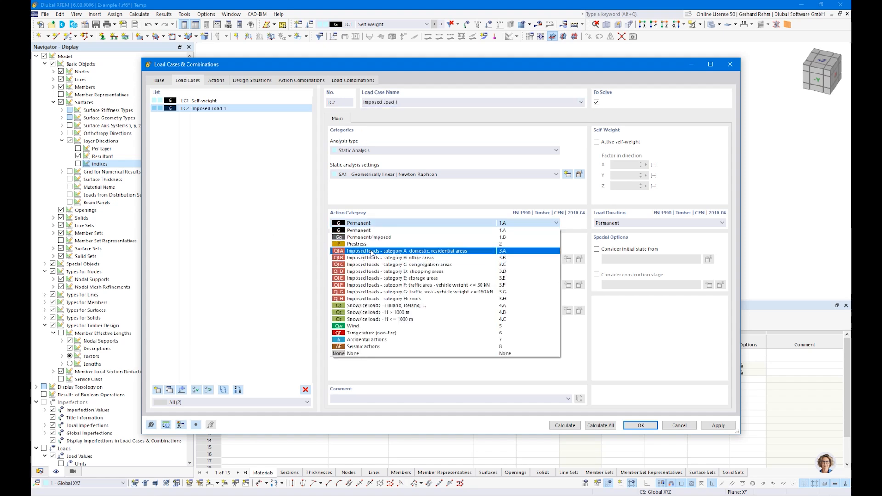
click(373, 252)
Duplicate Imposed Load 1 as a third load case, name it Imposed Load 2, and accept the load cases.
click(169, 390)
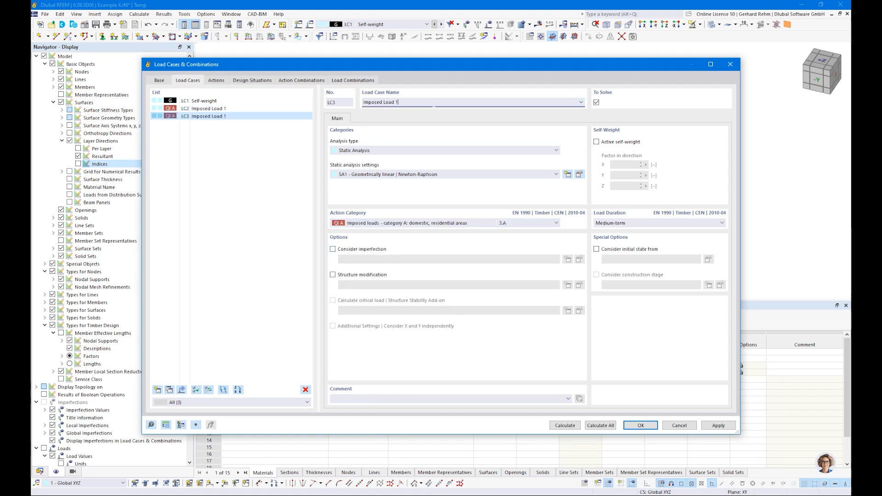
key(BackSpace)
text(2)
key(Return)
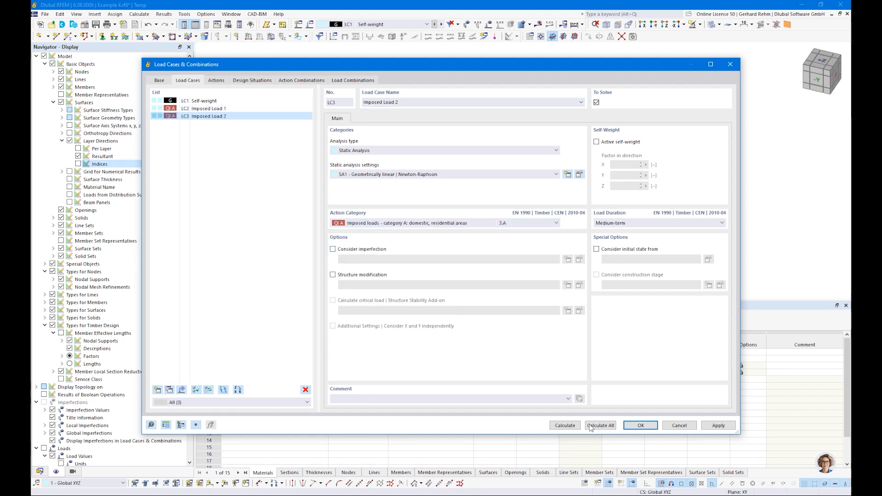
click(639, 426)
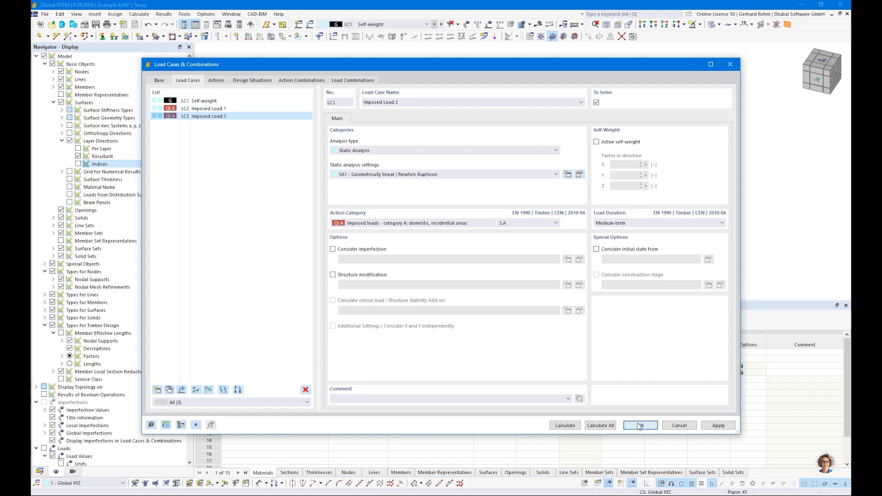
Apply a uniform surface load of 2.50 kN/m² in the global Z direction to the CLT surface in LC1 Self-weight.
click(383, 25)
click(366, 30)
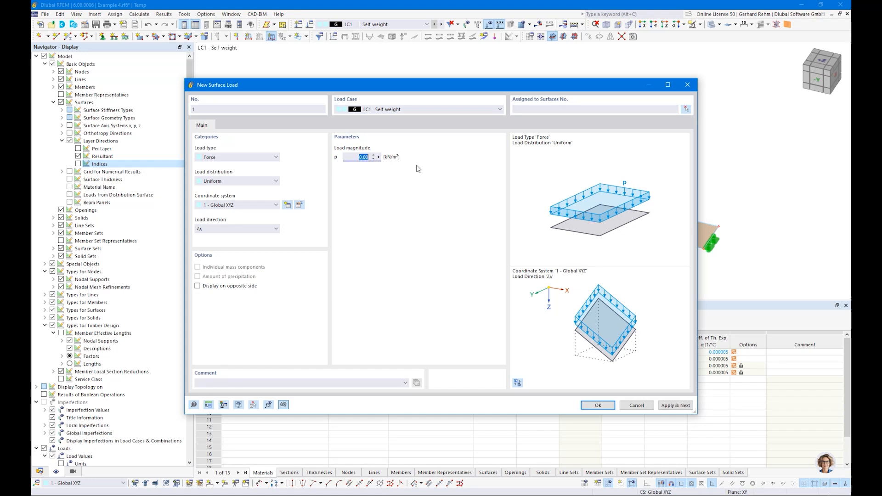
click(597, 405)
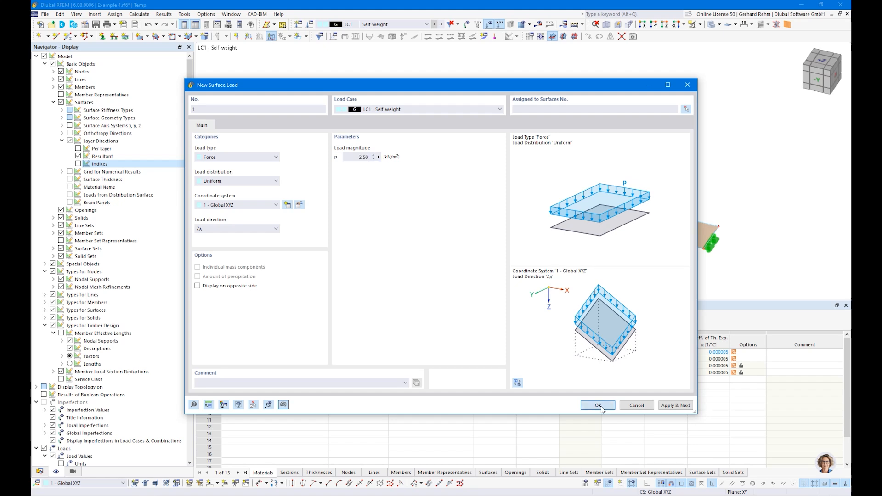
click(158, 134)
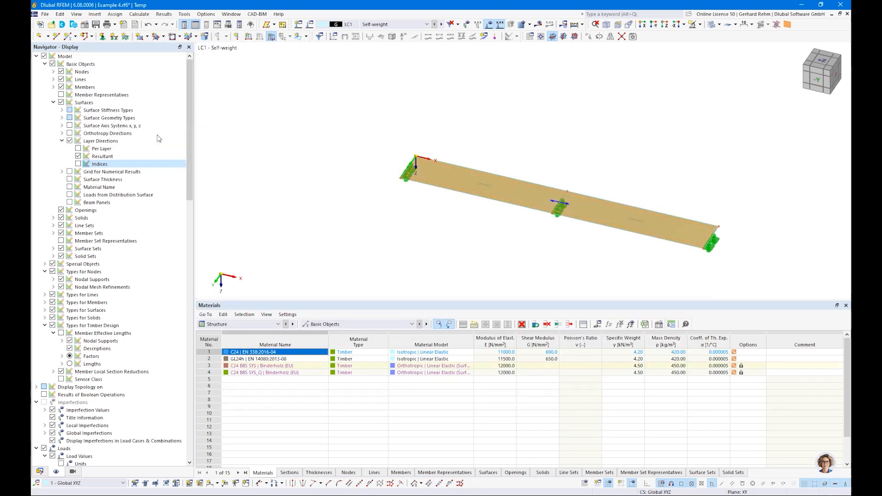
Begin a new free rectangular load in LC2 Imposed Load 1 and assign it to the CLT surface.
click(440, 24)
scroll(478, 223, up, 2)
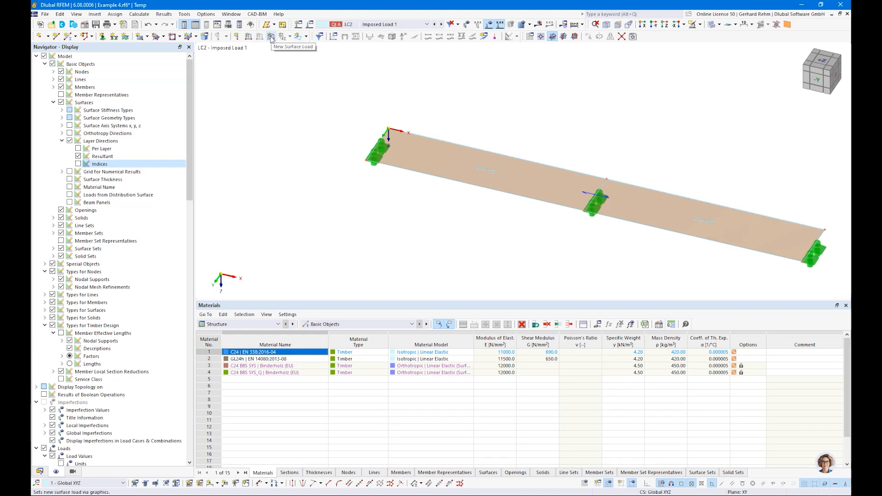
click(306, 36)
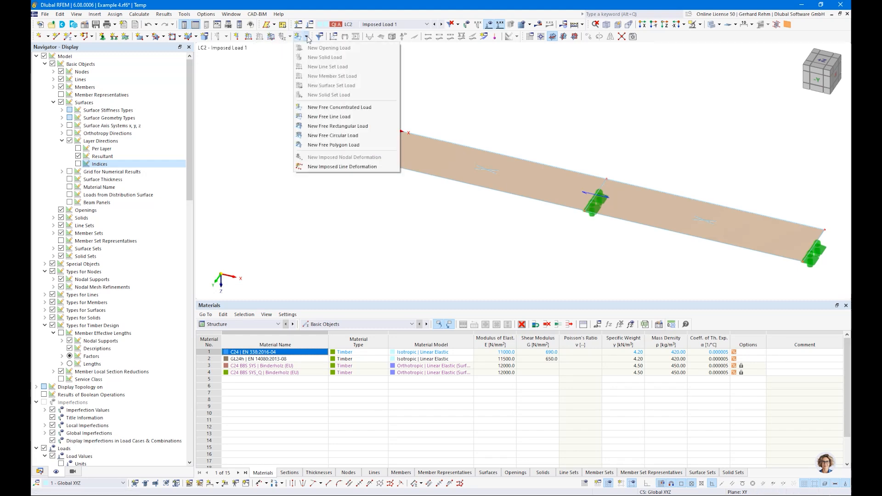
click(353, 127)
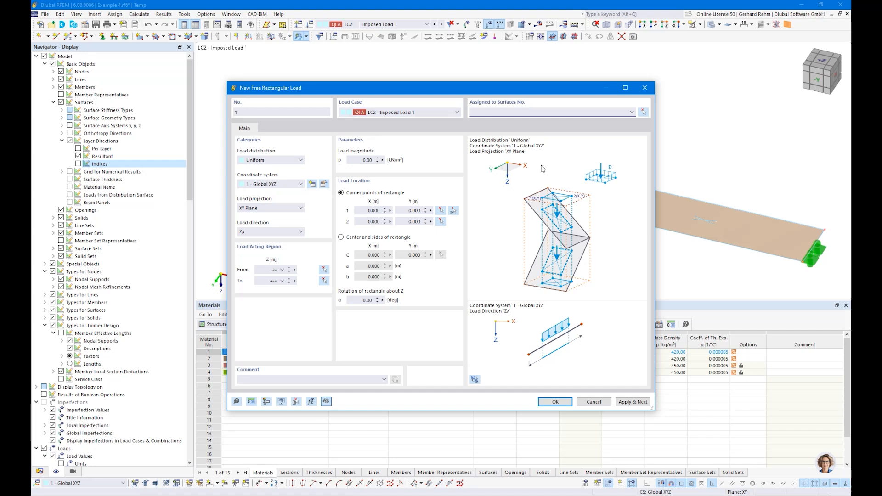
click(643, 113)
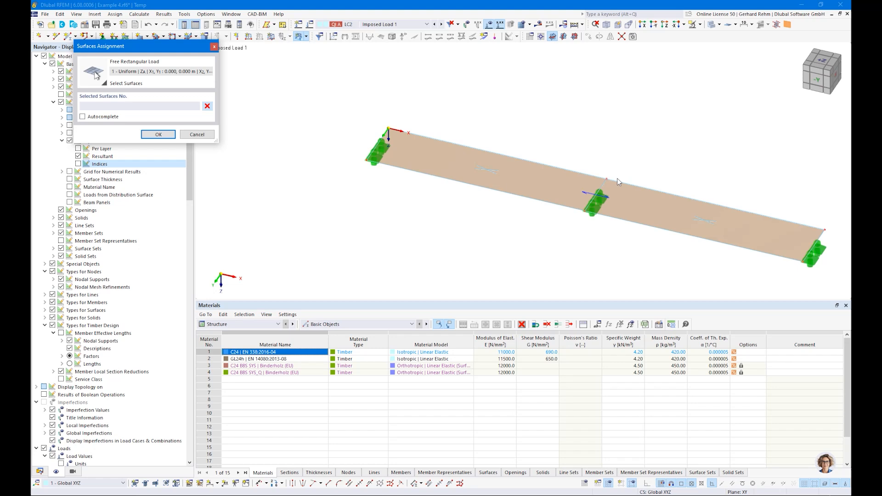
click(611, 185)
click(159, 135)
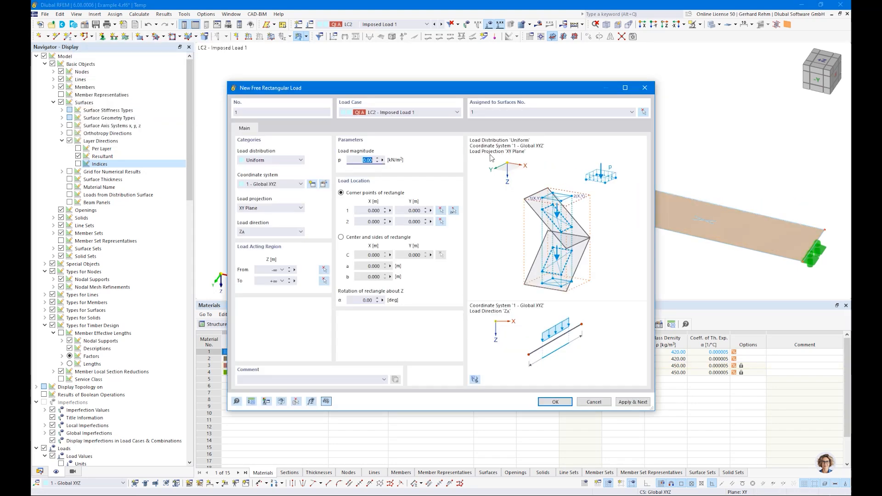
Set the rectangular load to 2.80 kN/m² over the first span, with corners at X 0, Y 1 m and X 4, Y 0 m.
key(Tab)
click(453, 211)
click(366, 160)
click(606, 179)
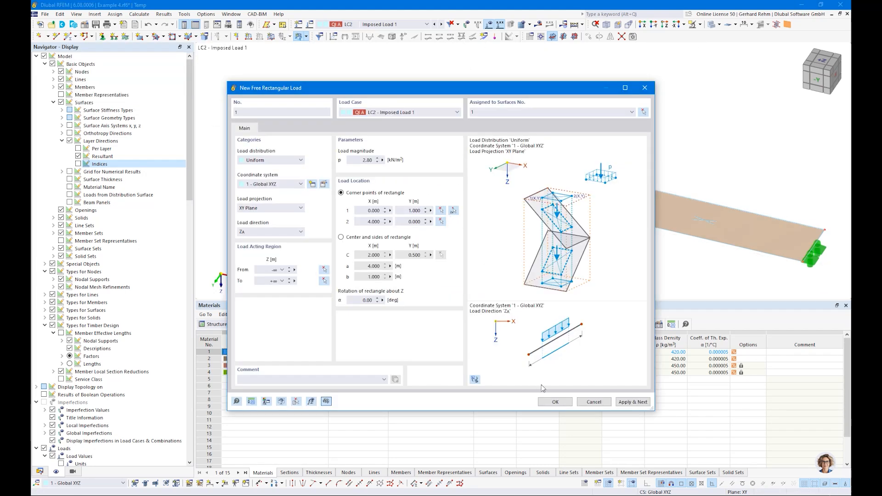
click(551, 403)
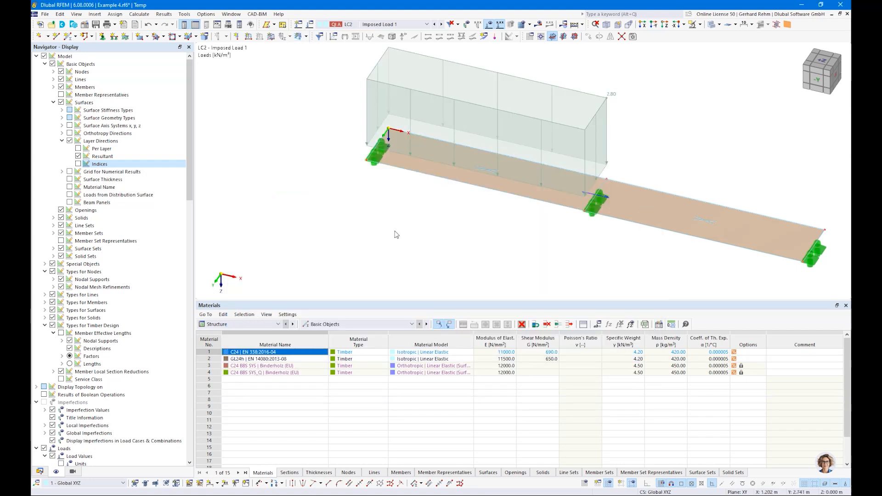
Copy the free rectangular load from LC2 Imposed Load 1 into LC3 Imposed Load 2 with zero displacement.
scroll(395, 235, down, 2)
ctrl+middle_drag(394, 236, 457, 202)
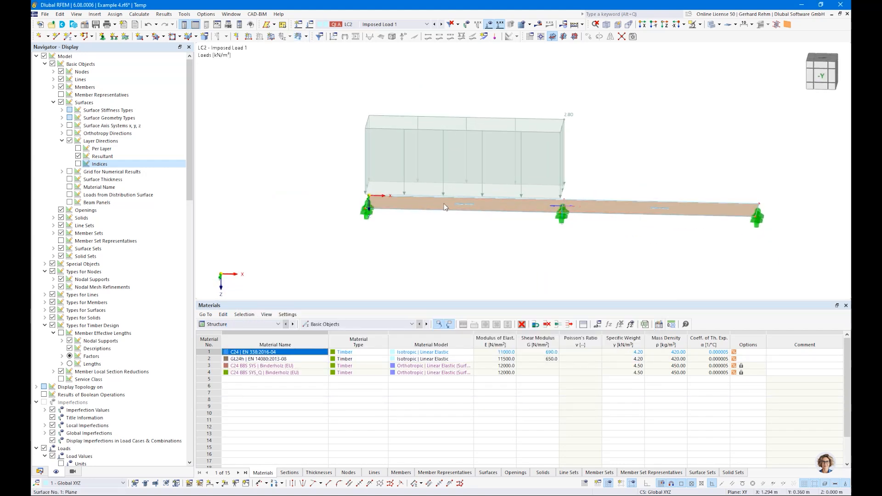
click(522, 132)
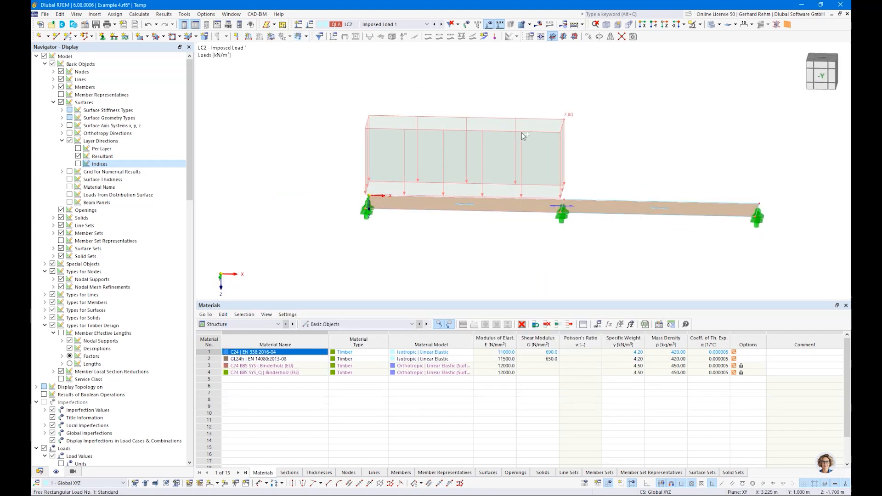
click(441, 24)
key(ctrl+v)
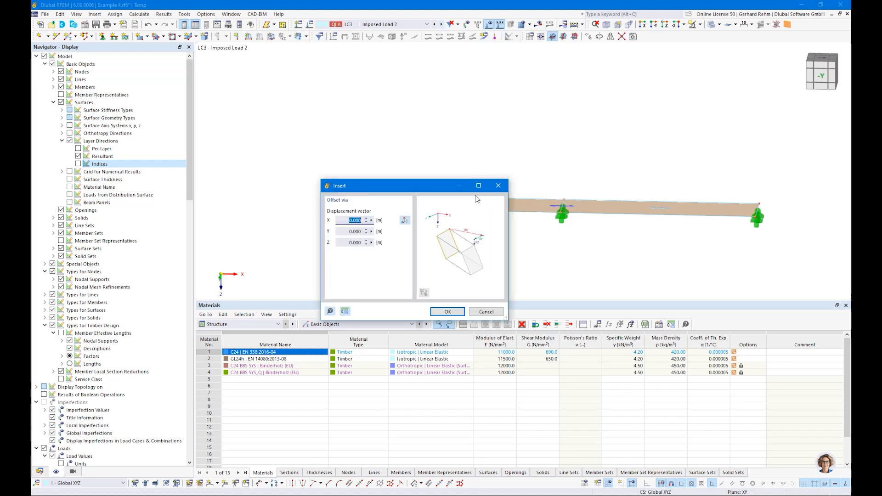
click(447, 311)
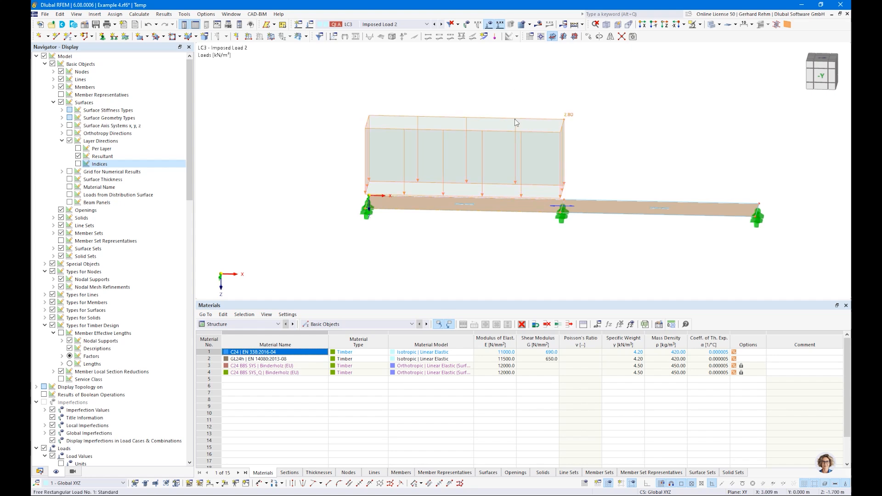
Relocate the LC3 rectangular load to the second span, with corners at X 4, Y 1 m and X 8, Y 0 m.
double_click(515, 122)
click(456, 213)
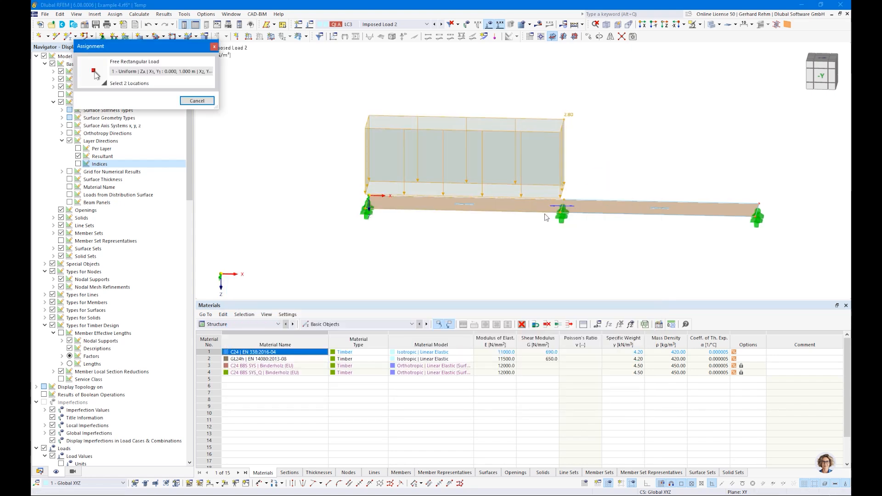
click(563, 206)
click(758, 205)
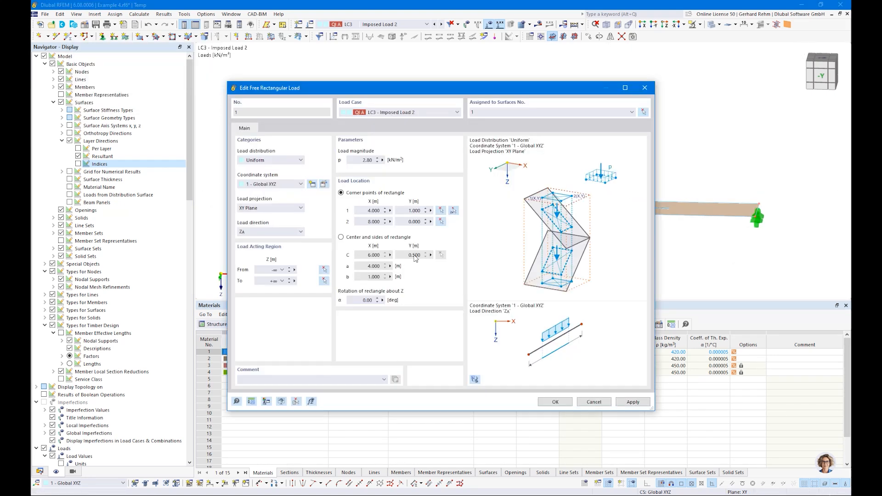
click(552, 403)
ctrl+middle_drag(579, 272, 547, 286)
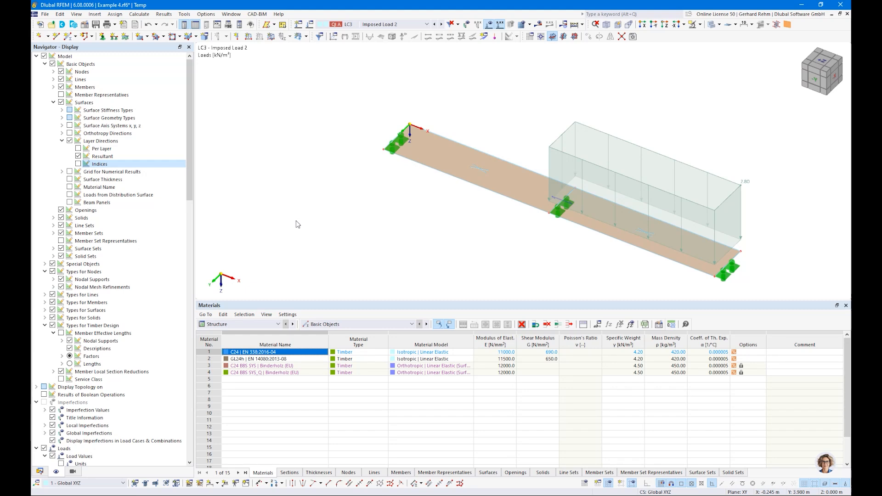
Generate the finite element mesh for the CLT plate and inspect its density between the supports.
click(132, 16)
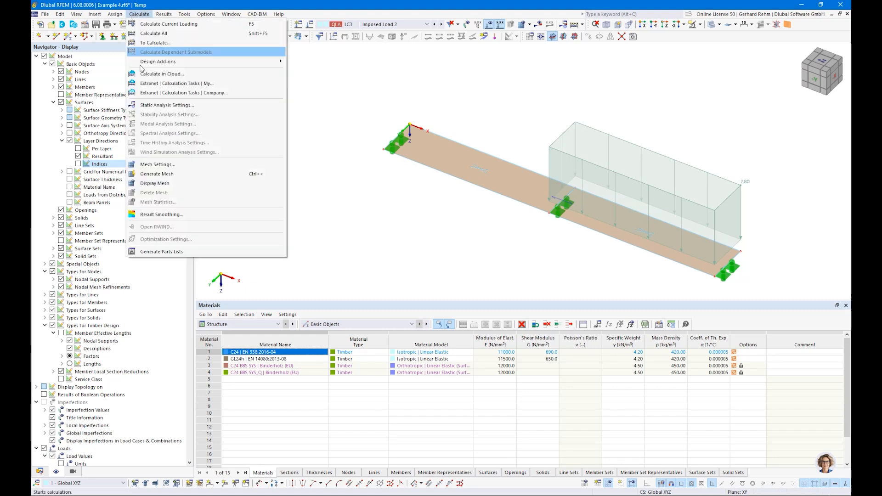
click(155, 175)
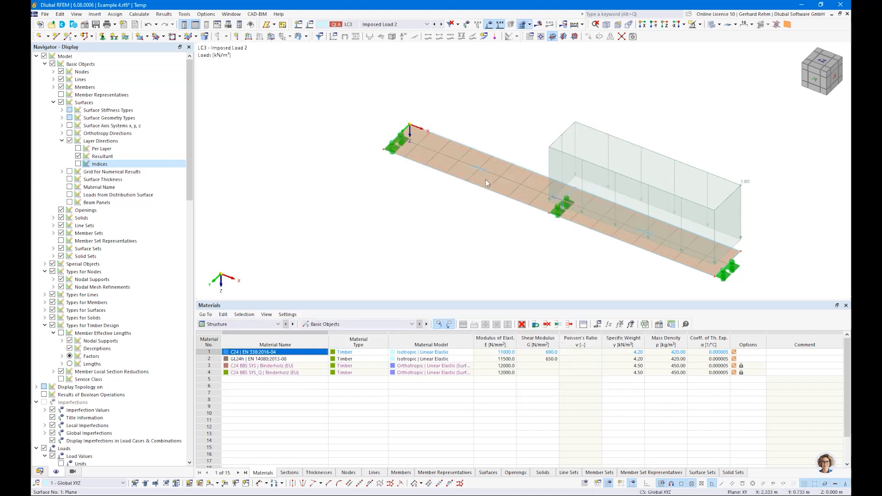
ctrl+middle_drag(346, 175, 374, 208)
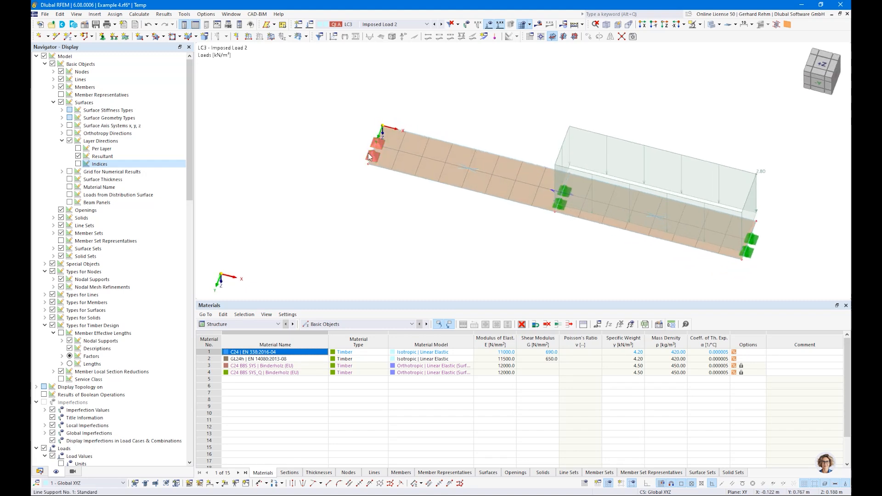
mouse_move(390, 133)
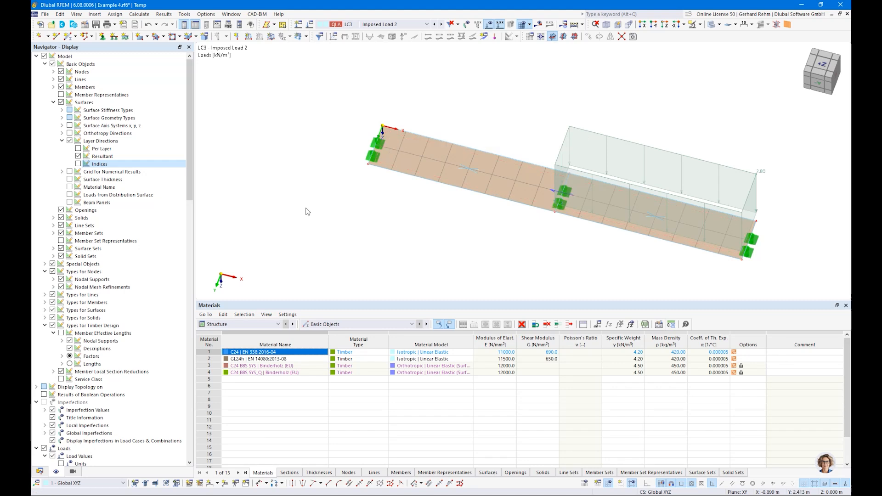
Refine the global mesh settings of the CLT plate to a target finite element length of 0.2 m.
click(139, 14)
click(158, 170)
text(0,2)
click(495, 409)
click(139, 13)
click(163, 166)
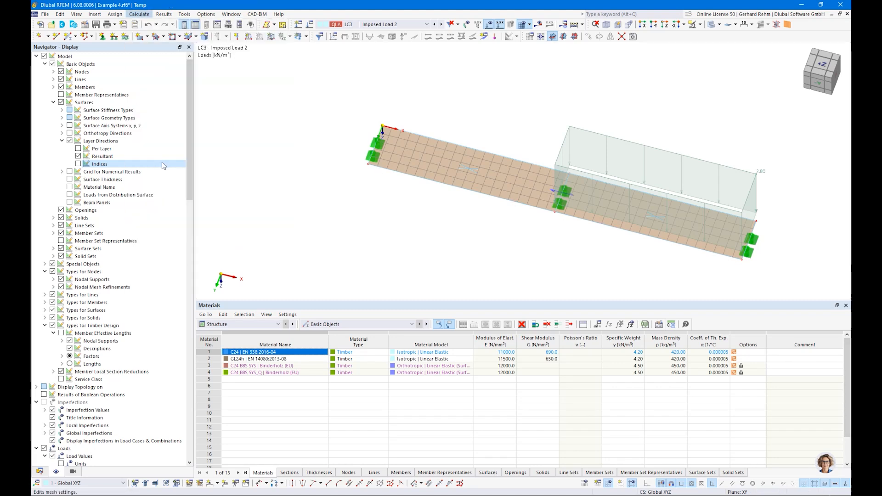
key(Escape)
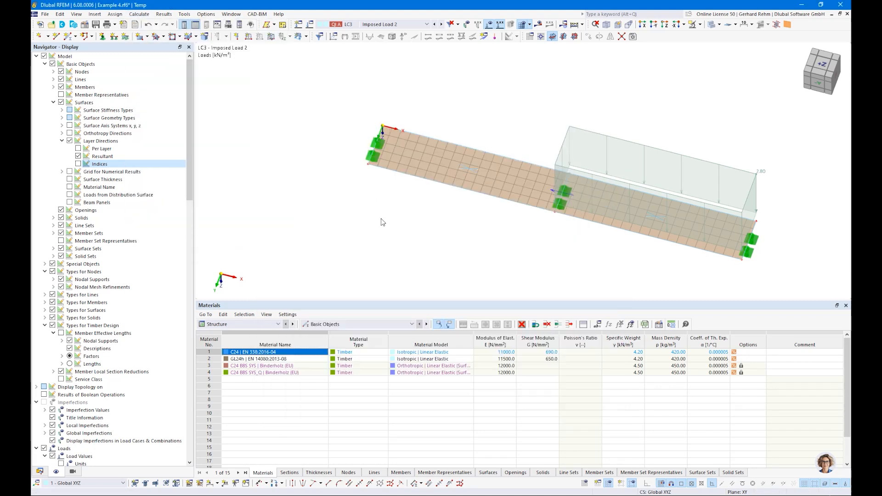
Examine the mesh refinement options of the CLT surface, its long boundary line and its corner node, discarding any changes.
scroll(418, 186, up, 3)
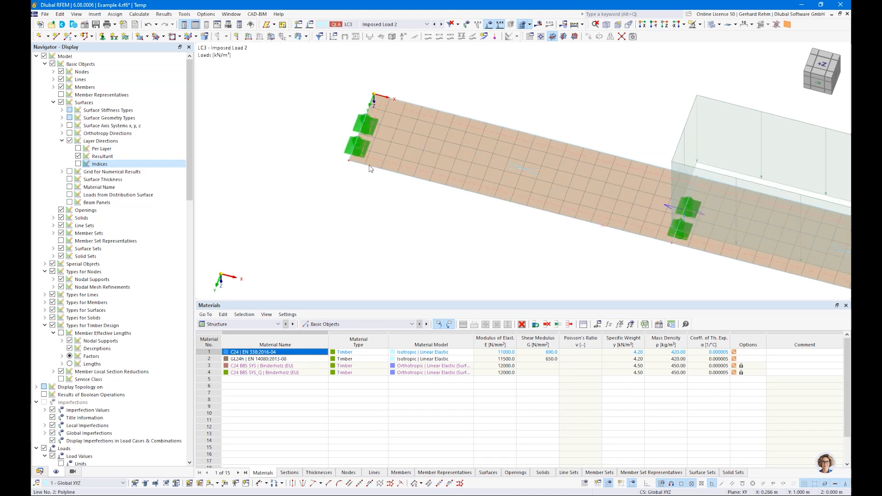
double_click(428, 153)
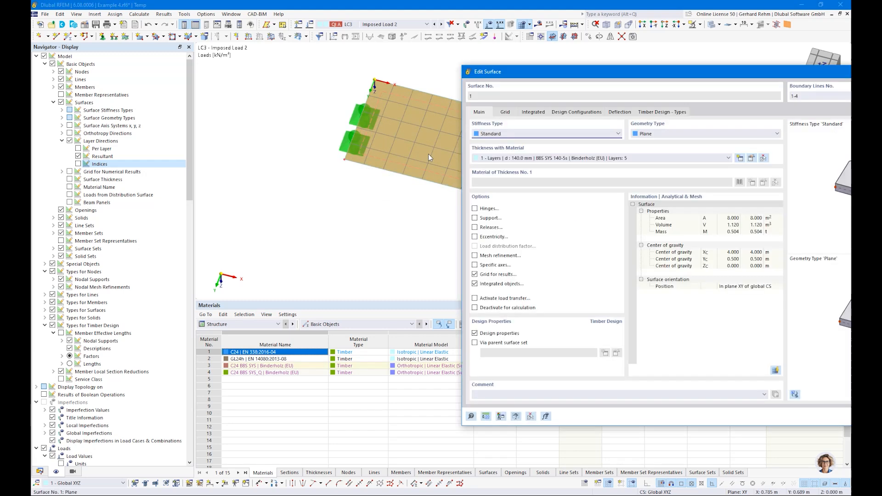
click(481, 257)
click(505, 113)
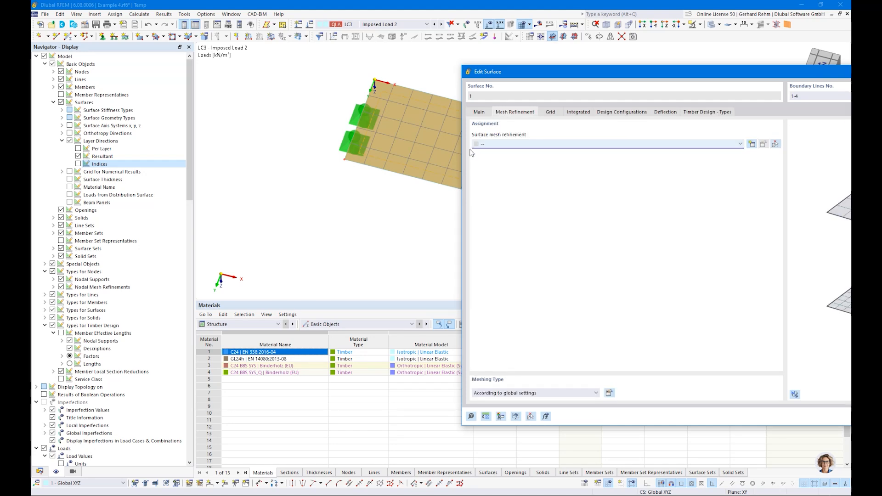
key(Escape)
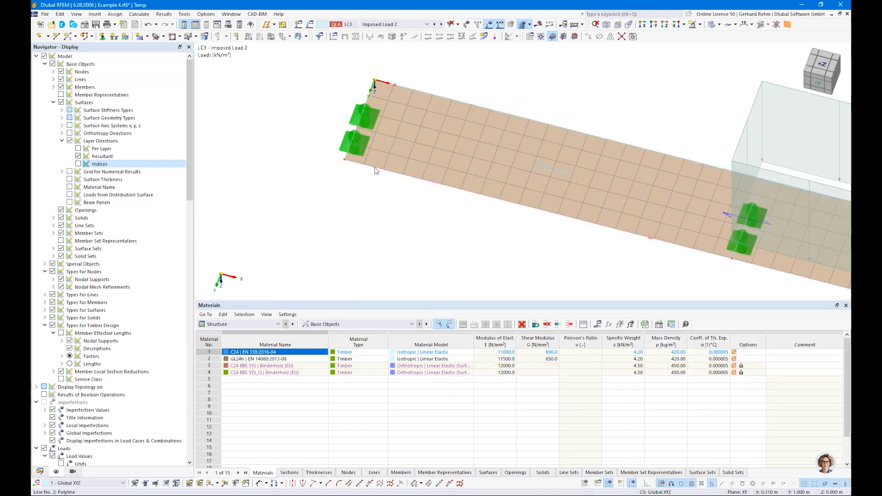
double_click(332, 222)
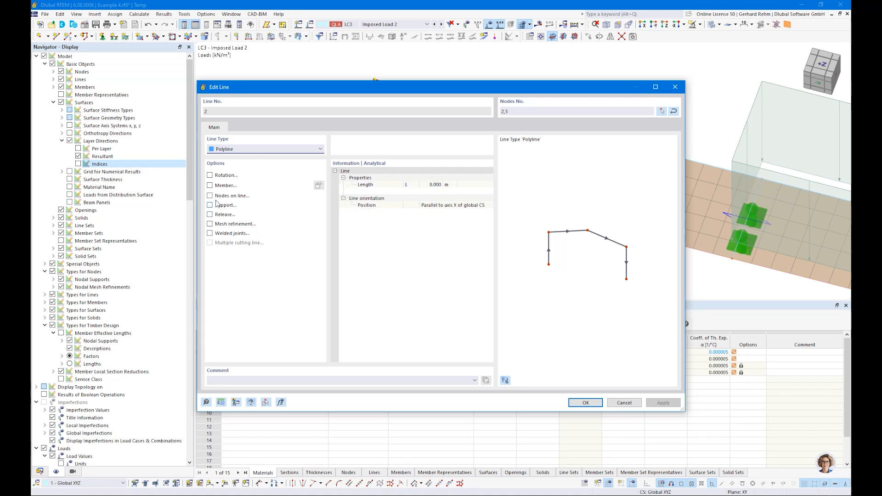
key(Escape)
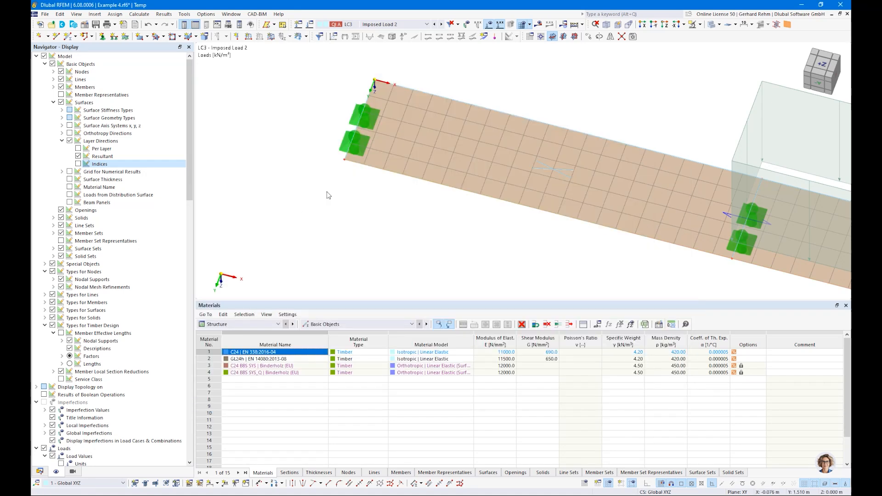
double_click(345, 164)
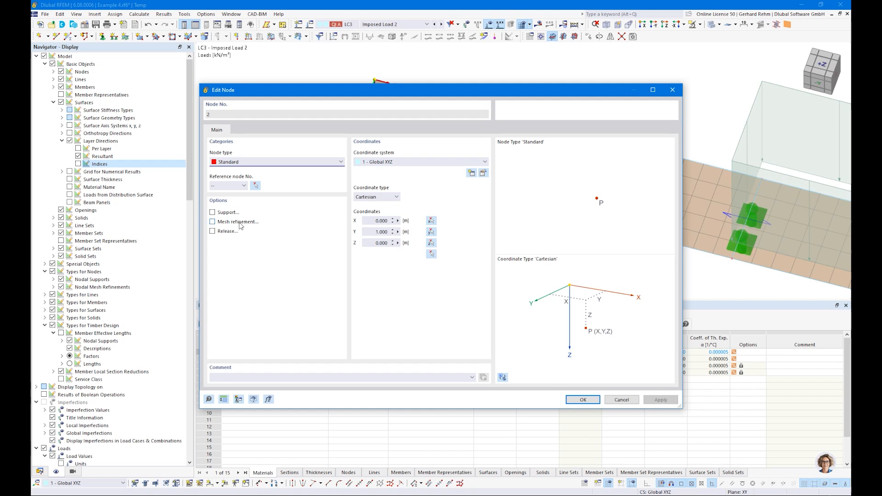
key(Escape)
Display the Timber Design objects to design and run the design checks for the CLT surface.
scroll(381, 212, down, 5)
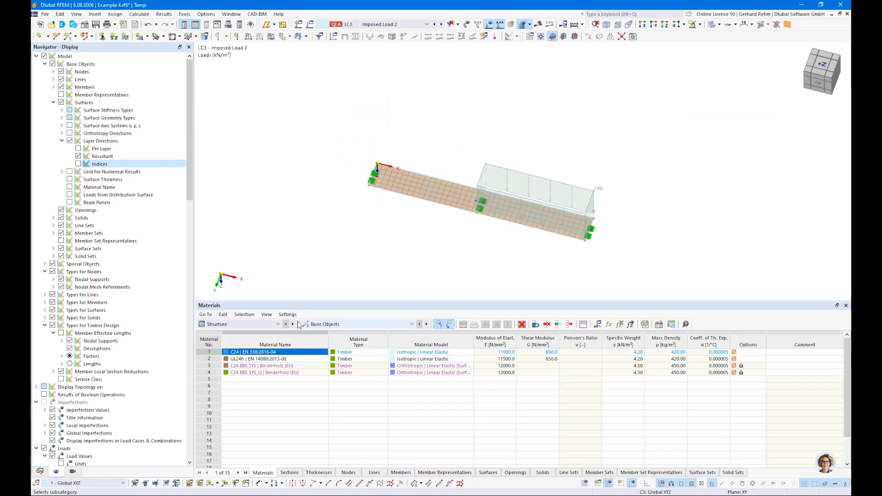
click(271, 325)
click(234, 370)
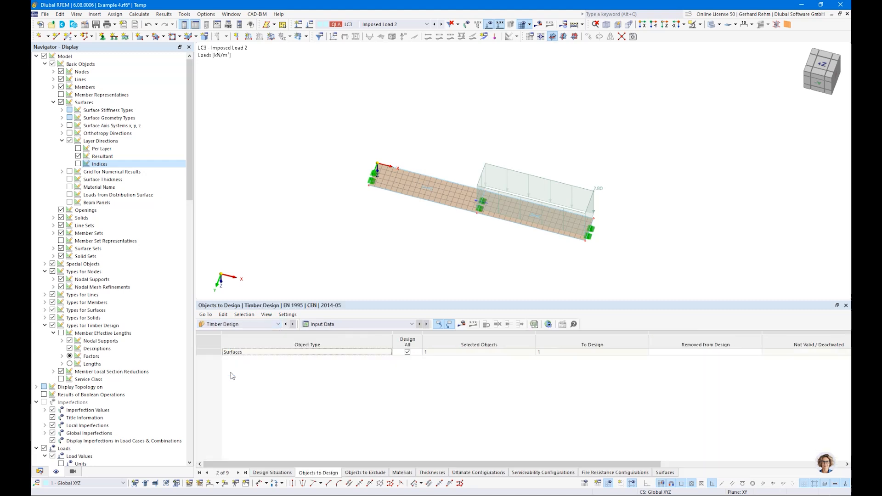
click(460, 324)
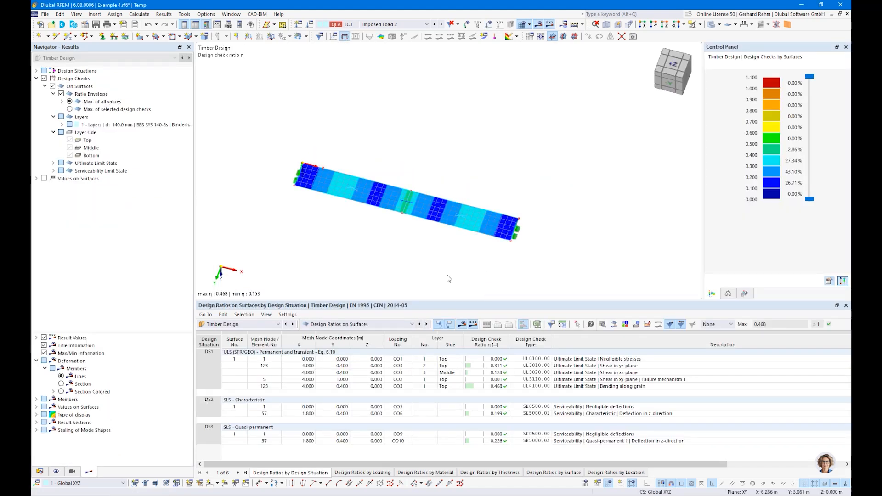
Go through the ultimate limit state rows in plan view and filter the design ratio table to ratios above 0.01.
key(F7)
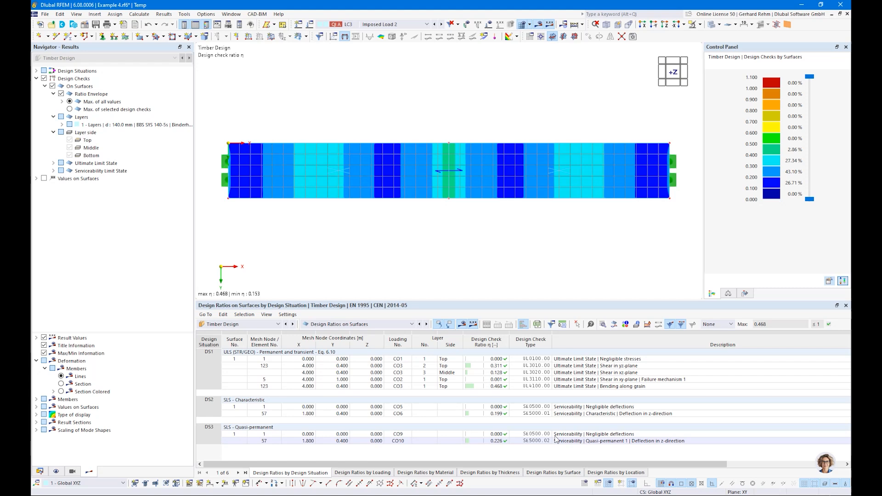
click(494, 360)
key(Down)
key(Down)
key(Down)
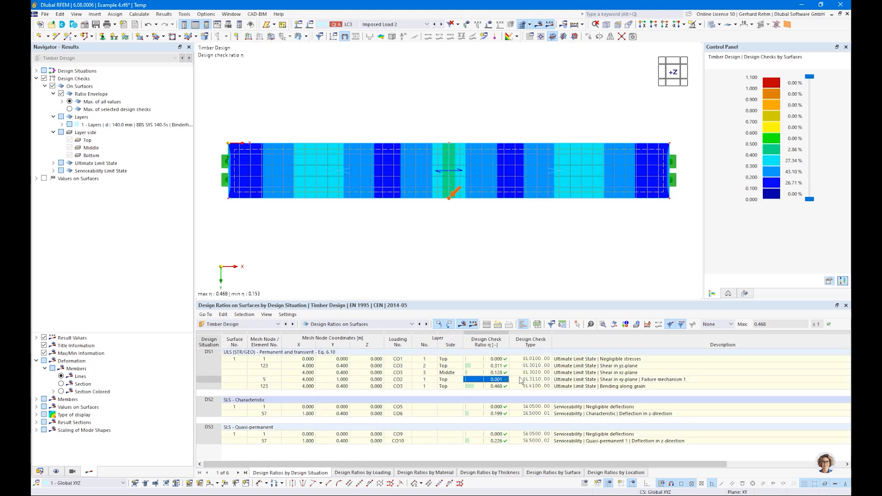
click(719, 325)
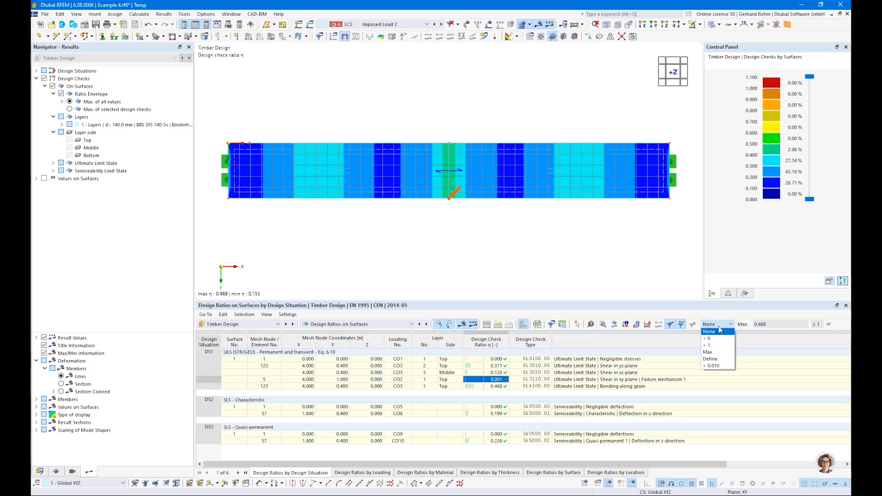
click(715, 365)
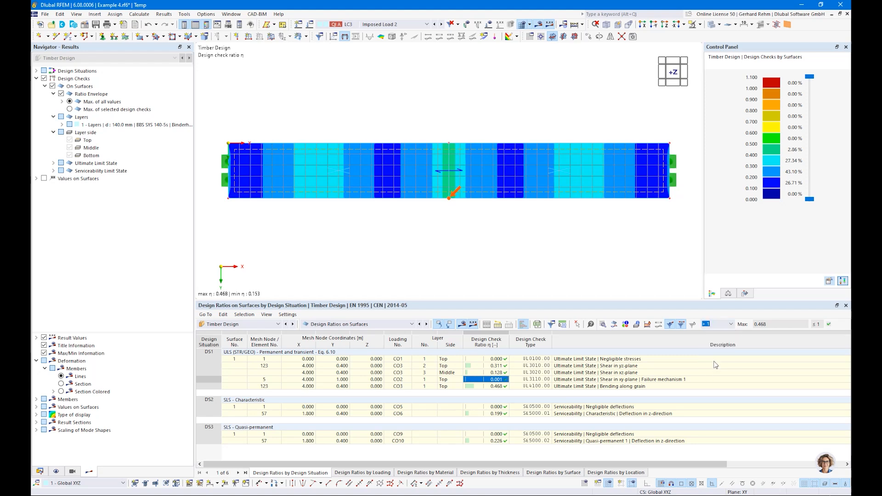
text(,01)
key(Return)
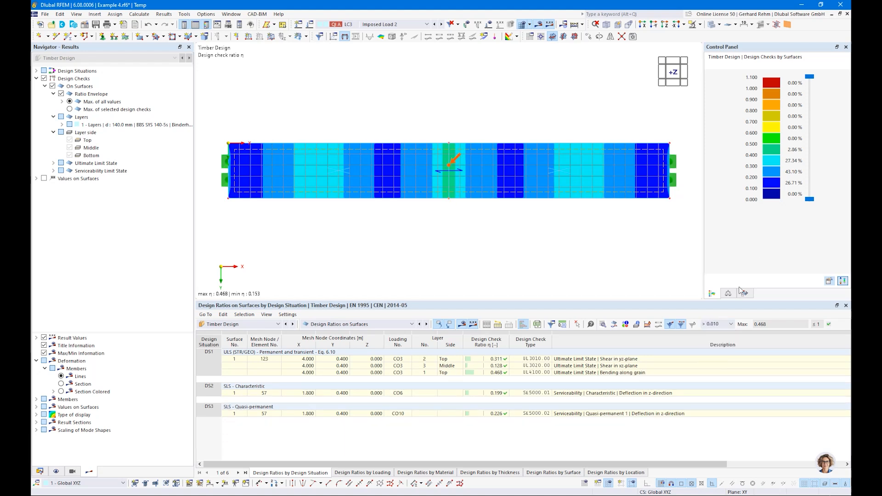
Review the filtered surface checks for shear, bending along the grain, and characteristic and quasi-permanent deflection.
click(582, 362)
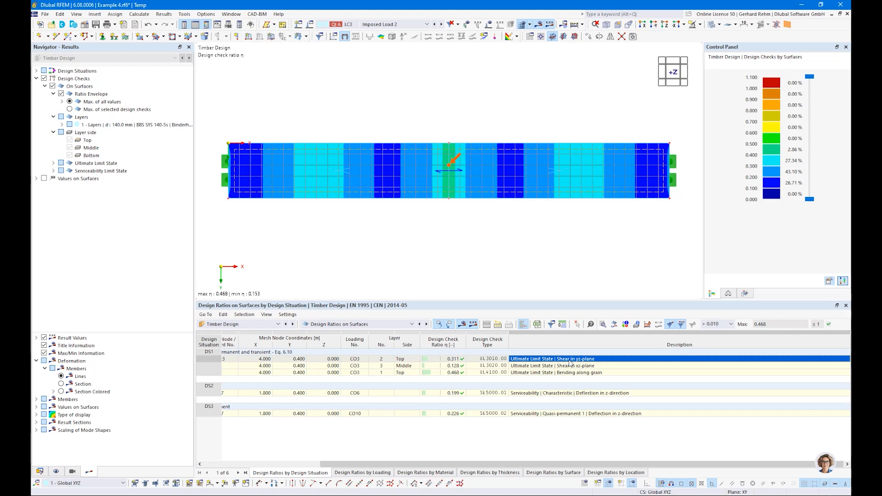
click(560, 366)
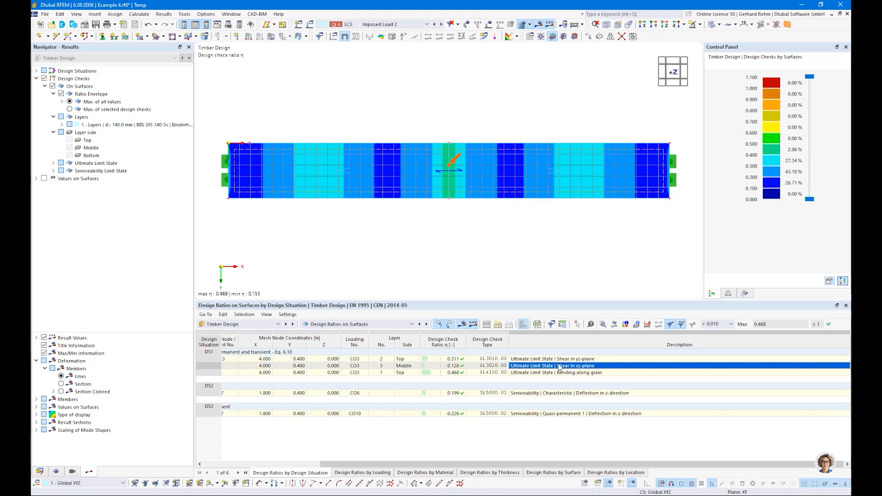
click(561, 372)
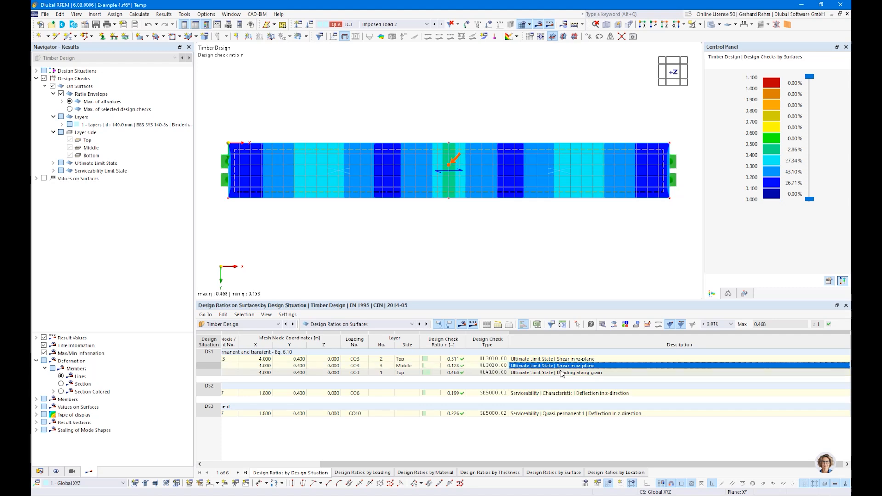
click(548, 393)
click(539, 414)
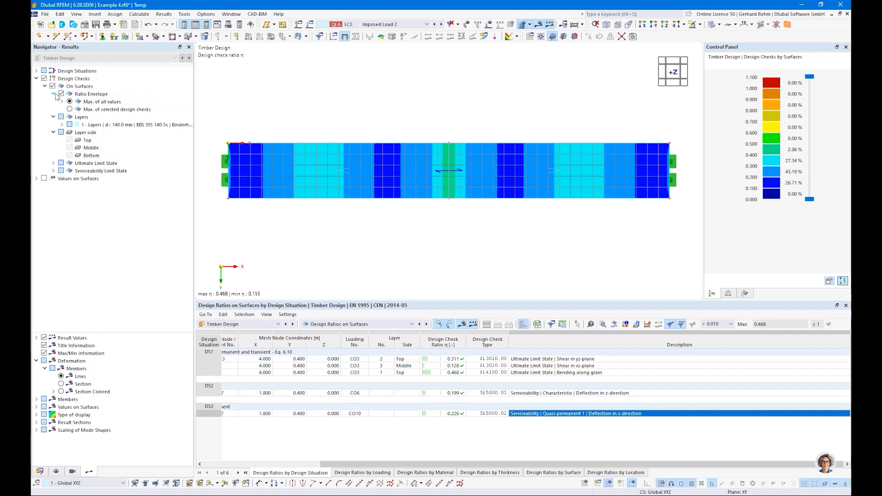
Set the surface ratio envelope to the maximum of selected design checks and try toggling the serviceability and ultimate limit states.
click(69, 109)
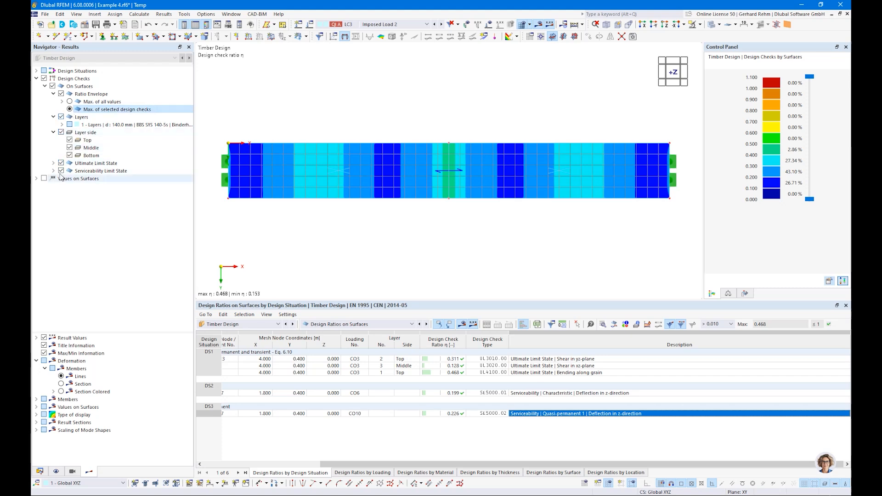
click(62, 171)
click(61, 163)
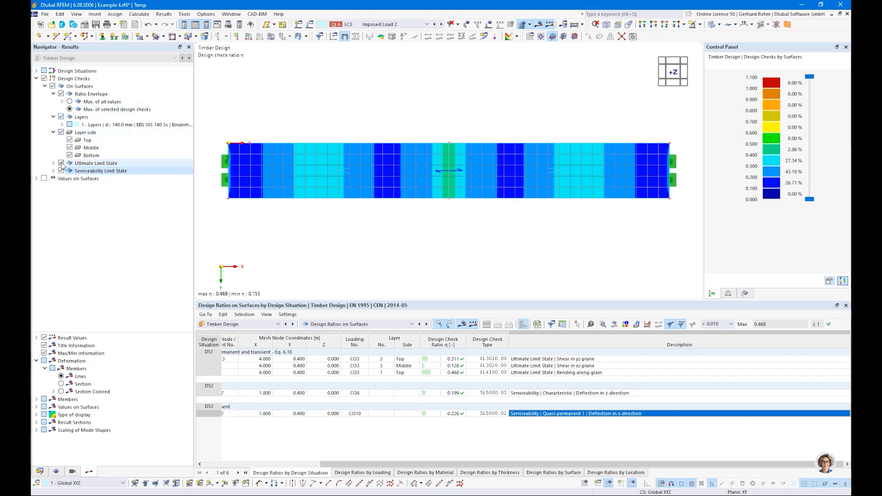
click(61, 163)
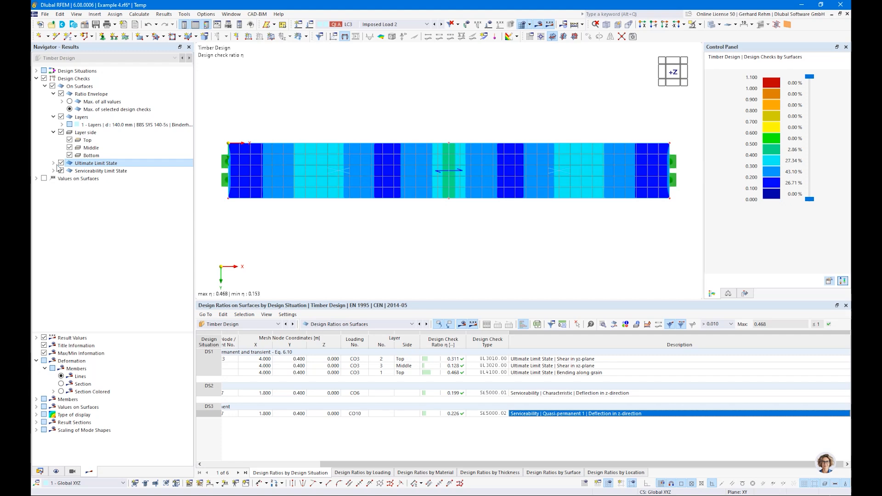
Switch off the ratio envelope and display the xz-plane shear check in the middle of layer 3.
click(53, 163)
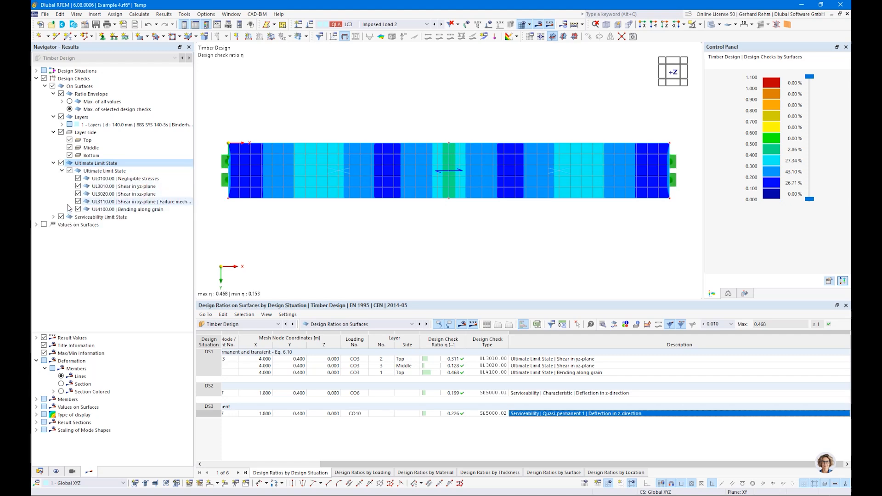
click(53, 163)
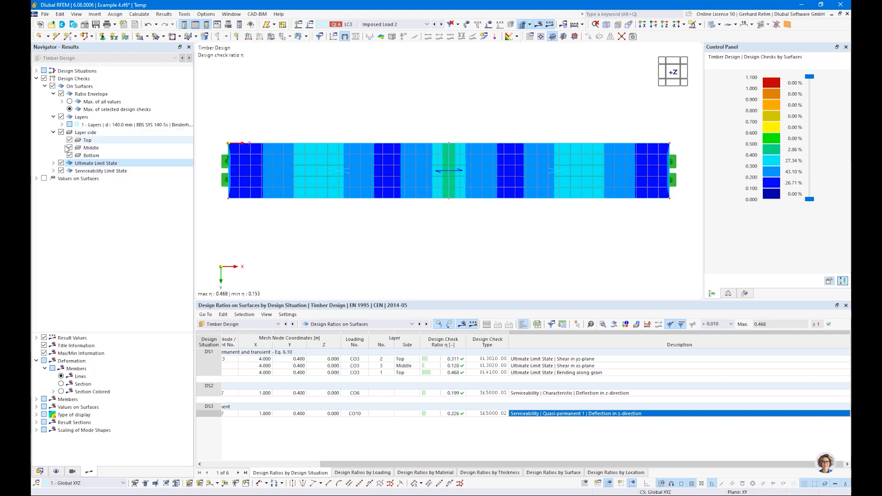
click(61, 125)
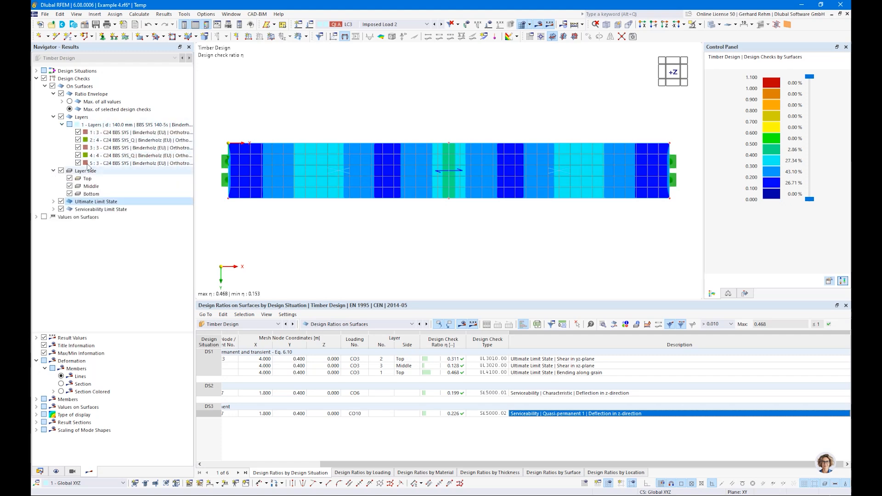
click(61, 94)
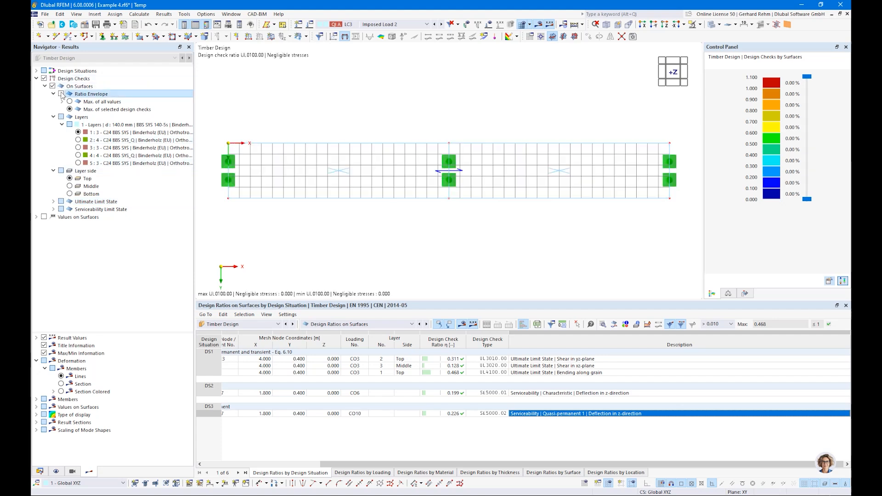
click(78, 148)
click(70, 187)
click(54, 201)
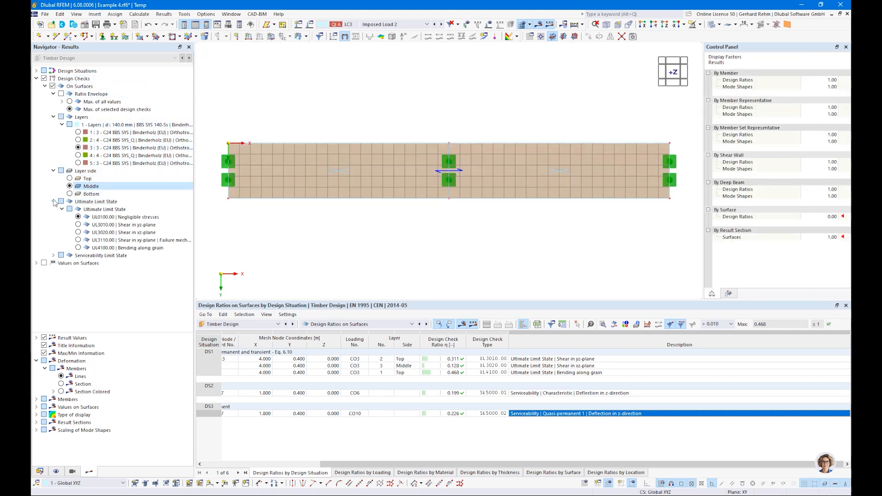
click(78, 232)
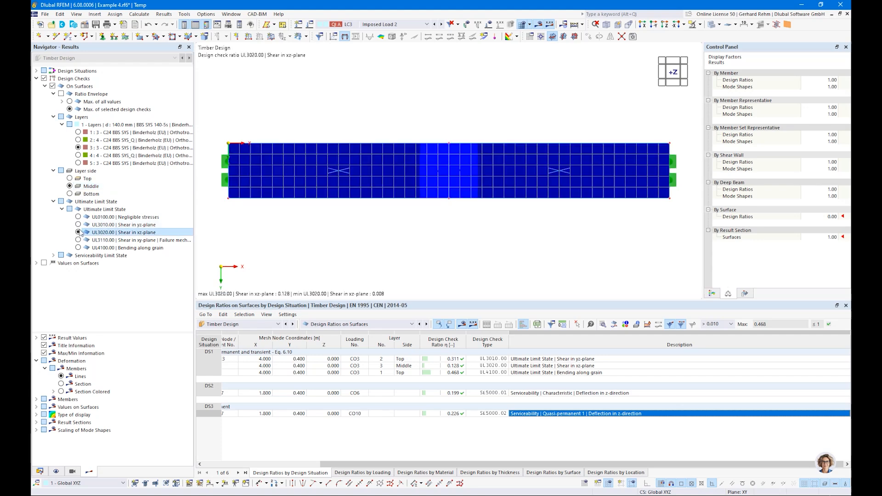
Reactivate the surface ratio envelope with the maximum of all values and collapse the detailed result categories.
click(61, 93)
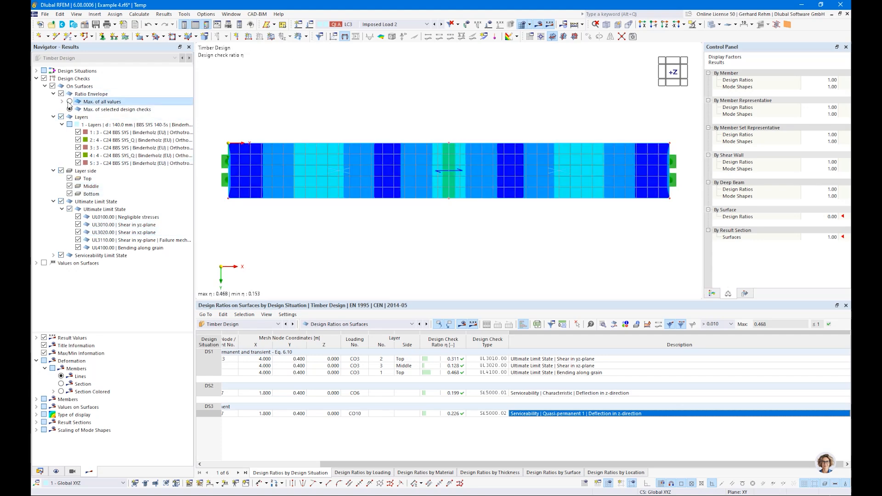
click(70, 102)
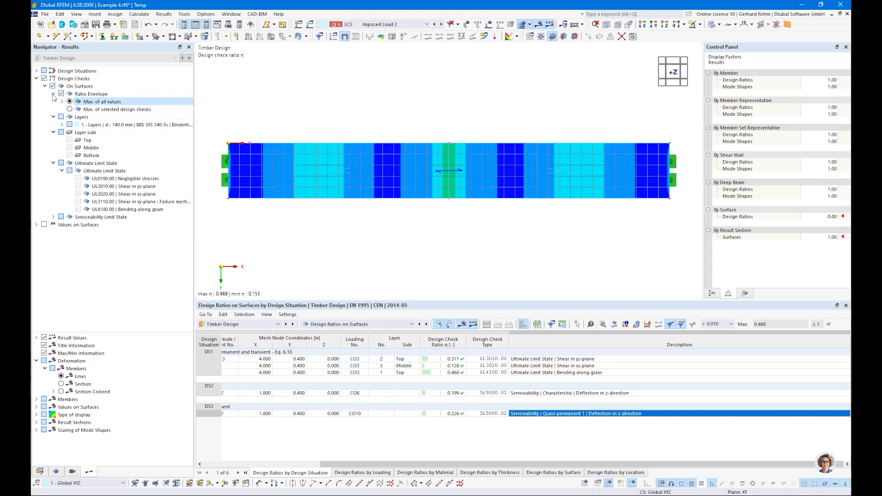
click(54, 94)
click(53, 117)
click(54, 124)
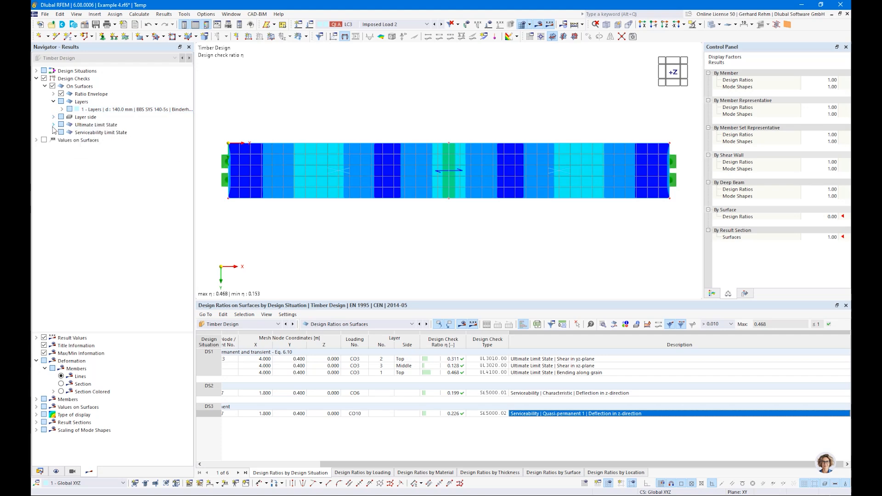
Review the design check details for bending along the grain under the ultimate limit state.
click(573, 373)
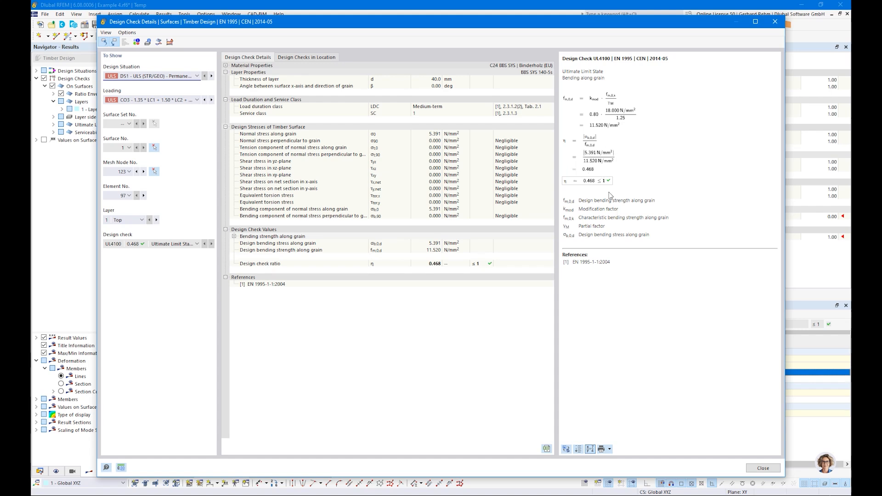
click(774, 22)
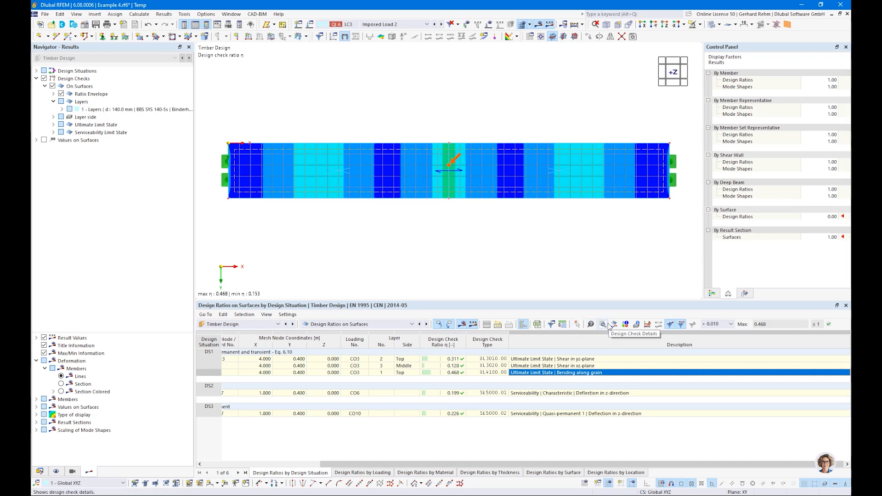
Show the static analysis results for the ULS design situation DS1.
click(404, 24)
click(374, 53)
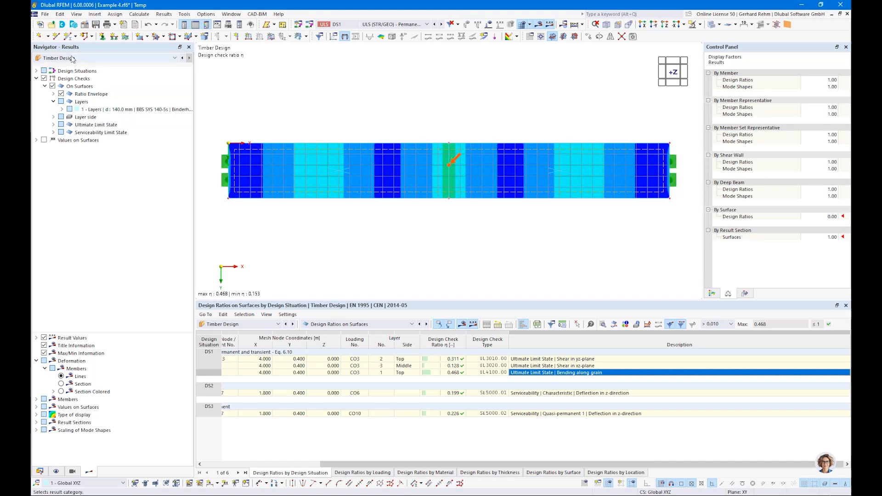
click(58, 58)
click(58, 66)
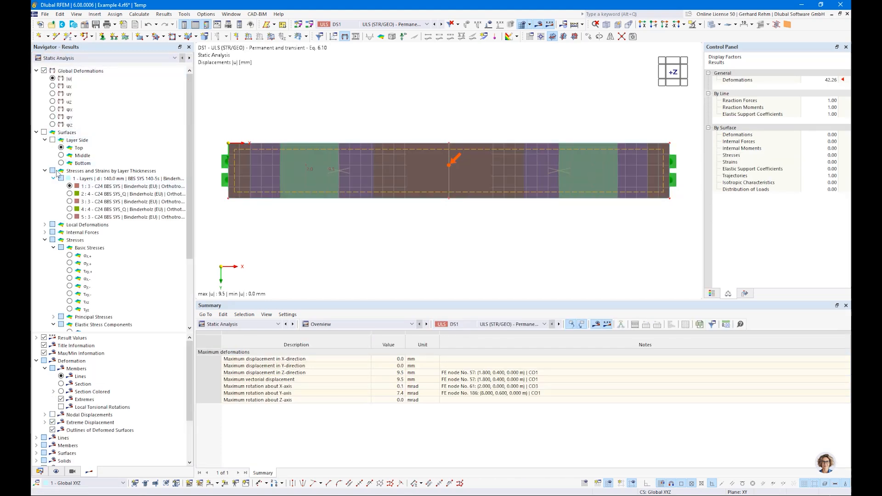
Display the elastic stress component σx,b at the top of layer 1, together with its colour scale.
click(52, 141)
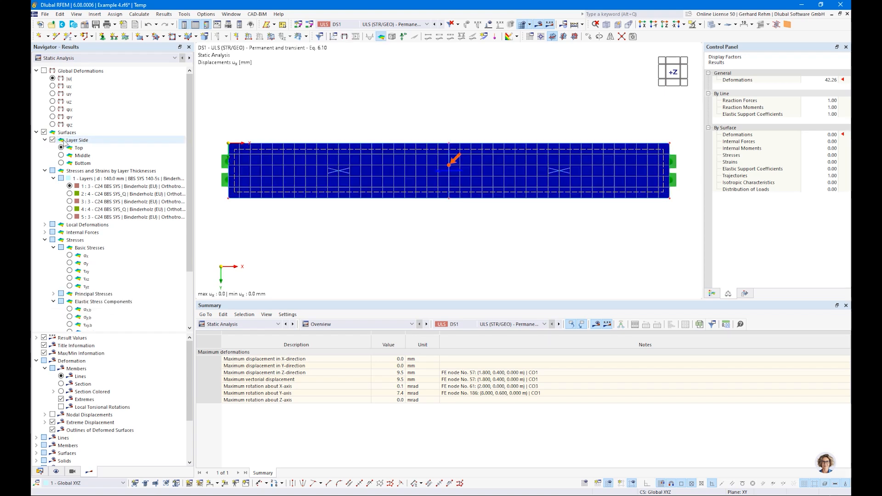
click(62, 148)
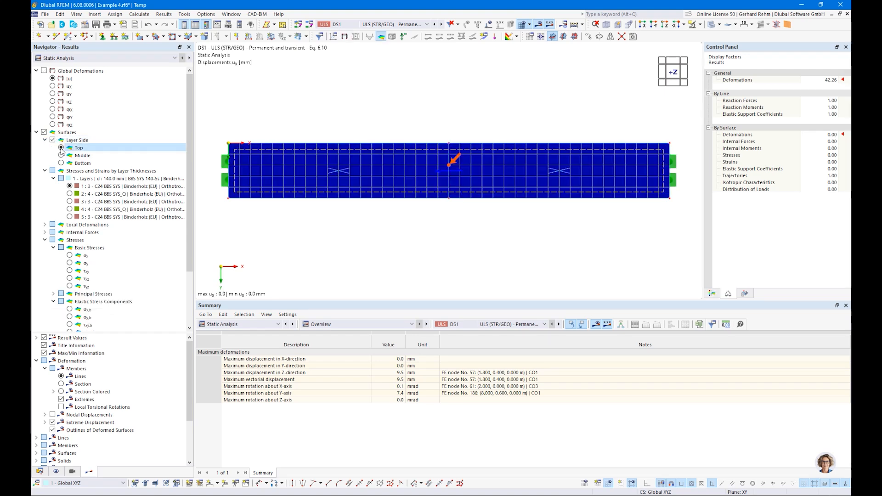
scroll(51, 268, down, 2)
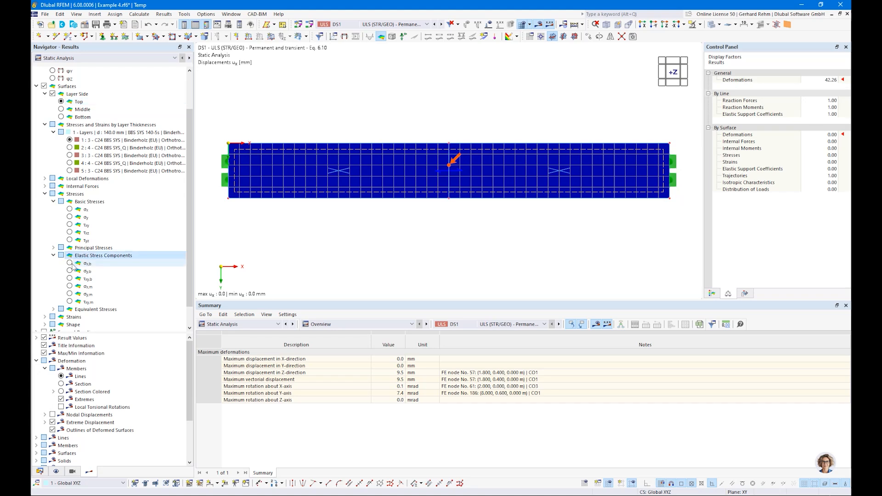
click(70, 264)
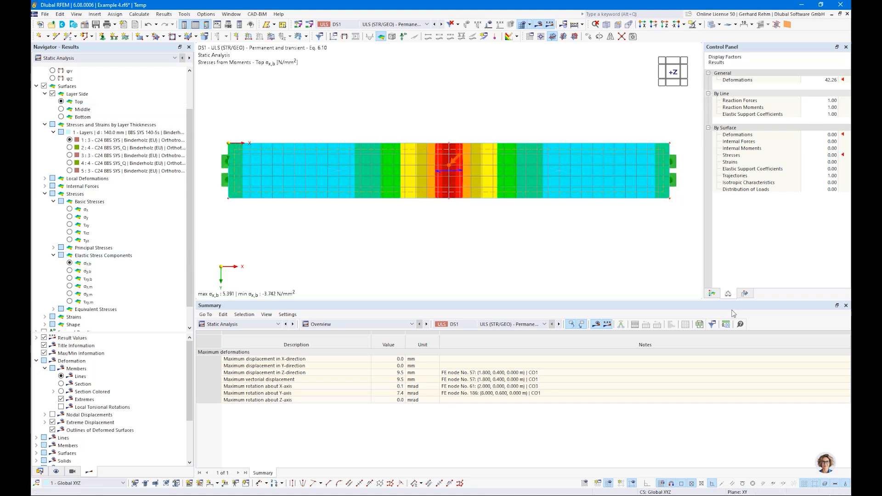
click(712, 294)
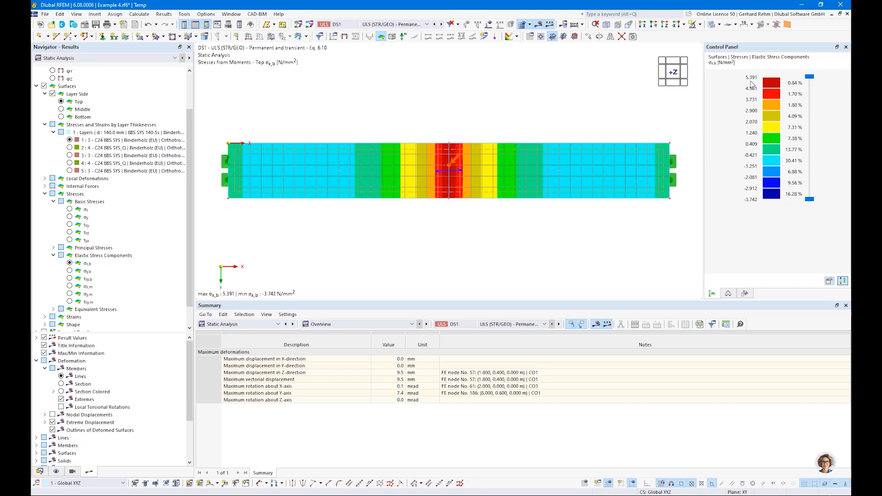
Open the Timber Design result diagrams in a surface point and show the design ratio at the mid-support mesh node (X 4.000, Y 0.400).
ctrl+middle_drag(370, 195, 408, 192)
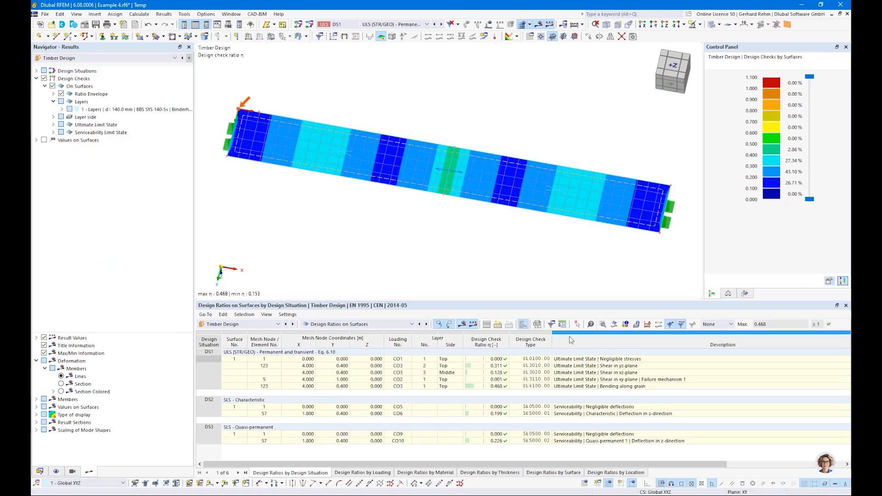
click(615, 327)
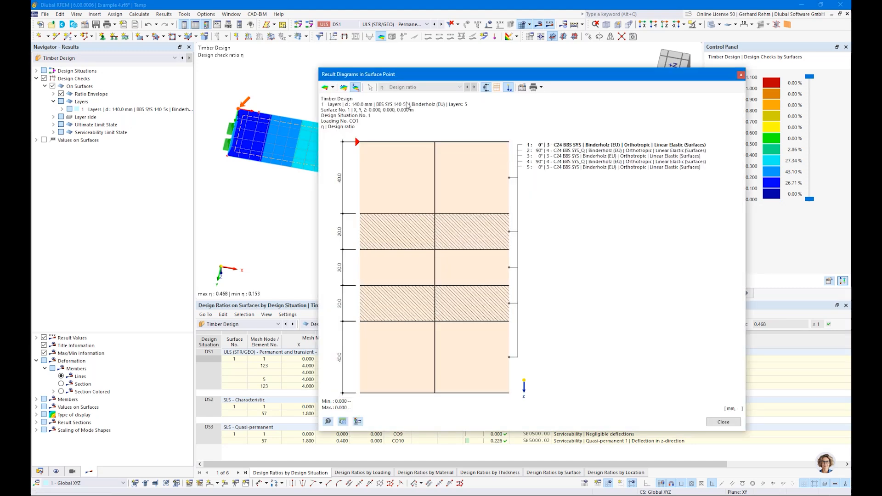
click(332, 88)
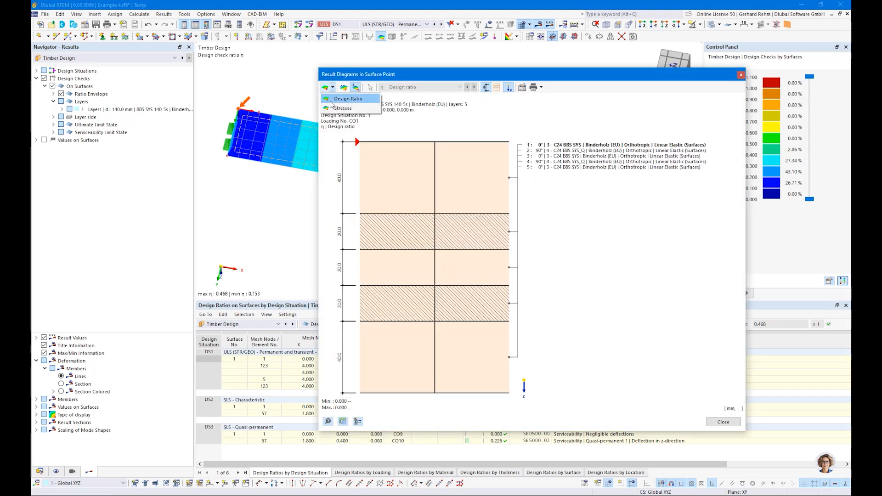
click(370, 99)
drag(385, 75, 611, 107)
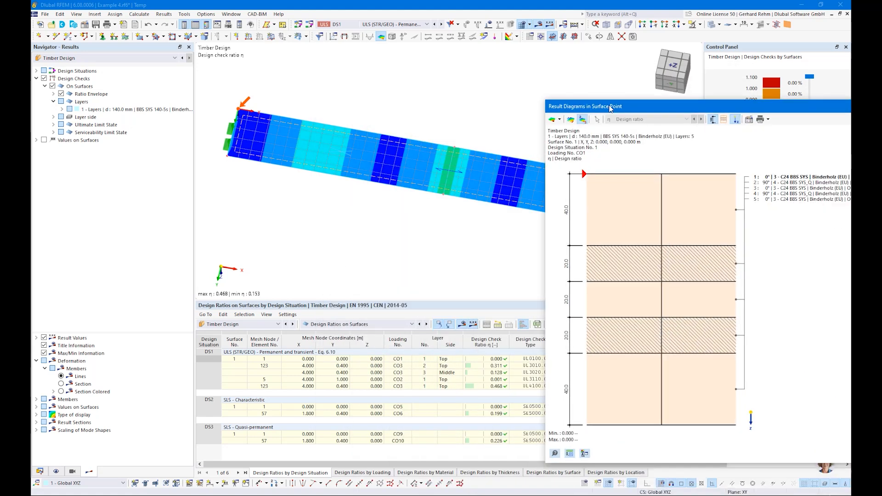
click(596, 120)
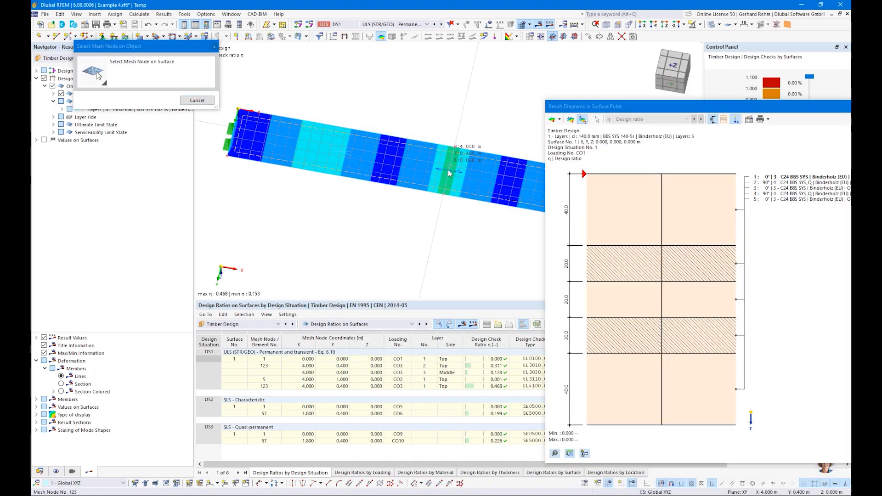
click(448, 170)
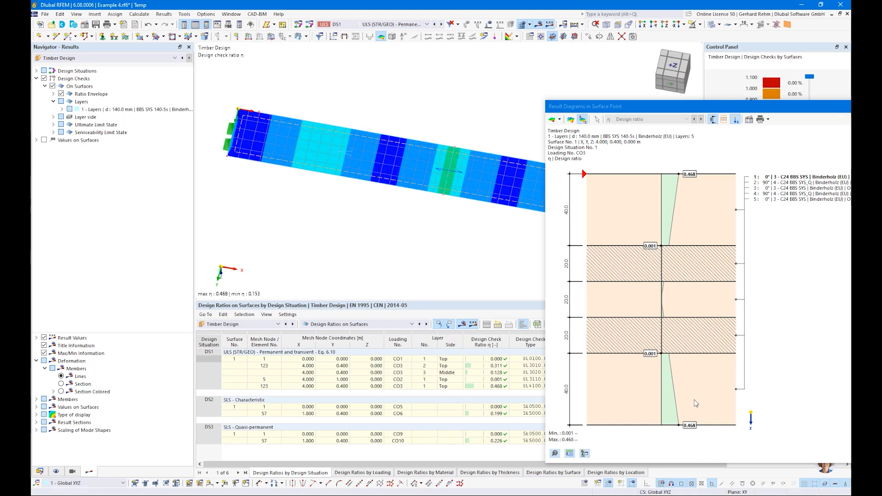
Change the through-thickness diagram from design ratio to stresses and show the bending stress along the grain.
click(559, 119)
click(562, 140)
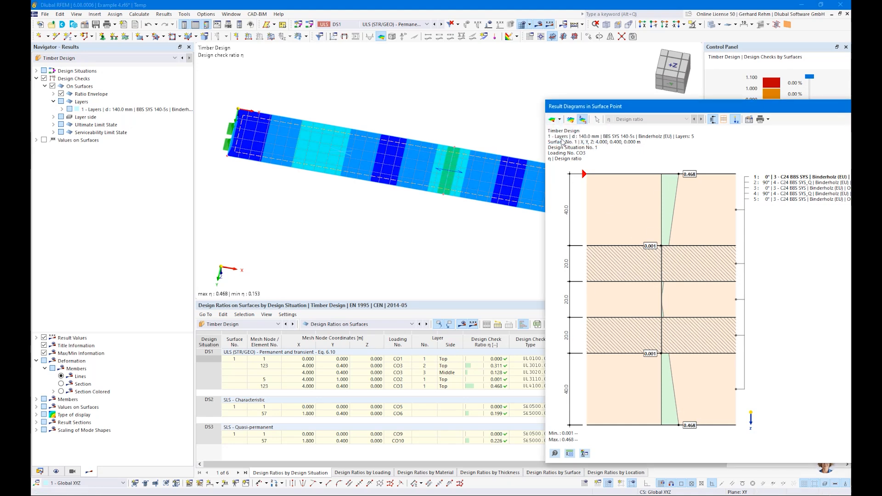
click(650, 119)
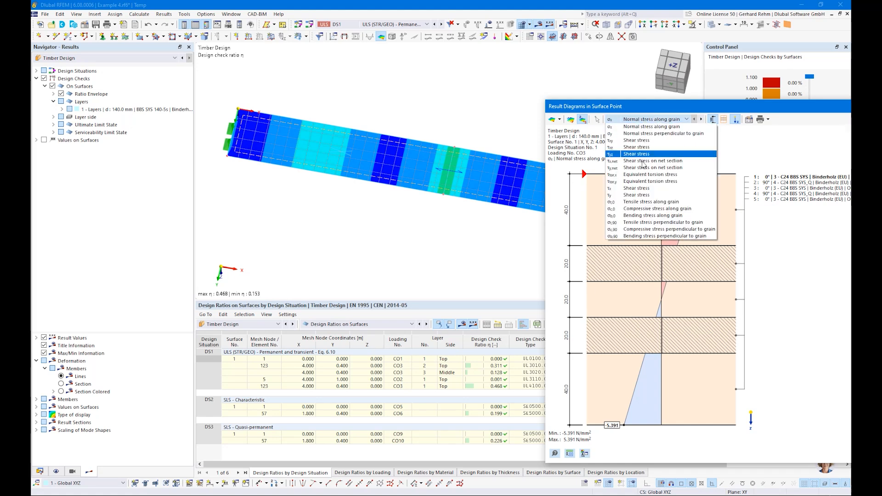
click(625, 215)
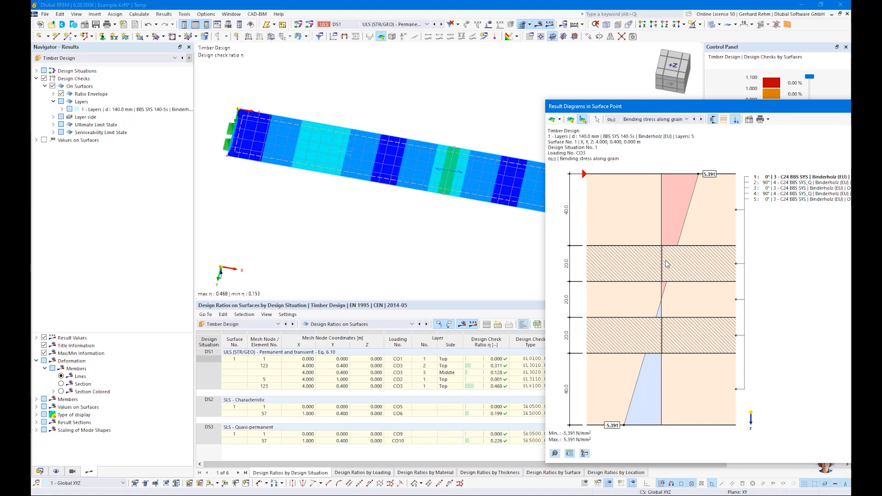
Examine the shear stress diagrams τxz and τyz through the layers, and close the result diagrams.
click(644, 119)
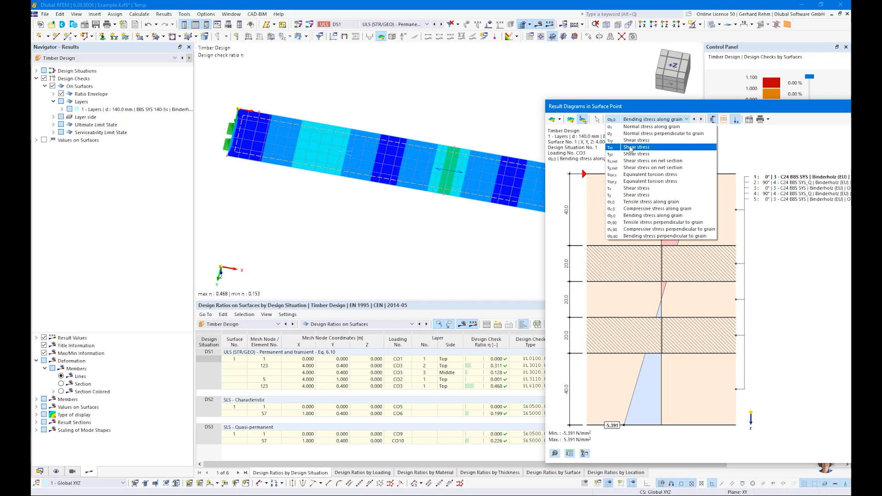
click(631, 148)
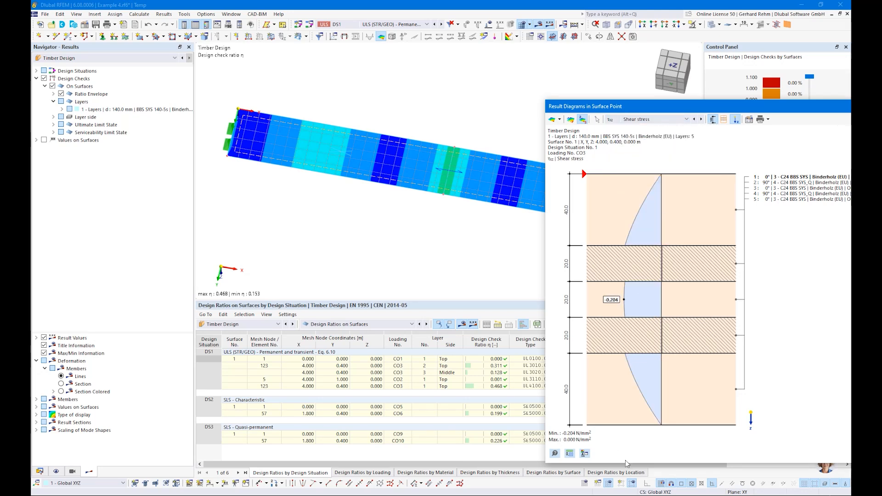
click(650, 120)
click(629, 155)
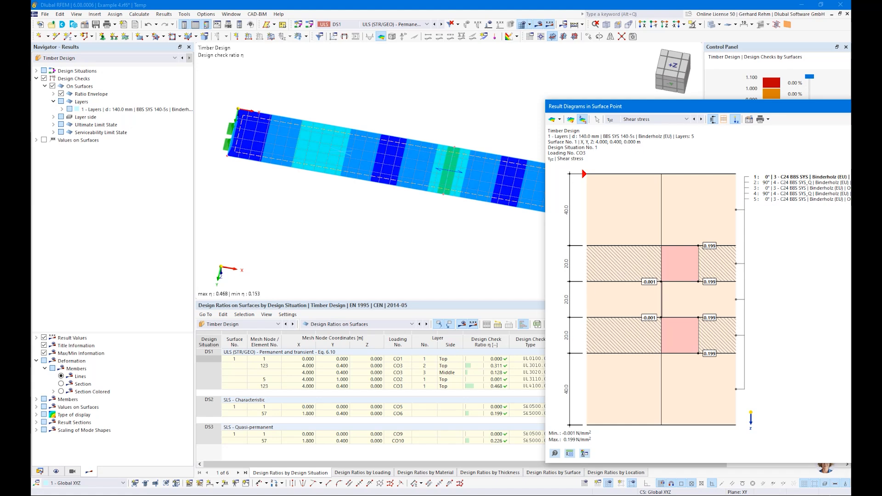
key(Escape)
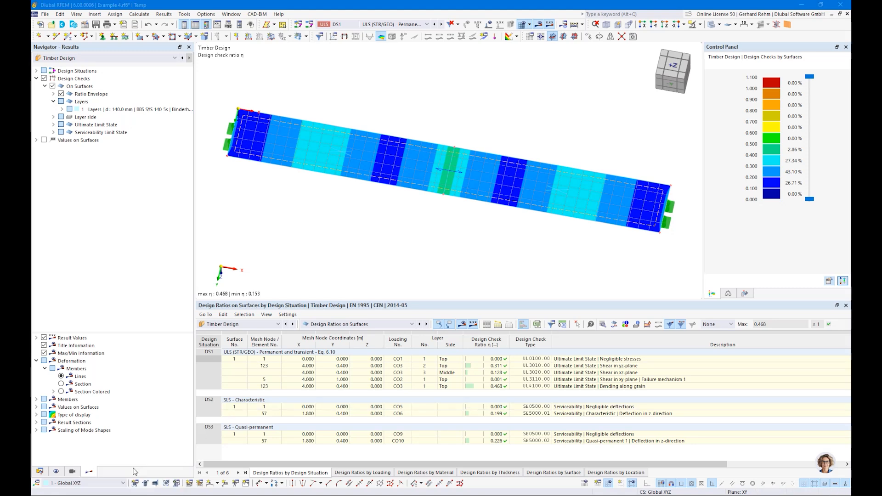
Switch to the web browser, maximize its window and open the English Dlubal website.
drag(0, 132, 394, 131)
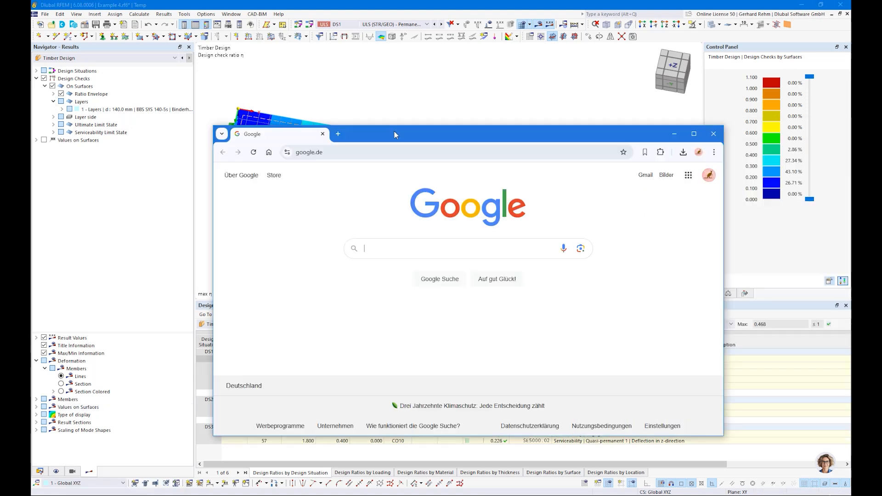
double_click(394, 131)
click(157, 29)
text(dluba)
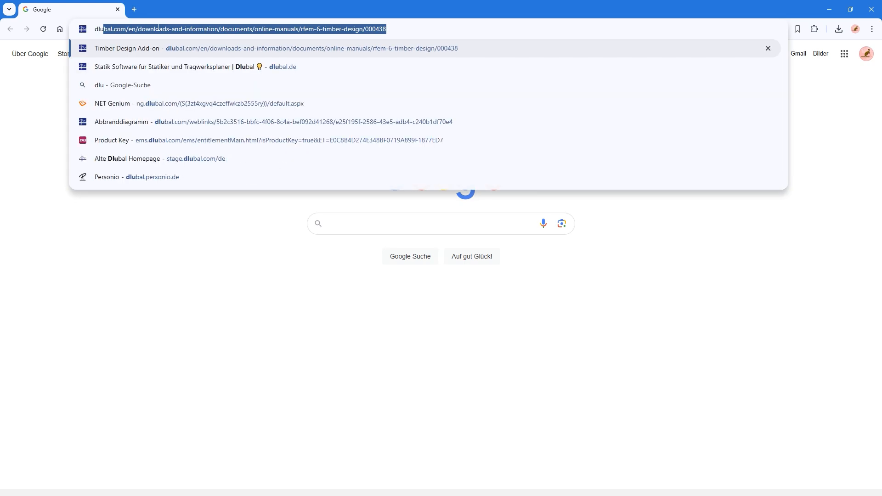
key(Return)
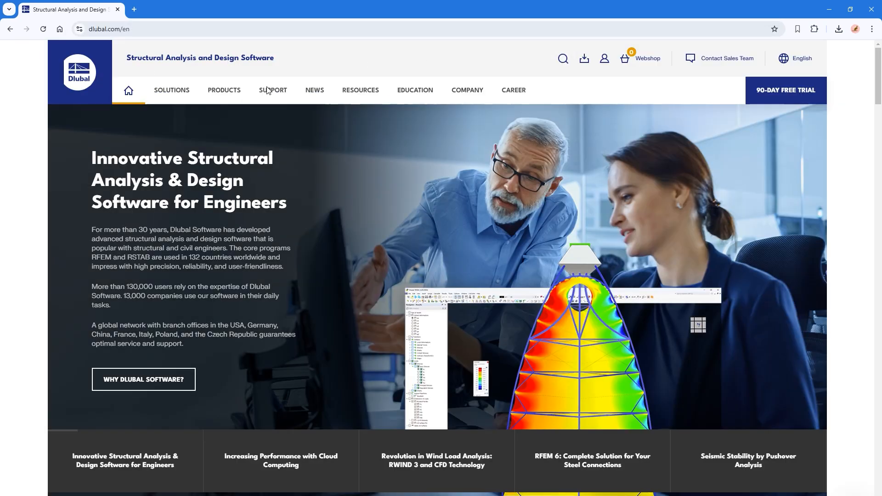
mouse_move(265, 91)
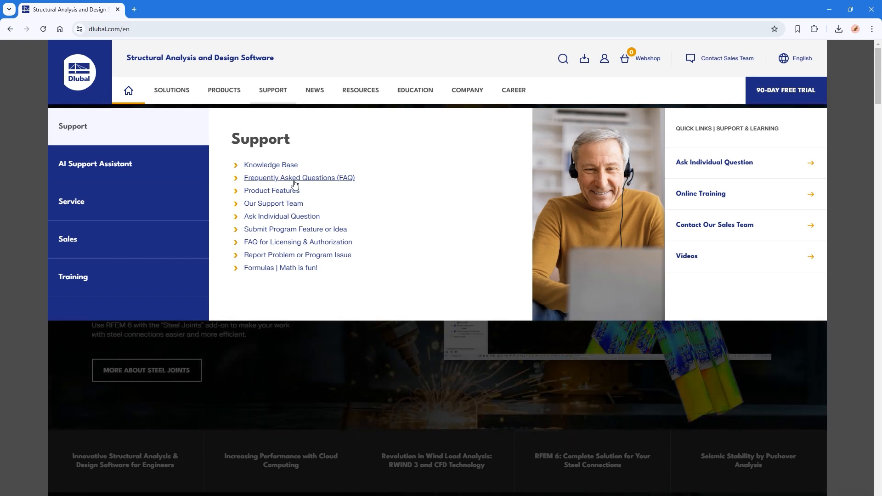
Open the webinars page of the Dlubal website and go to its filter options.
mouse_move(315, 92)
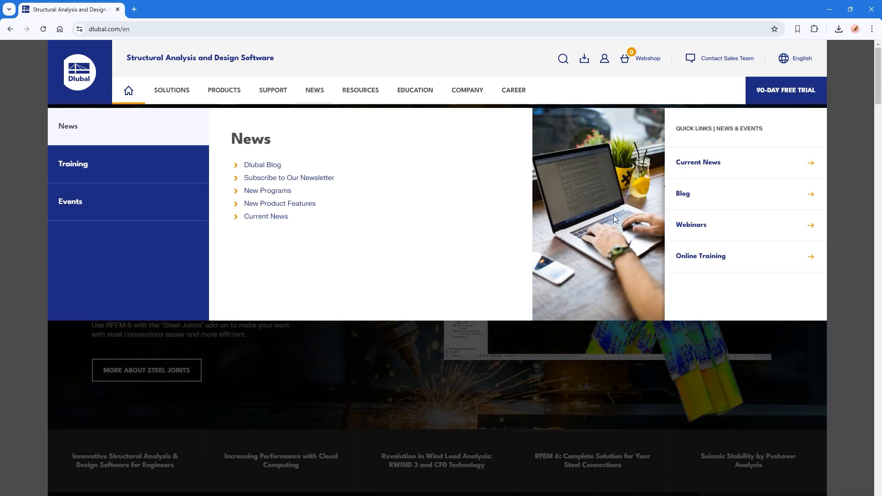
click(702, 228)
scroll(230, 289, down, 2)
scroll(120, 269, down, 2)
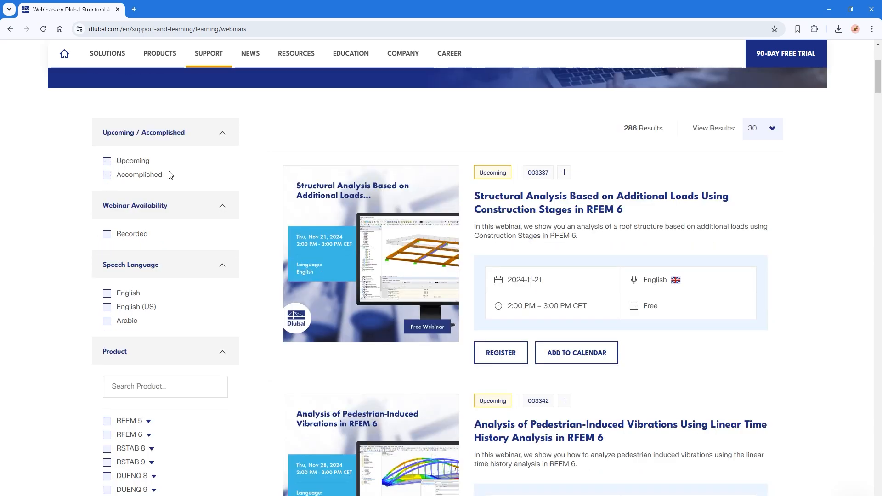
Filter the webinars by speech language English and standard Eurocode 5, and browse the matching webinars.
click(107, 295)
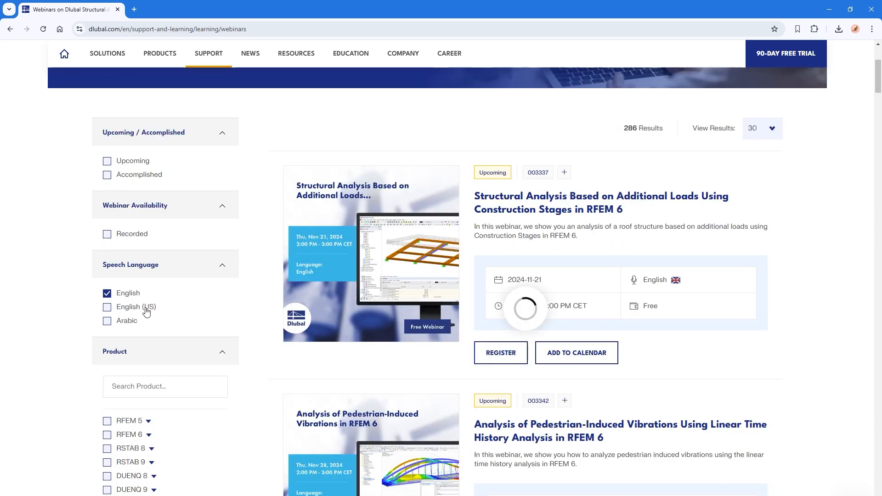
scroll(225, 363, down, 8)
click(125, 279)
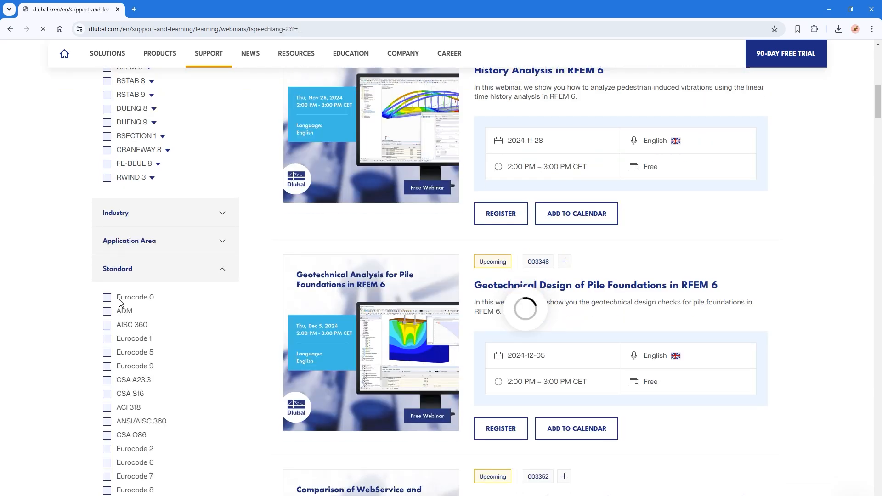
scroll(107, 391, down, 10)
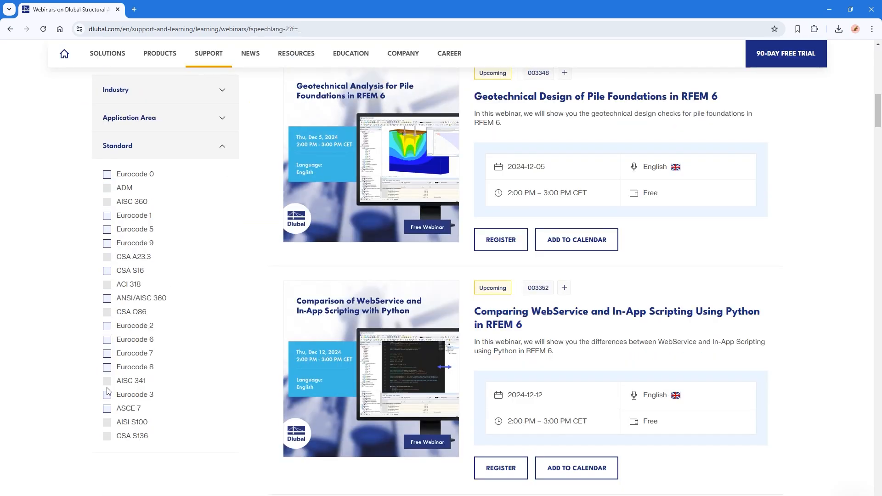
click(106, 230)
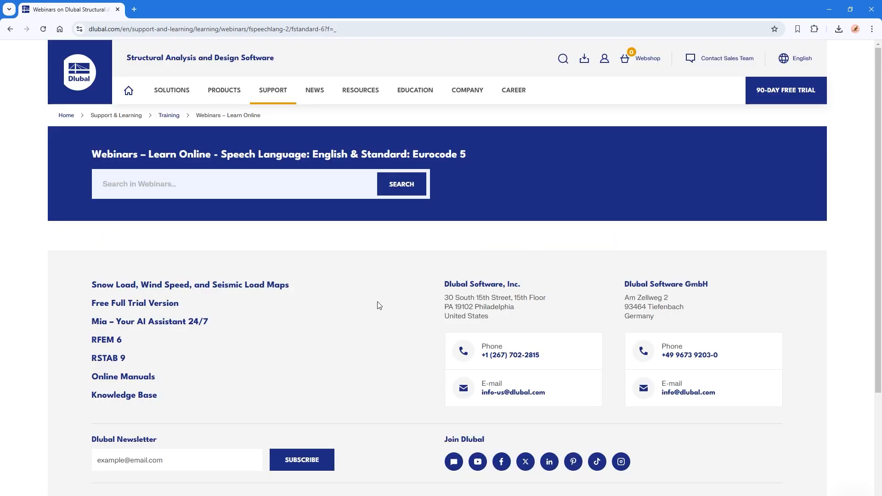
scroll(486, 393, down, 12)
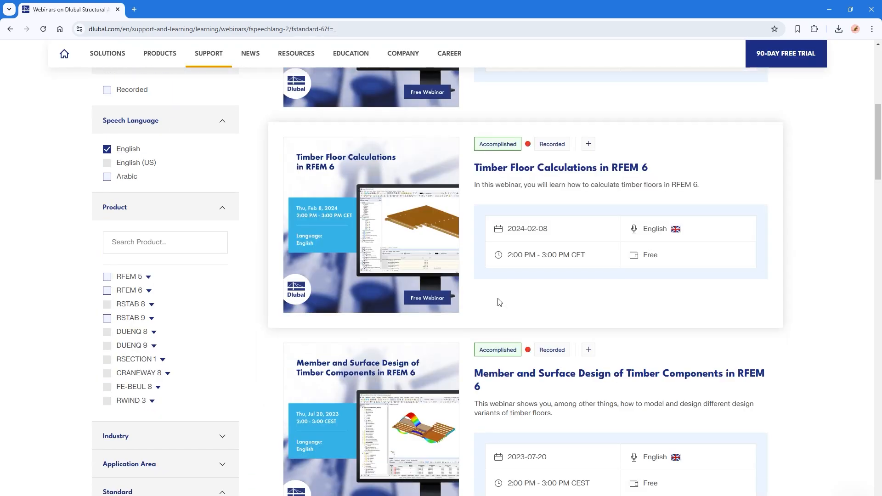
scroll(486, 390, up, 8)
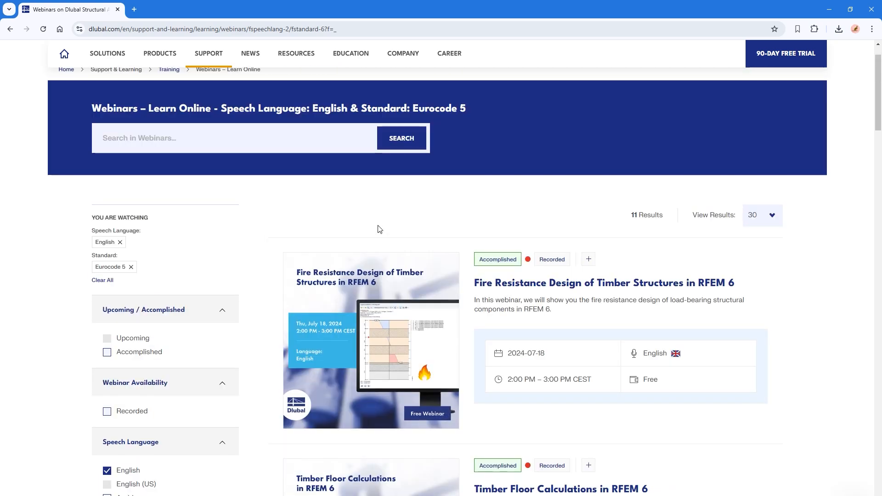
Switch to the PowerPoint slide show and advance from the content slide to slide 6, about student careers at Dlubal.
key(alt+Tab)
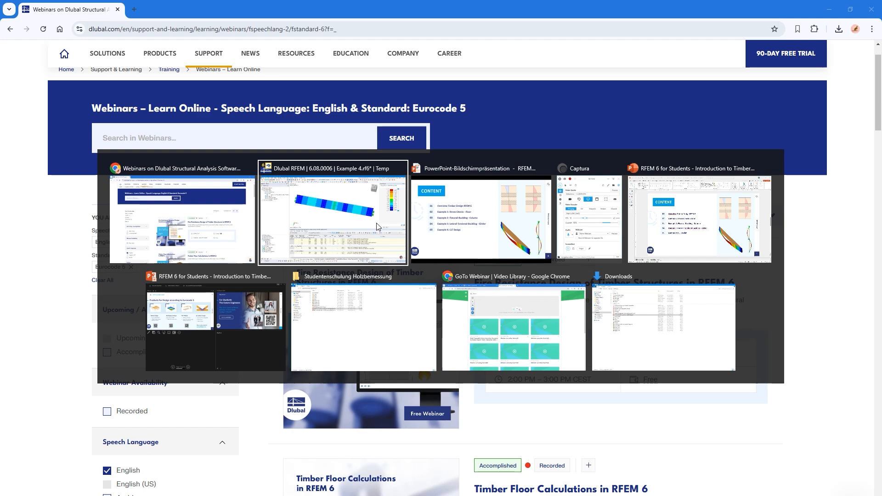
click(432, 222)
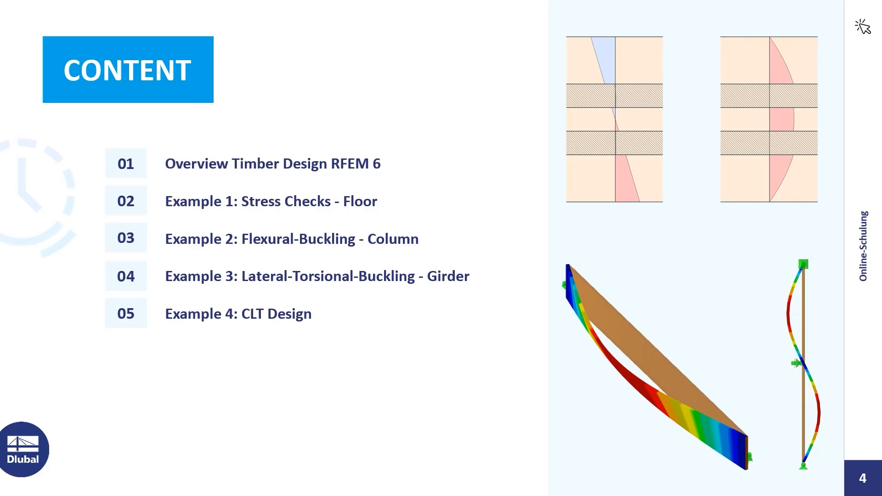
key(Right)
key(Right)
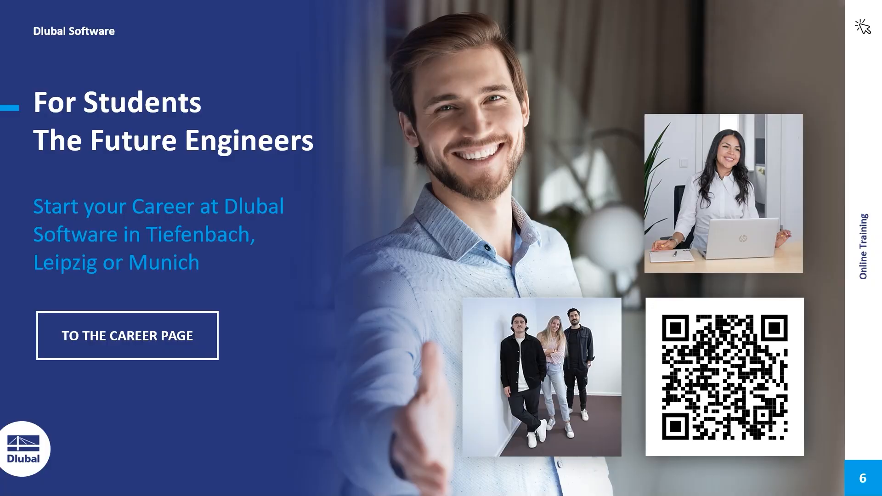